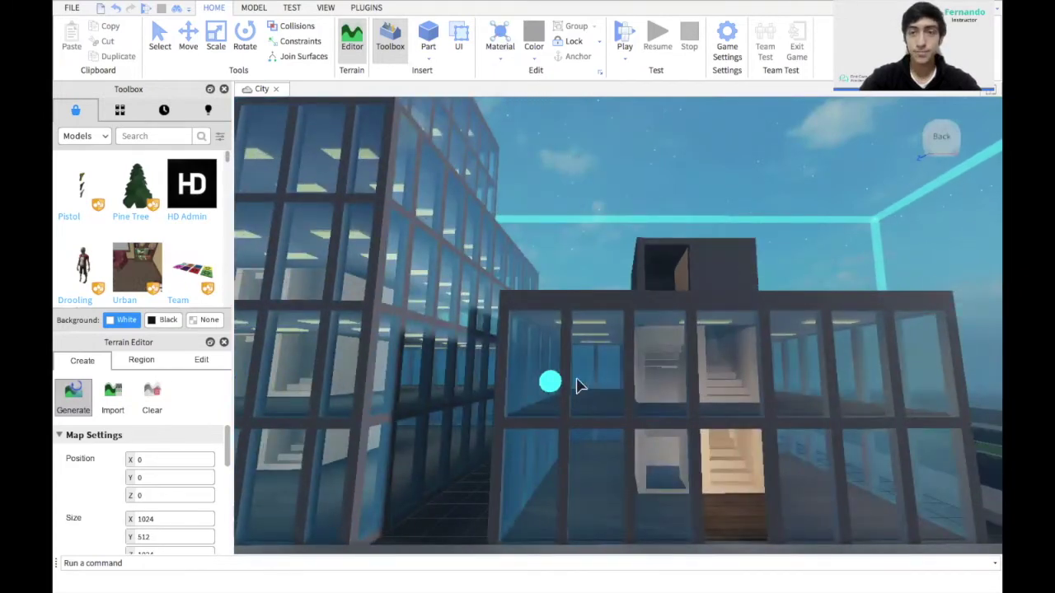
Look over the example city's glass buildings, streets, parked cars and white house from several angles
{"action": "right_click_drag", "start_coordinate": [554, 356], "coordinate": [555, 356]}
{"action": "key", "text": "w"}
{"action": "key", "text": "w"}
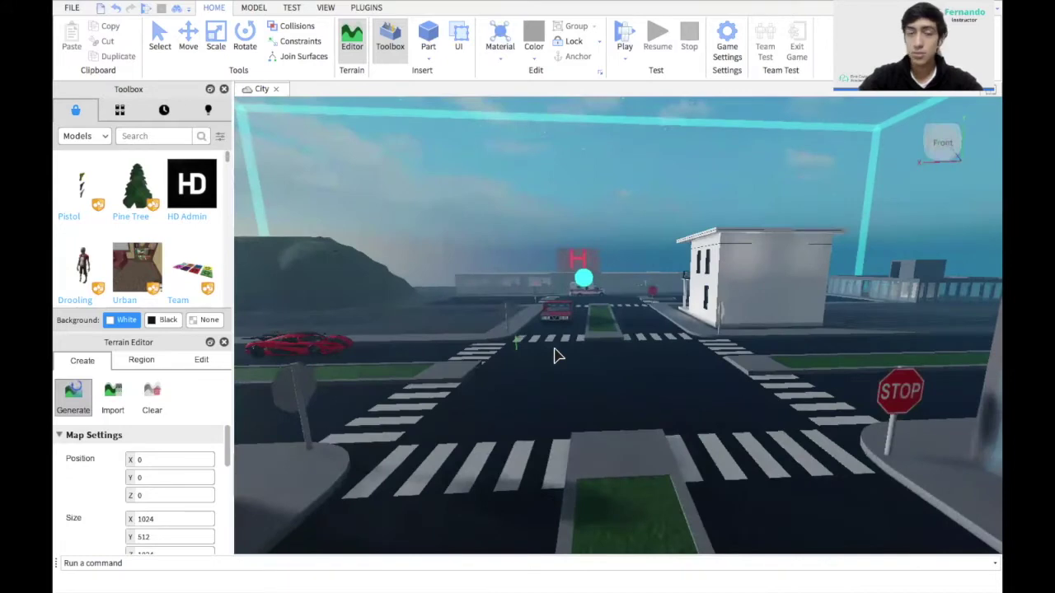
{"action": "right_click_drag", "start_coordinate": [555, 356], "coordinate": [556, 356]}
{"action": "key", "text": "w"}
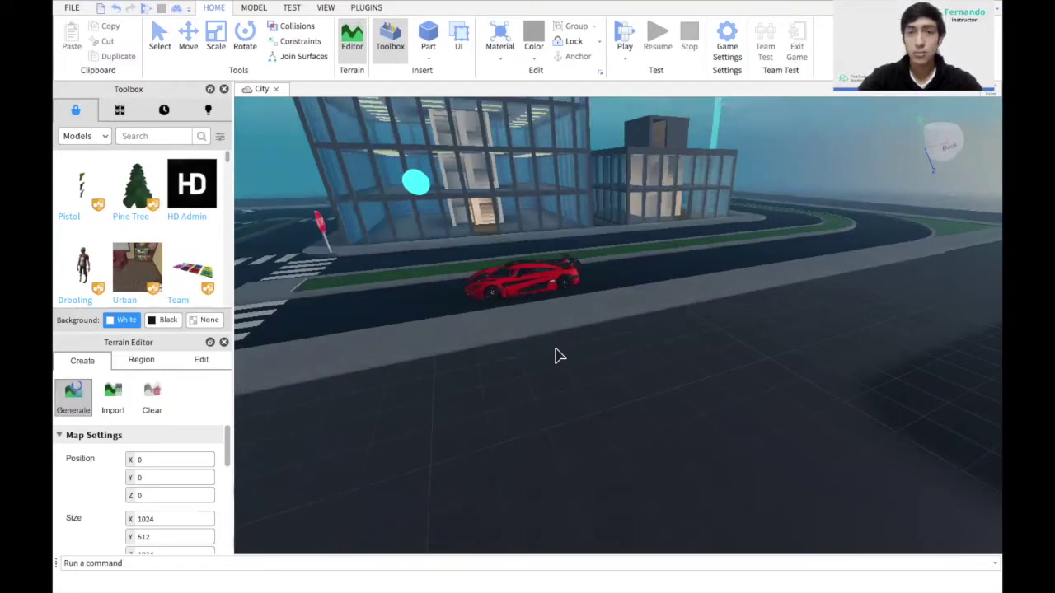
{"action": "right_click_drag", "start_coordinate": [556, 356], "coordinate": [555, 356]}
{"action": "key", "text": "w"}
{"action": "key", "text": "s"}
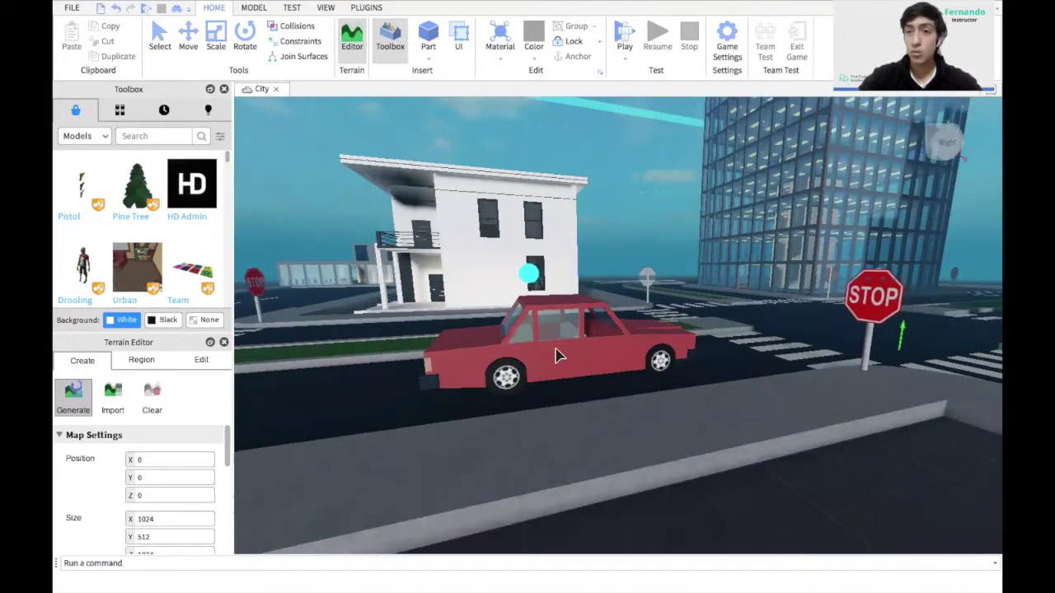
{"action": "key", "text": "a"}
{"action": "right_click_drag", "start_coordinate": [553, 354], "coordinate": [556, 355]}
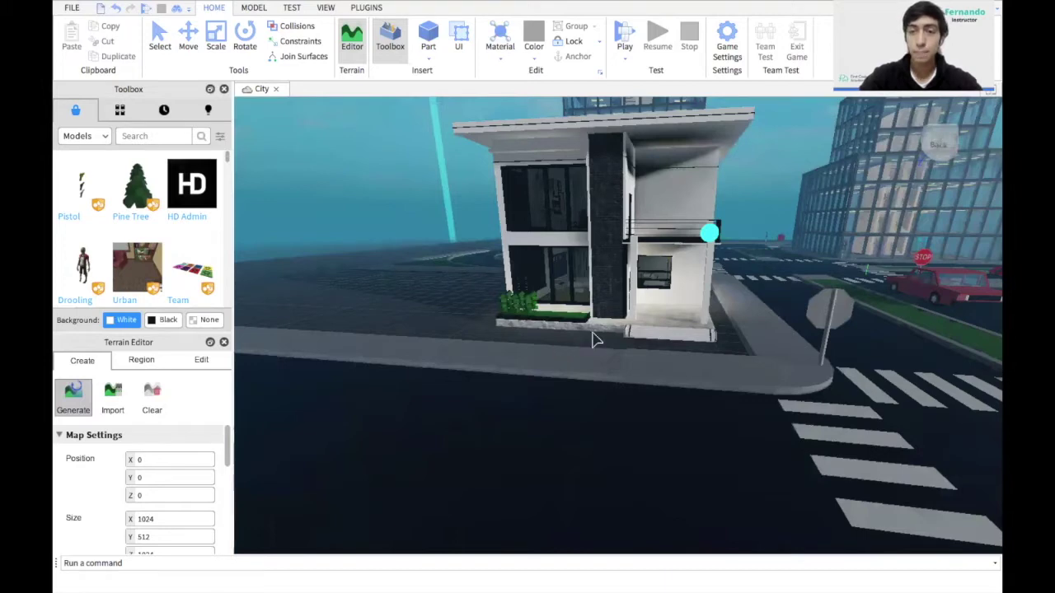
Examine the grassy terrain hill at the end of the road in the example city from different distances
{"action": "right_click_drag", "start_coordinate": [664, 345], "coordinate": [666, 345]}
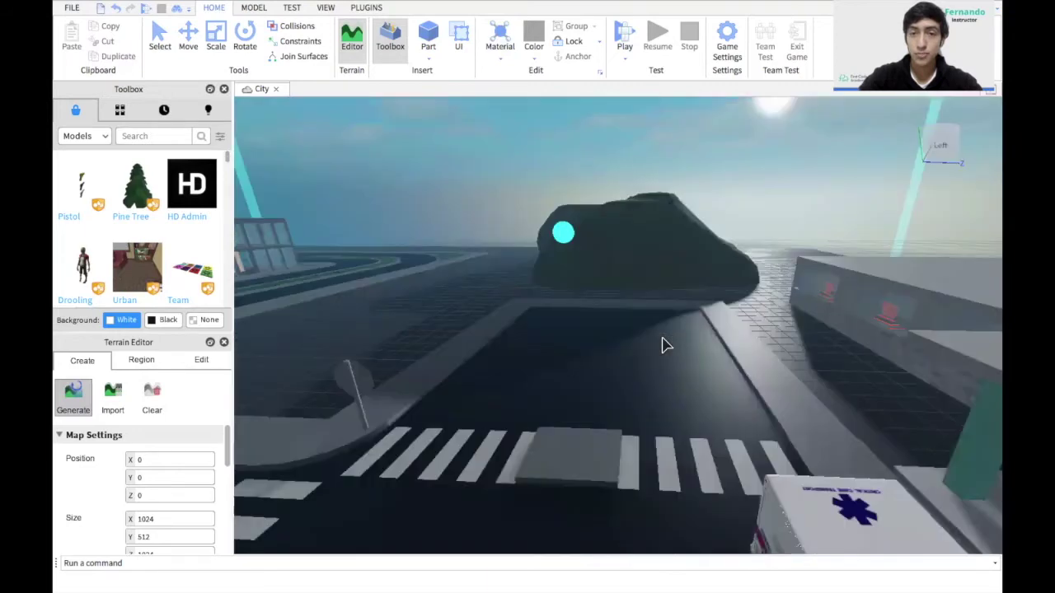
{"action": "scroll", "coordinate": [666, 346], "scroll_direction": "up", "scroll_amount": 5}
{"action": "scroll", "coordinate": [666, 345], "scroll_direction": "up", "scroll_amount": 5}
{"action": "right_click_drag", "start_coordinate": [665, 346], "coordinate": [665, 345]}
{"action": "scroll", "coordinate": [666, 345], "scroll_direction": "up", "scroll_amount": 5}
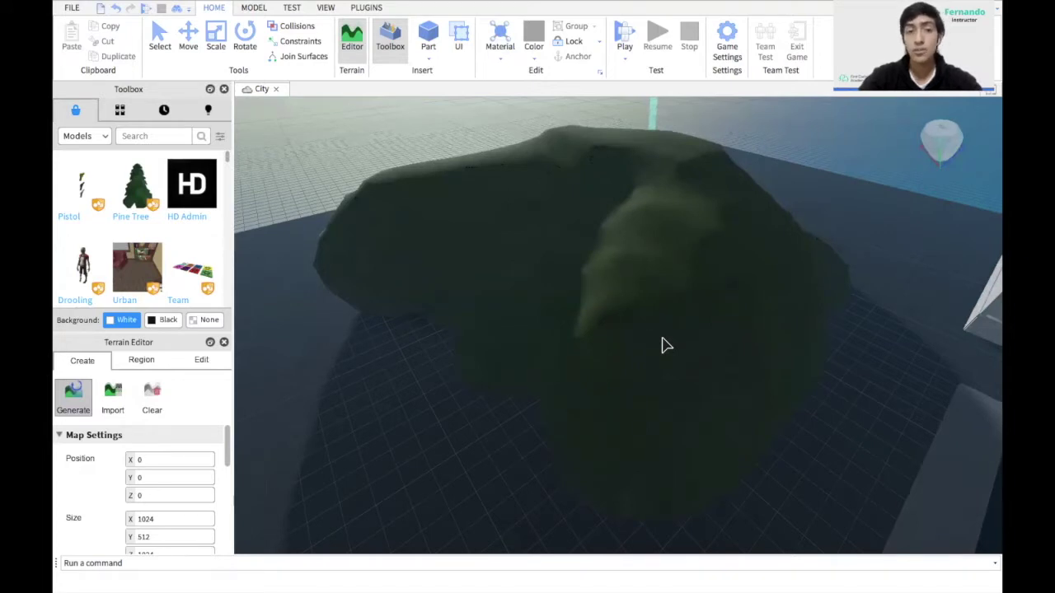
{"action": "right_click_drag", "start_coordinate": [667, 345], "coordinate": [666, 346]}
{"action": "key", "text": "w"}
{"action": "key", "text": "w"}
{"action": "key", "text": "q"}
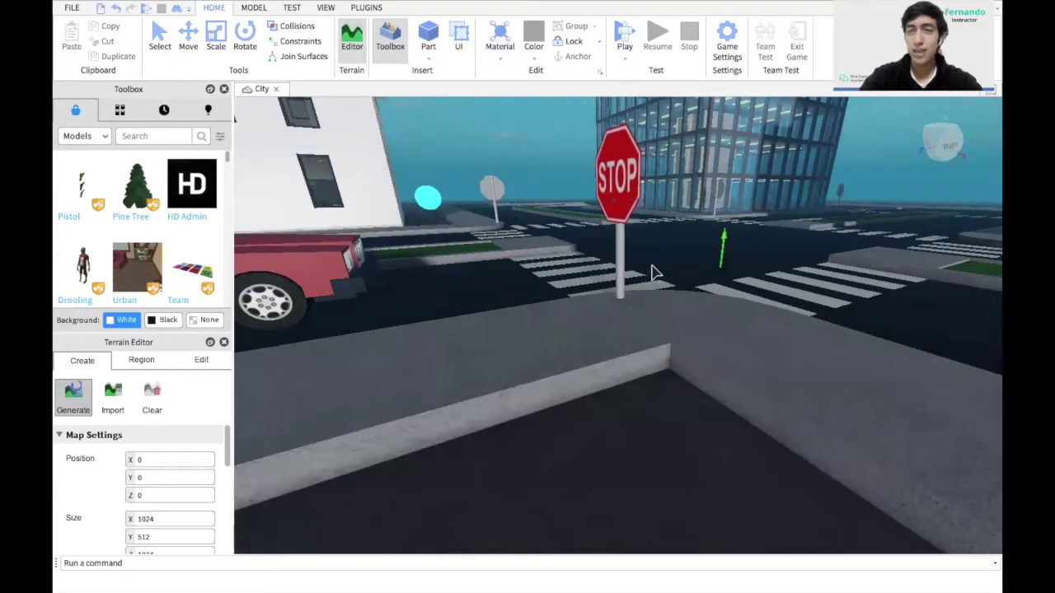
Inspect the example city's intersections, including the stop signs, crosswalks, grass medians and surrounding buildings
{"action": "right_click_drag", "start_coordinate": [653, 271], "coordinate": [656, 268]}
{"action": "key", "text": "w"}
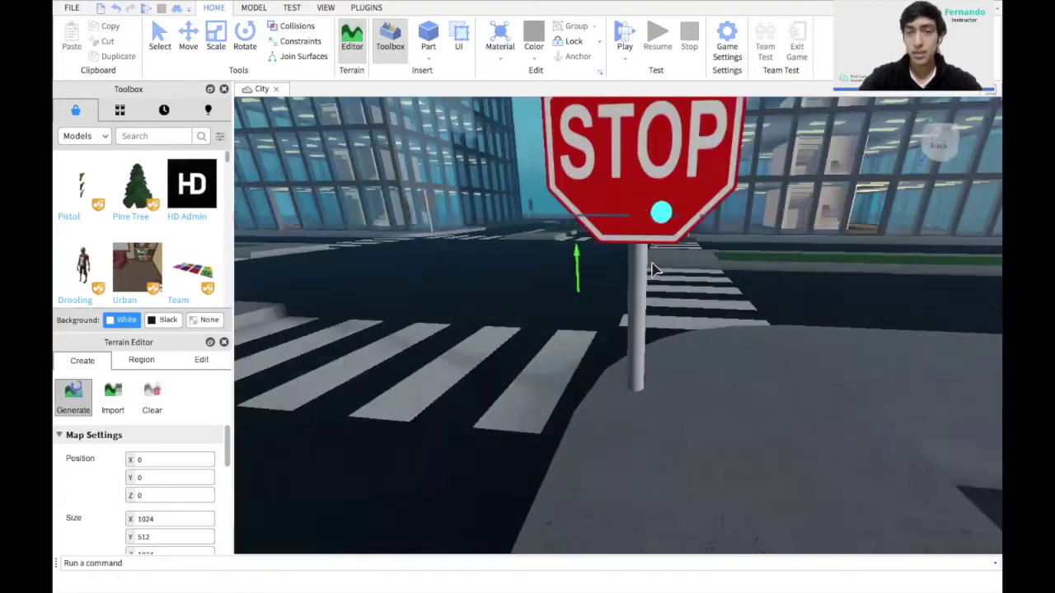
{"action": "key", "text": "e"}
{"action": "key", "text": "w"}
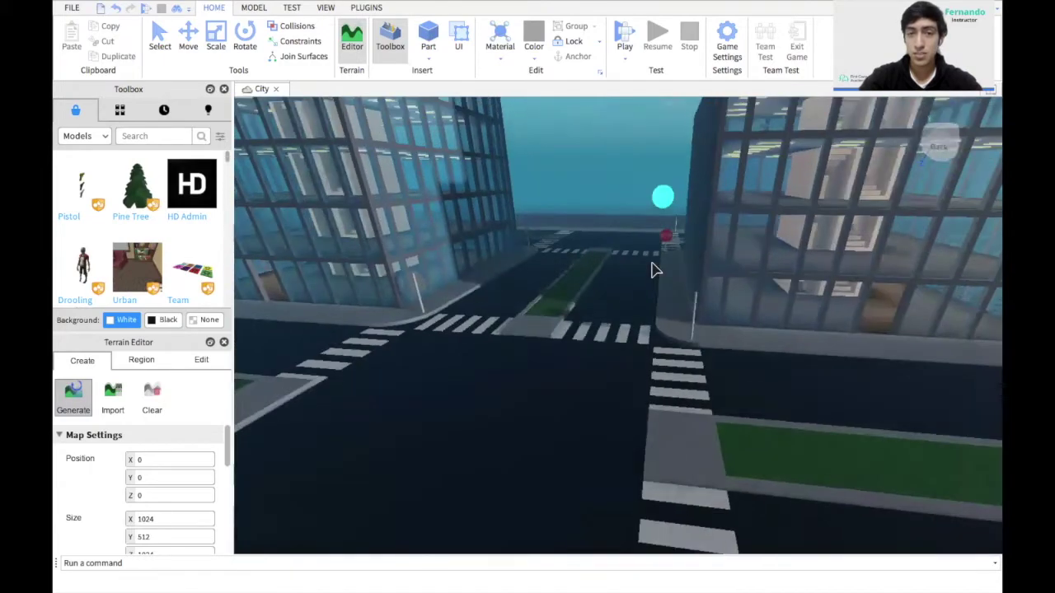
{"action": "right_click_drag", "start_coordinate": [652, 263], "coordinate": [653, 270]}
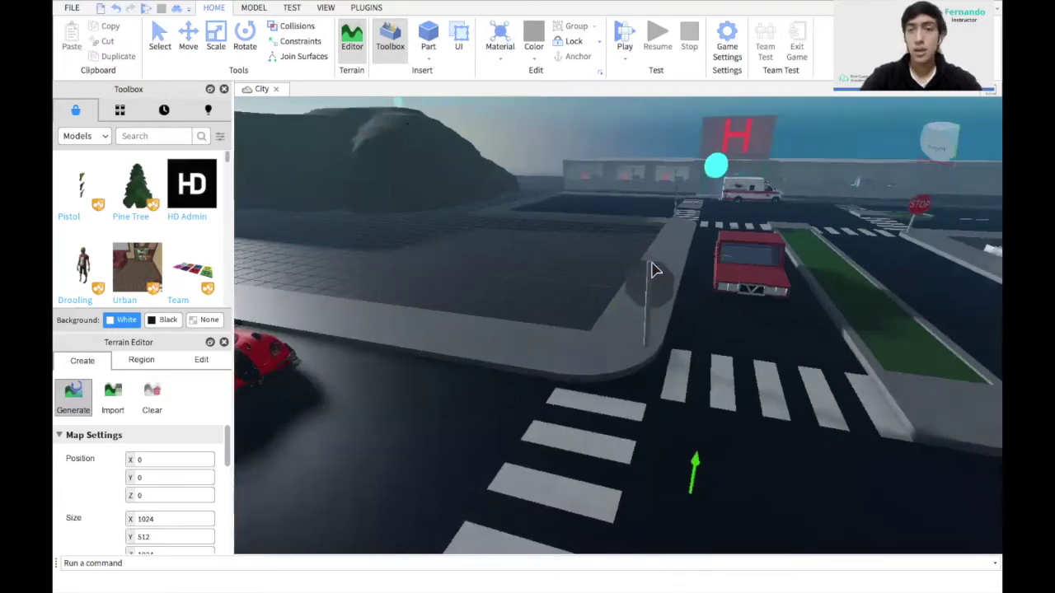
{"action": "right_click_drag", "start_coordinate": [652, 269], "coordinate": [652, 270]}
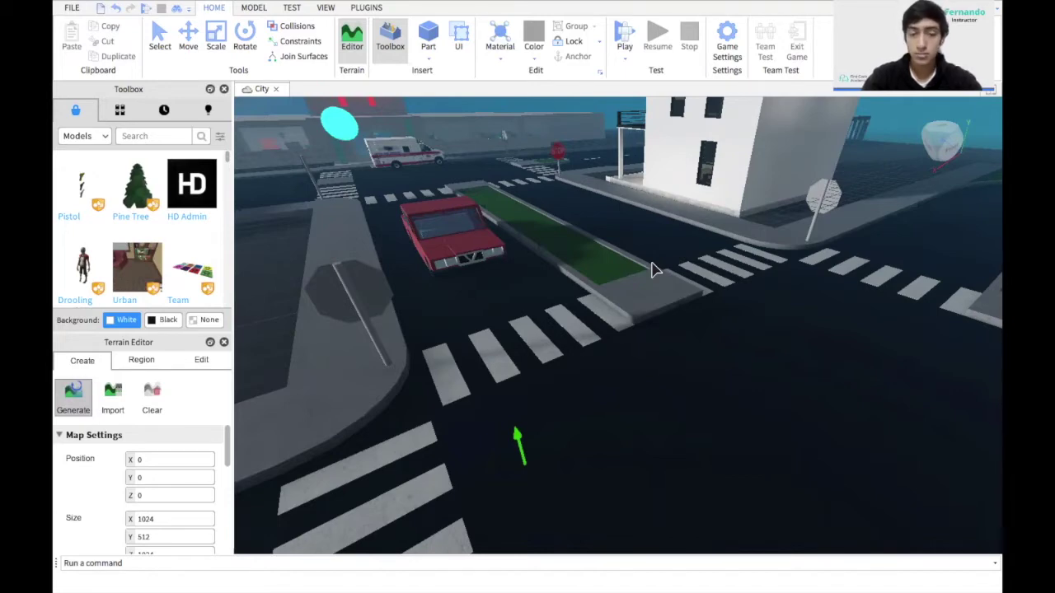
{"action": "right_click_drag", "start_coordinate": [652, 263], "coordinate": [652, 271]}
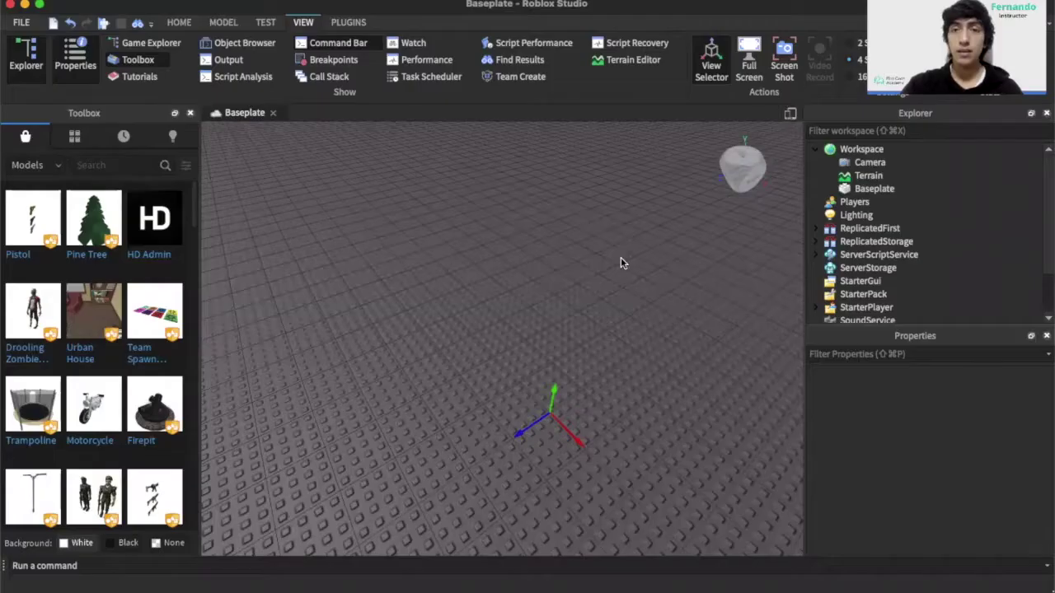
Set the material for new parts to Concrete and their color to dark stone grey
{"action": "right_click_drag", "start_coordinate": [621, 261], "coordinate": [622, 263]}
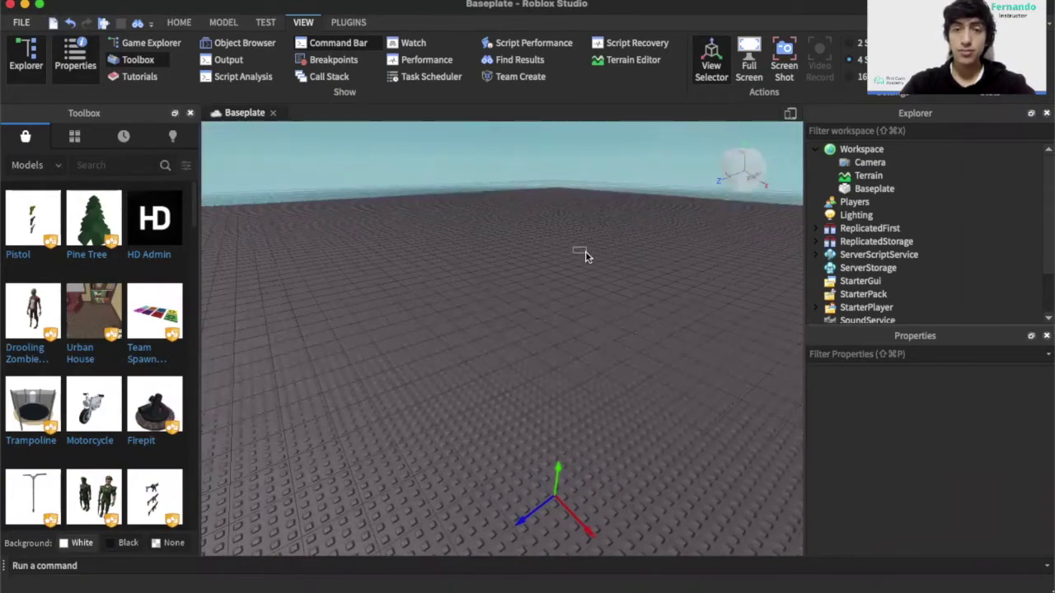
{"action": "right_click_drag", "start_coordinate": [586, 256], "coordinate": [581, 232]}
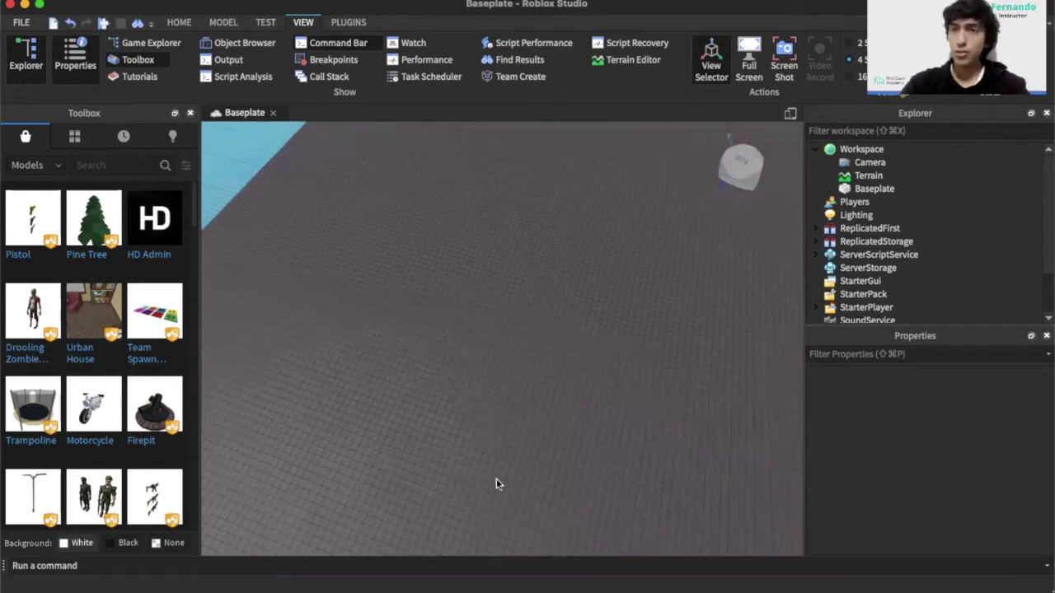
{"action": "right_click_drag", "start_coordinate": [475, 285], "coordinate": [483, 291]}
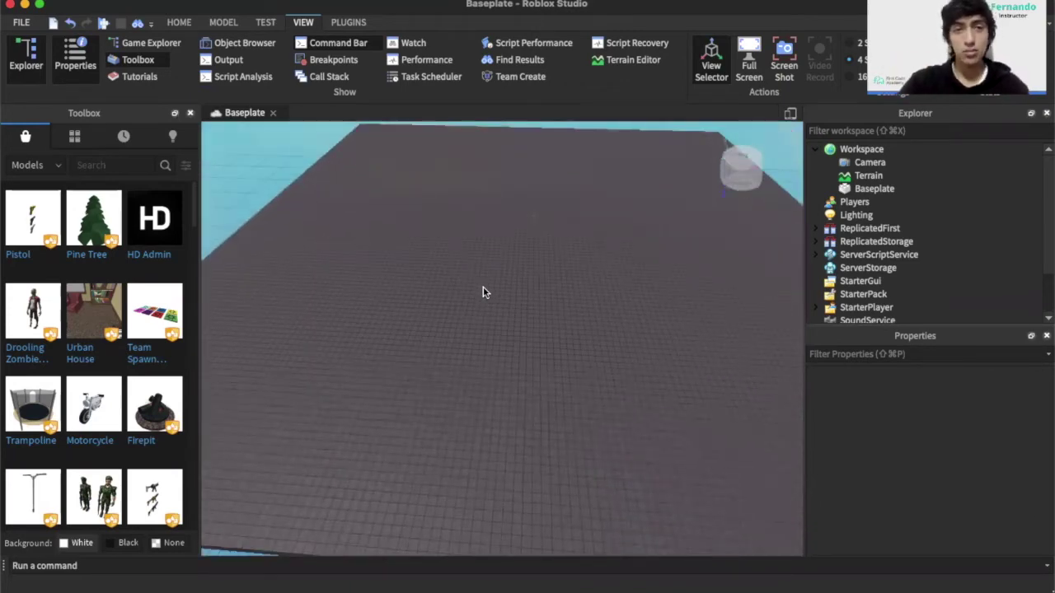
{"action": "left_click", "coordinate": [177, 26]}
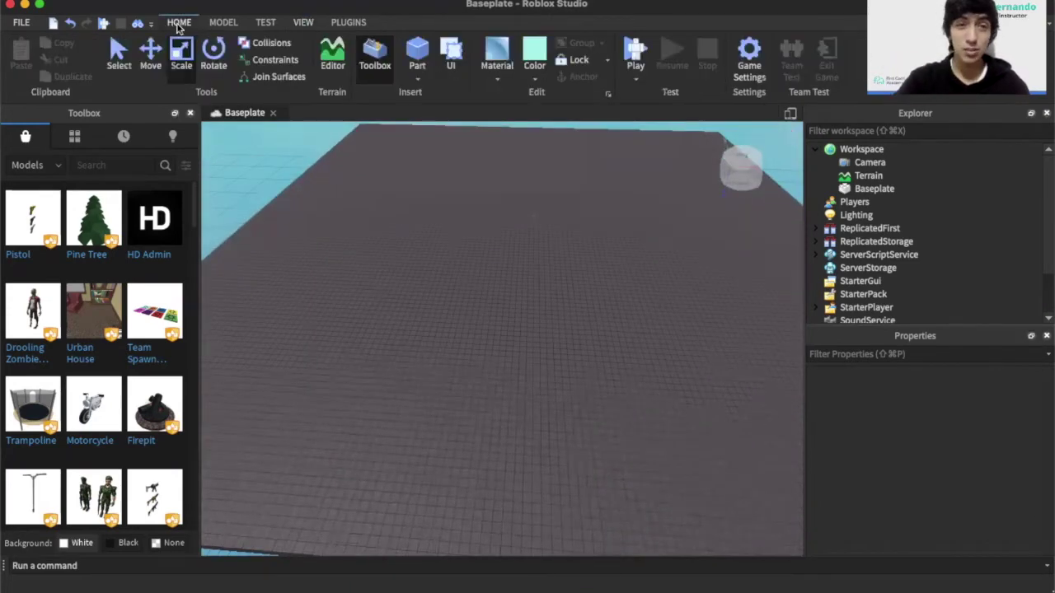
{"action": "left_click", "coordinate": [497, 76]}
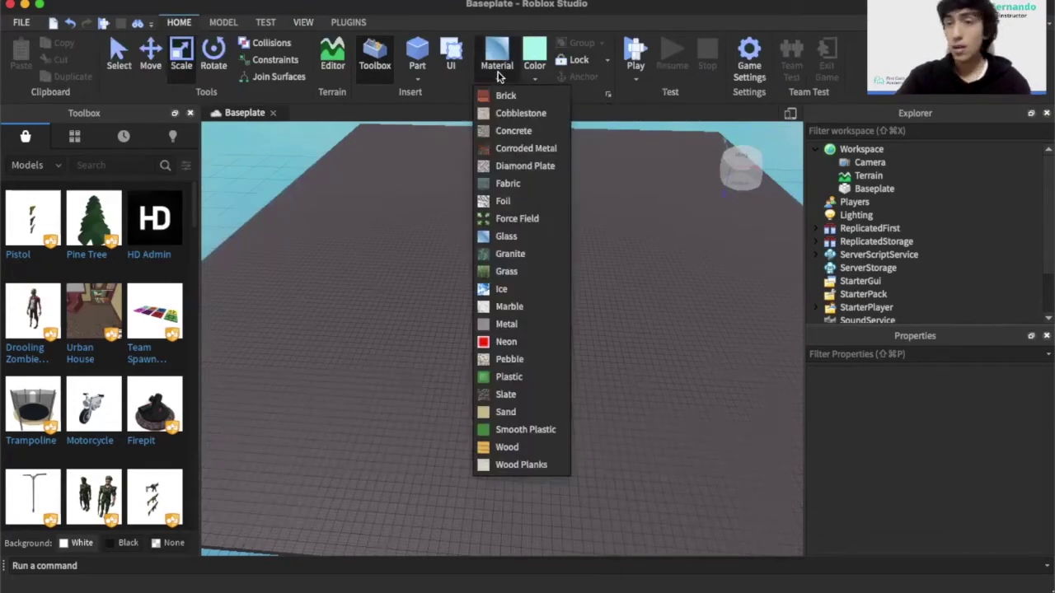
{"action": "left_click", "coordinate": [522, 129]}
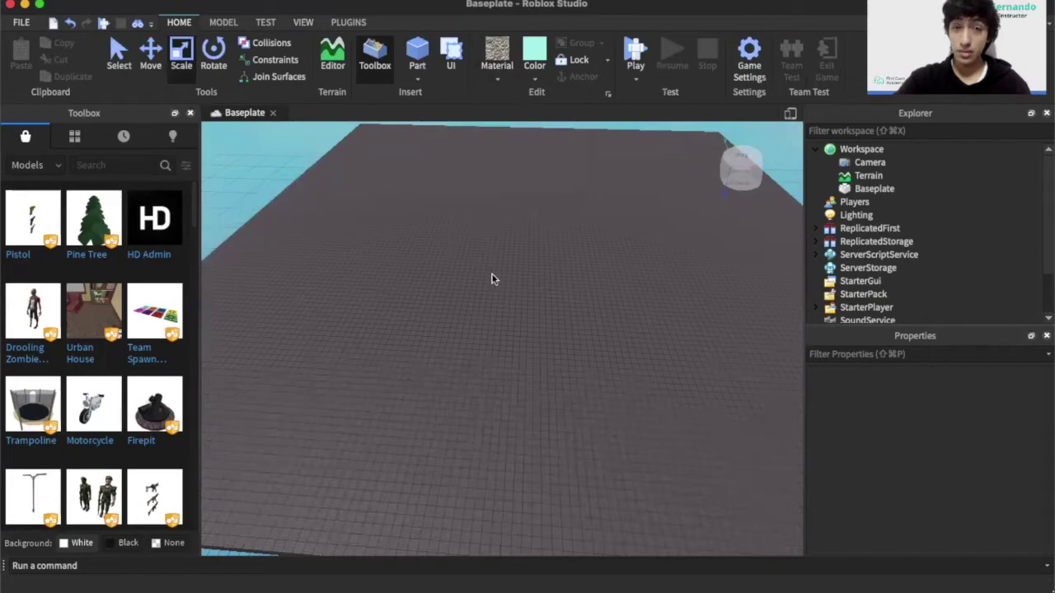
{"action": "left_click", "coordinate": [532, 81]}
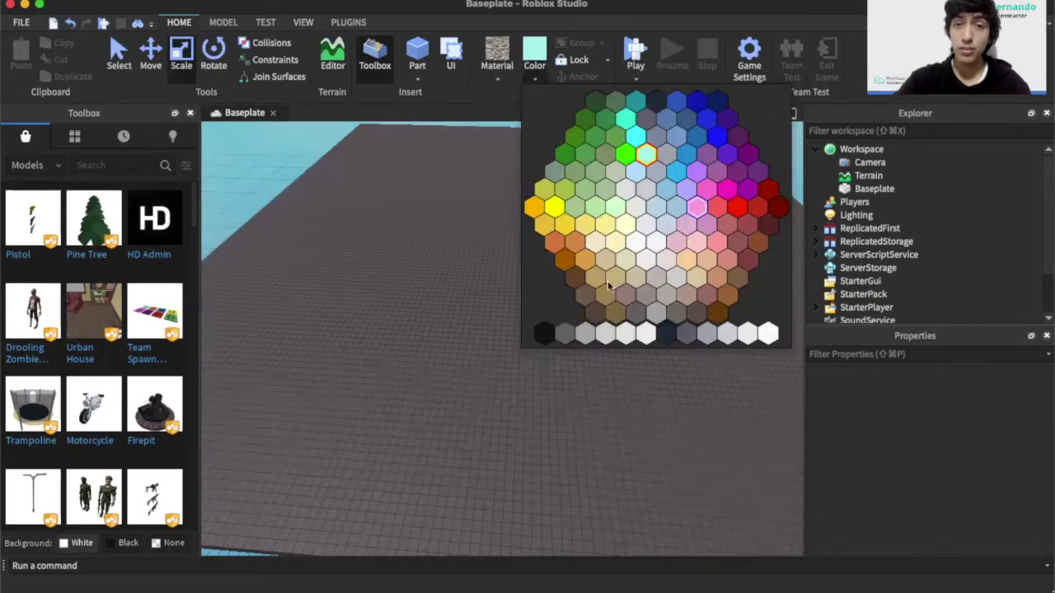
{"action": "left_click", "coordinate": [577, 336]}
{"action": "right_click_drag", "start_coordinate": [515, 376], "coordinate": [515, 376]}
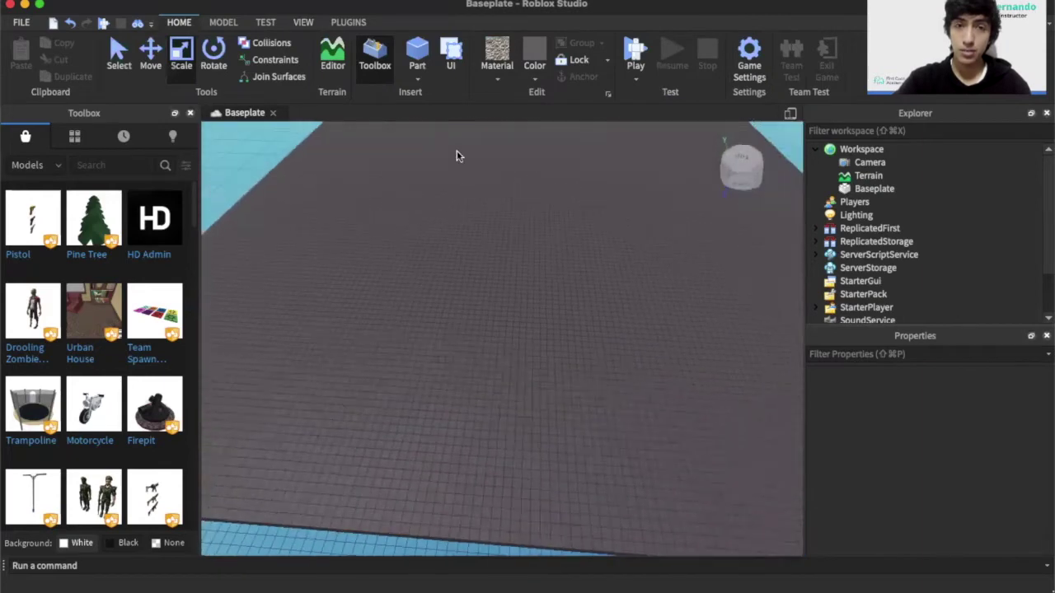
Insert a block part on the baseplate and scale it into a flat slab about 277 by 1 by 256 studs
{"action": "left_click", "coordinate": [416, 57]}
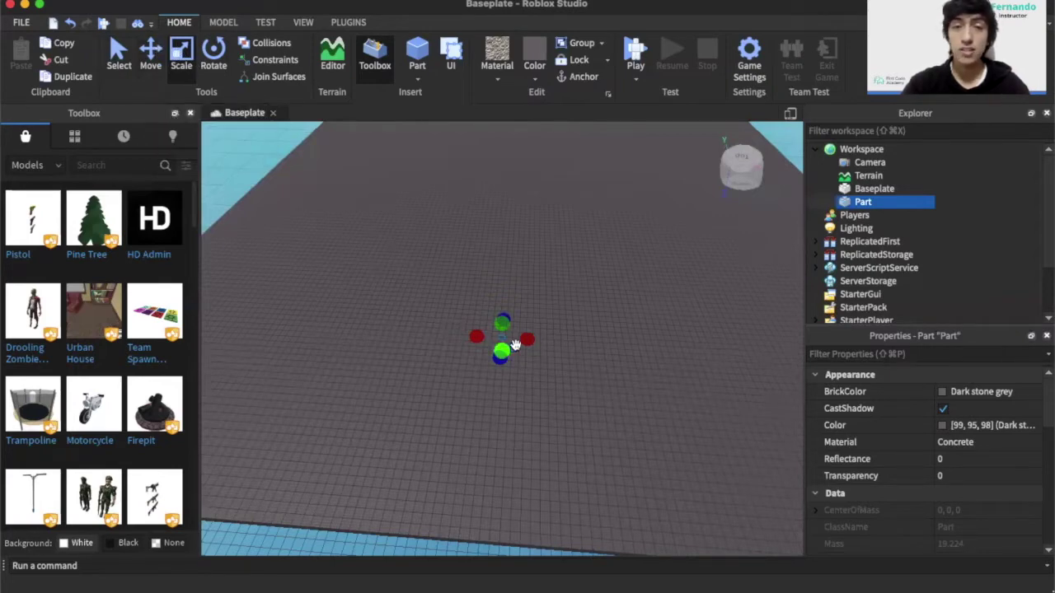
{"action": "left_click_drag", "start_coordinate": [518, 341], "coordinate": [794, 347]}
{"action": "left_click_drag", "start_coordinate": [475, 334], "coordinate": [272, 323]}
{"action": "left_click_drag", "start_coordinate": [527, 318], "coordinate": [532, 167]}
{"action": "left_click_drag", "start_coordinate": [526, 393], "coordinate": [540, 497]}
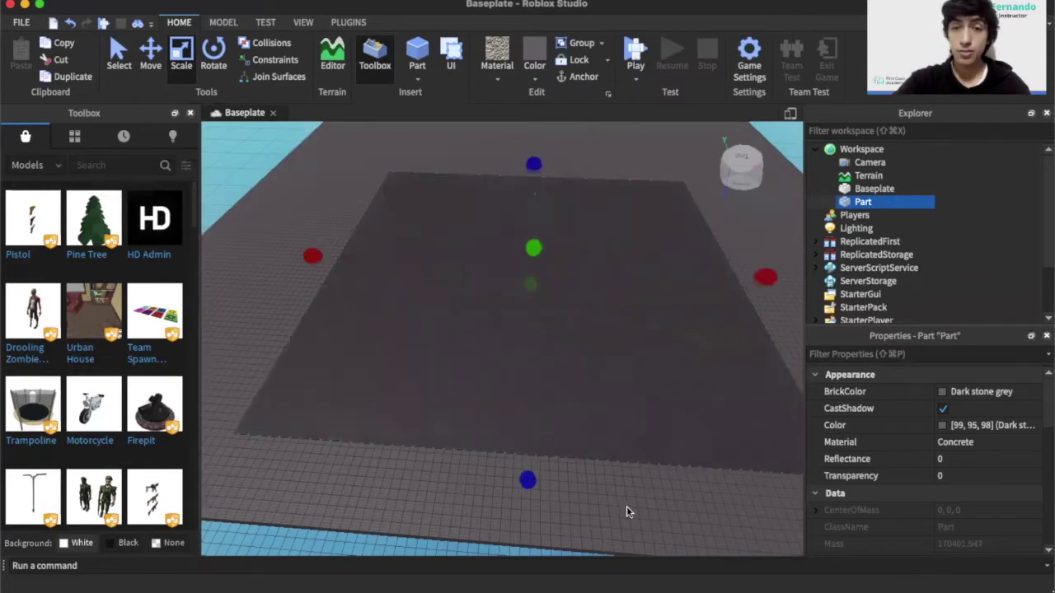
Check the baseplate's size and set the concrete slab's size to 520, 2, 520
{"action": "right_click_drag", "start_coordinate": [626, 508], "coordinate": [626, 513]}
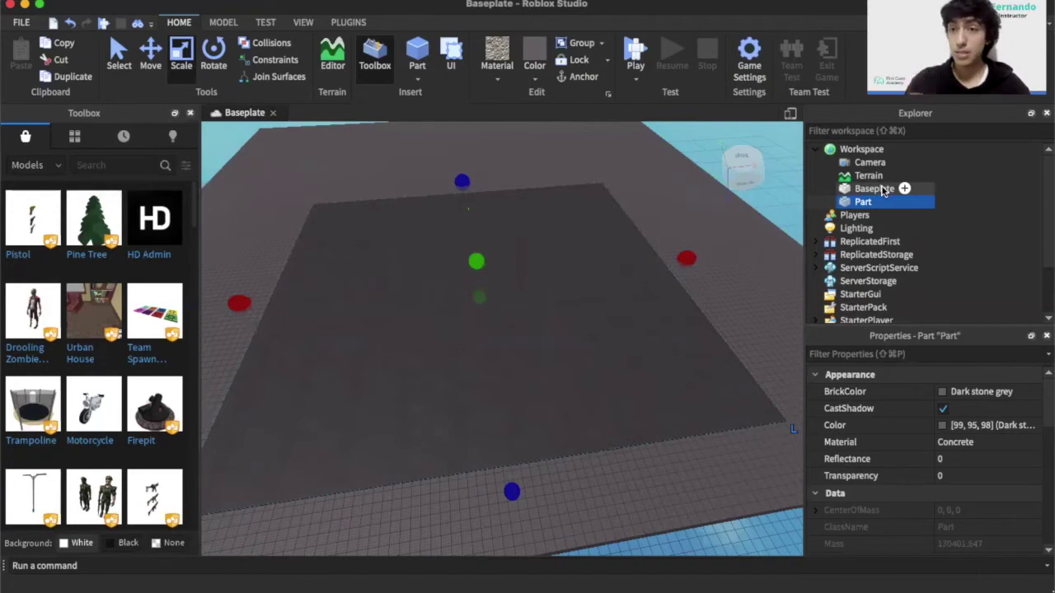
{"action": "left_click", "coordinate": [880, 188]}
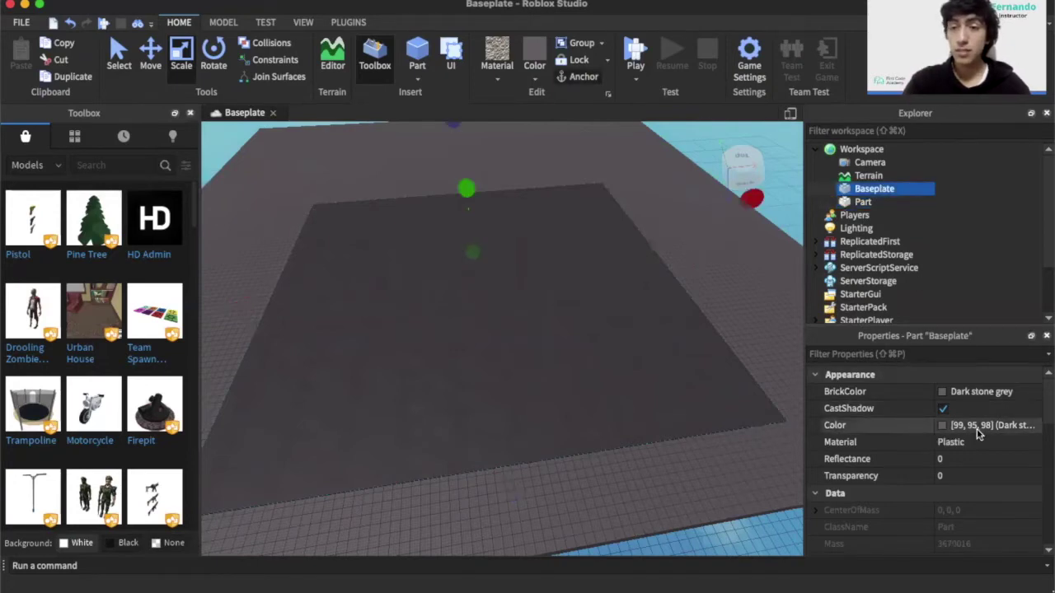
{"action": "scroll", "coordinate": [979, 439], "scroll_direction": "down", "scroll_amount": 5}
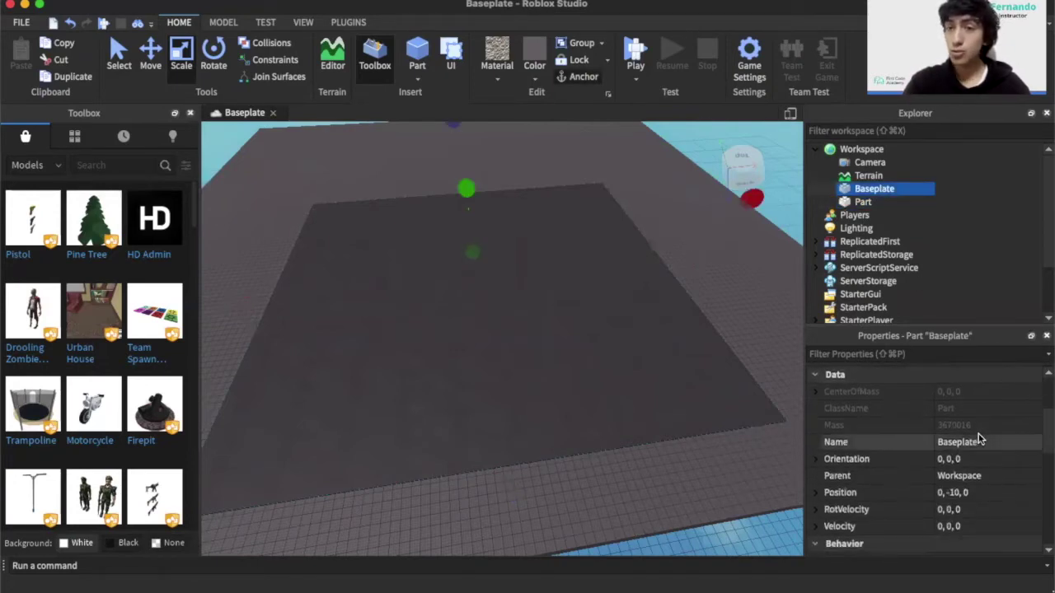
{"action": "scroll", "coordinate": [960, 425], "scroll_direction": "down", "scroll_amount": 2}
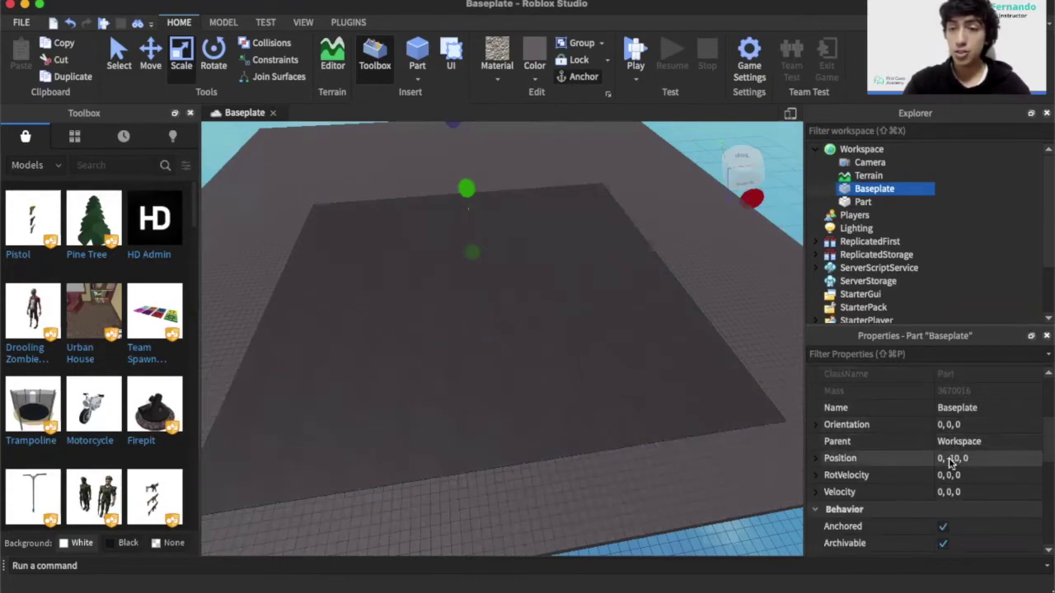
{"action": "scroll", "coordinate": [965, 492], "scroll_direction": "down", "scroll_amount": 6}
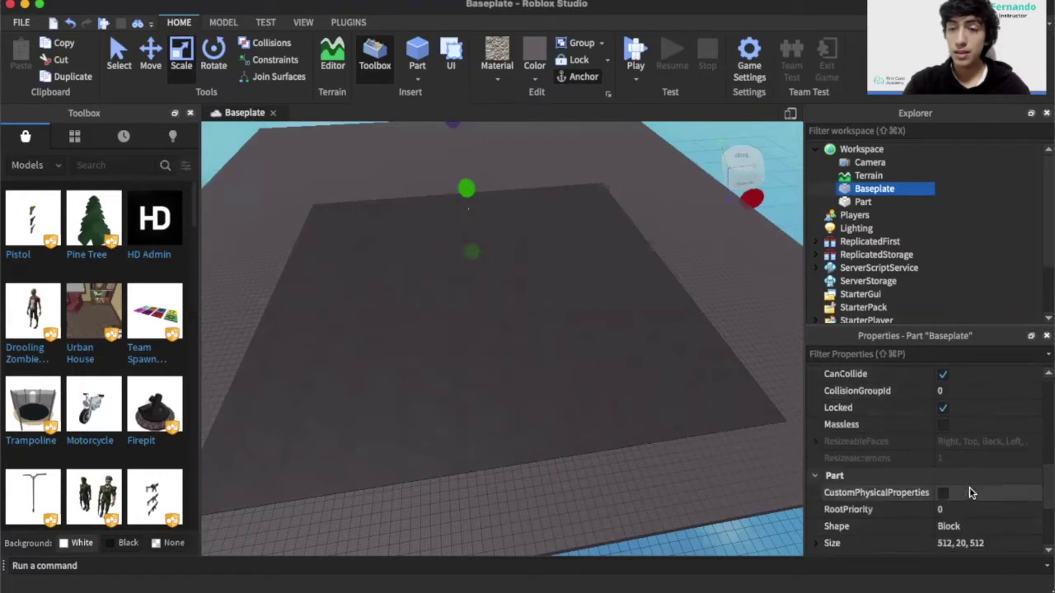
{"action": "scroll", "coordinate": [969, 492], "scroll_direction": "down", "scroll_amount": 1}
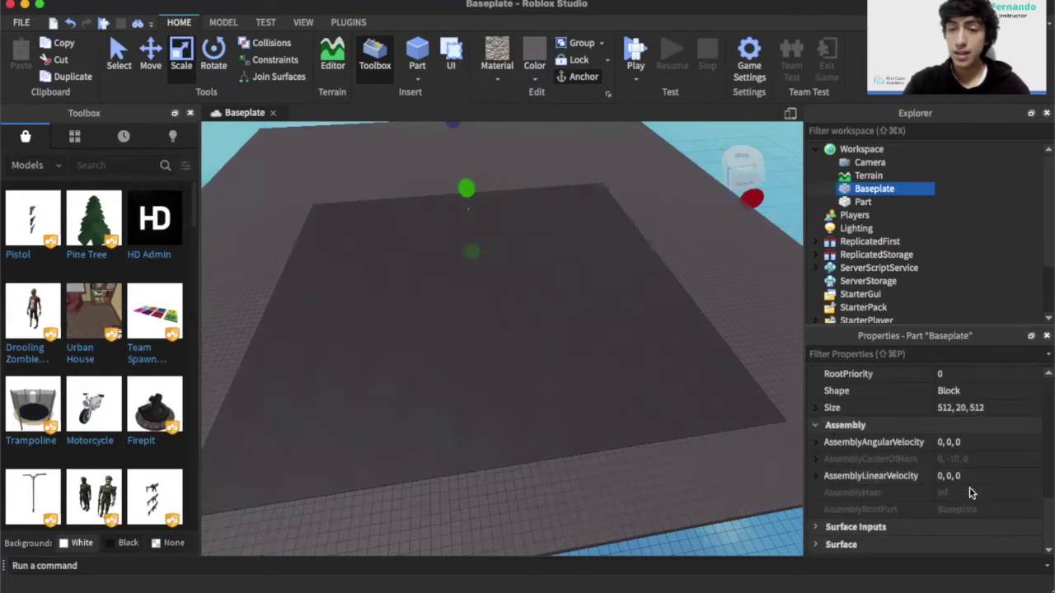
{"action": "scroll", "coordinate": [969, 492], "scroll_direction": "up", "scroll_amount": 1}
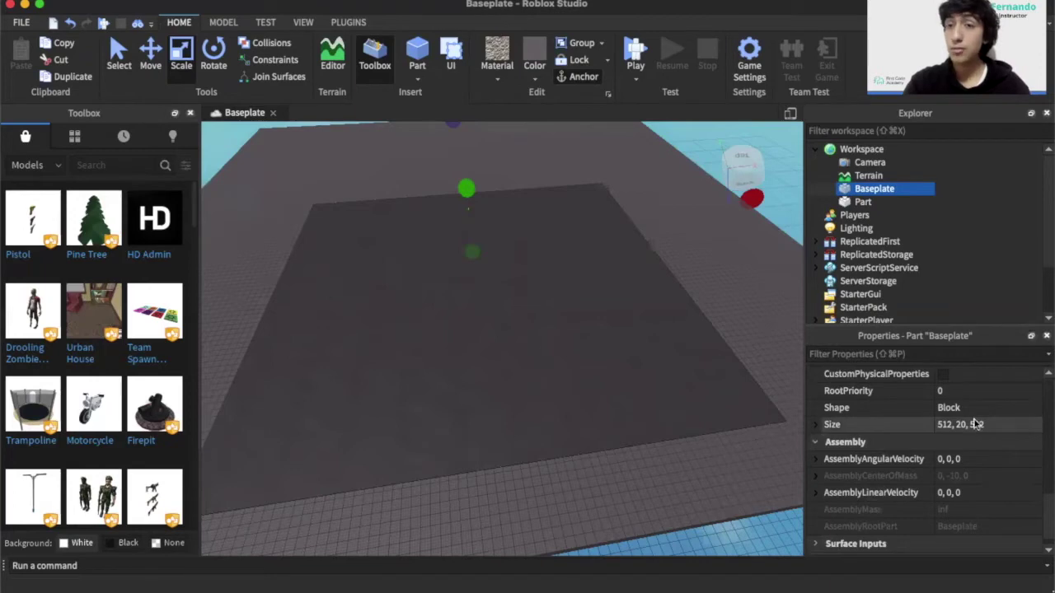
{"action": "left_click", "coordinate": [509, 320]}
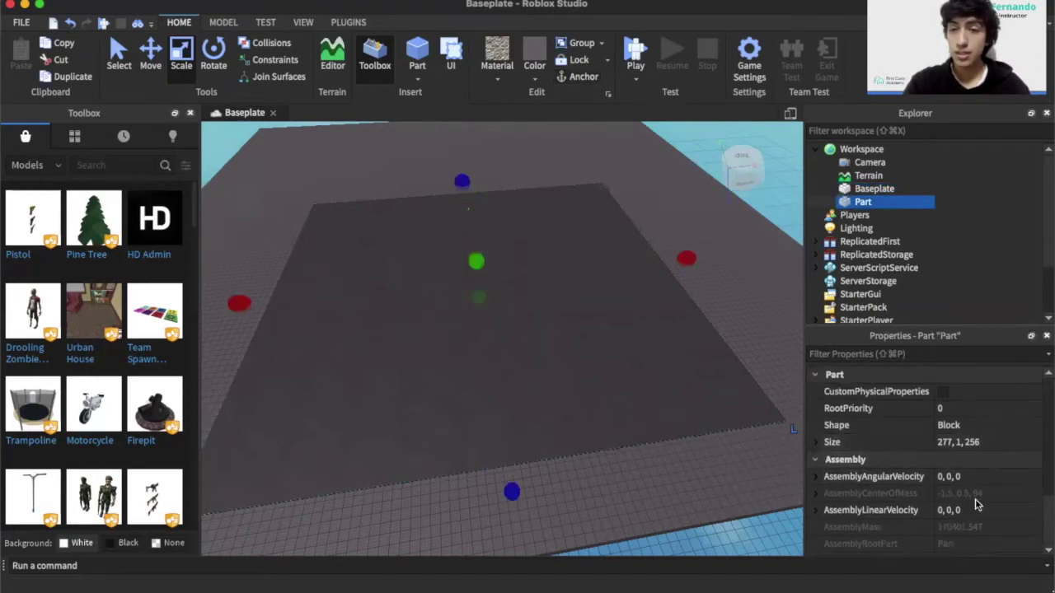
{"action": "left_click", "coordinate": [959, 443]}
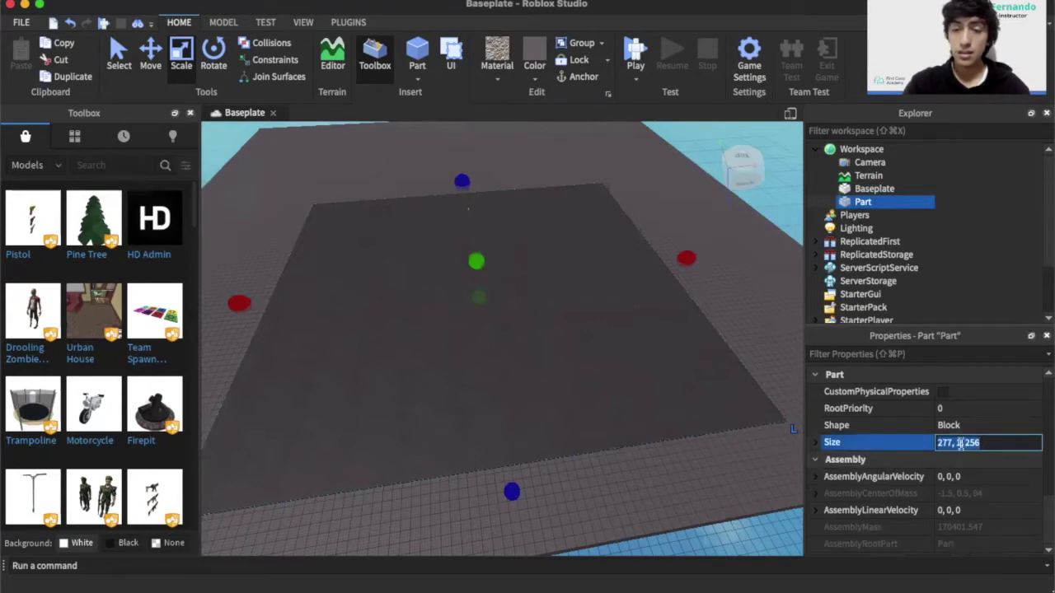
{"action": "type", "text": "52"}
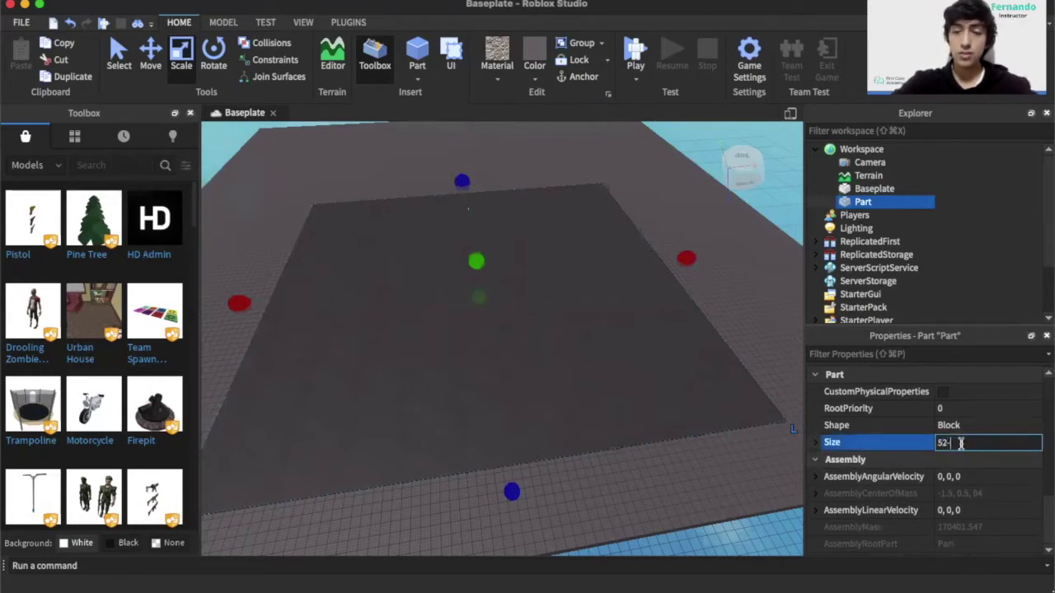
{"action": "type", "text": "0, 2"}
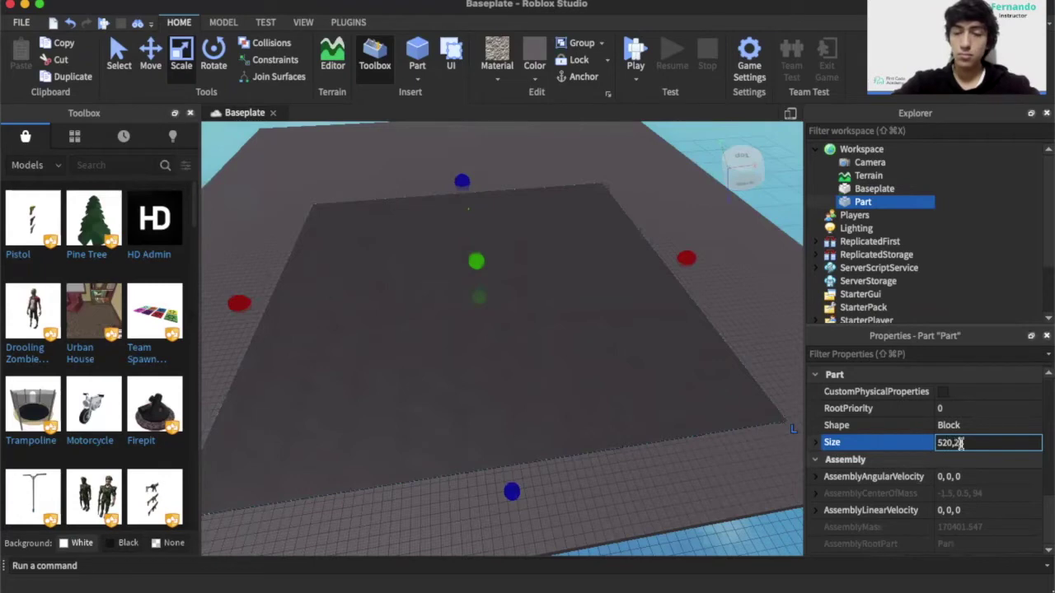
{"action": "type", "text": ", 520"}
{"action": "key", "text": "Return"}
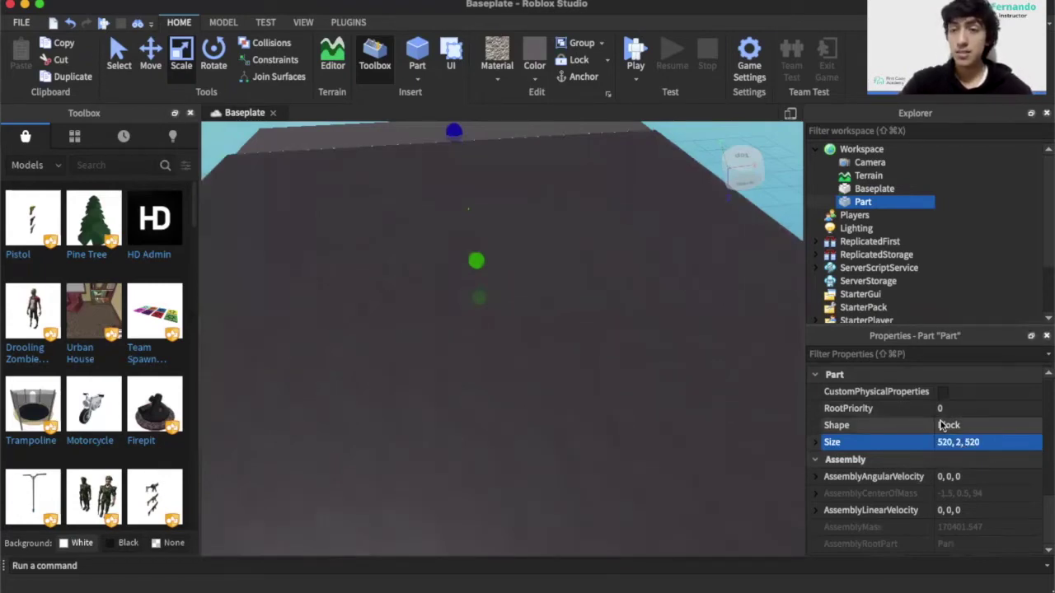
Set the concrete slab's position to 0, 0.5, 0
{"action": "scroll", "coordinate": [937, 440], "scroll_direction": "down", "scroll_amount": 5}
{"action": "scroll", "coordinate": [939, 439], "scroll_direction": "up", "scroll_amount": 2}
{"action": "left_click", "coordinate": [964, 458]}
{"action": "left_click", "coordinate": [953, 459]}
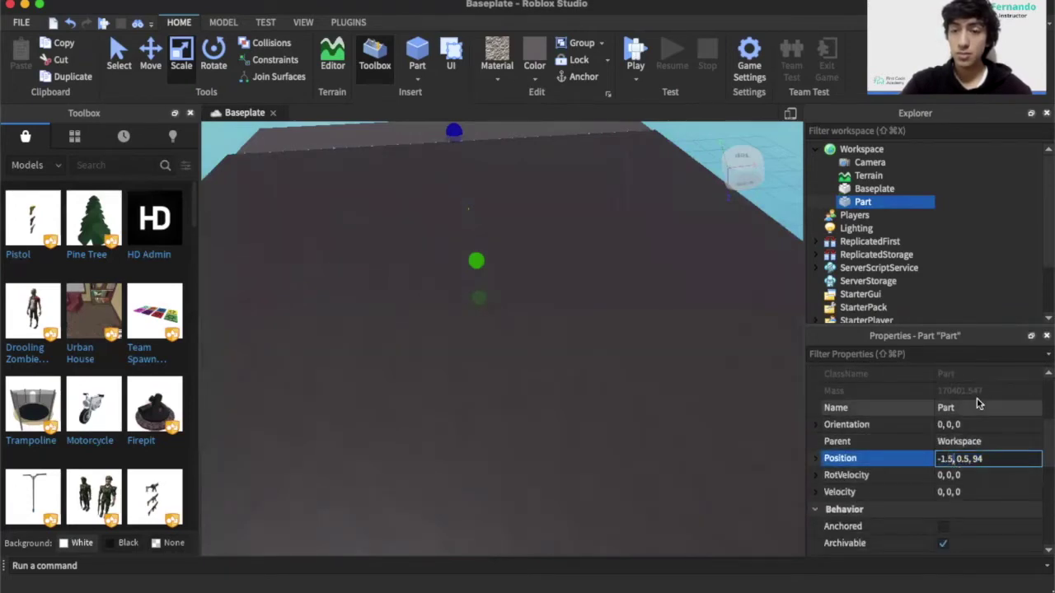
{"action": "key", "text": "BackSpace"}
{"action": "key", "text": "BackSpace"}
{"action": "key", "text": "BackSpace"}
{"action": "key", "text": "BackSpace"}
{"action": "key", "text": "BackSpace"}
{"action": "type", "text": "0"}
{"action": "key", "text": "BackSpace"}
{"action": "key", "text": "BackSpace"}
{"action": "type", "text": "0"}
{"action": "key", "text": "Return"}
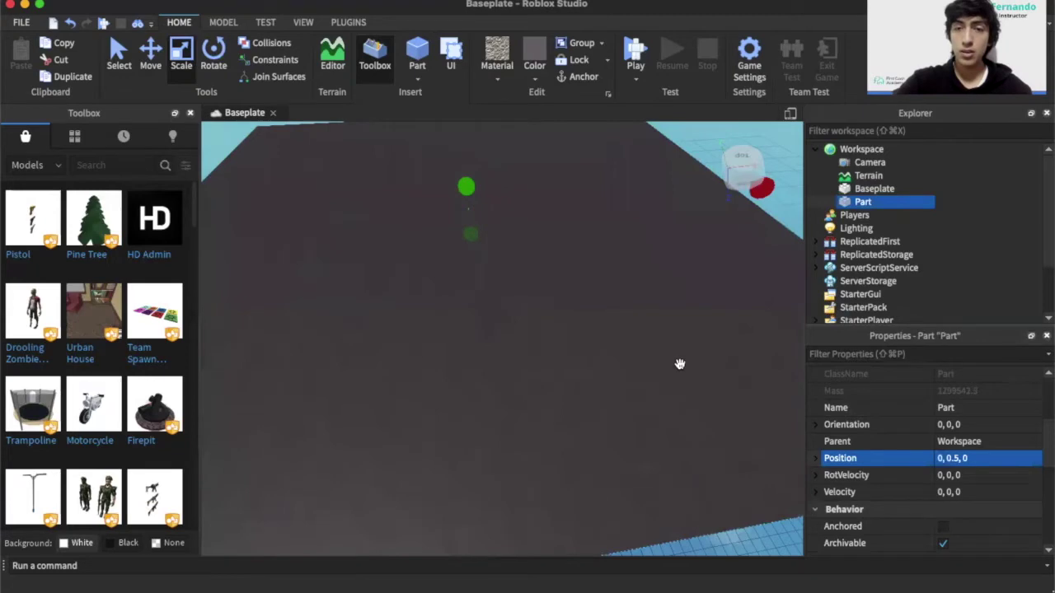
Check from above and below how the concrete slab covers the baseplate, and anchor the slab
{"action": "scroll", "coordinate": [679, 364], "scroll_direction": "down", "scroll_amount": 5}
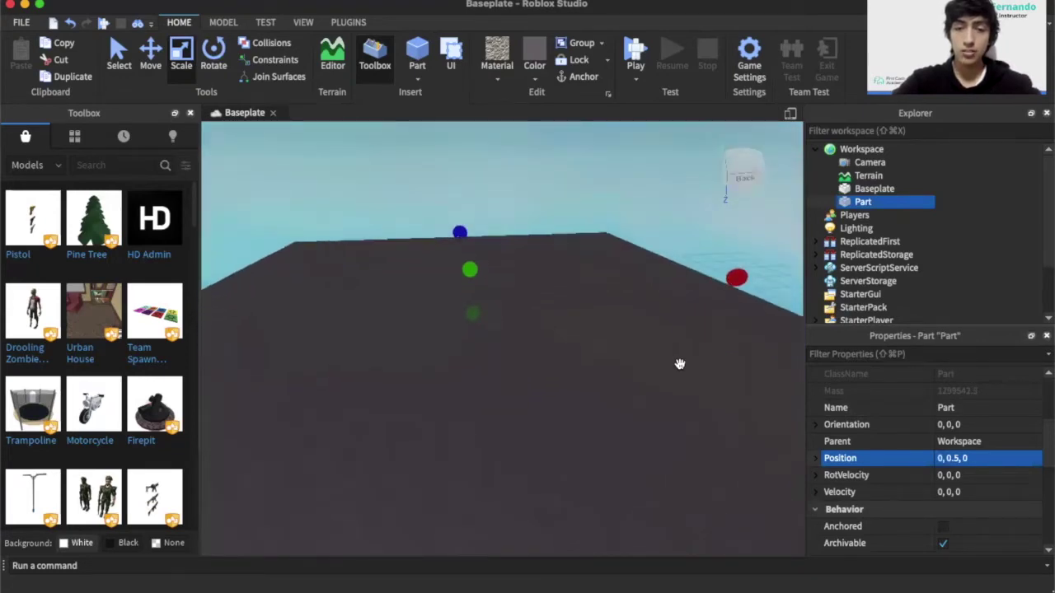
{"action": "scroll", "coordinate": [680, 364], "scroll_direction": "down", "scroll_amount": 3}
{"action": "right_click_drag", "start_coordinate": [679, 363], "coordinate": [680, 363]}
{"action": "scroll", "coordinate": [680, 363], "scroll_direction": "down", "scroll_amount": 3}
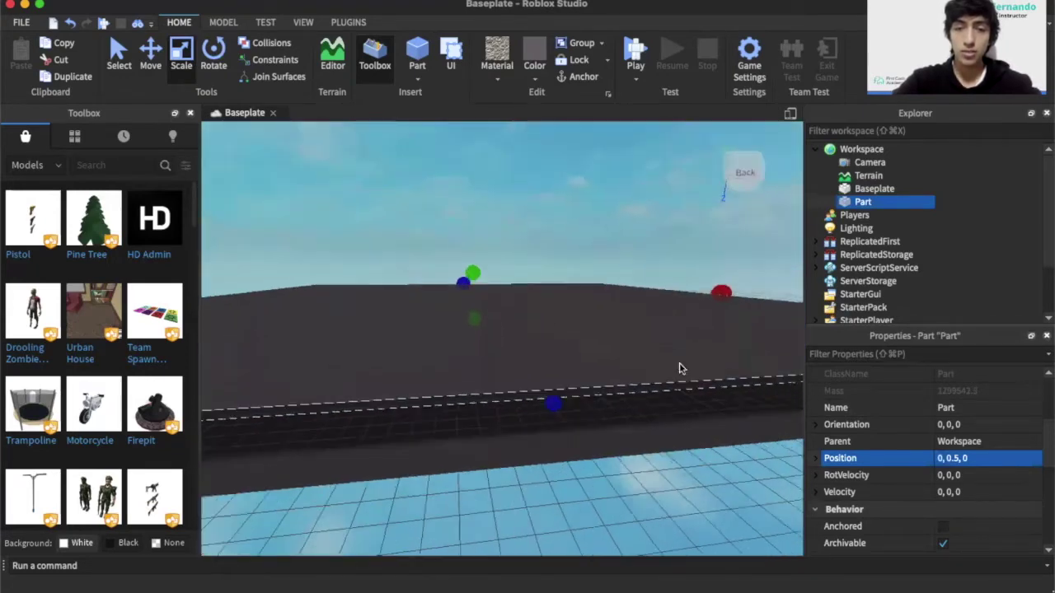
{"action": "key", "text": "q"}
{"action": "key", "text": "e"}
{"action": "key", "text": "q"}
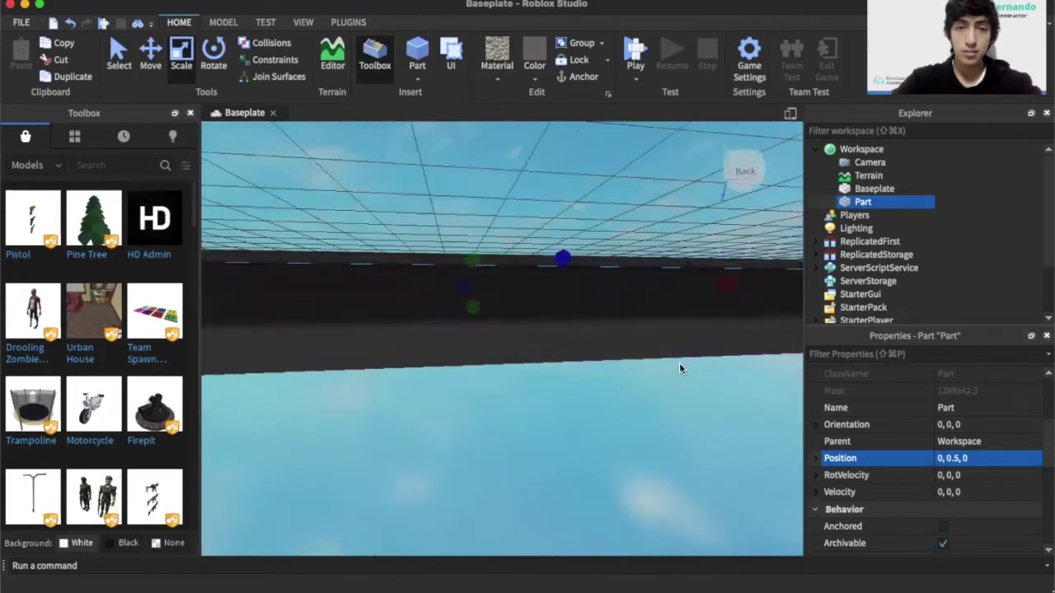
{"action": "key", "text": "e"}
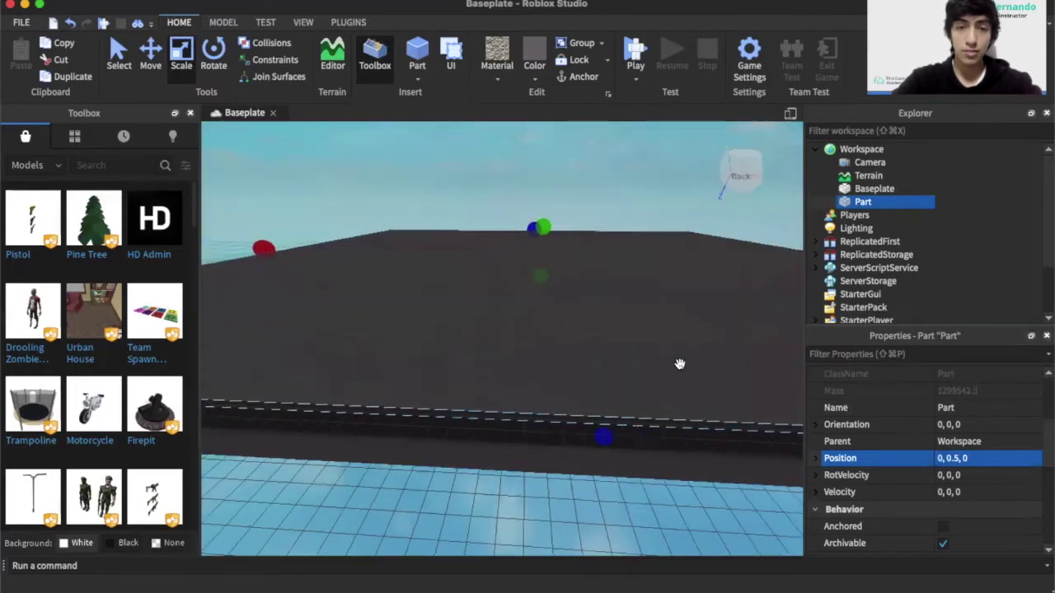
{"action": "scroll", "coordinate": [680, 363], "scroll_direction": "up", "scroll_amount": 5}
{"action": "right_click_drag", "start_coordinate": [680, 363], "coordinate": [680, 363]}
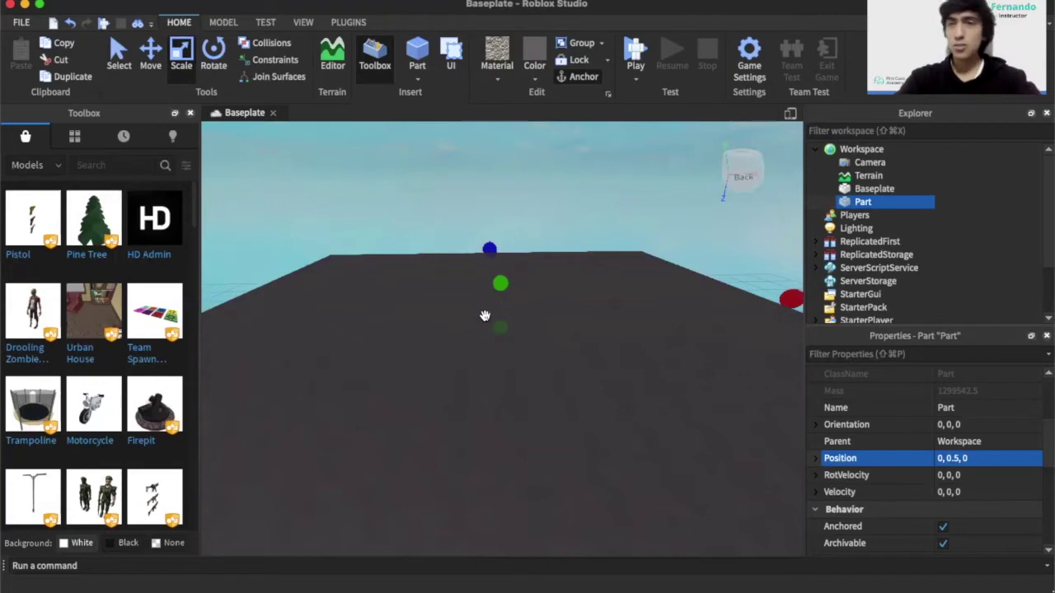
{"action": "key", "text": "w"}
{"action": "right_click_drag", "start_coordinate": [497, 306], "coordinate": [497, 317]}
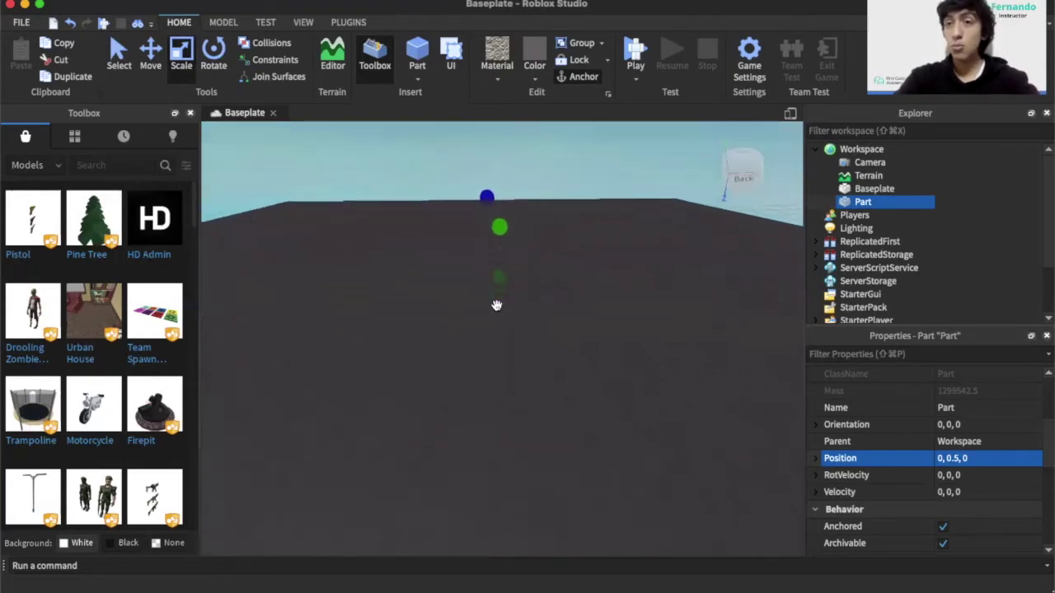
{"action": "right_click_drag", "start_coordinate": [496, 306], "coordinate": [496, 305]}
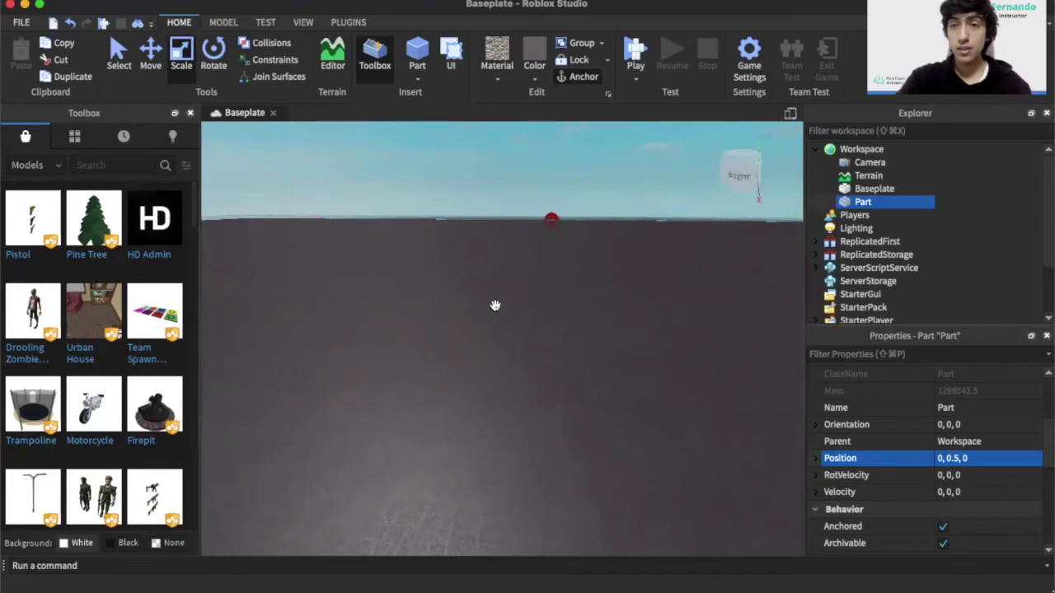
{"action": "right_click_drag", "start_coordinate": [494, 305], "coordinate": [494, 304]}
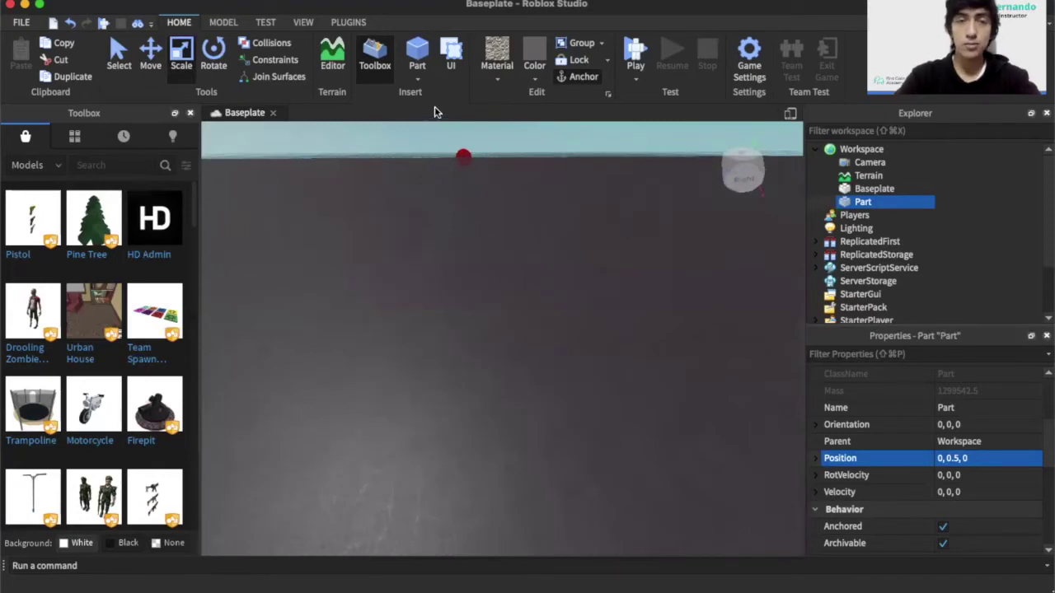
Choose Brick as the material and undo its application to the concrete slab
{"action": "left_click", "coordinate": [497, 78]}
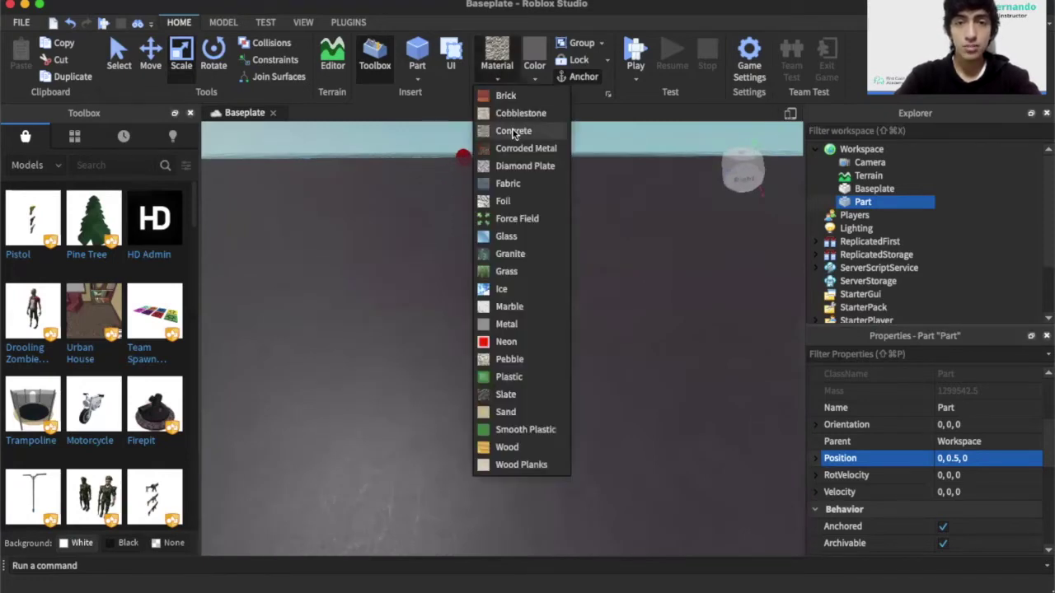
{"action": "left_click", "coordinate": [500, 96]}
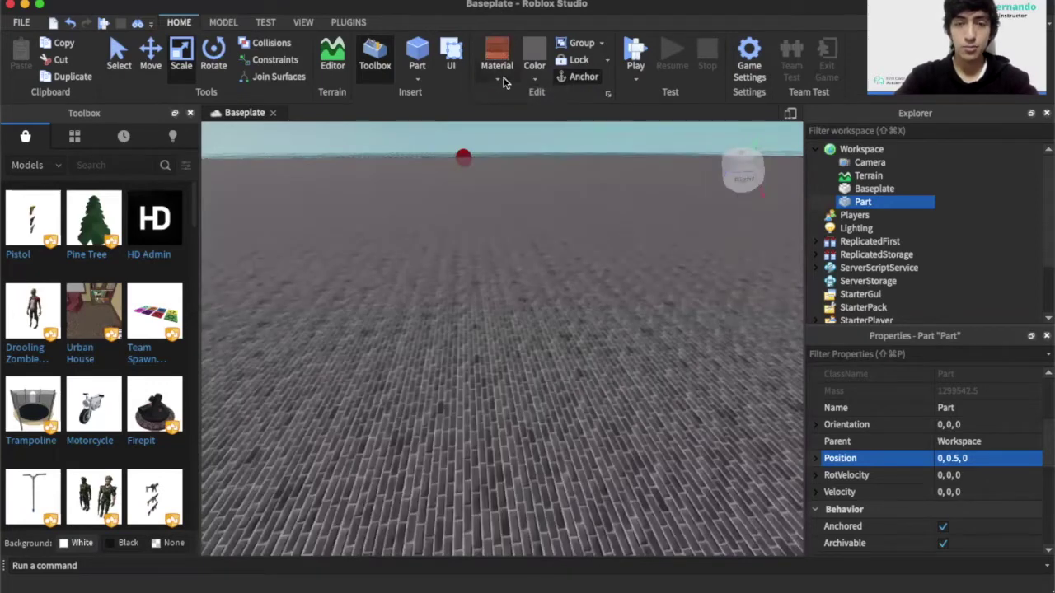
{"action": "key", "text": "super+z"}
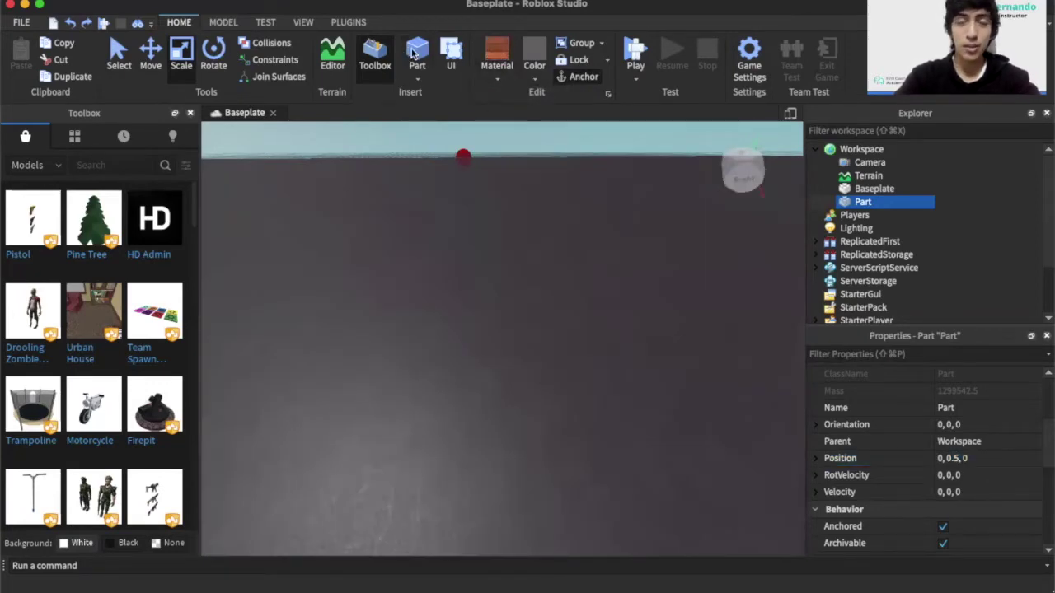
{"action": "right_click_drag", "start_coordinate": [426, 238], "coordinate": [426, 238]}
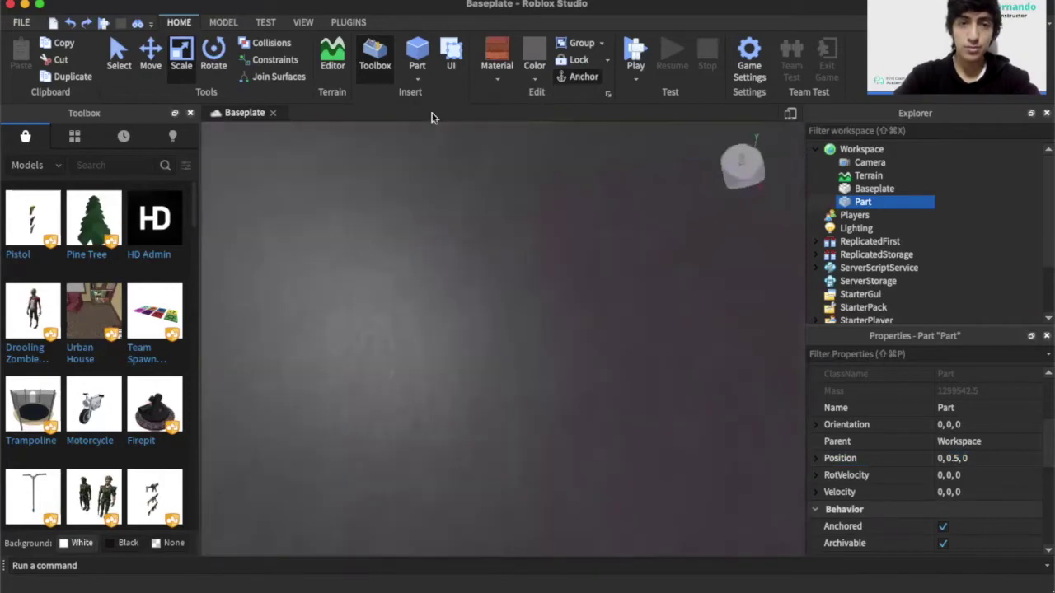
Insert a block part on top of the concrete slab and color it crimson
{"action": "left_click", "coordinate": [418, 66]}
{"action": "left_click_drag", "start_coordinate": [498, 336], "coordinate": [408, 224]}
{"action": "right_click_drag", "start_coordinate": [511, 306], "coordinate": [510, 306]}
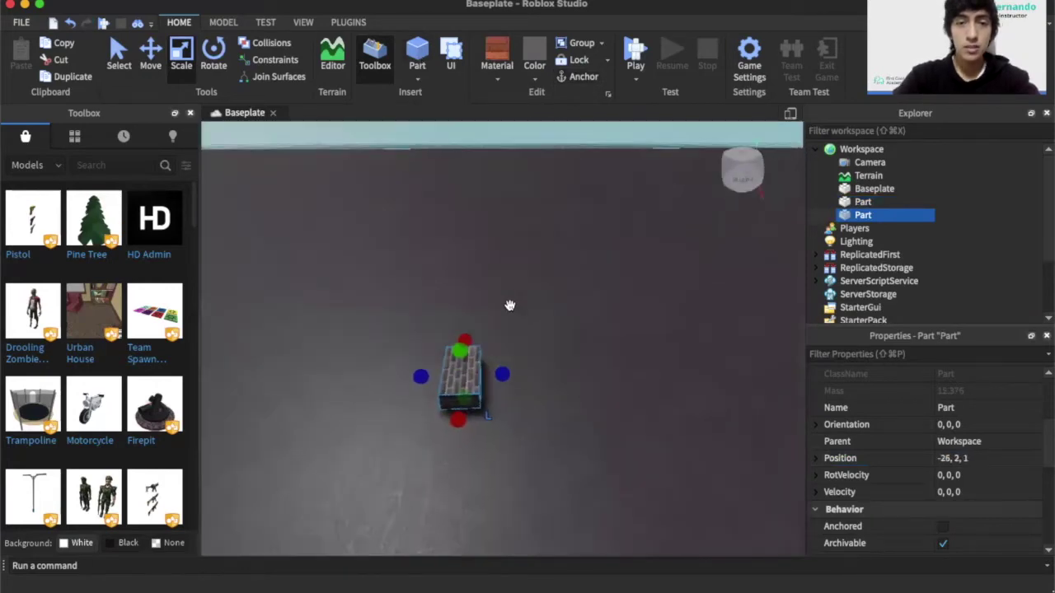
{"action": "left_click", "coordinate": [535, 82]}
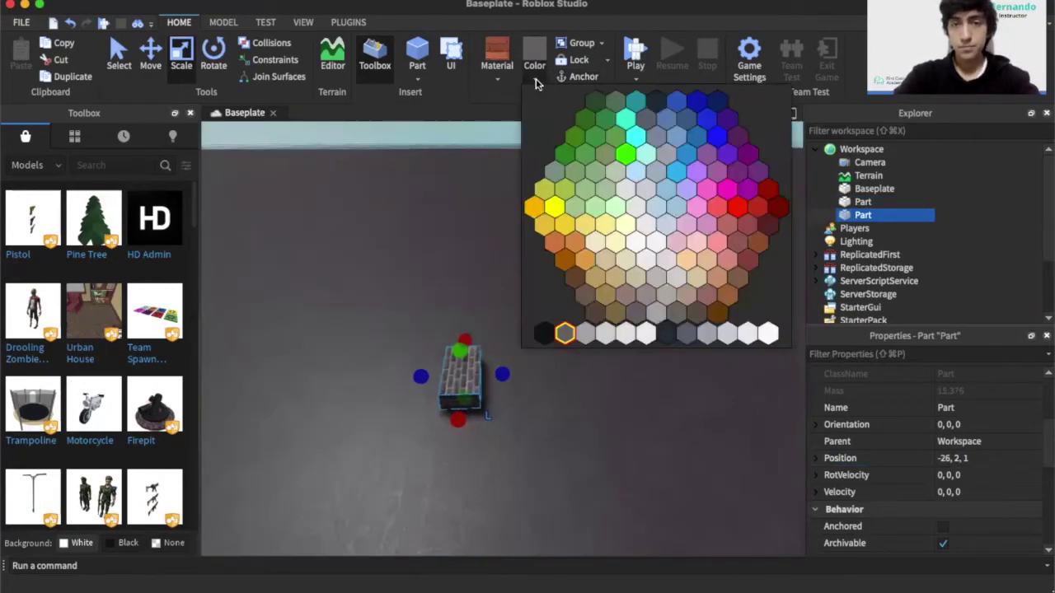
{"action": "left_click", "coordinate": [767, 190]}
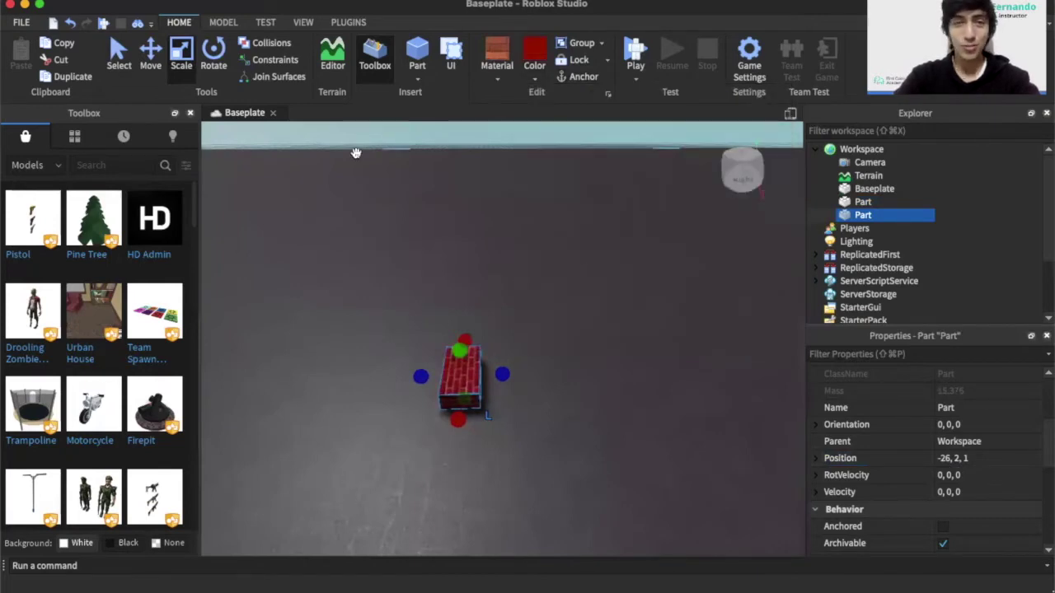
Scale the crimson brick part into a long, upright, thin wall standing on the slab
{"action": "left_click_drag", "start_coordinate": [494, 372], "coordinate": [698, 368]}
{"action": "left_click_drag", "start_coordinate": [575, 416], "coordinate": [570, 390]}
{"action": "left_click_drag", "start_coordinate": [421, 364], "coordinate": [236, 371]}
{"action": "left_click_drag", "start_coordinate": [469, 338], "coordinate": [459, 159]}
{"action": "right_click_drag", "start_coordinate": [512, 168], "coordinate": [552, 194]}
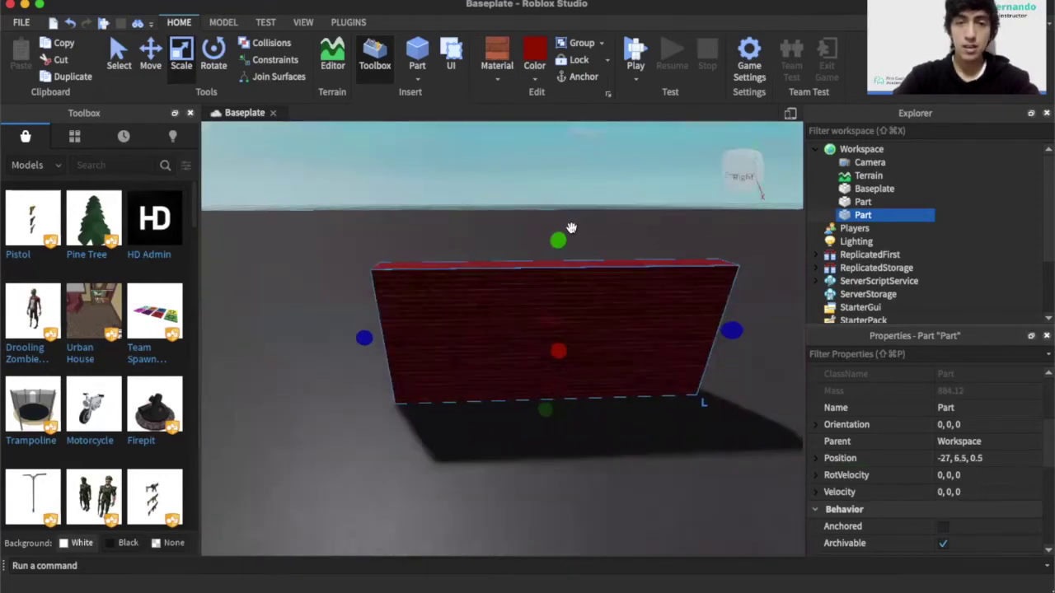
{"action": "left_click_drag", "start_coordinate": [559, 238], "coordinate": [560, 205]}
{"action": "left_click_drag", "start_coordinate": [362, 325], "coordinate": [400, 458]}
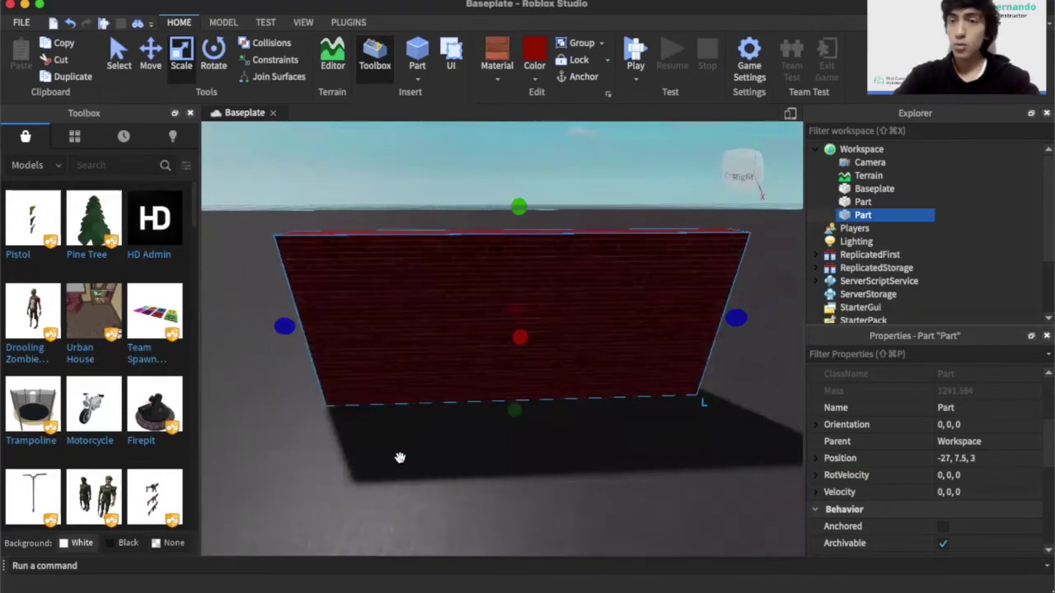
Search the model library for "spawn" and insert the Neutral Spawn Location in front of the brick wall
{"action": "left_click", "coordinate": [94, 167]}
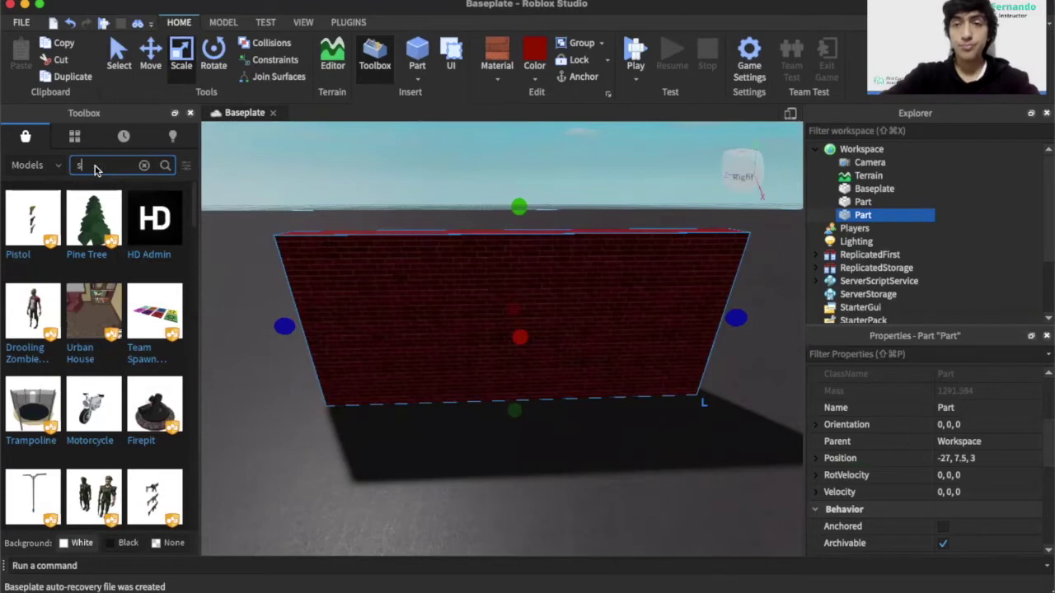
{"action": "type", "text": "spawn"}
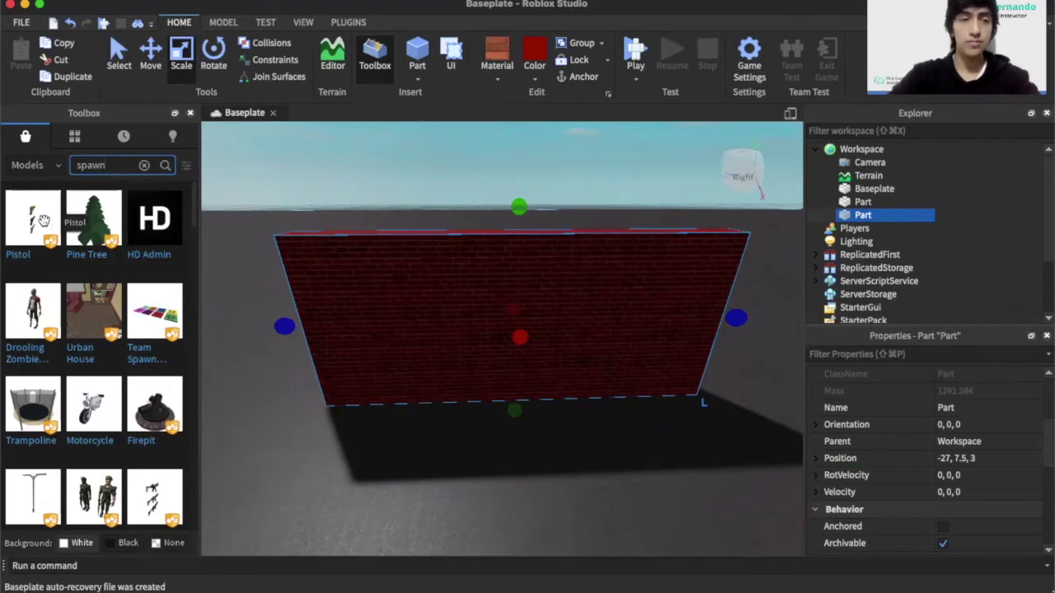
{"action": "key", "text": "Return"}
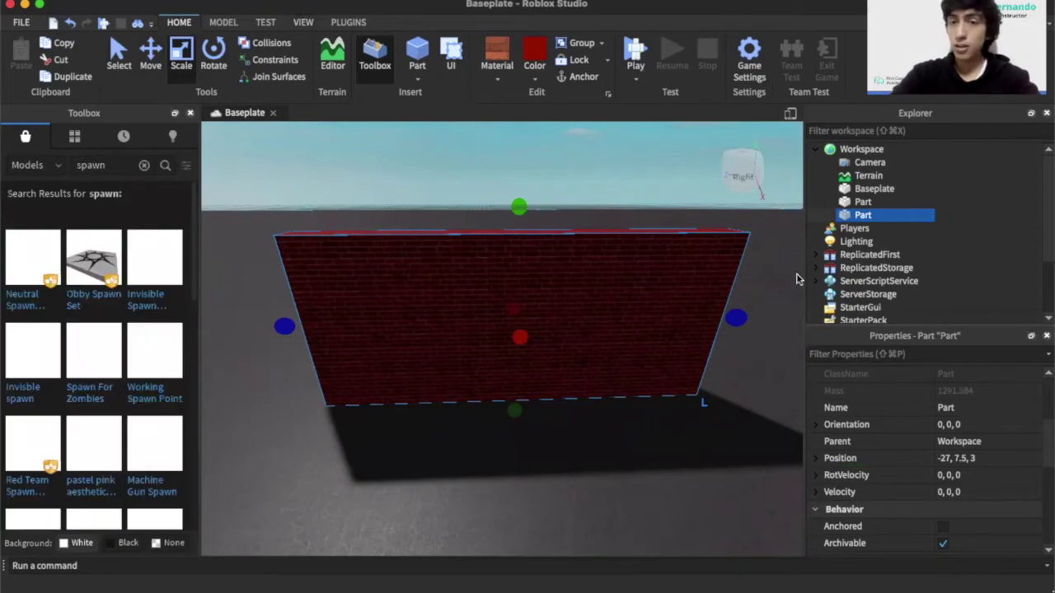
{"action": "left_click", "coordinate": [302, 23]}
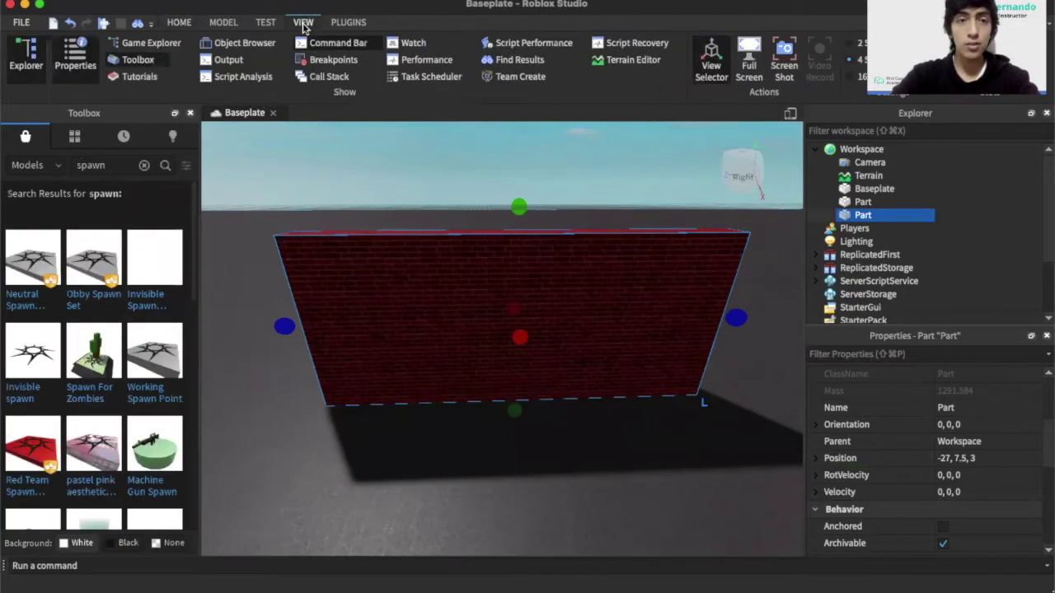
{"action": "left_click", "coordinate": [132, 61]}
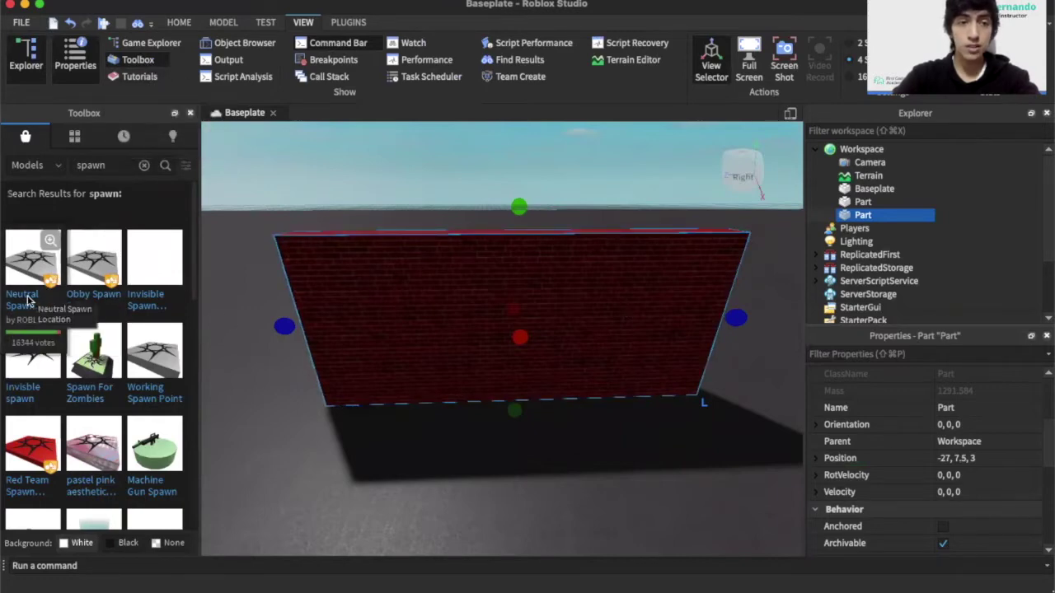
{"action": "left_click_drag", "start_coordinate": [588, 559], "coordinate": [525, 484]}
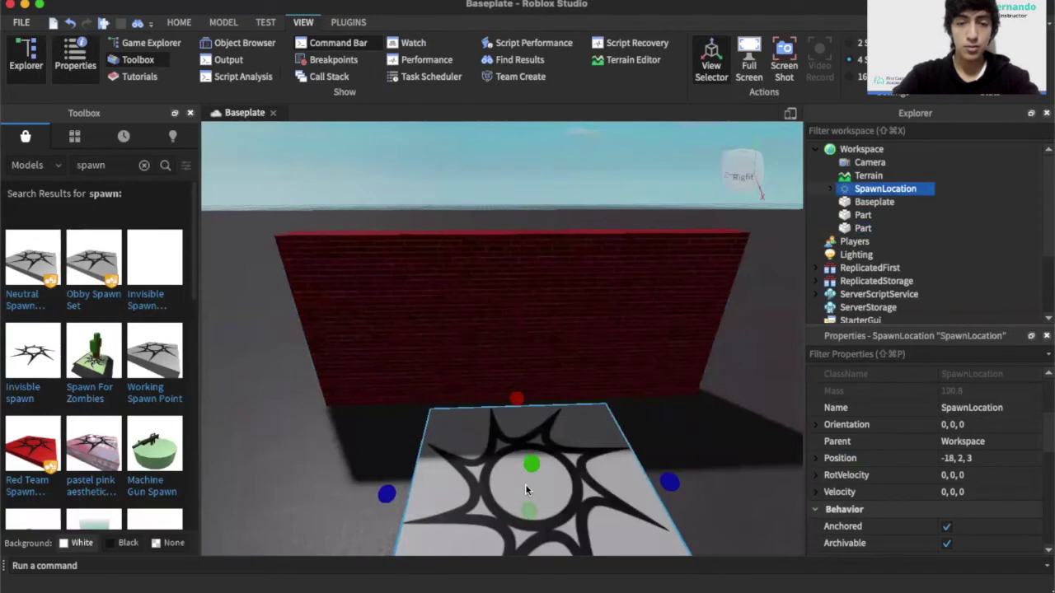
Shrink the spawn location's length and width so it forms a smaller pad beside the wall
{"action": "scroll", "coordinate": [525, 484], "scroll_direction": "down", "scroll_amount": 3}
{"action": "right_click_drag", "start_coordinate": [525, 486], "coordinate": [523, 476]}
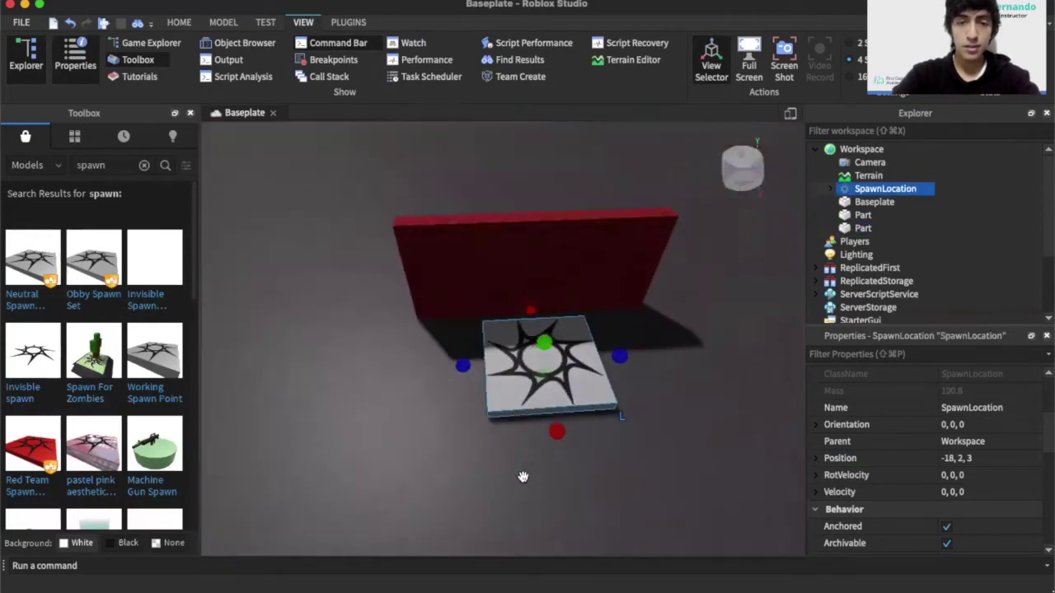
{"action": "left_click_drag", "start_coordinate": [619, 356], "coordinate": [581, 359]}
{"action": "left_click_drag", "start_coordinate": [534, 432], "coordinate": [530, 405]}
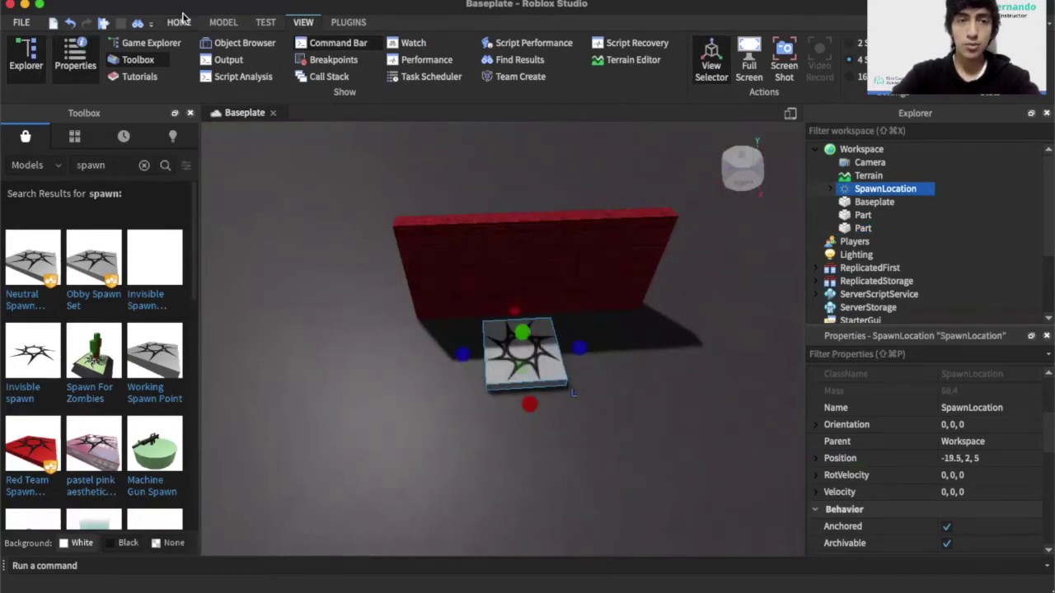
Playtest the map by walking and jumping the character around the brick wall to judge its scale, and stop the test
{"action": "left_click", "coordinate": [179, 23]}
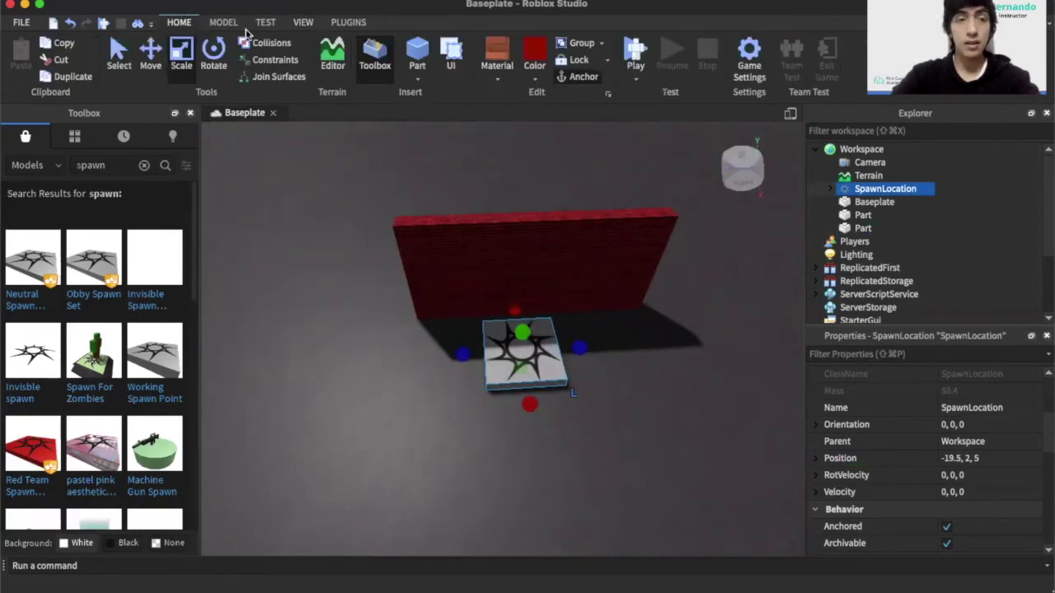
{"action": "left_click", "coordinate": [636, 56]}
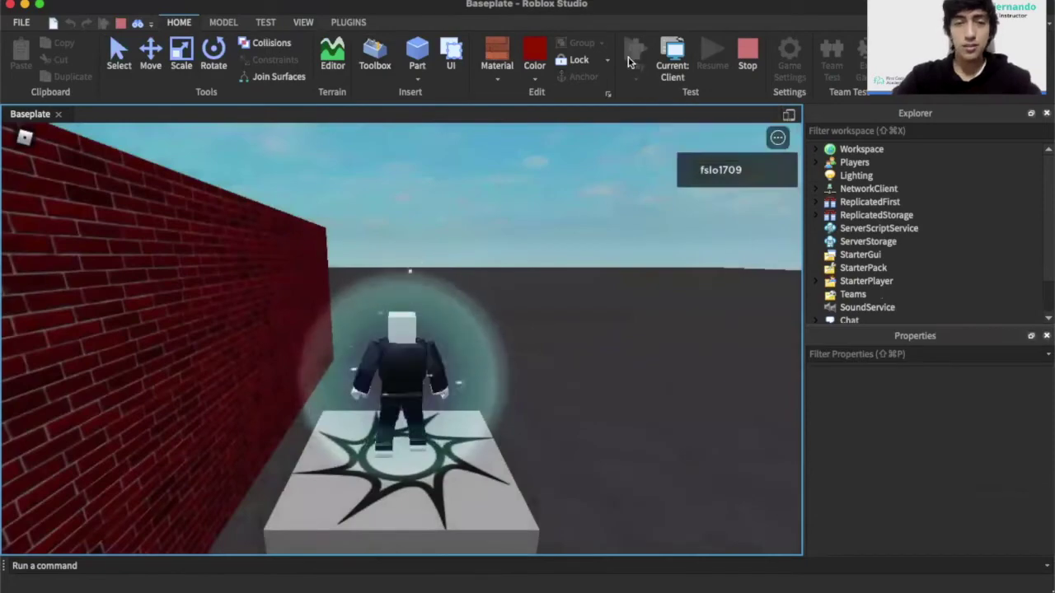
{"action": "key", "text": "w"}
{"action": "right_click_drag", "start_coordinate": [500, 324], "coordinate": [504, 333]}
{"action": "key", "text": "space"}
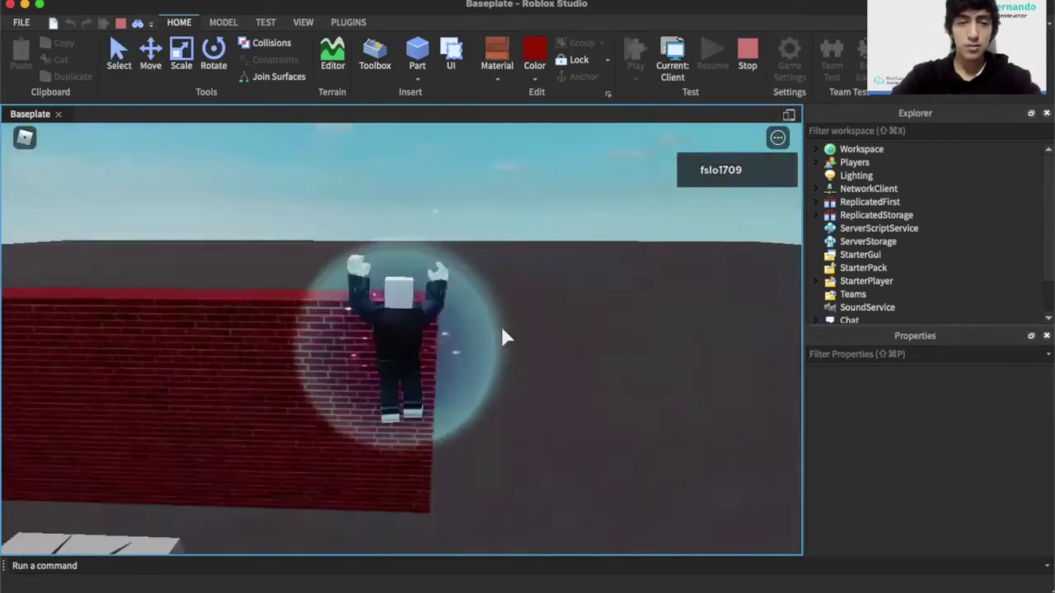
{"action": "key", "text": "a"}
{"action": "key", "text": "space"}
{"action": "key", "text": "space"}
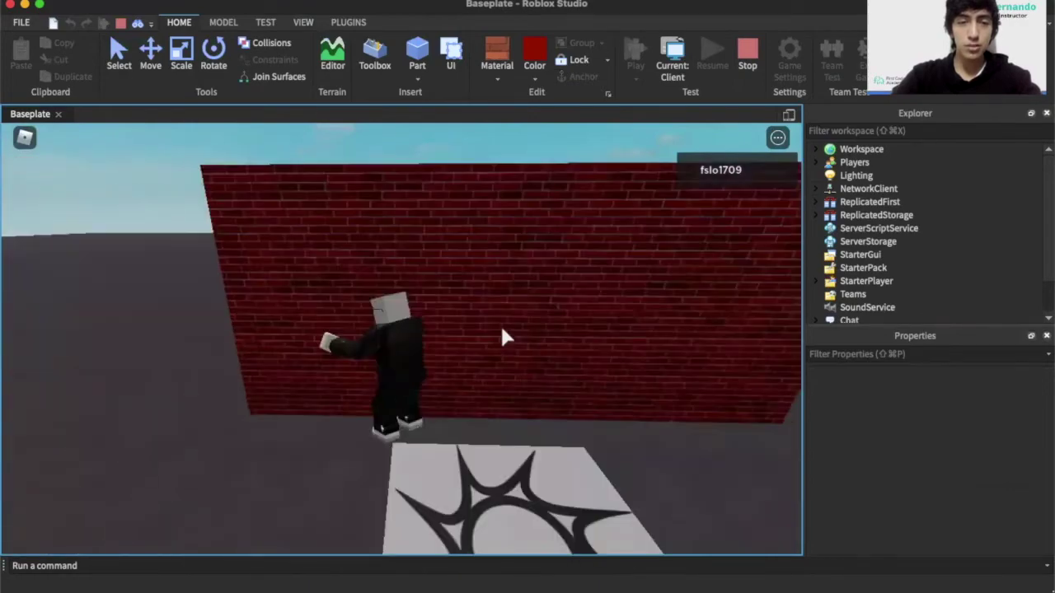
{"action": "right_click_drag", "start_coordinate": [503, 335], "coordinate": [501, 336]}
{"action": "left_click", "coordinate": [749, 56]}
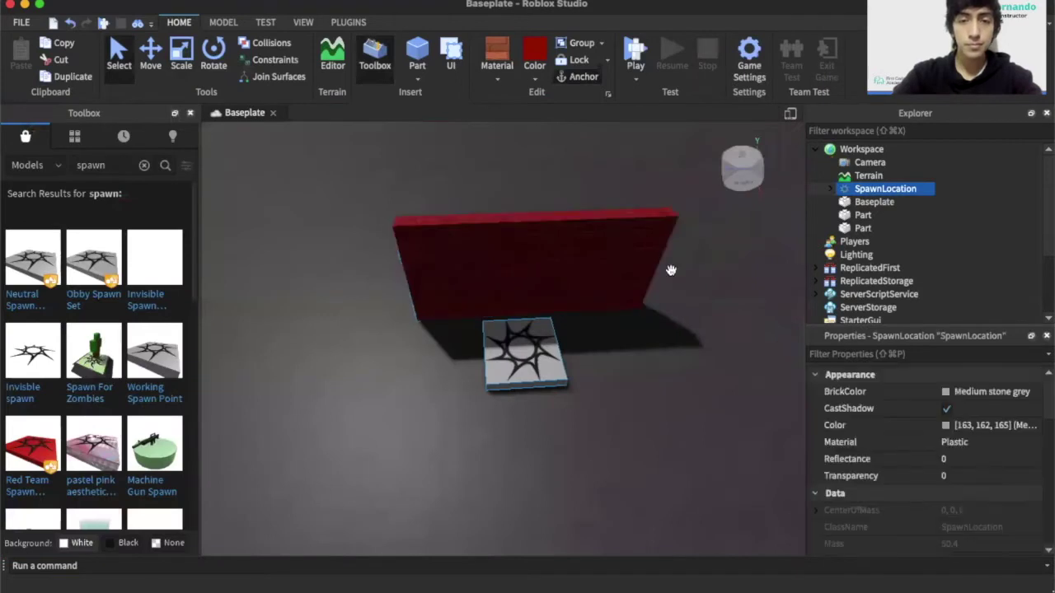
Scale up the brick wall, extending its length at both ends, and check its proportions against the spawn pad
{"action": "left_click", "coordinate": [183, 66]}
{"action": "right_click_drag", "start_coordinate": [439, 278], "coordinate": [751, 343]}
{"action": "left_click", "coordinate": [487, 321]}
{"action": "left_click_drag", "start_coordinate": [751, 342], "coordinate": [774, 338]}
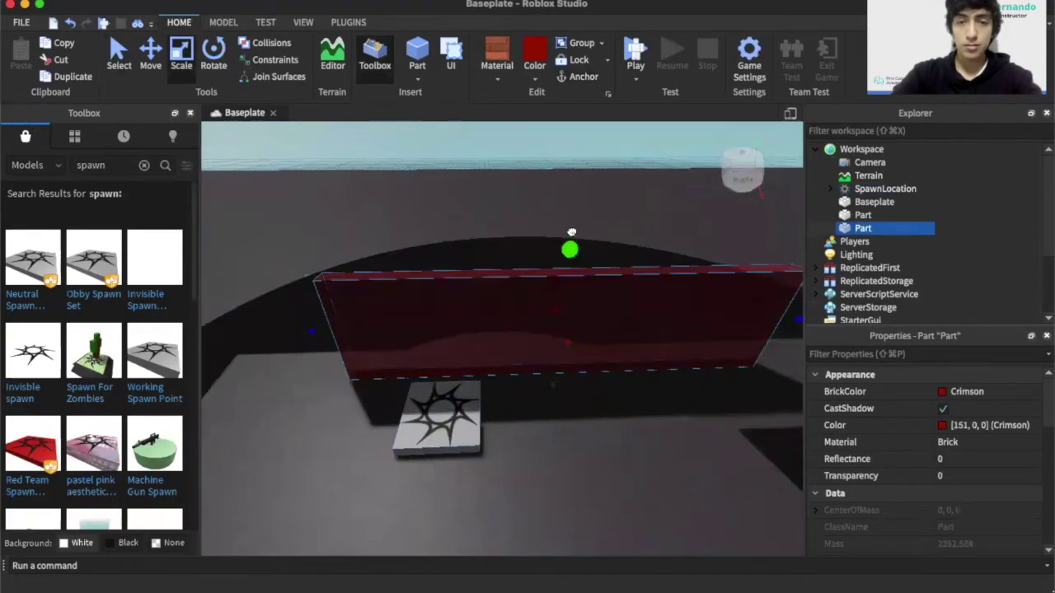
{"action": "left_click_drag", "start_coordinate": [309, 328], "coordinate": [227, 317]}
{"action": "scroll", "coordinate": [447, 527], "scroll_direction": "down", "scroll_amount": 3}
{"action": "right_click_drag", "start_coordinate": [447, 527], "coordinate": [449, 526]}
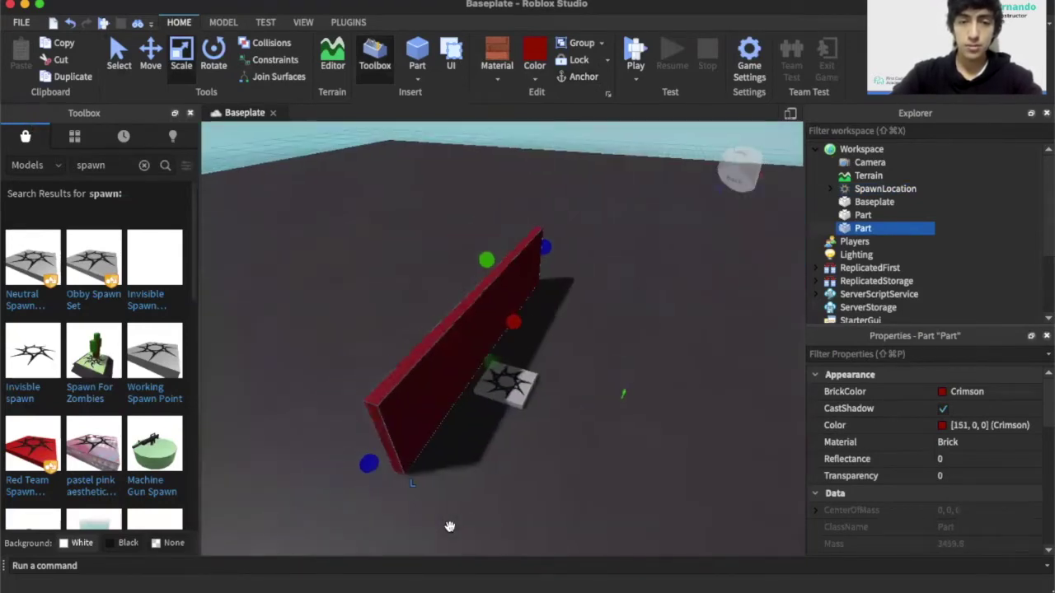
{"action": "left_click", "coordinate": [528, 513]}
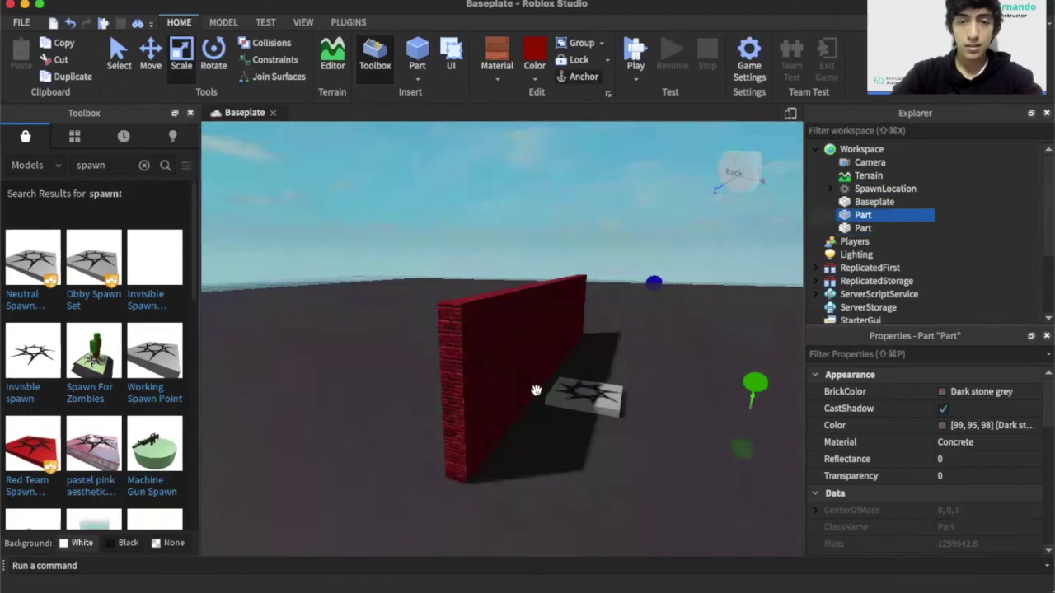
Duplicate the brick wall and move the copy sideways so it stands parallel to the original across an open gap
{"action": "left_click", "coordinate": [512, 376]}
{"action": "right_click_drag", "start_coordinate": [513, 372], "coordinate": [543, 429]}
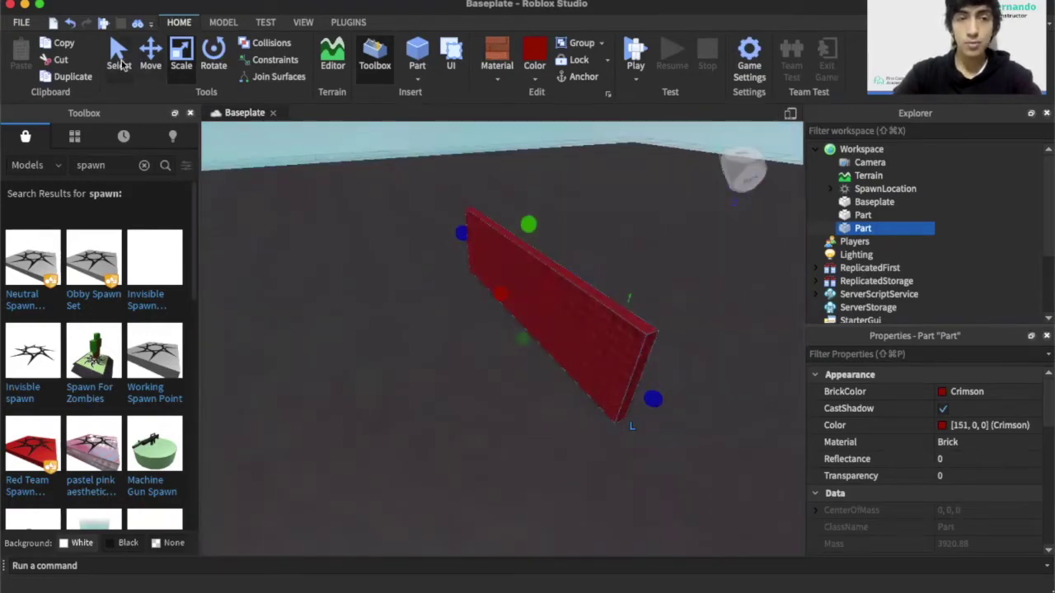
{"action": "left_click", "coordinate": [121, 62]}
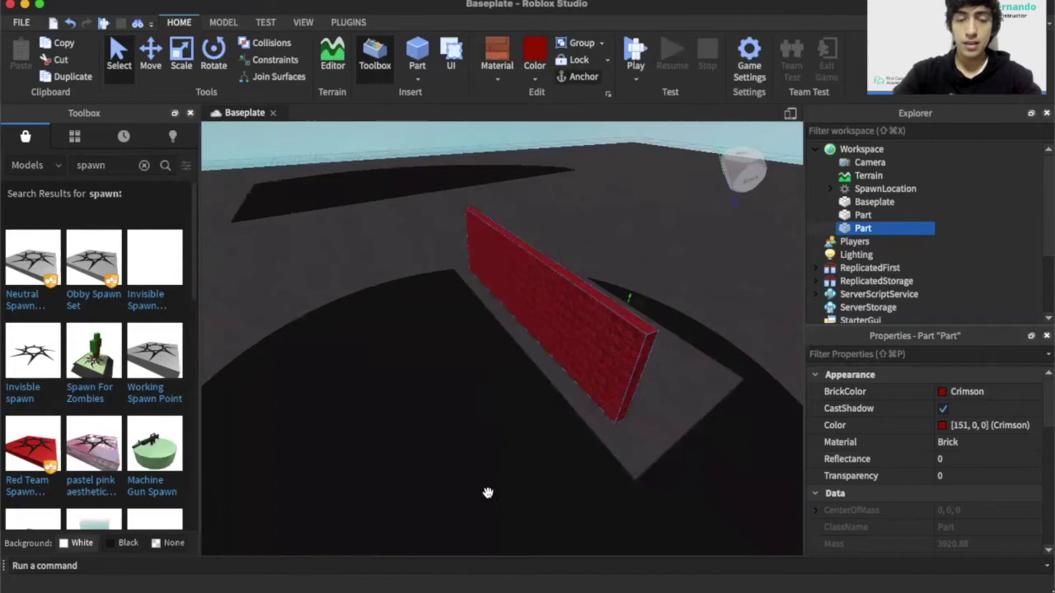
{"action": "key", "text": "ctrl+d"}
{"action": "left_click", "coordinate": [151, 72]}
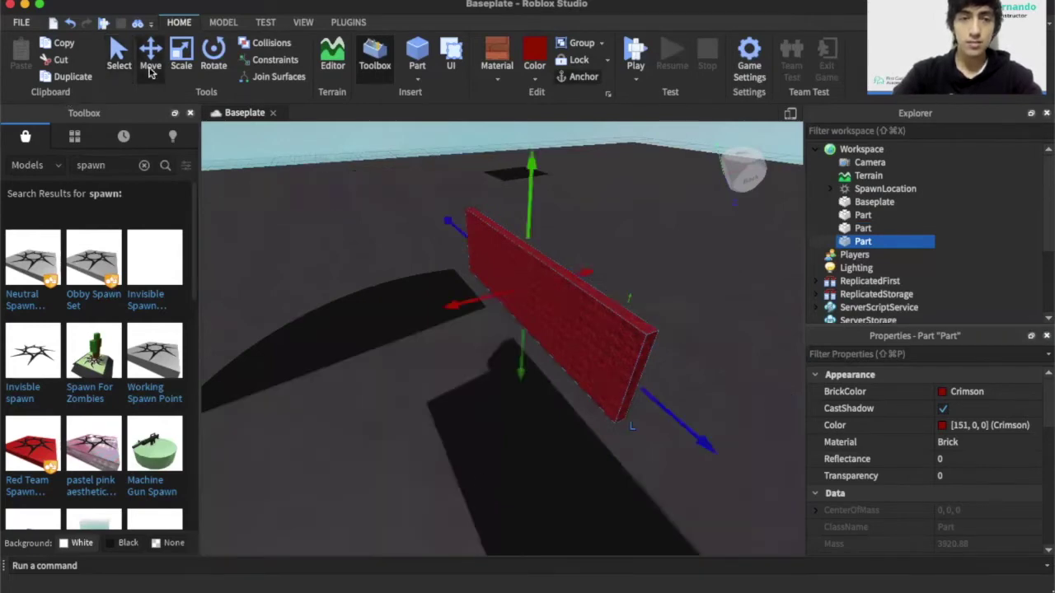
{"action": "left_click_drag", "start_coordinate": [452, 303], "coordinate": [252, 384]}
{"action": "left_click_drag", "start_coordinate": [426, 320], "coordinate": [346, 336]}
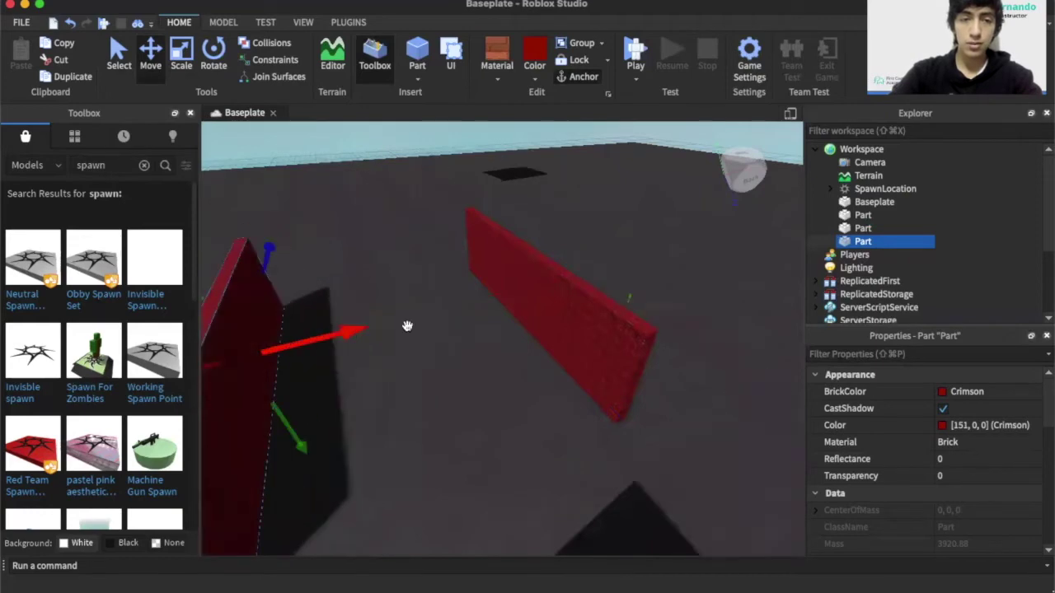
Duplicate the original brick wall again and rotate the copy about the vertical axis until it stands perpendicular to it
{"action": "left_click", "coordinate": [503, 299]}
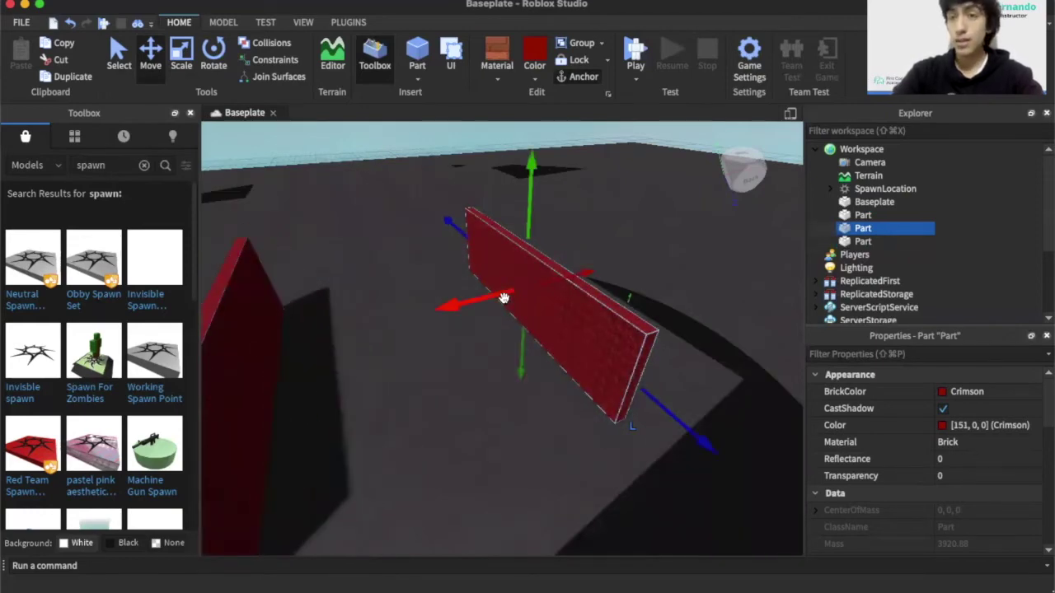
{"action": "right_click", "coordinate": [857, 237]}
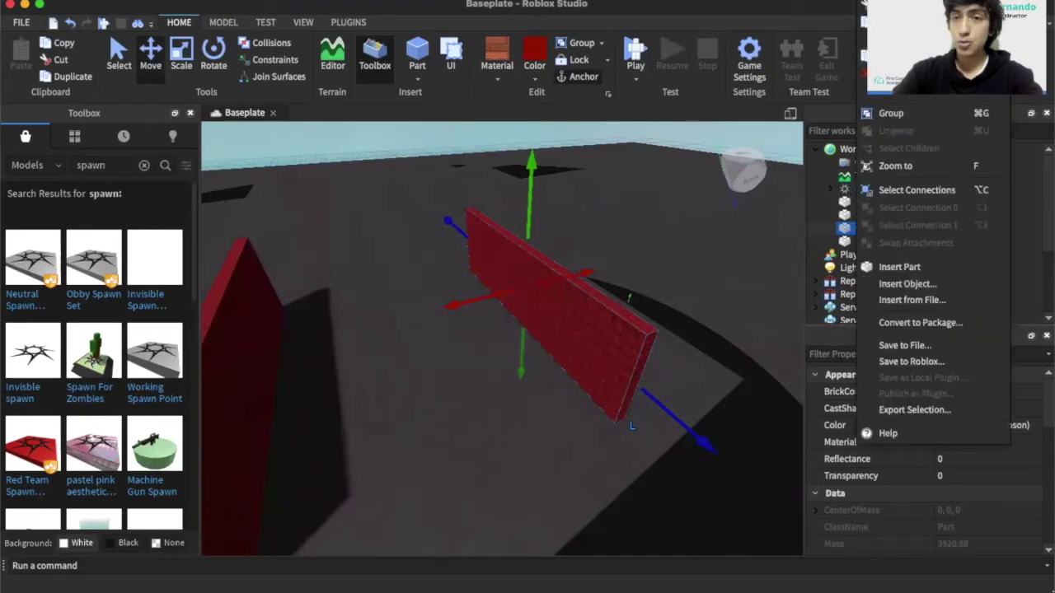
{"action": "left_click", "coordinate": [898, 266]}
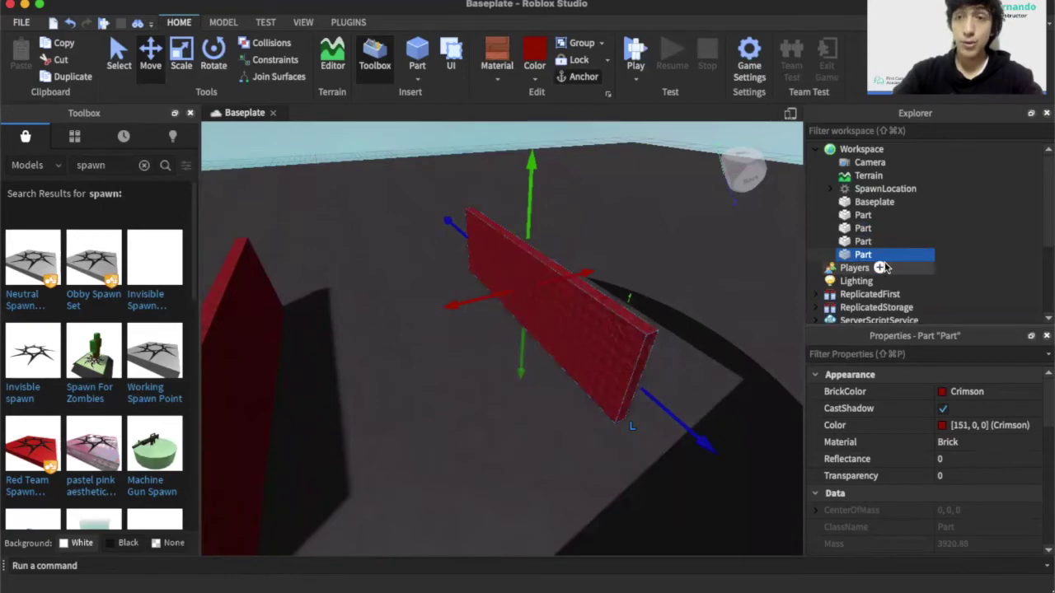
{"action": "left_click", "coordinate": [211, 66]}
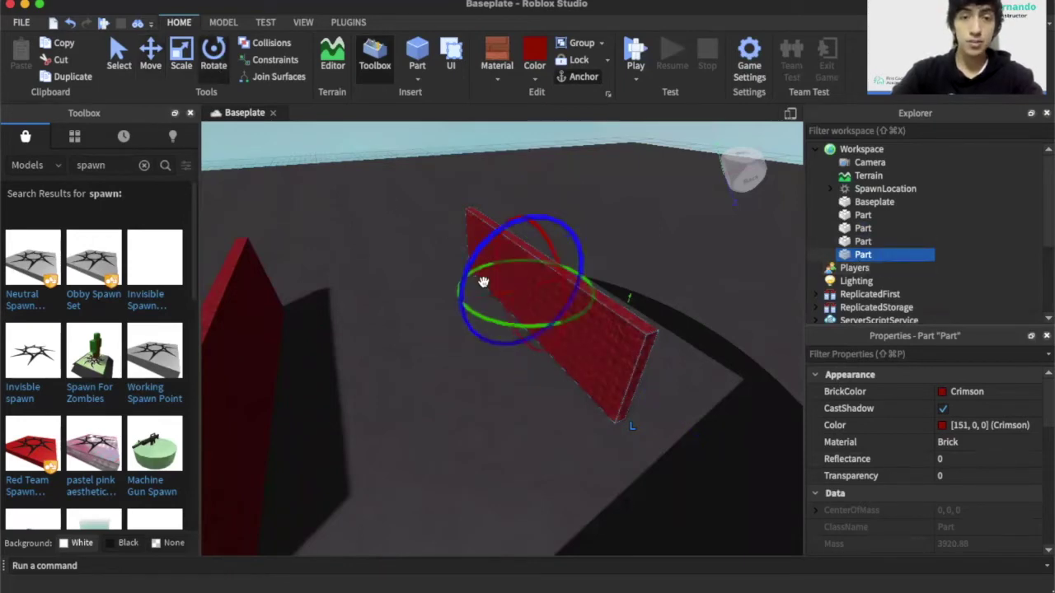
{"action": "left_click_drag", "start_coordinate": [473, 275], "coordinate": [568, 250]}
Move the perpendicular wall to the far ends of the two parallel walls so it closes that side of the building
{"action": "left_click", "coordinate": [150, 56]}
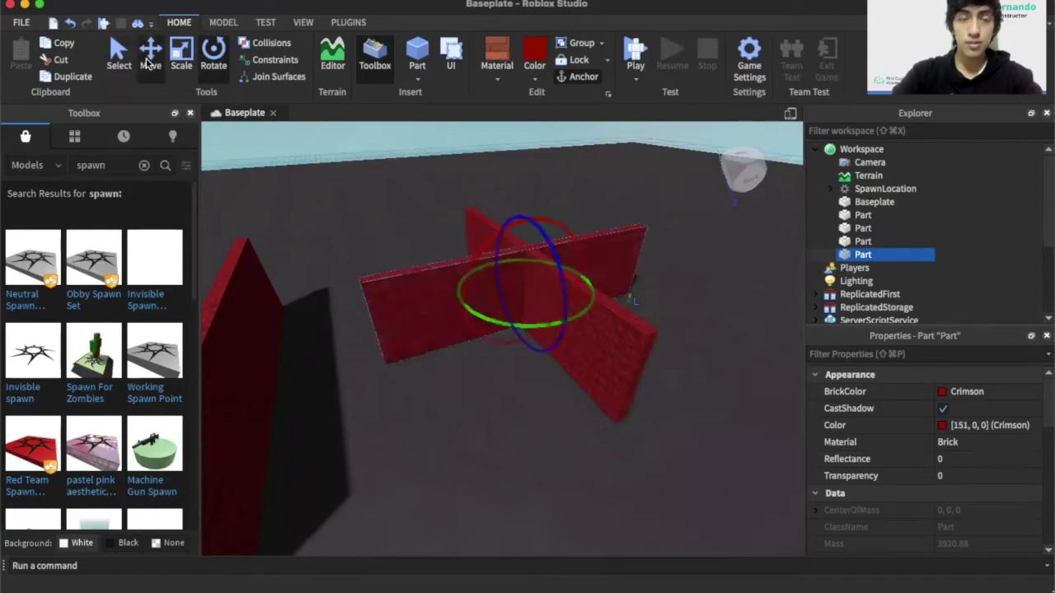
{"action": "left_click_drag", "start_coordinate": [327, 340], "coordinate": [202, 365]}
{"action": "left_click_drag", "start_coordinate": [484, 356], "coordinate": [429, 289]}
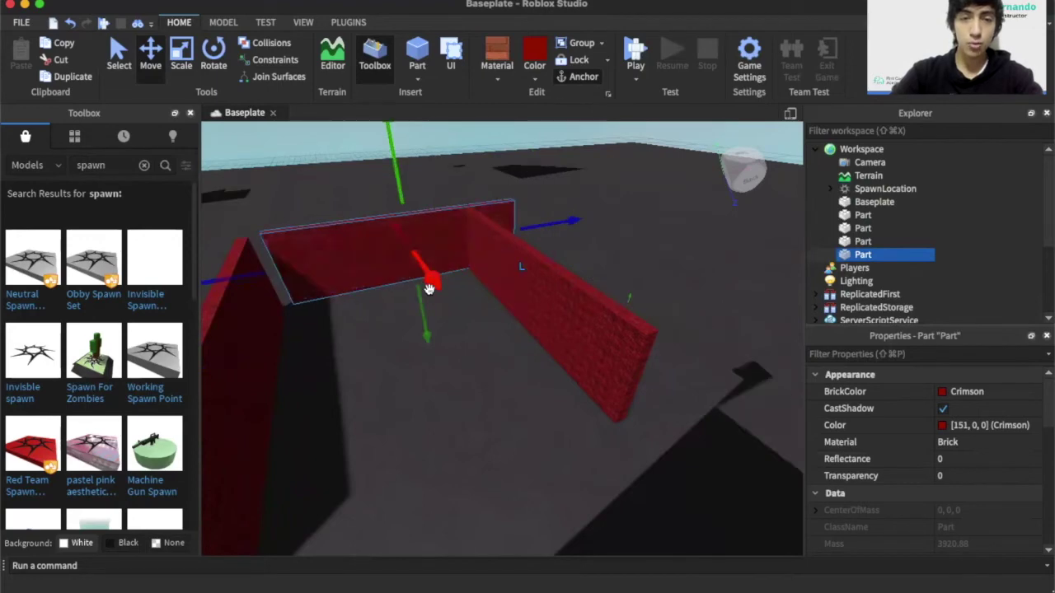
{"action": "key", "text": "a"}
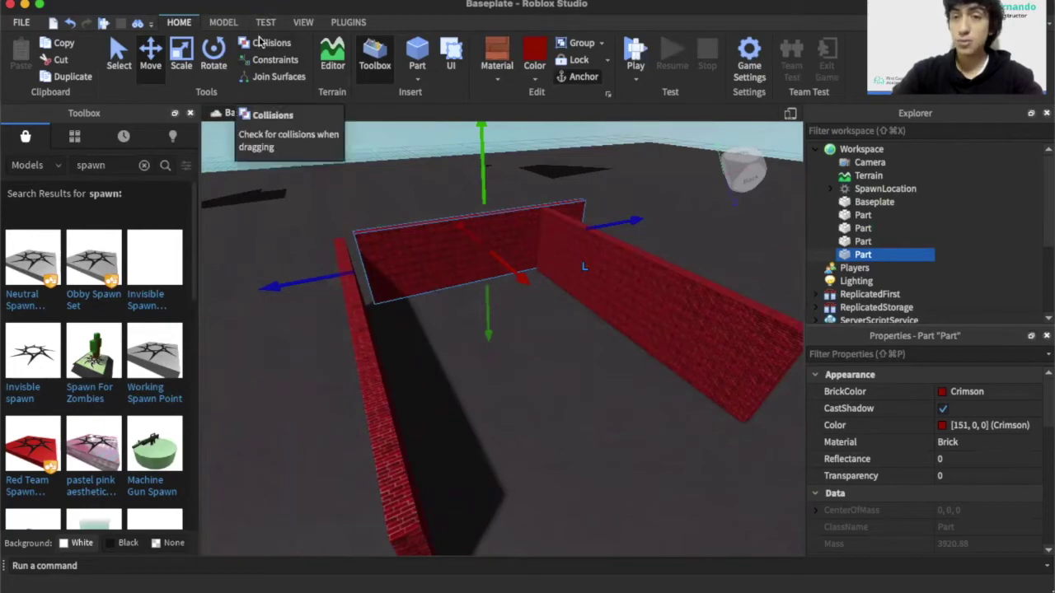
{"action": "left_click_drag", "start_coordinate": [318, 282], "coordinate": [244, 299]}
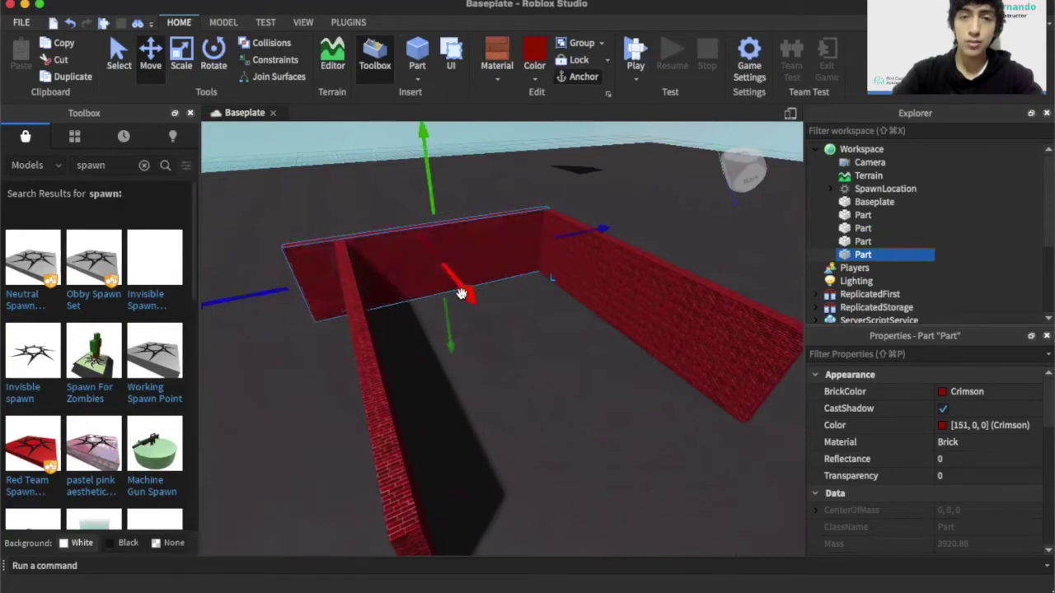
{"action": "key", "text": "w"}
{"action": "right_click_drag", "start_coordinate": [461, 294], "coordinate": [462, 294]}
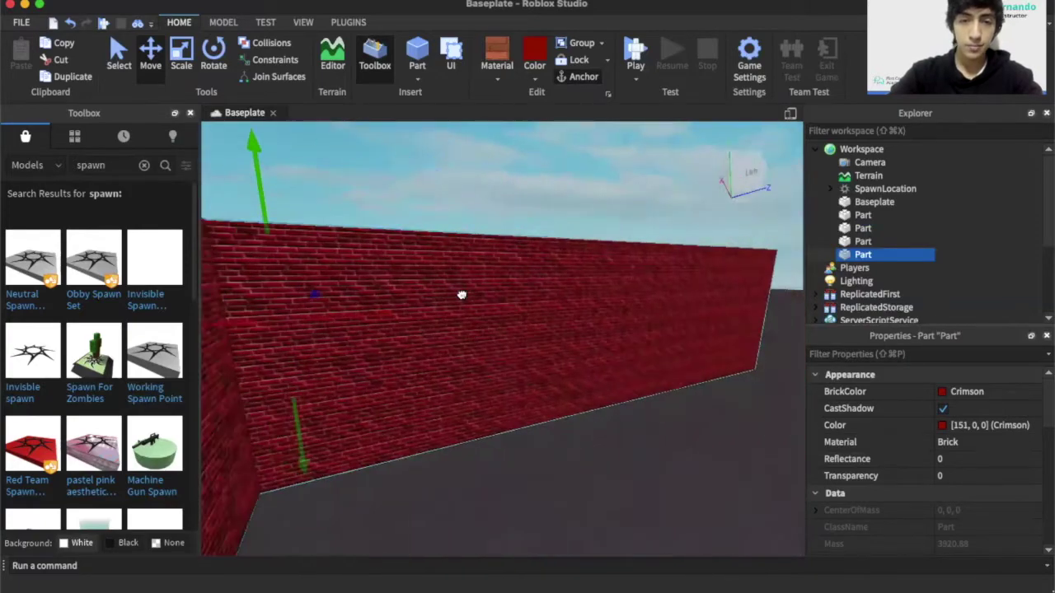
Adjust the positions of the two parallel brick walls so their ends meet the corners of the connecting wall
{"action": "left_click", "coordinate": [542, 341]}
{"action": "left_click_drag", "start_coordinate": [617, 337], "coordinate": [693, 371]}
{"action": "left_click_drag", "start_coordinate": [268, 399], "coordinate": [260, 401]}
{"action": "key", "text": "q"}
{"action": "key", "text": "e"}
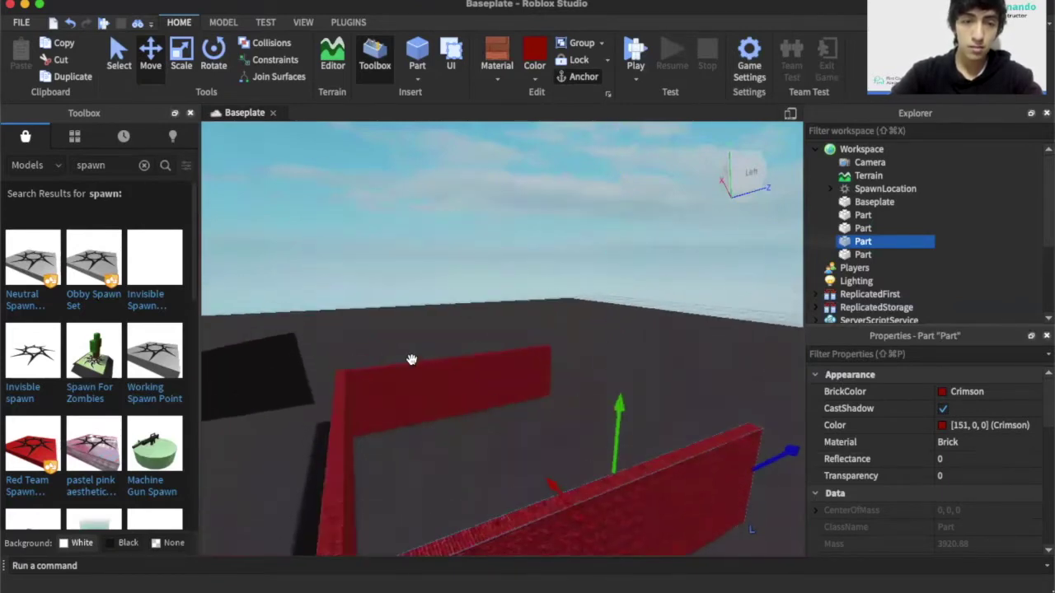
{"action": "left_click", "coordinate": [413, 364]}
{"action": "left_click", "coordinate": [415, 370]}
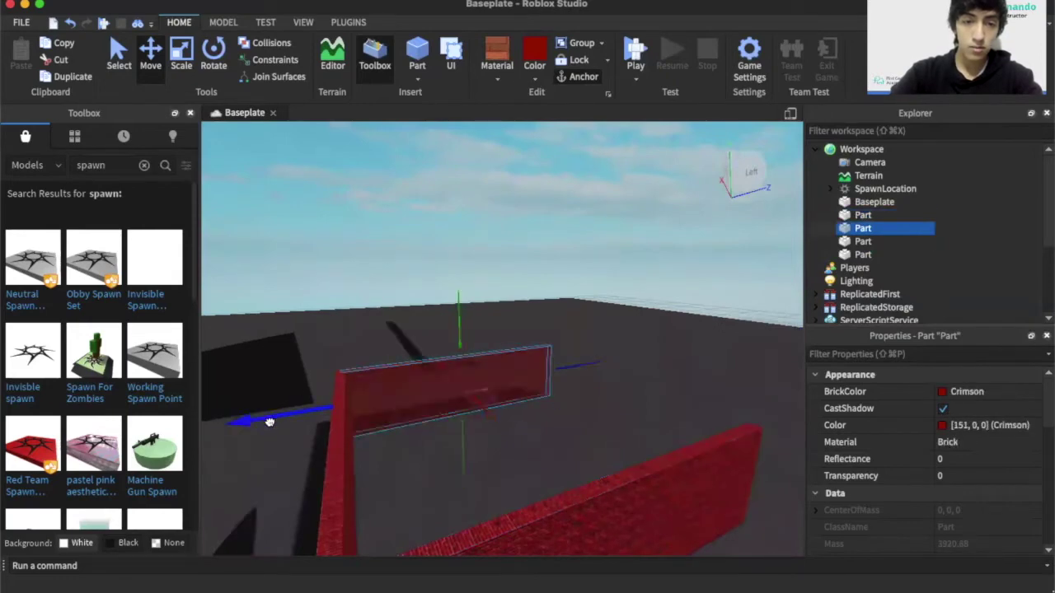
{"action": "left_click_drag", "start_coordinate": [266, 422], "coordinate": [266, 418]}
Duplicate the connecting end wall and move the copy to the open end to complete the four-walled enclosure
{"action": "left_click", "coordinate": [346, 470]}
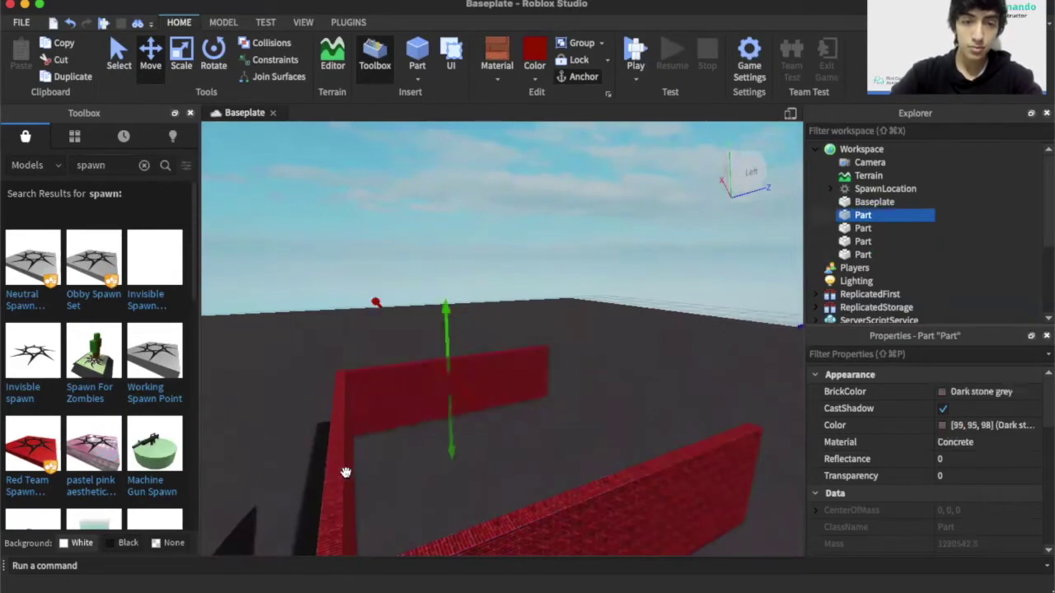
{"action": "left_click", "coordinate": [344, 472]}
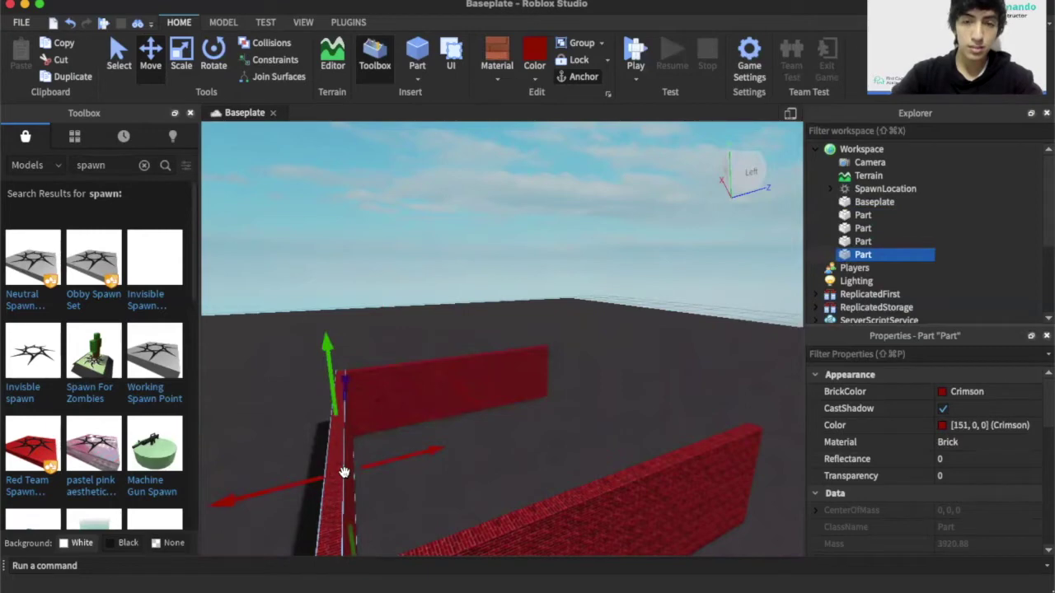
{"action": "key", "text": "ctrl+d"}
{"action": "left_click_drag", "start_coordinate": [346, 471], "coordinate": [646, 427]}
{"action": "key", "text": "d"}
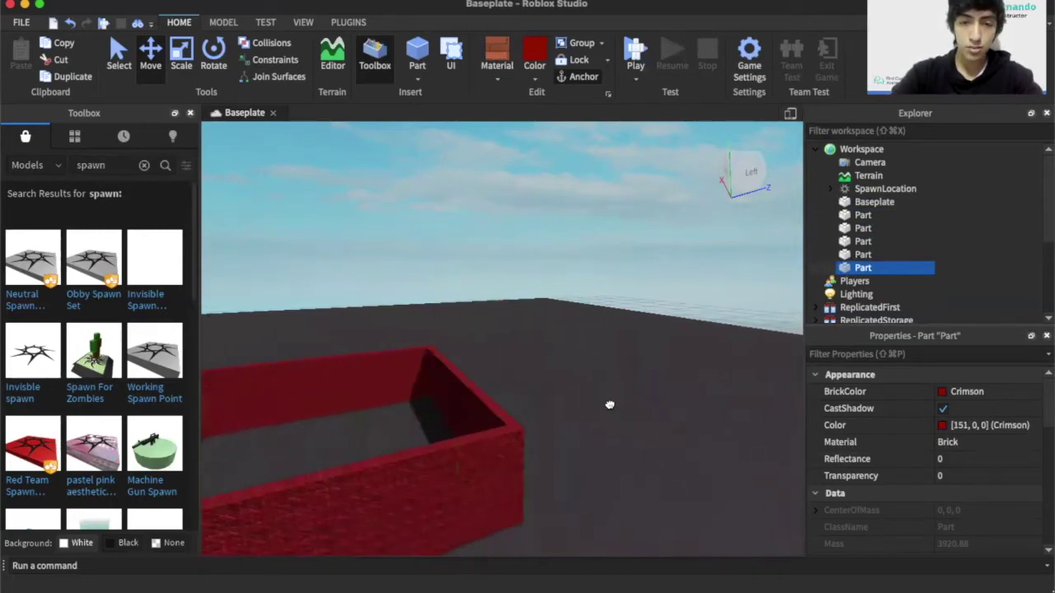
Lock the concrete ground slab so it cannot be selected in the viewport
{"action": "left_click", "coordinate": [597, 404]}
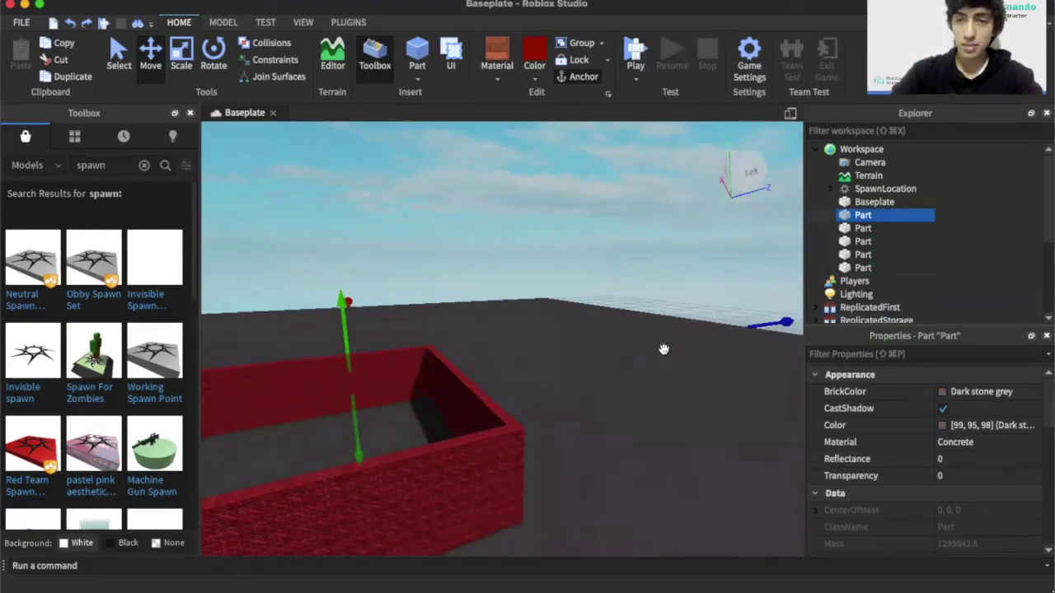
{"action": "mouse_move", "coordinate": [900, 216]}
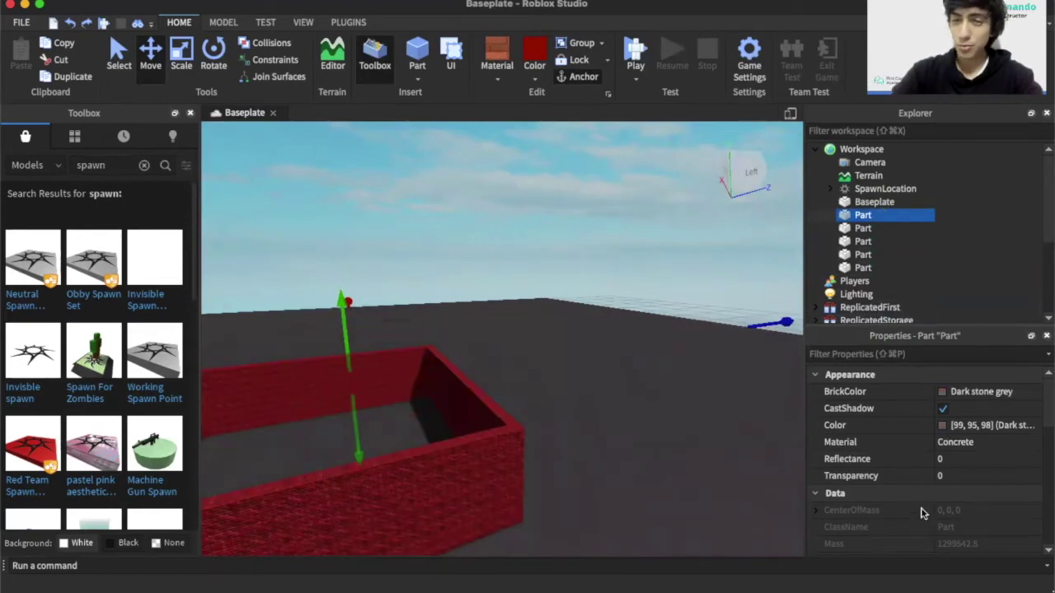
{"action": "scroll", "coordinate": [922, 513], "scroll_direction": "down", "scroll_amount": 3}
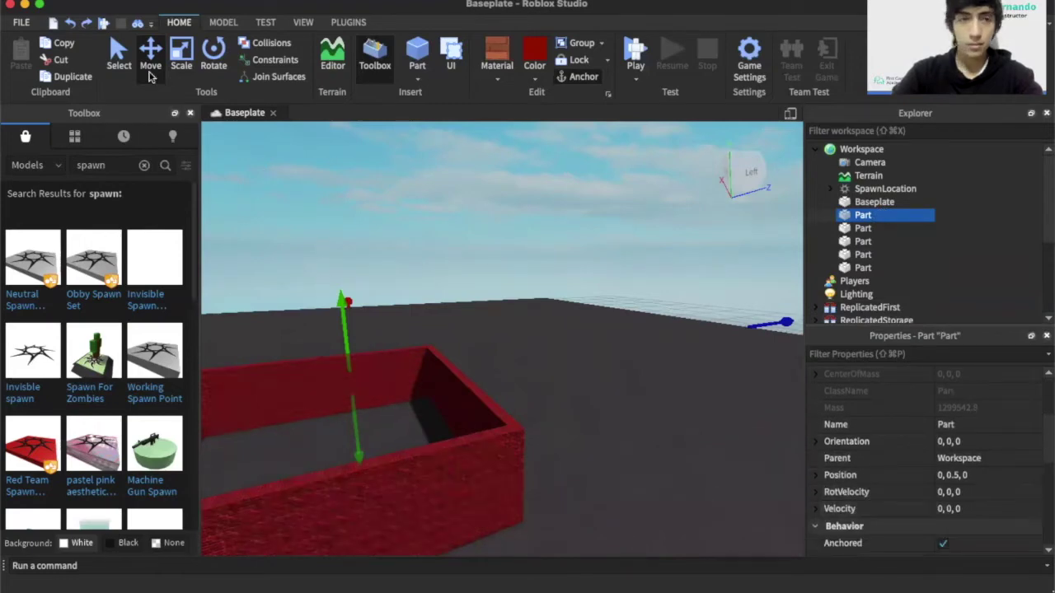
{"action": "left_click", "coordinate": [587, 63]}
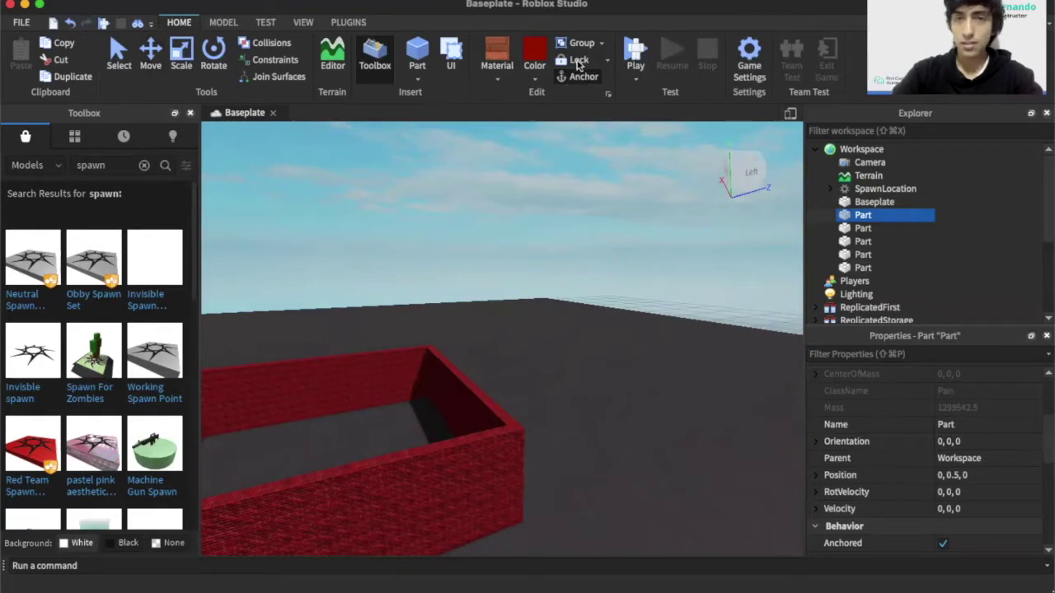
{"action": "left_click", "coordinate": [118, 65]}
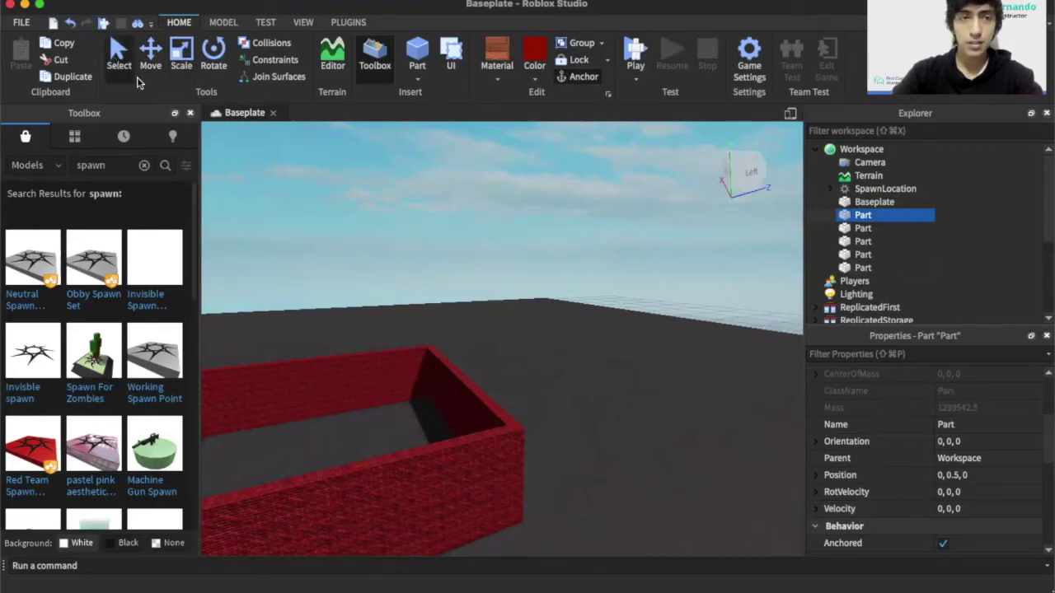
{"action": "left_click", "coordinate": [568, 366]}
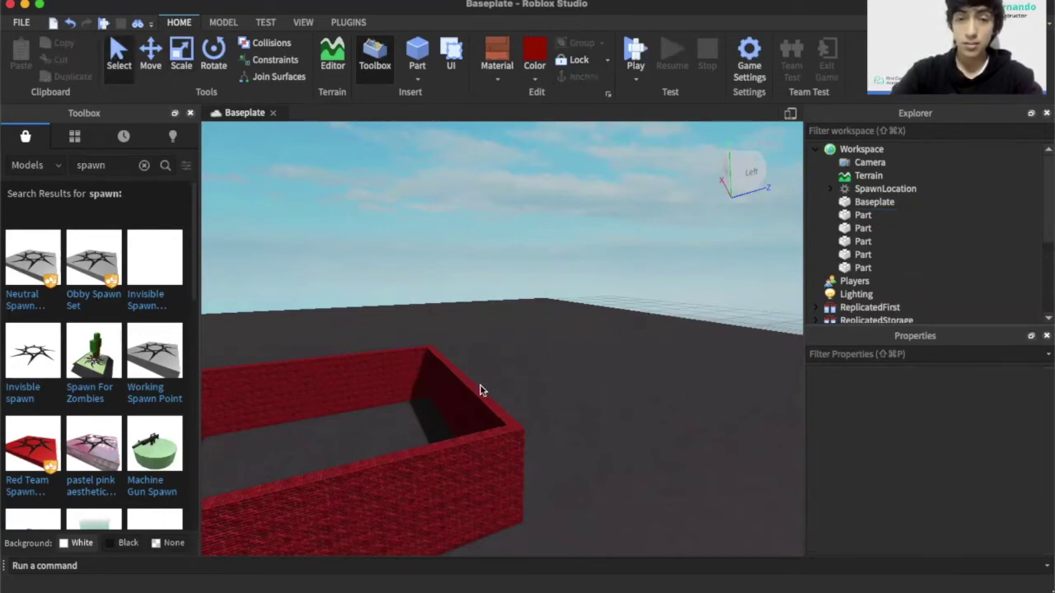
Inspect the four-walled brick enclosure and the spawn pad from above and from outside
{"action": "left_click_drag", "start_coordinate": [467, 384], "coordinate": [497, 386]}
{"action": "right_click", "coordinate": [415, 423]}
{"action": "key", "text": "Escape"}
{"action": "right_click_drag", "start_coordinate": [569, 381], "coordinate": [571, 386]}
{"action": "key", "text": "s"}
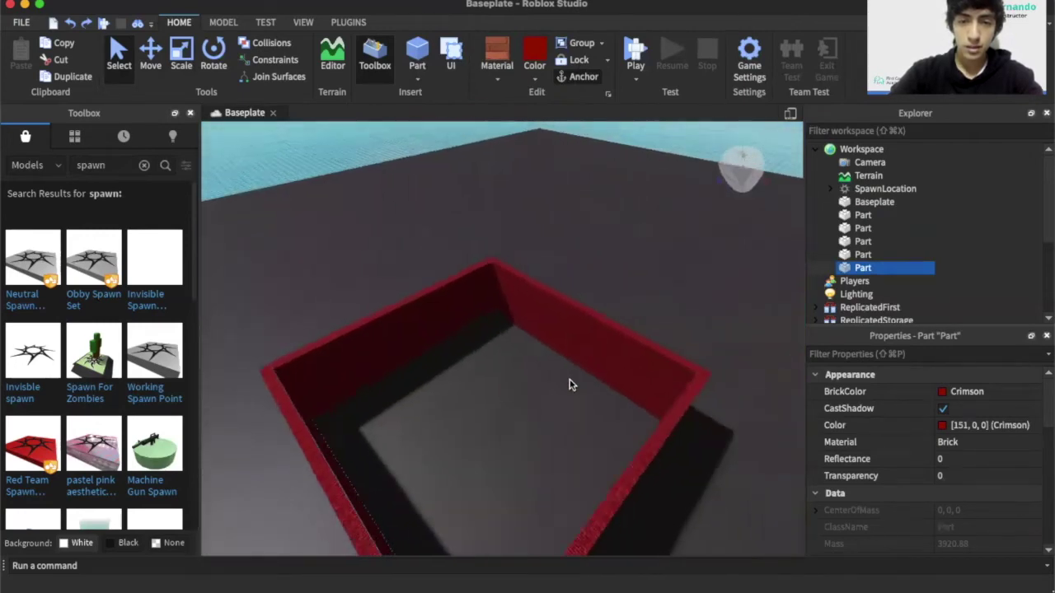
{"action": "key", "text": "a"}
{"action": "key", "text": "w"}
{"action": "key", "text": "s"}
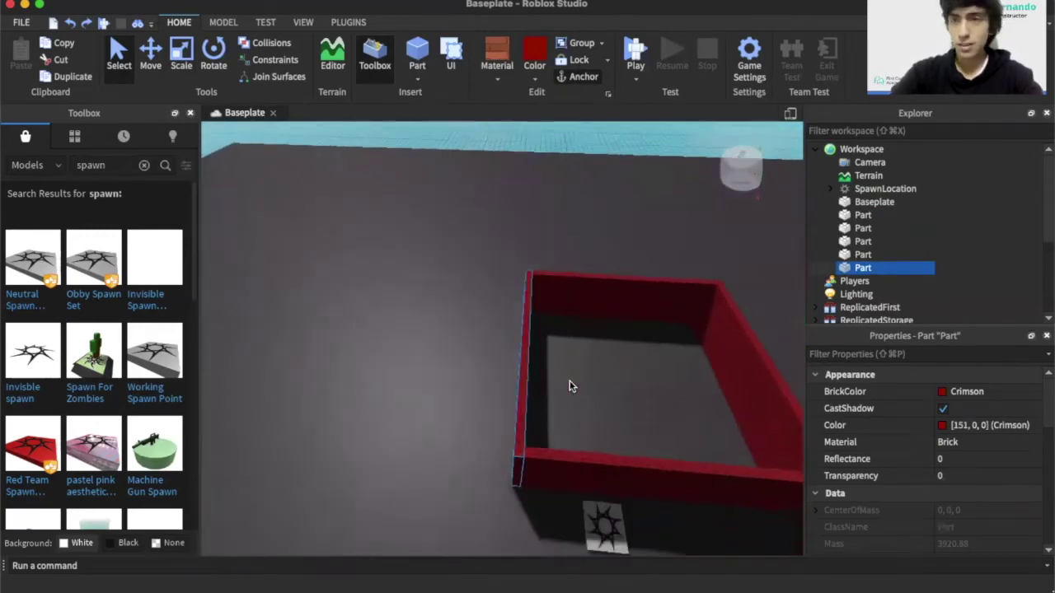
{"action": "key", "text": "q"}
{"action": "left_click_drag", "start_coordinate": [484, 297], "coordinate": [494, 351]}
{"action": "key", "text": "w"}
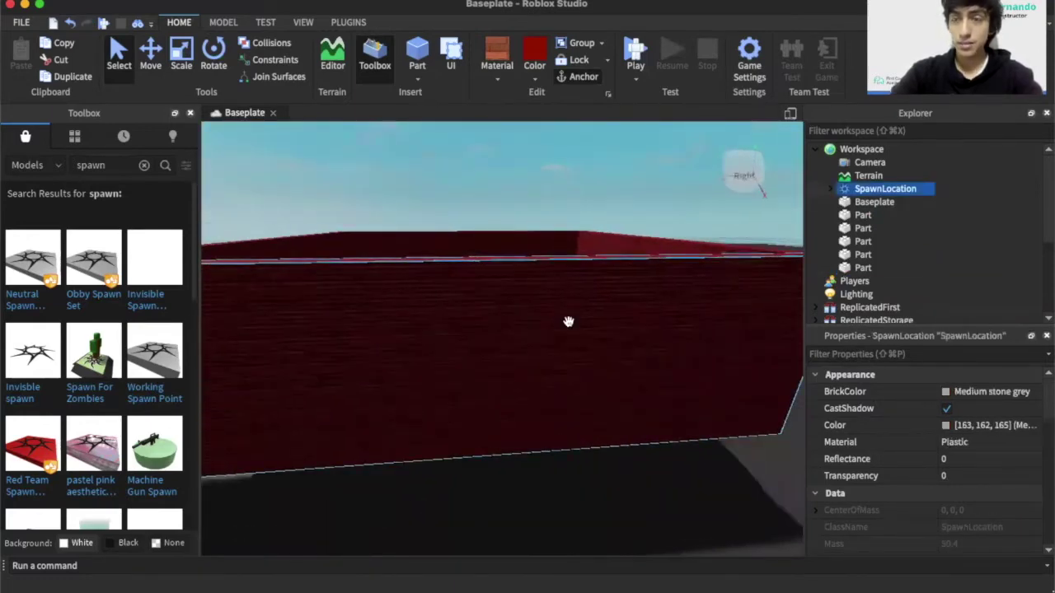
{"action": "key", "text": "s"}
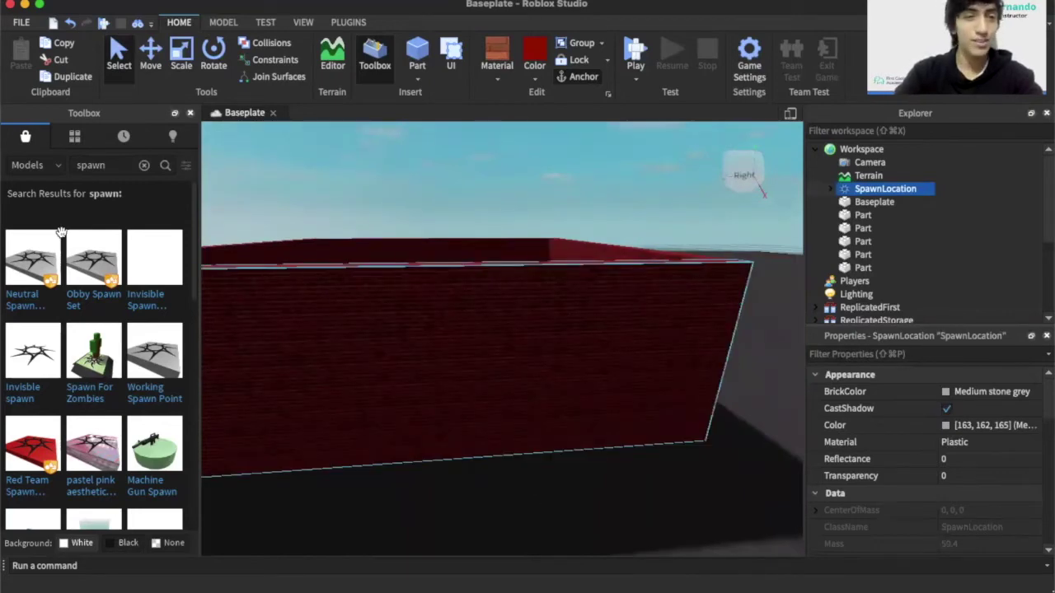
Search the model library for "door" and insert the Working Door model
{"action": "left_click", "coordinate": [103, 168]}
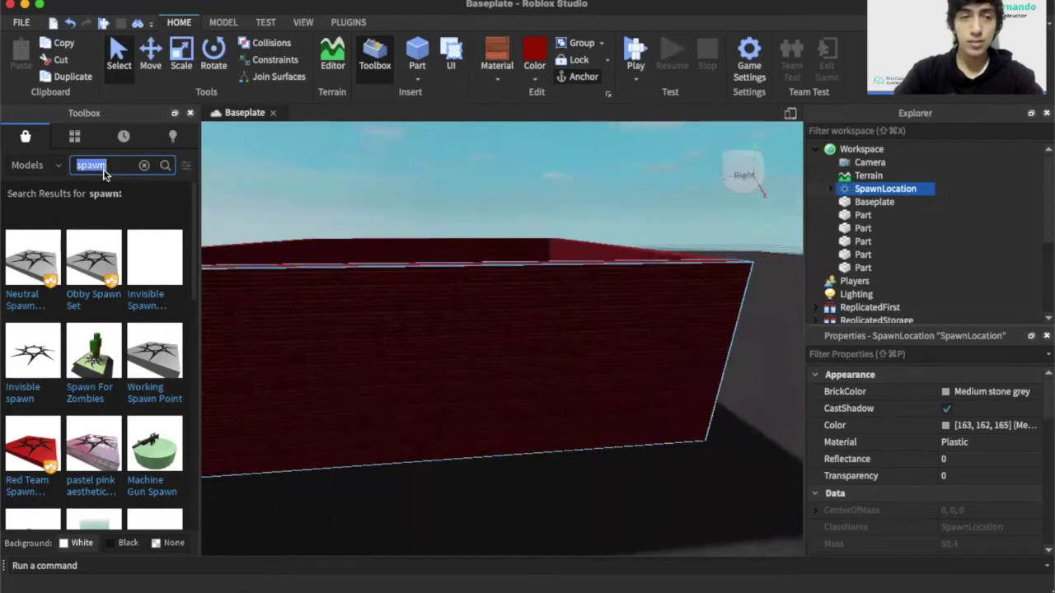
{"action": "left_click", "coordinate": [430, 487]}
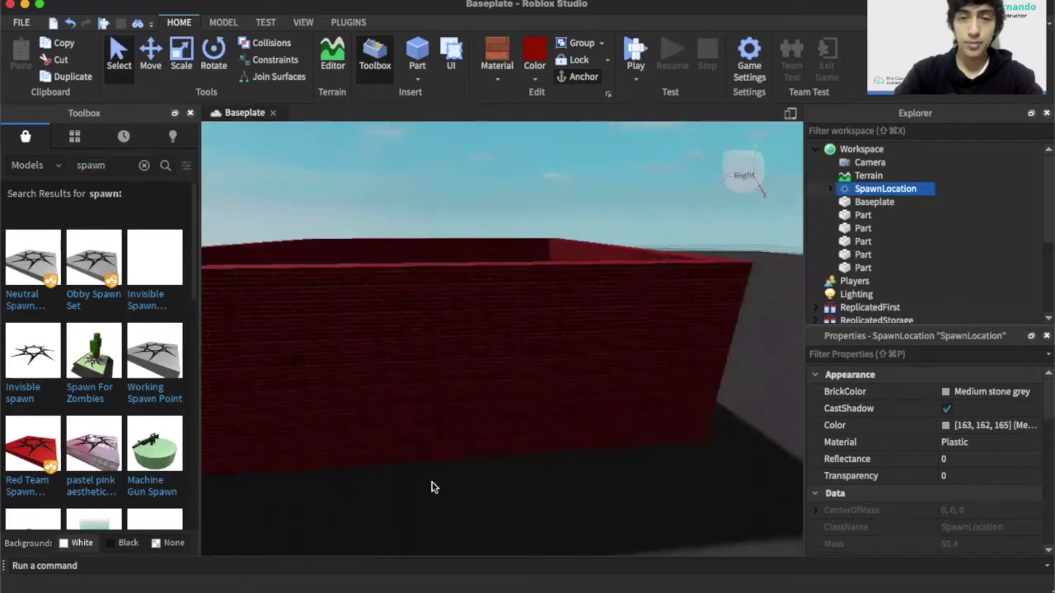
{"action": "left_click", "coordinate": [115, 169]}
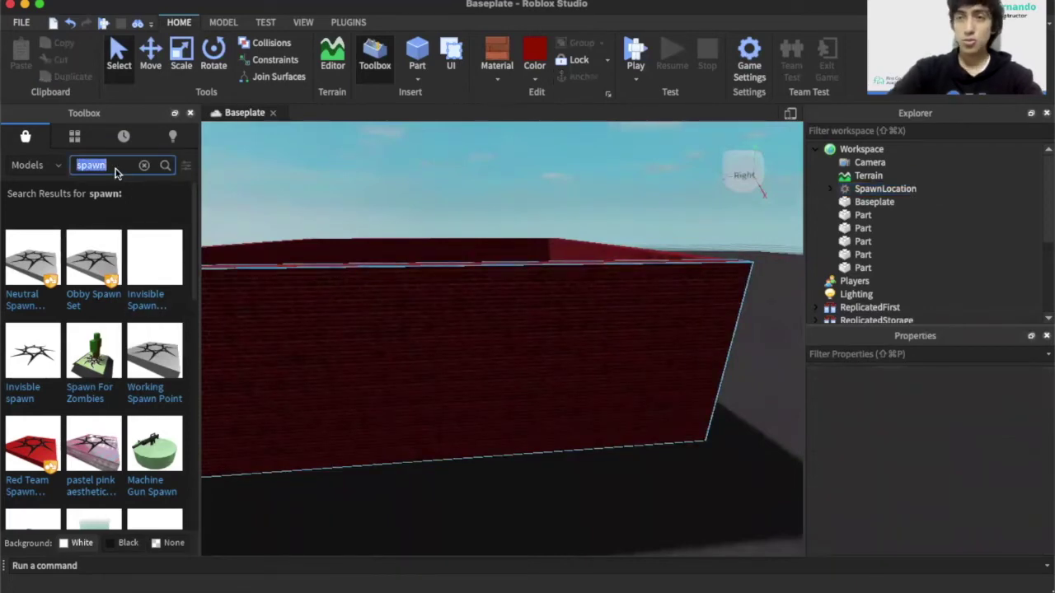
{"action": "type", "text": "door"}
{"action": "key", "text": "Return"}
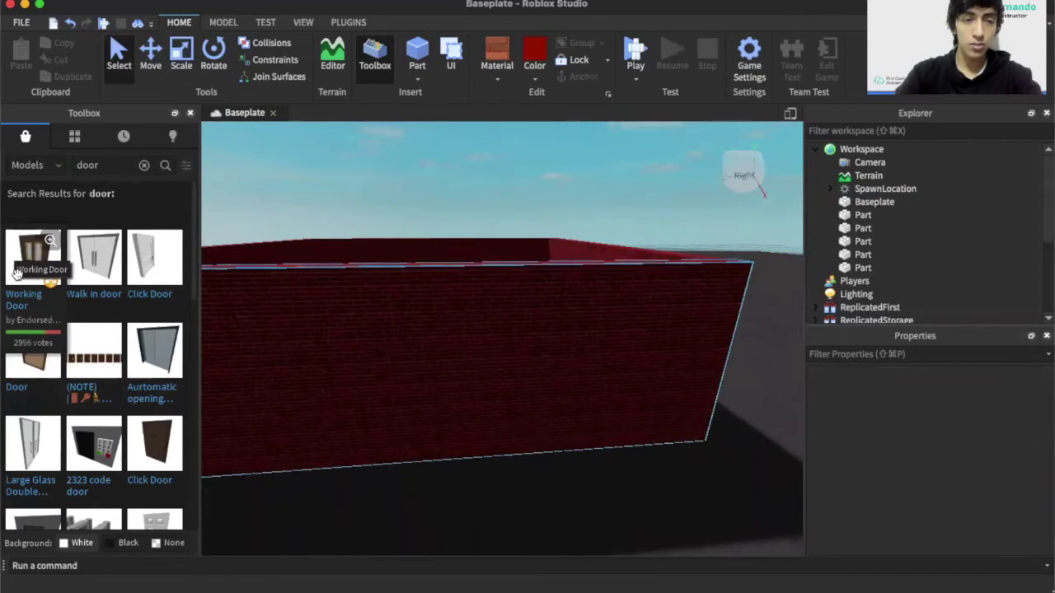
{"action": "left_click", "coordinate": [25, 262]}
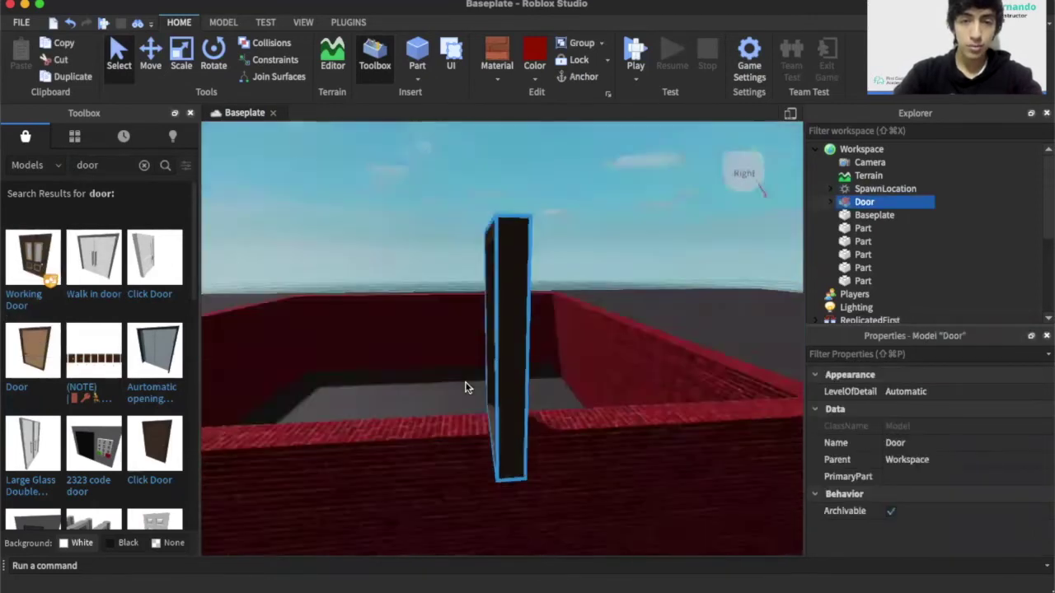
Position the door near the outside of the brick wall and rotate it to stand parallel to the wall
{"action": "scroll", "coordinate": [467, 387], "scroll_direction": "down", "scroll_amount": 8}
{"action": "mouse_move", "coordinate": [590, 459]}
{"action": "left_mouse_down"}
{"action": "mouse_move", "coordinate": [572, 454]}
{"action": "mouse_move", "coordinate": [582, 436]}
{"action": "mouse_move", "coordinate": [577, 446]}
{"action": "left_mouse_up"}
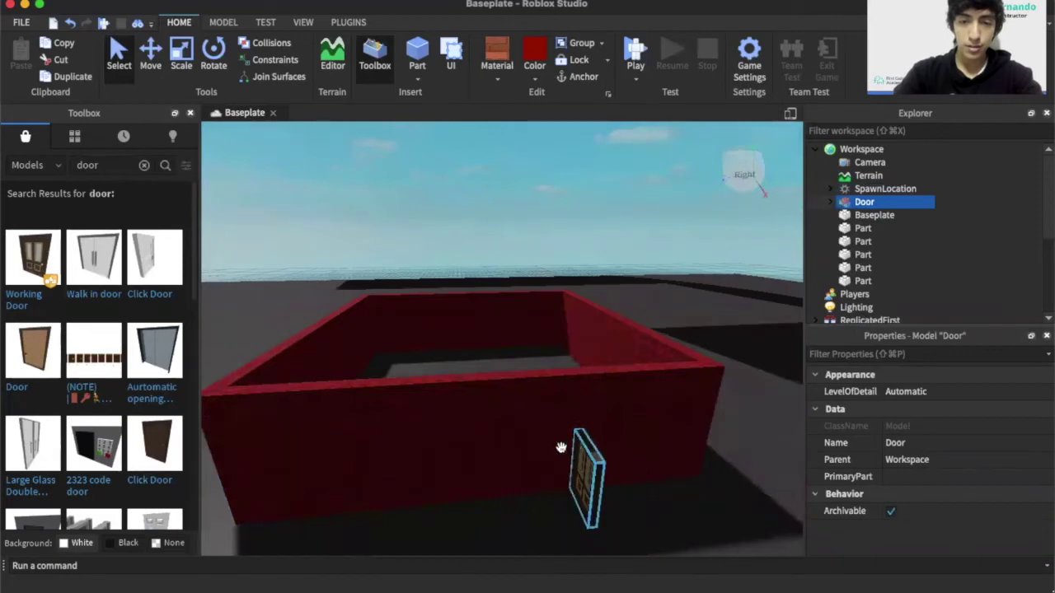
{"action": "left_click", "coordinate": [216, 56]}
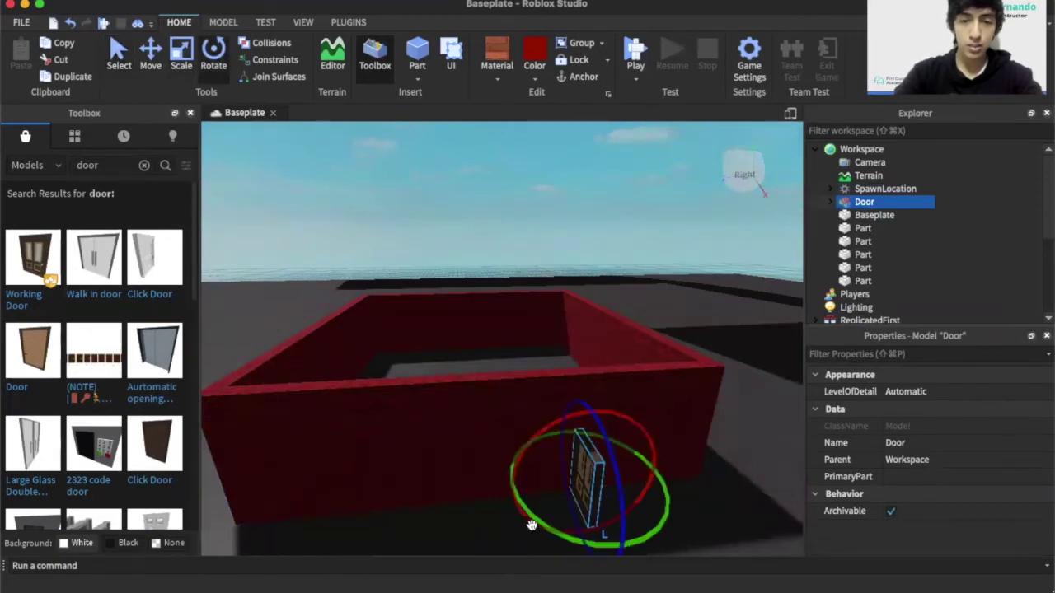
{"action": "left_click_drag", "start_coordinate": [537, 523], "coordinate": [664, 527]}
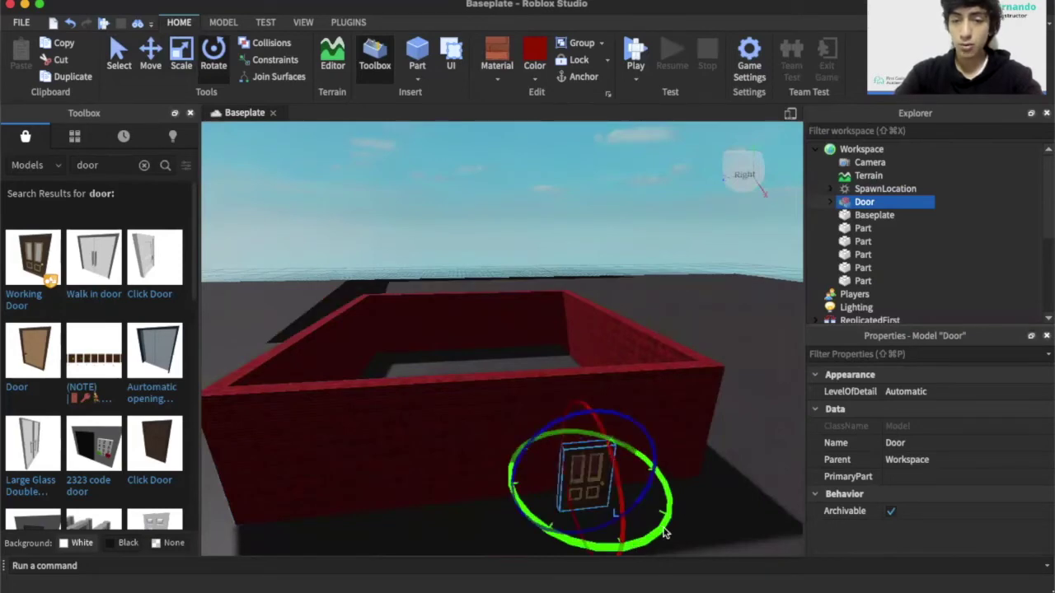
{"action": "key", "text": "d"}
{"action": "key", "text": "w"}
{"action": "right_click_drag", "start_coordinate": [626, 474], "coordinate": [626, 474]}
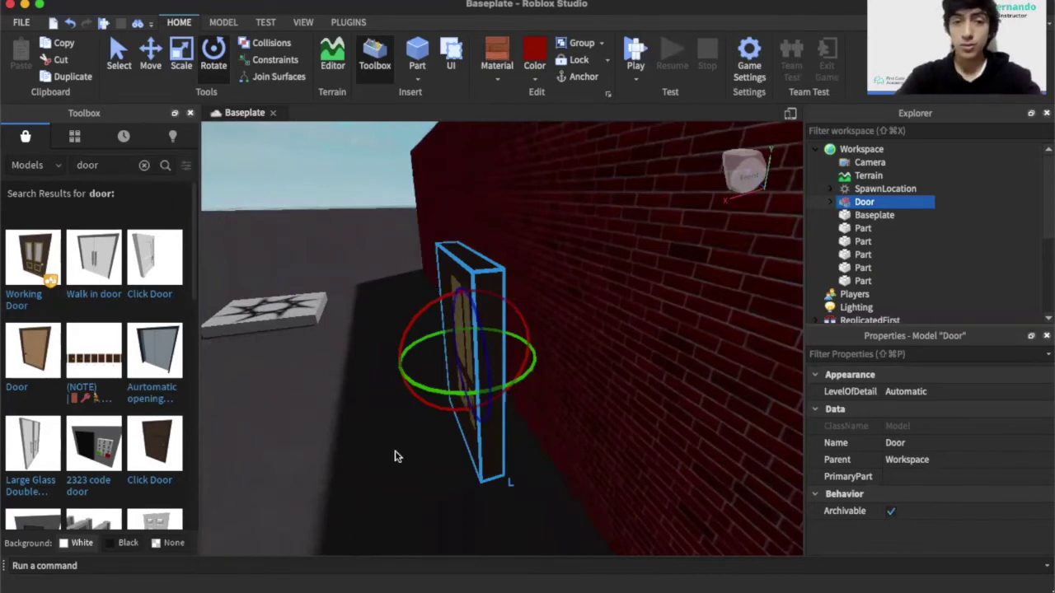
Insert a new block part next to the door, using Plastic material and the Lily white color
{"action": "left_click", "coordinate": [397, 452]}
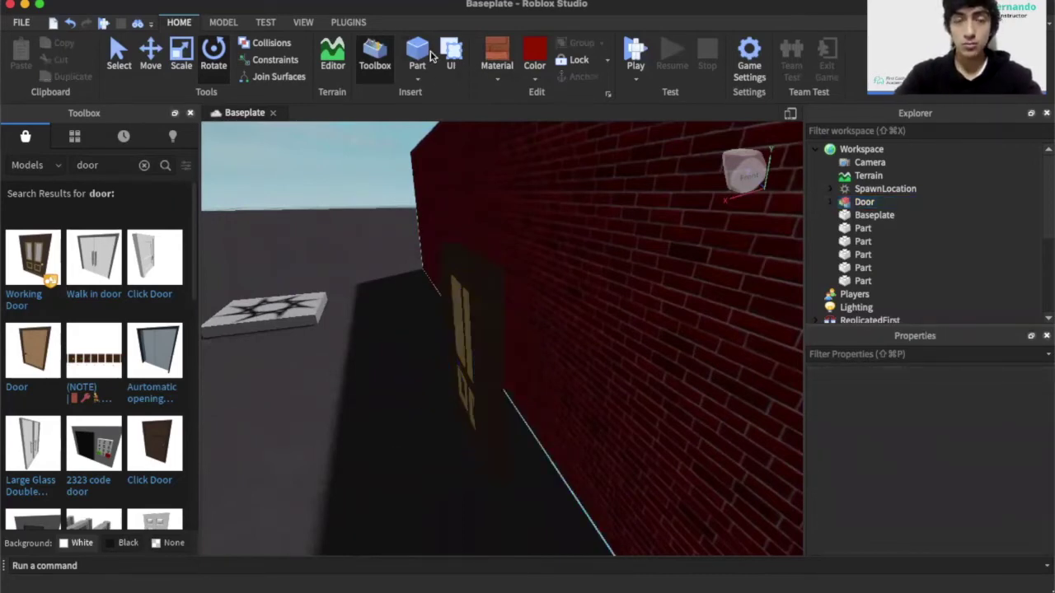
{"action": "left_click", "coordinate": [497, 79]}
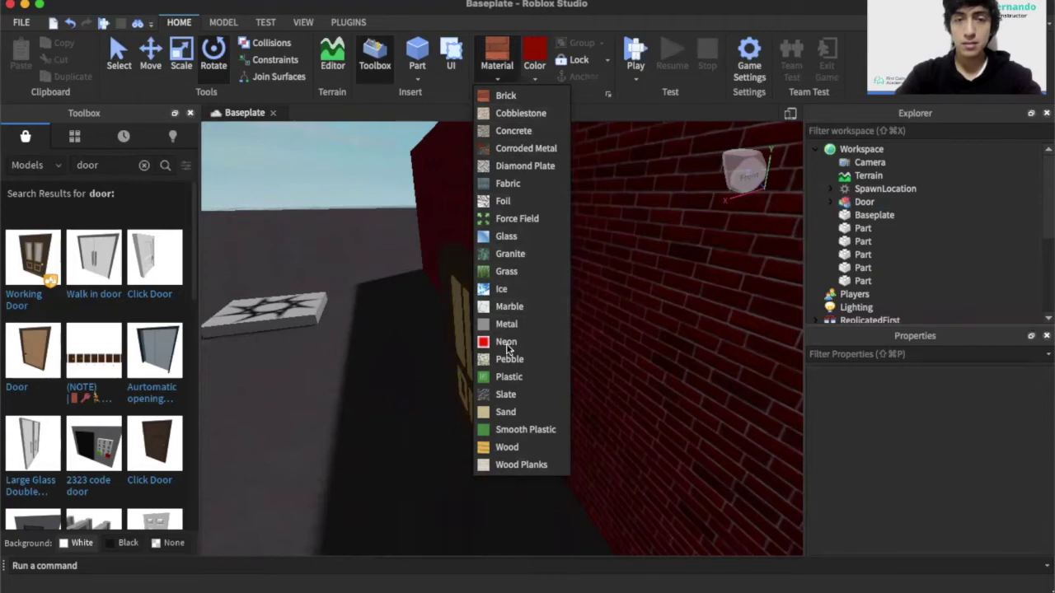
{"action": "left_click", "coordinate": [528, 377]}
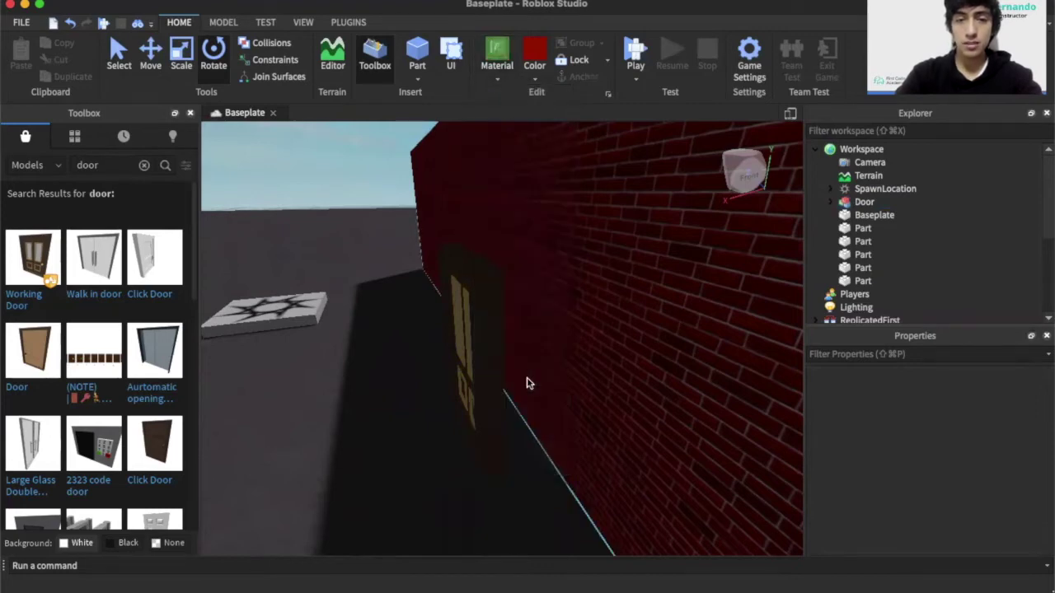
{"action": "left_click", "coordinate": [535, 79]}
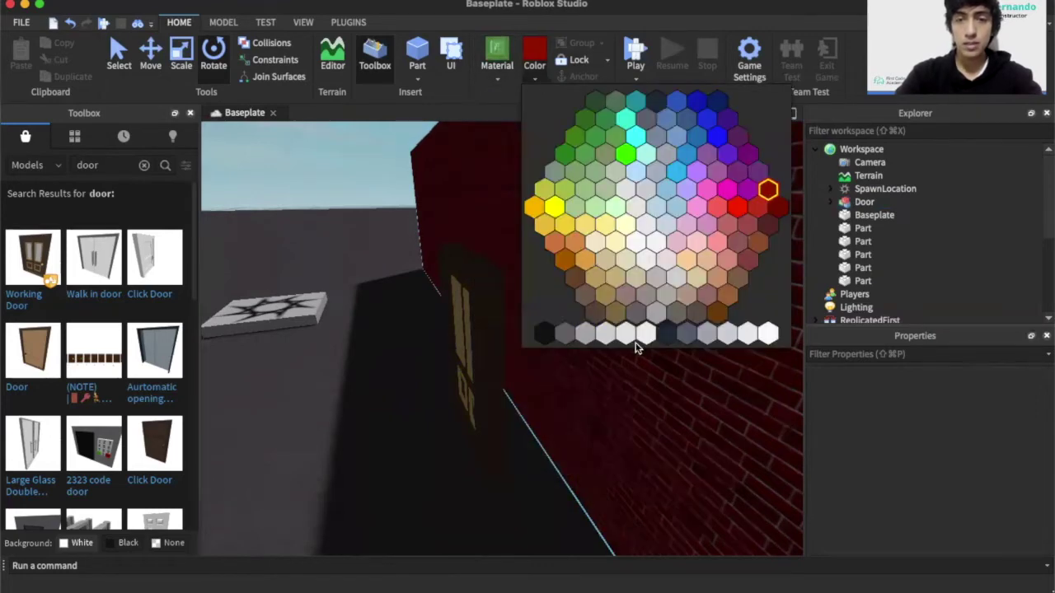
{"action": "left_click", "coordinate": [648, 338]}
{"action": "scroll", "coordinate": [393, 388], "scroll_direction": "up", "scroll_amount": 5}
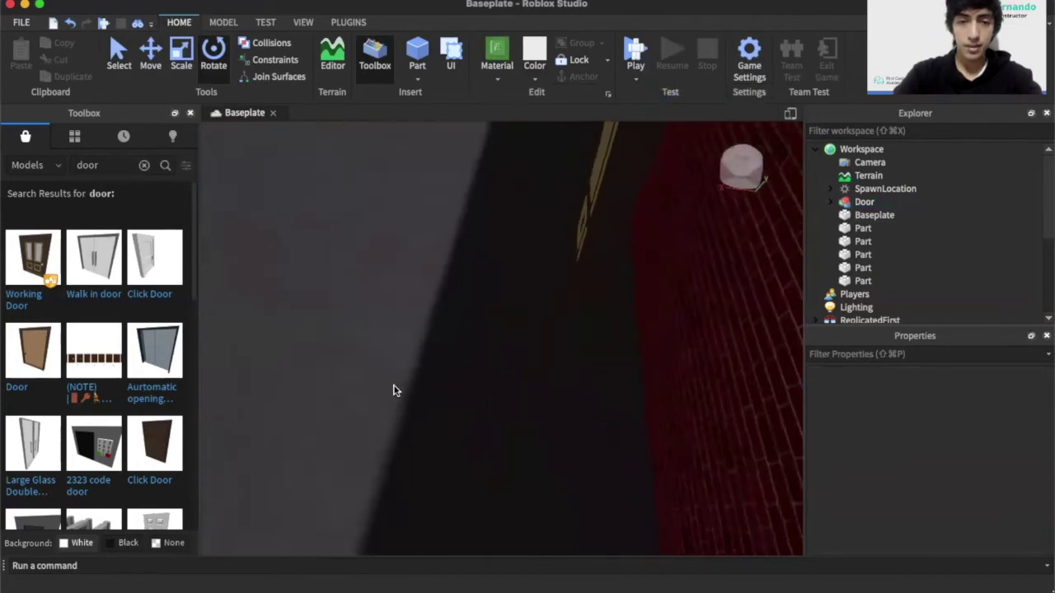
{"action": "left_click", "coordinate": [418, 58]}
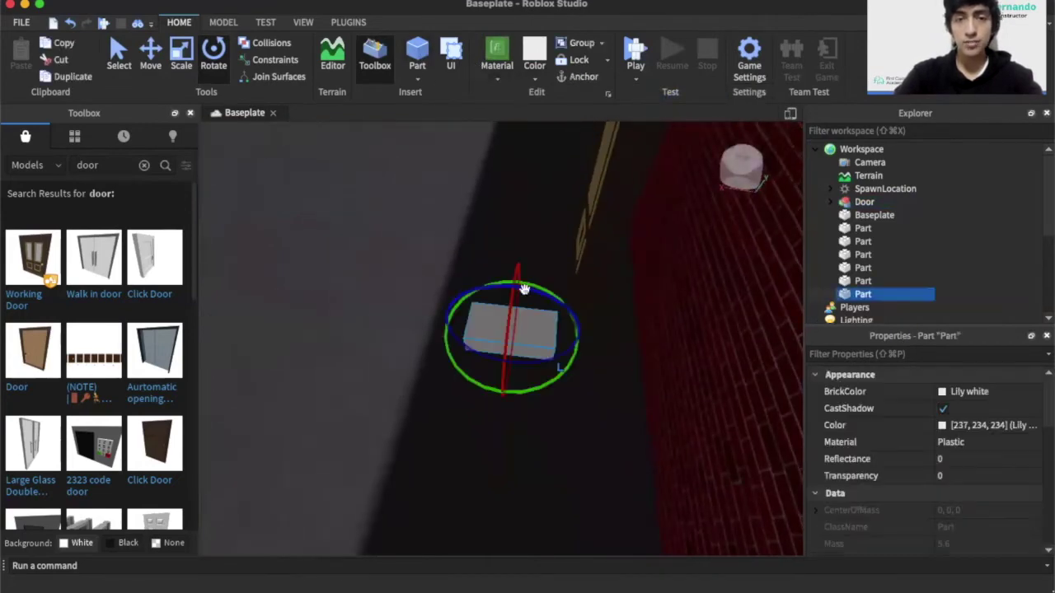
Move the white part behind the door and push it partway into the brick wall
{"action": "left_click_drag", "start_coordinate": [528, 325], "coordinate": [631, 332]}
{"action": "key", "text": "ctrl+4"}
{"action": "left_click", "coordinate": [163, 59]}
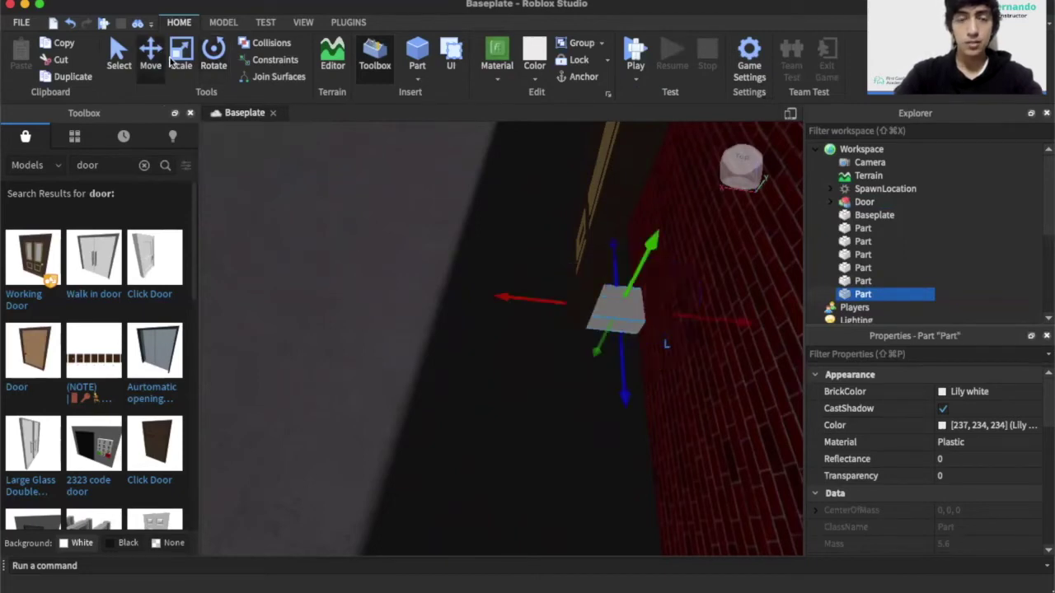
{"action": "left_click_drag", "start_coordinate": [503, 300], "coordinate": [549, 301]}
Scale the white part upward to about 9 studs tall, roughly matching the door's height
{"action": "left_click", "coordinate": [182, 59]}
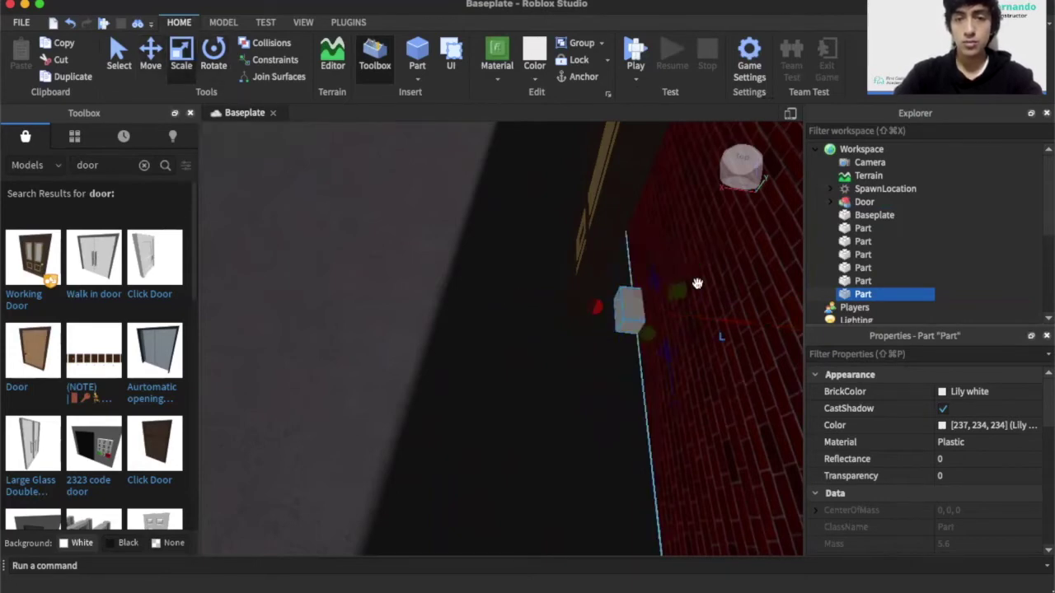
{"action": "left_click_drag", "start_coordinate": [677, 287], "coordinate": [755, 208]}
{"action": "right_click_drag", "start_coordinate": [755, 208], "coordinate": [563, 220]}
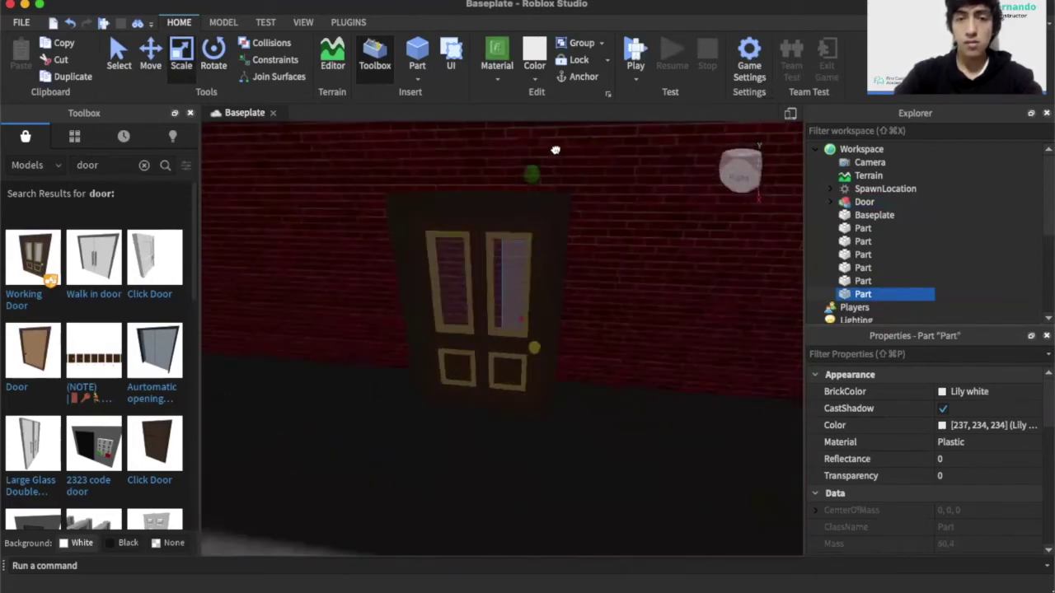
{"action": "left_click", "coordinate": [552, 151]}
{"action": "left_click", "coordinate": [520, 257]}
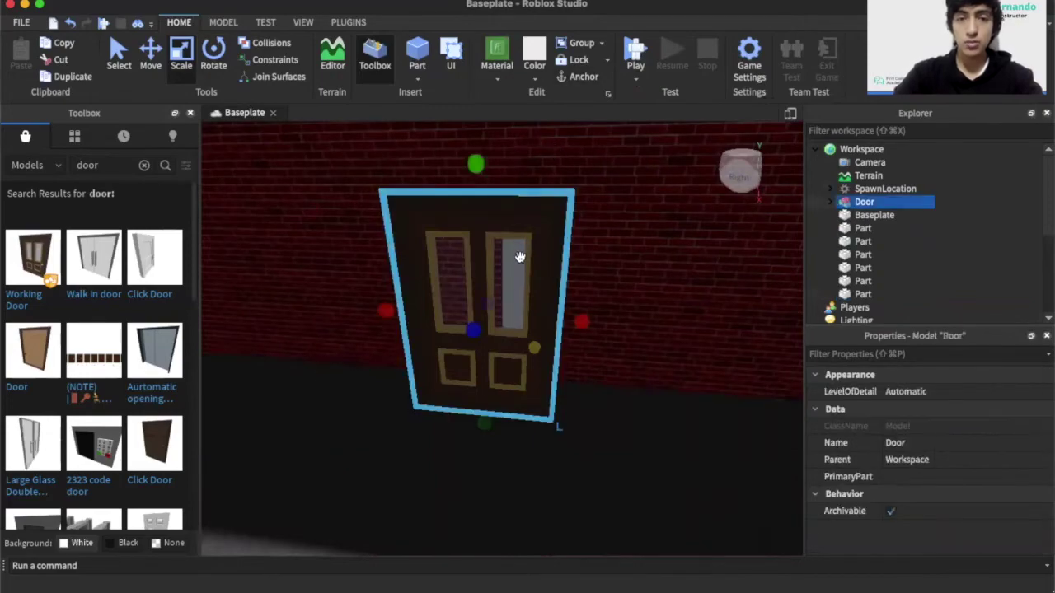
{"action": "right_click_drag", "start_coordinate": [539, 348], "coordinate": [550, 359]}
{"action": "left_click", "coordinate": [556, 397]}
{"action": "left_click", "coordinate": [398, 398]}
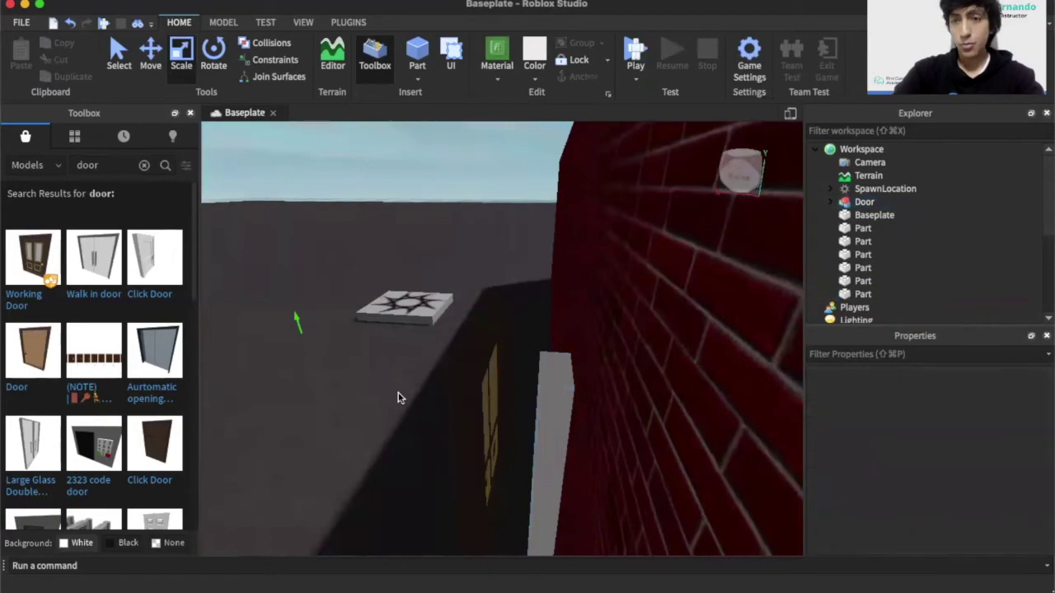
Widen the white part along the wall to about 5 studs so that it spans behind both door windows
{"action": "left_click", "coordinate": [544, 433]}
{"action": "right_click_drag", "start_coordinate": [544, 432], "coordinate": [609, 369]}
{"action": "left_click_drag", "start_coordinate": [674, 333], "coordinate": [744, 349]}
{"action": "scroll", "coordinate": [742, 343], "scroll_direction": "up", "scroll_amount": 2}
{"action": "scroll", "coordinate": [743, 343], "scroll_direction": "up", "scroll_amount": 3}
{"action": "right_click_drag", "start_coordinate": [743, 344], "coordinate": [742, 344]}
{"action": "scroll", "coordinate": [742, 343], "scroll_direction": "up", "scroll_amount": 2}
{"action": "scroll", "coordinate": [742, 343], "scroll_direction": "up", "scroll_amount": 3}
{"action": "scroll", "coordinate": [742, 343], "scroll_direction": "down", "scroll_amount": 5}
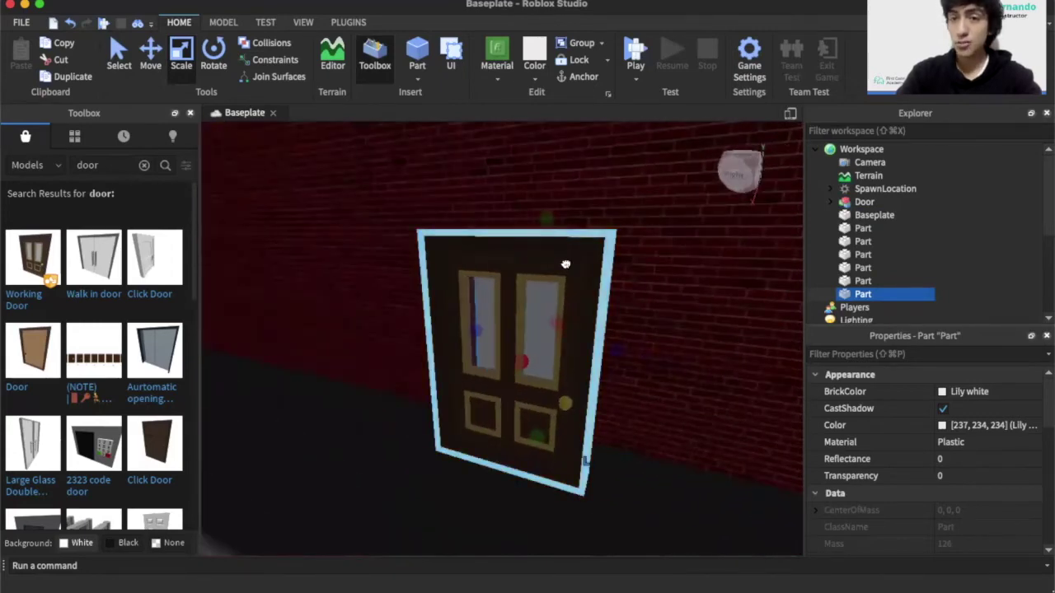
Expand the Door model and its Doorframe group, and examine which piece of the door each child part represents
{"action": "left_click", "coordinate": [565, 263]}
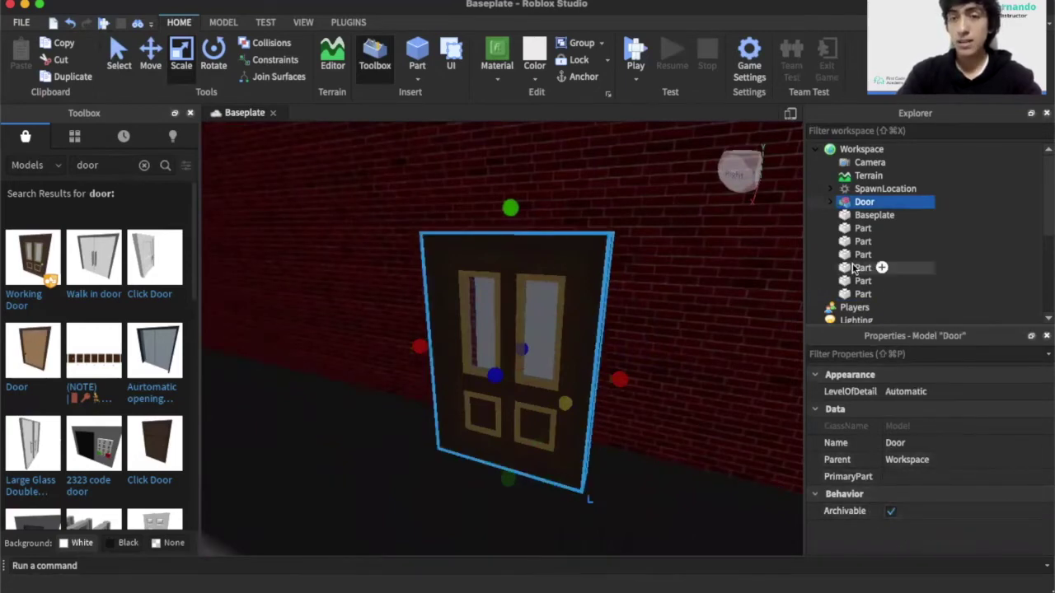
{"action": "left_click", "coordinate": [832, 202]}
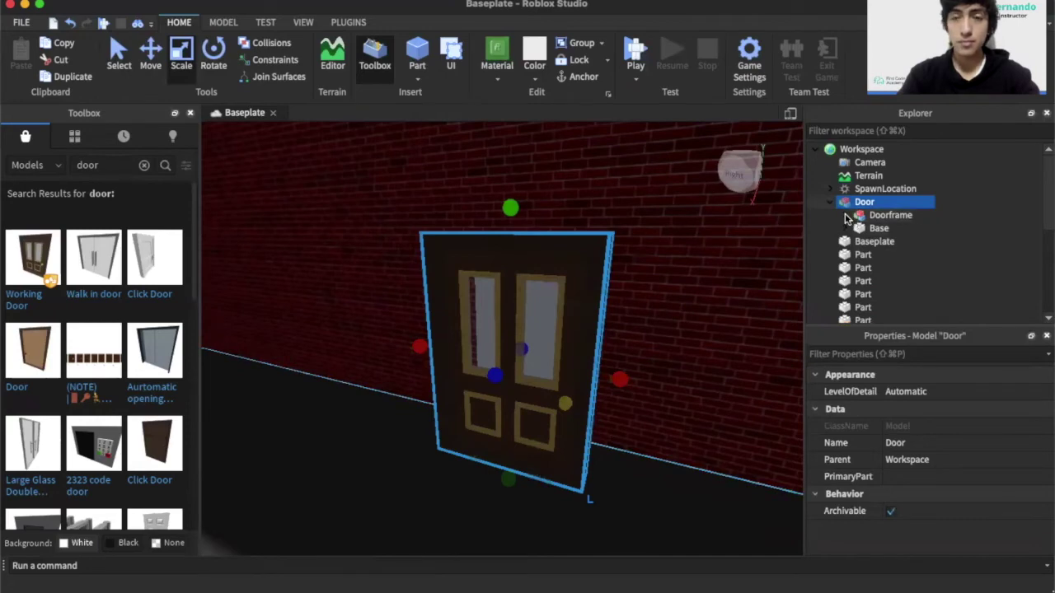
{"action": "left_click", "coordinate": [871, 216]}
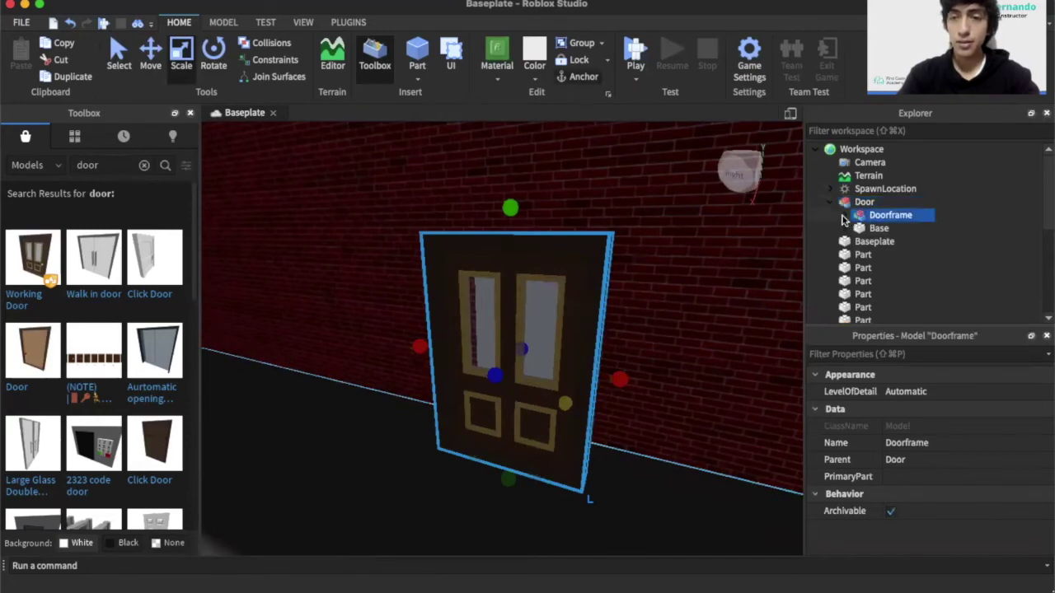
{"action": "left_click", "coordinate": [849, 216]}
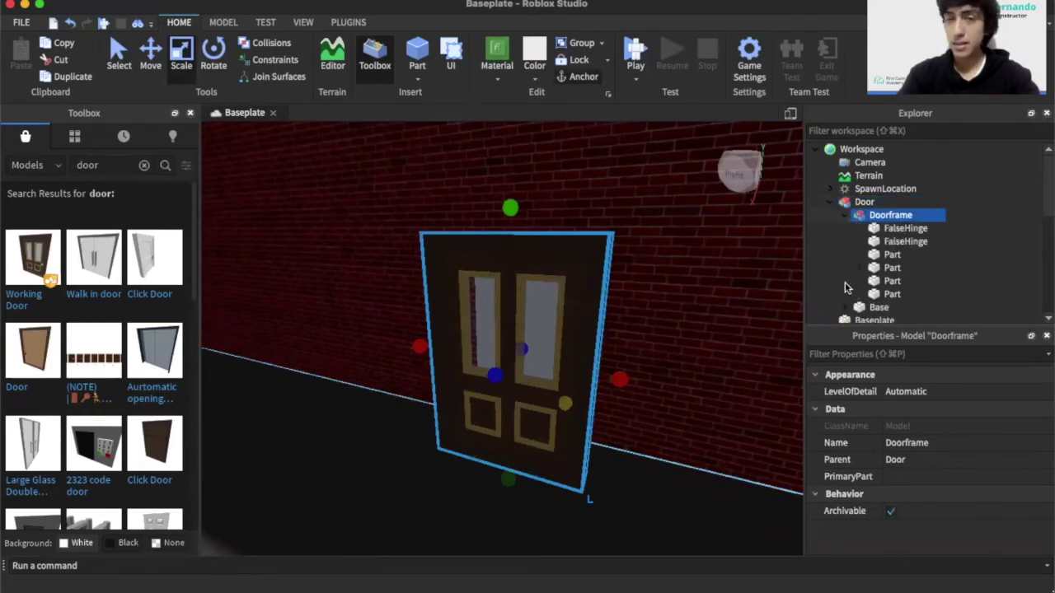
{"action": "left_click", "coordinate": [878, 231]}
{"action": "left_click", "coordinate": [878, 242]}
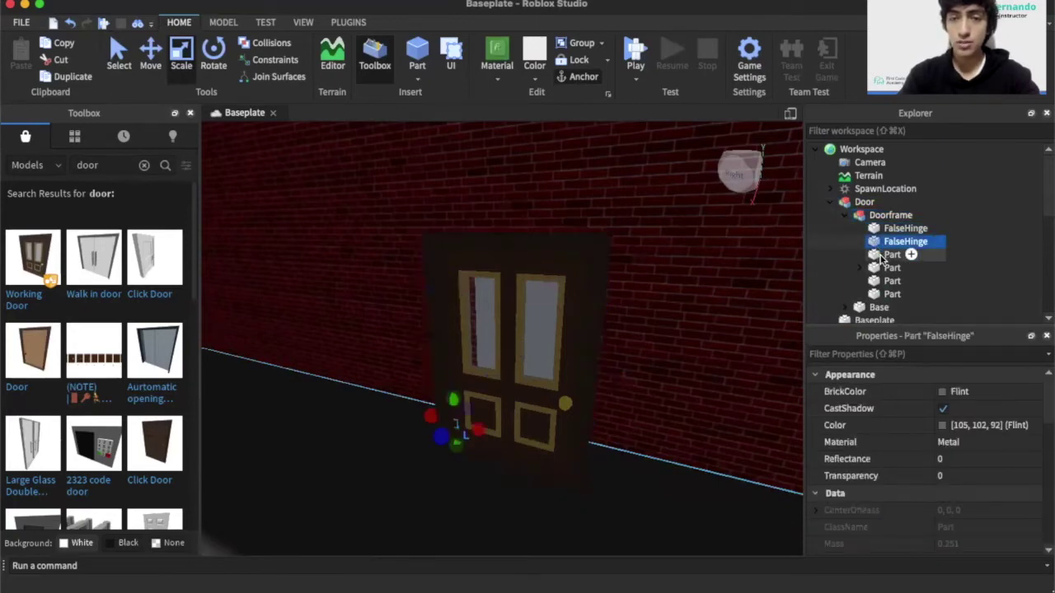
{"action": "left_click", "coordinate": [881, 255]}
{"action": "left_click", "coordinate": [884, 270]}
{"action": "left_click", "coordinate": [889, 295]}
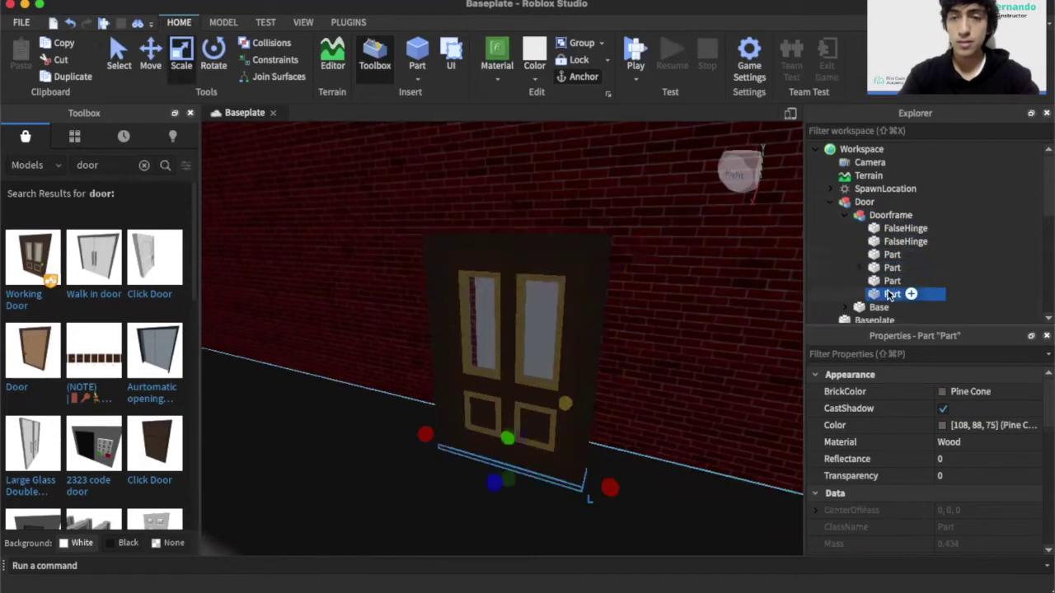
{"action": "left_click", "coordinate": [889, 281]}
{"action": "left_click", "coordinate": [891, 255]}
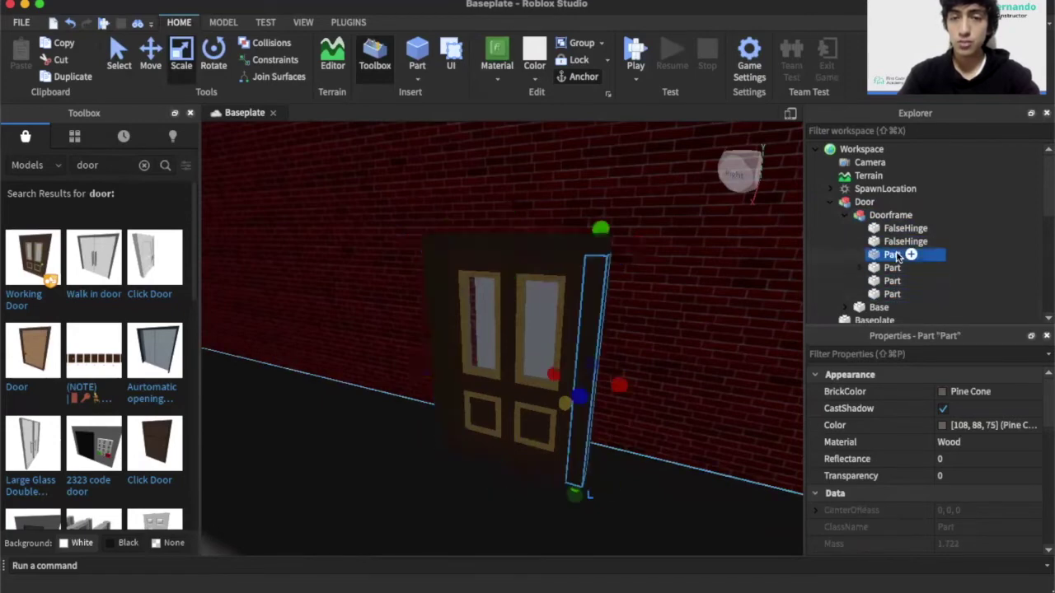
{"action": "left_click", "coordinate": [896, 269]}
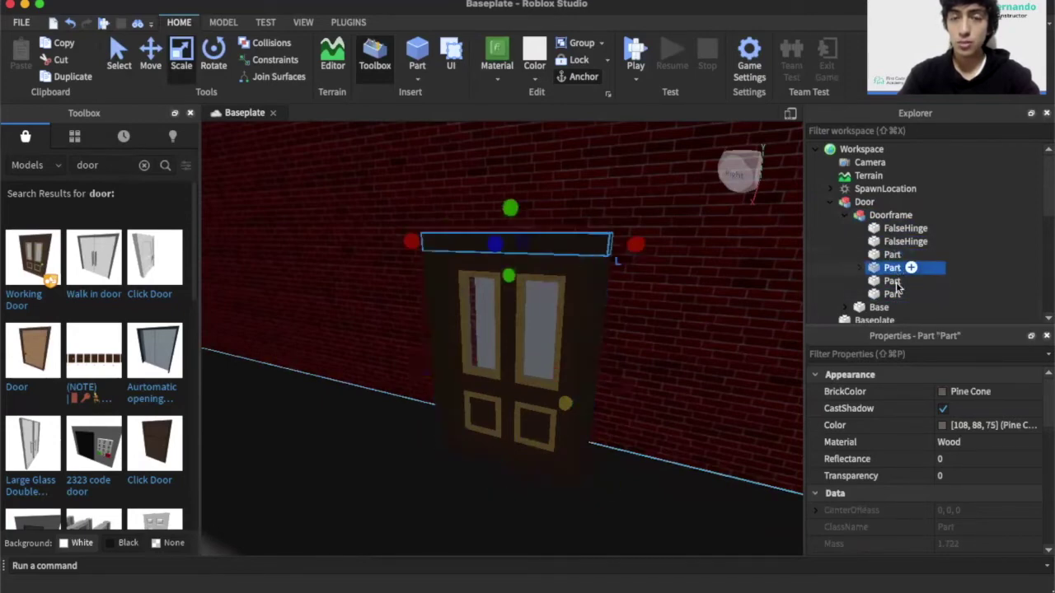
{"action": "left_click", "coordinate": [895, 293]}
Check the Size property of the door frame's bottom strip and of its vertical side piece
{"action": "scroll", "coordinate": [947, 486], "scroll_direction": "down", "scroll_amount": 10}
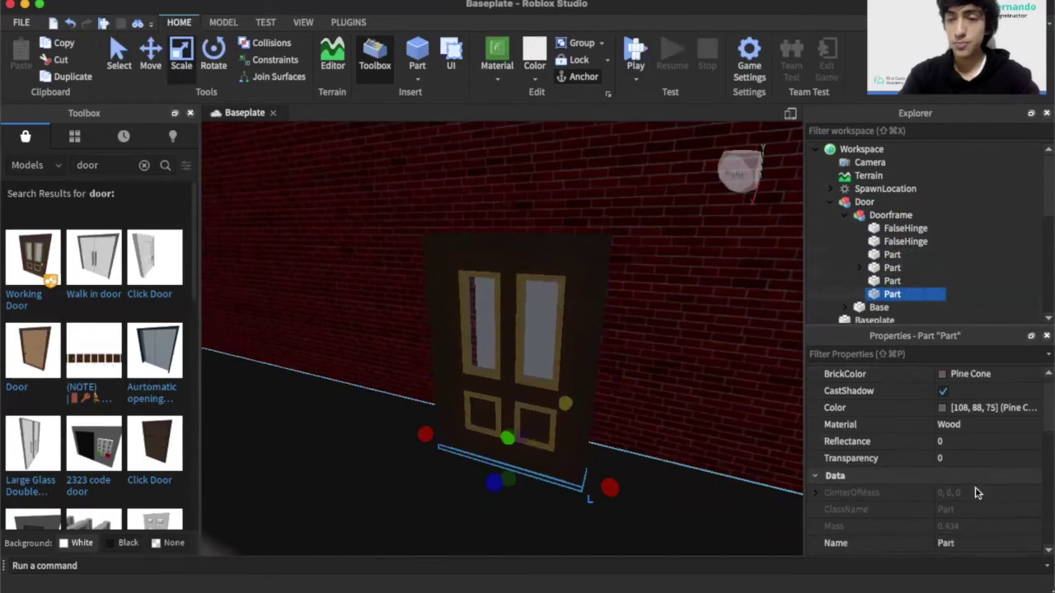
{"action": "scroll", "coordinate": [974, 492], "scroll_direction": "down", "scroll_amount": 6}
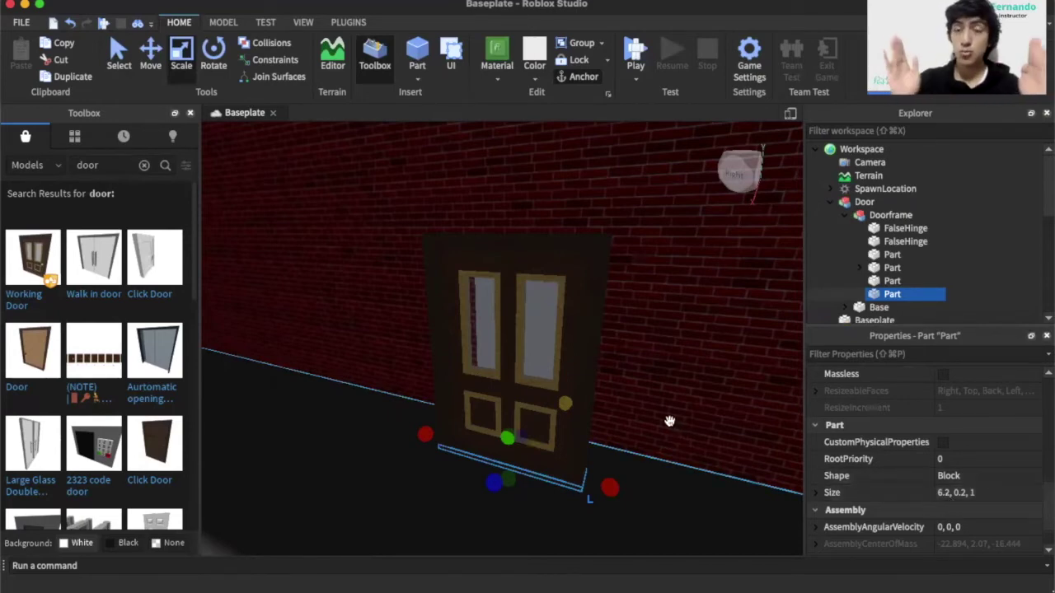
{"action": "left_click", "coordinate": [891, 281]}
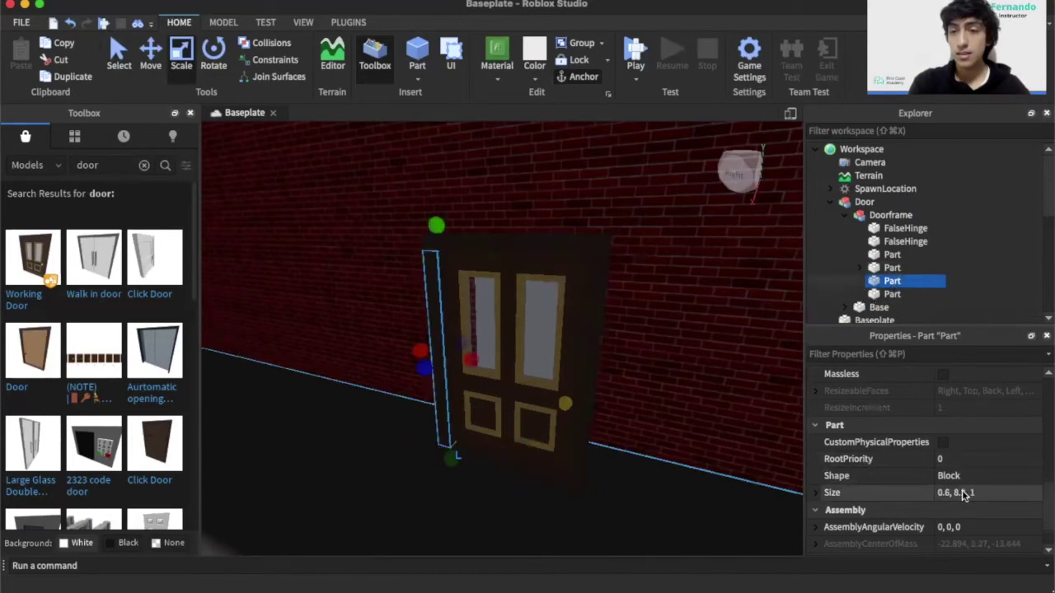
Set the white part's size to 6.2, 8.2, 5
{"action": "right_click_drag", "start_coordinate": [610, 313], "coordinate": [513, 313]}
{"action": "left_click", "coordinate": [478, 307]}
{"action": "left_click", "coordinate": [940, 493]}
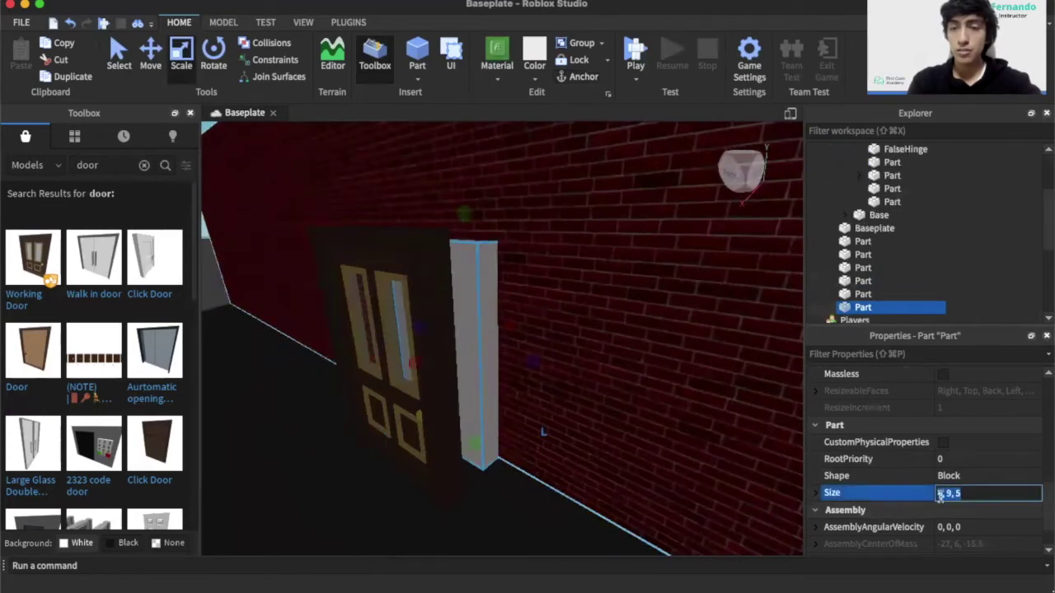
{"action": "left_click", "coordinate": [940, 493]}
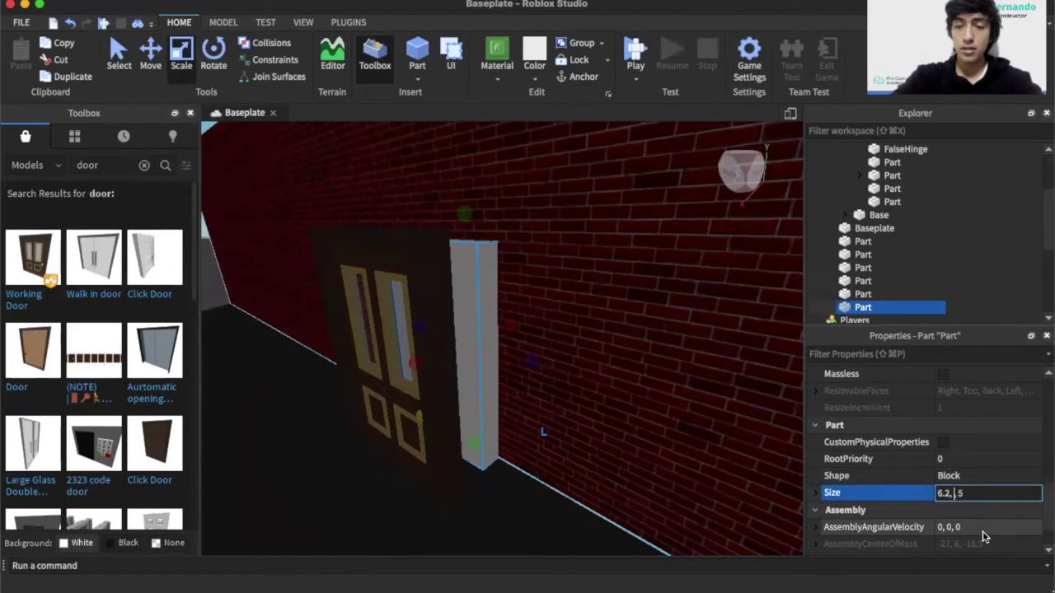
{"action": "key", "text": "Return"}
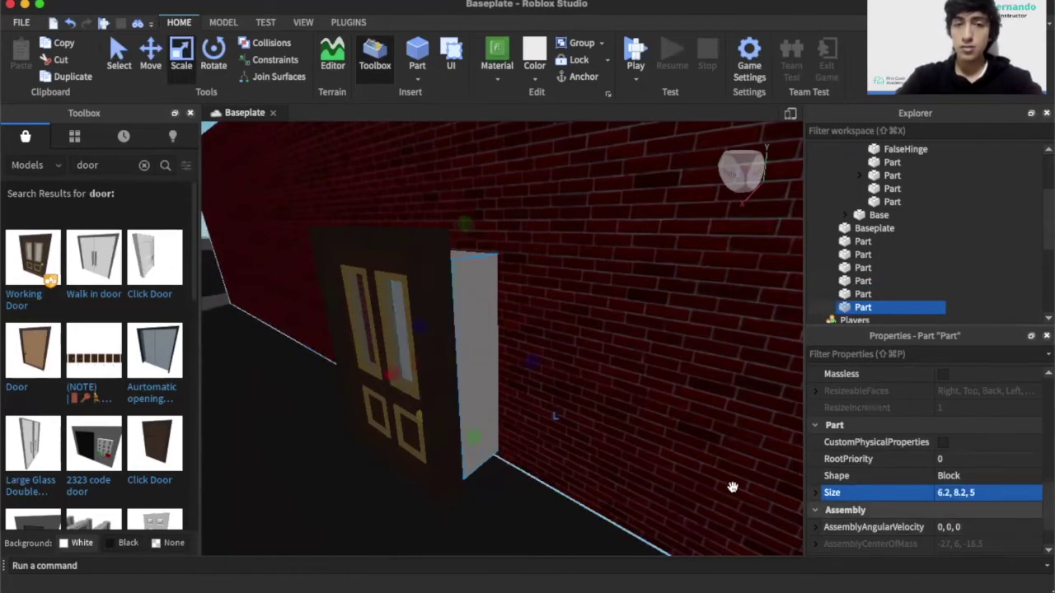
Examine the resized white part from both ends and from the front to check how it fits behind the door
{"action": "right_click_drag", "start_coordinate": [679, 509], "coordinate": [681, 512]}
{"action": "key", "text": "w"}
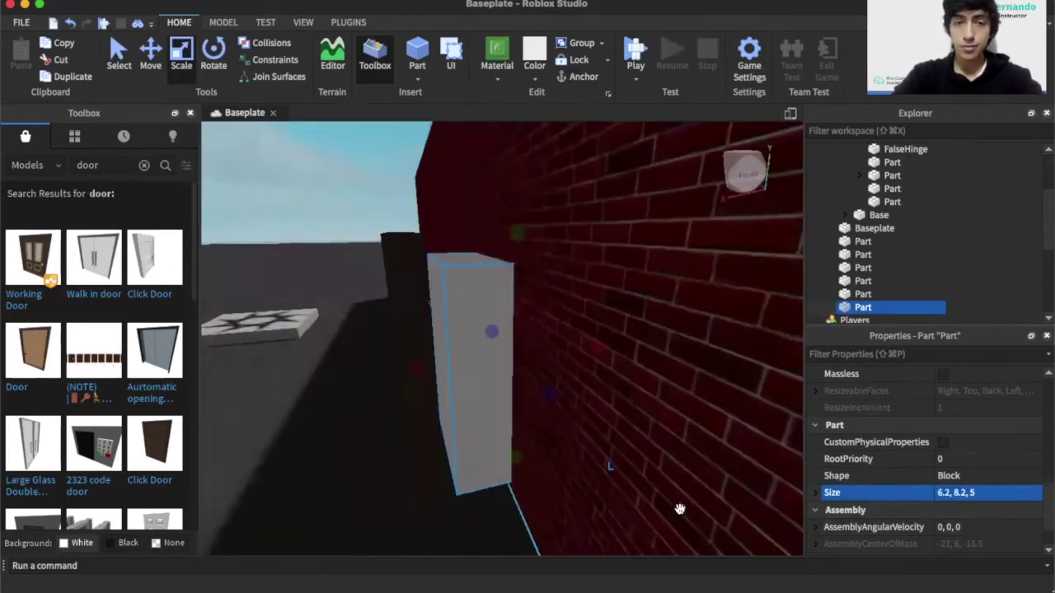
{"action": "key", "text": "w"}
{"action": "right_click_drag", "start_coordinate": [680, 509], "coordinate": [680, 510]}
{"action": "key", "text": "s"}
{"action": "key", "text": "w"}
{"action": "key", "text": "s"}
{"action": "key", "text": "e"}
{"action": "key", "text": "q"}
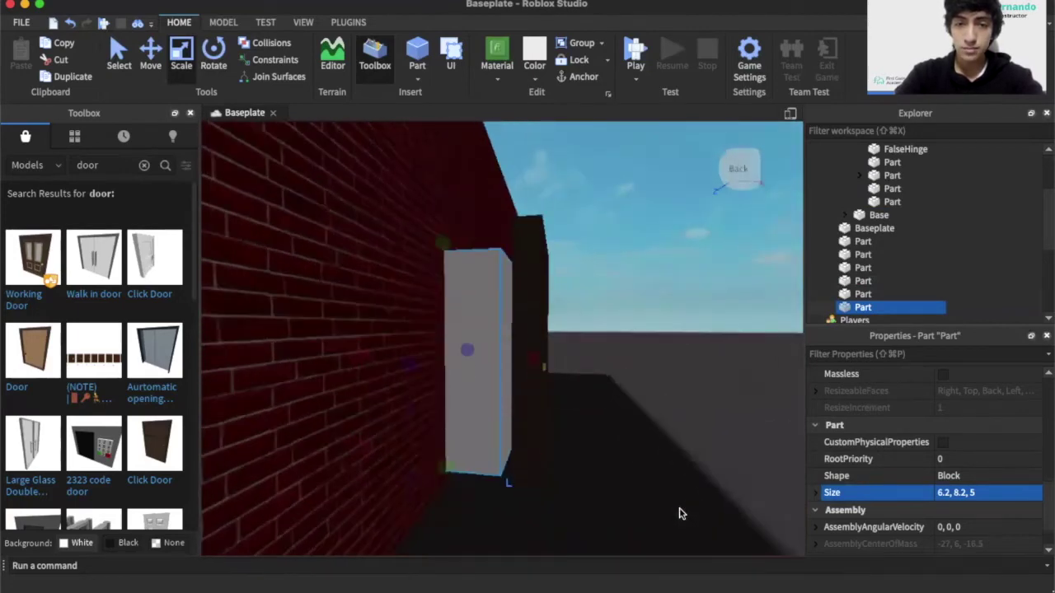
{"action": "key", "text": "e"}
{"action": "right_click_drag", "start_coordinate": [680, 512], "coordinate": [677, 514]}
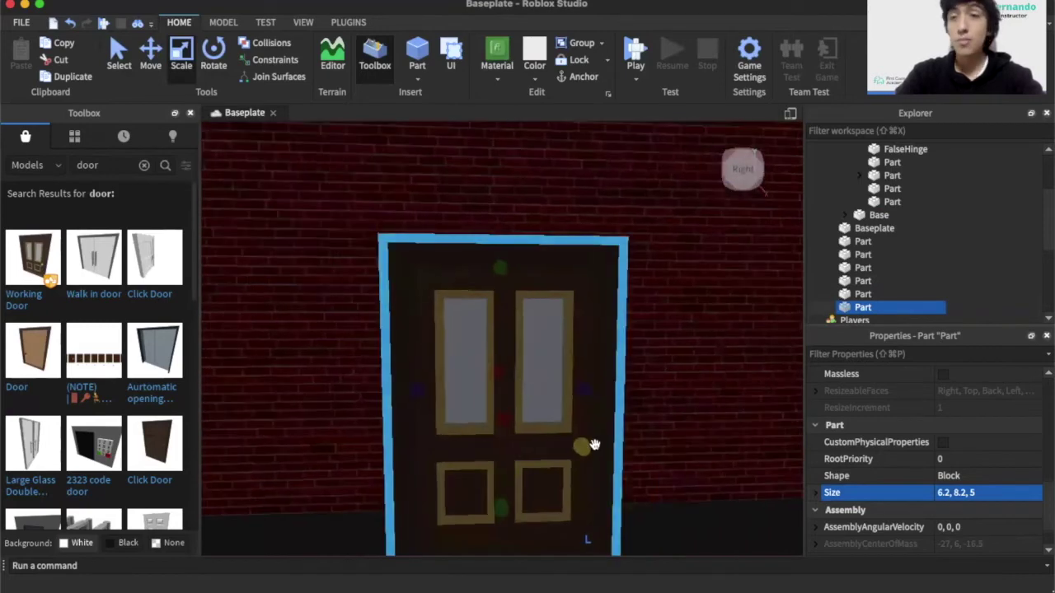
Examine which pieces of the door frame the first three Part children of the Doorframe group represent
{"action": "left_click", "coordinate": [454, 264]}
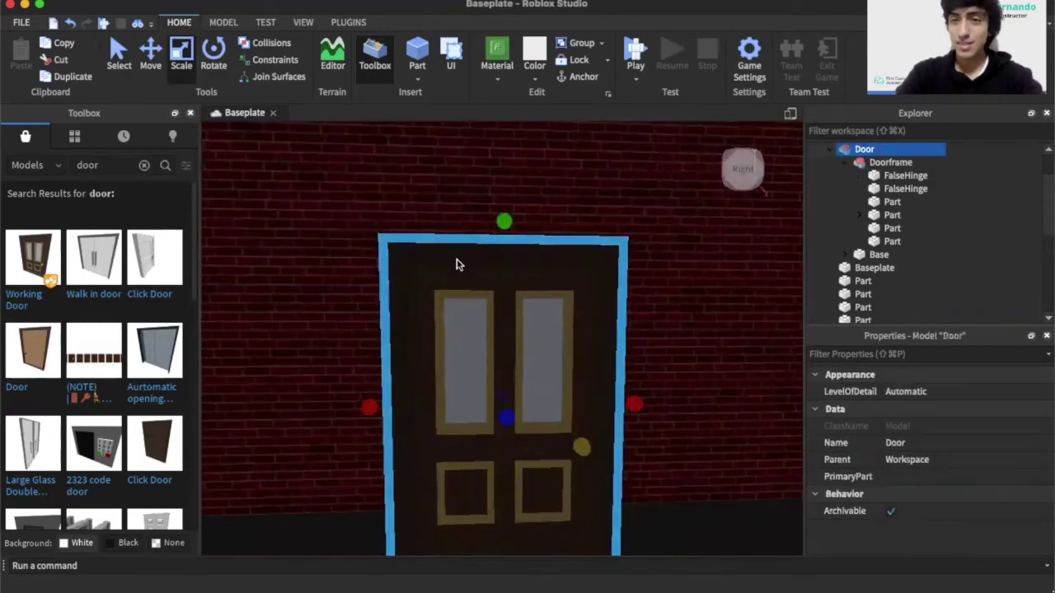
{"action": "left_click", "coordinate": [891, 202]}
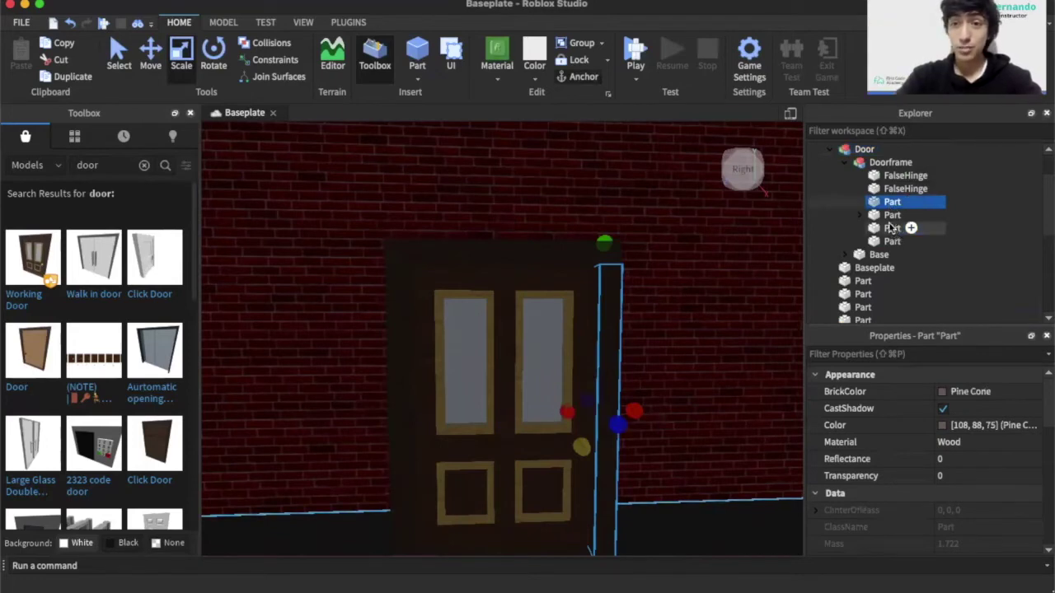
{"action": "left_click", "coordinate": [888, 216]}
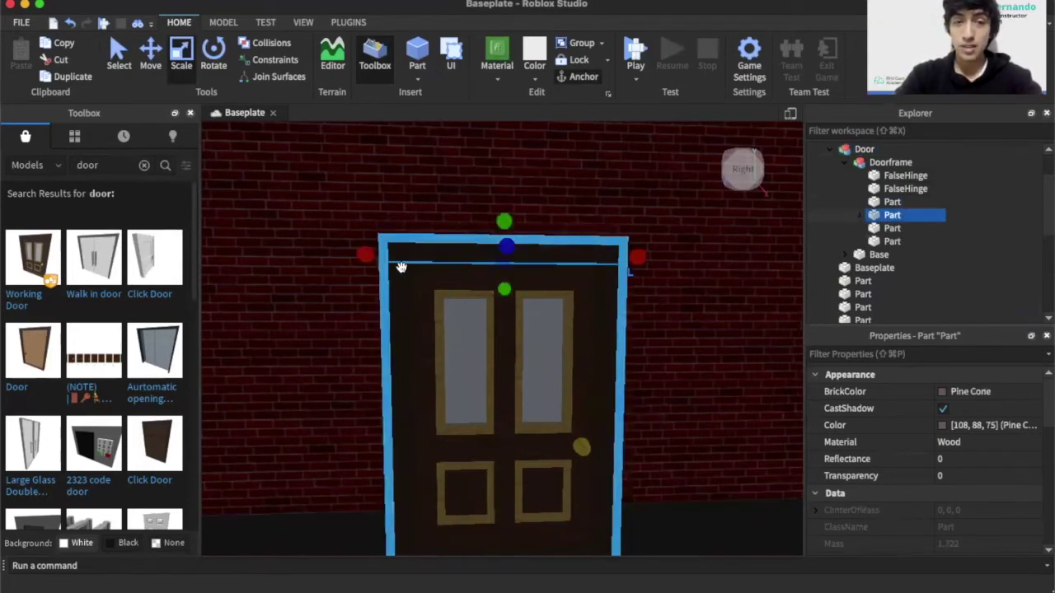
{"action": "left_click", "coordinate": [906, 228]}
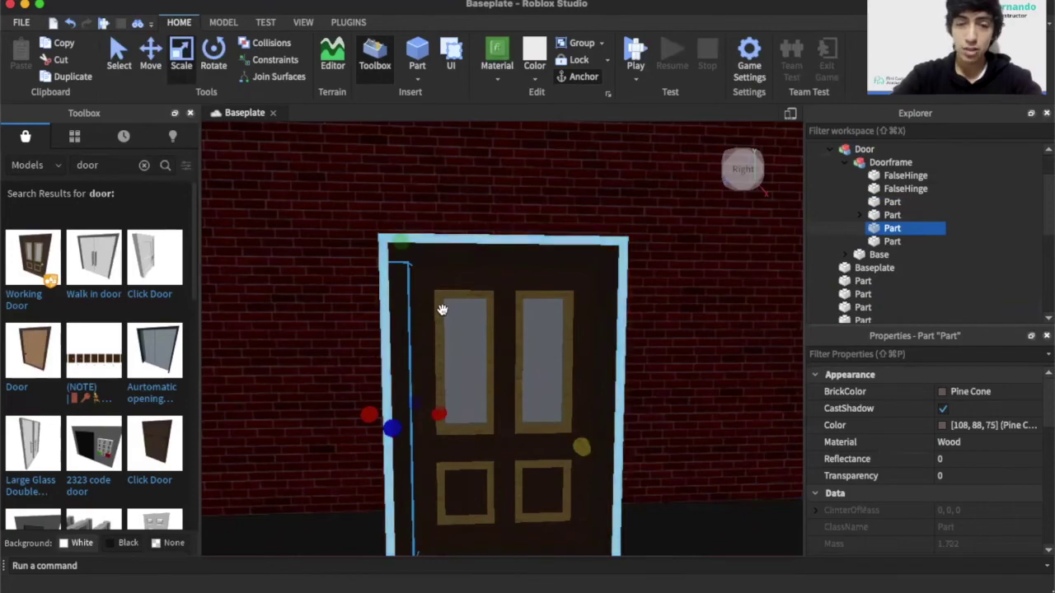
{"action": "right_click_drag", "start_coordinate": [671, 497], "coordinate": [669, 531]}
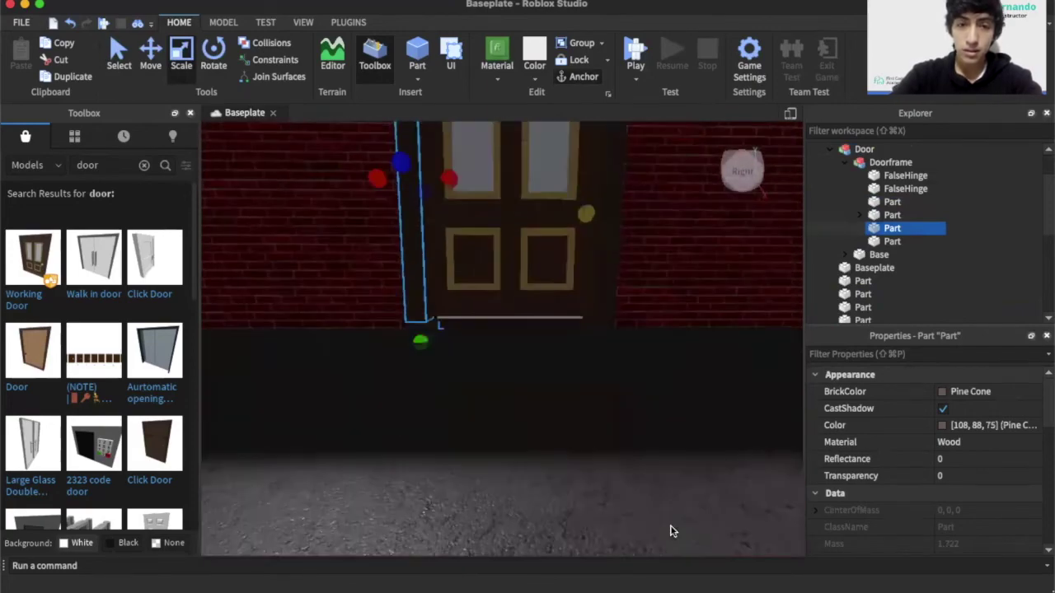
{"action": "left_click", "coordinate": [563, 331]}
Check the Size property of the door frame's bottom strip and of its side piece on the doorknob side
{"action": "left_click", "coordinate": [891, 241]}
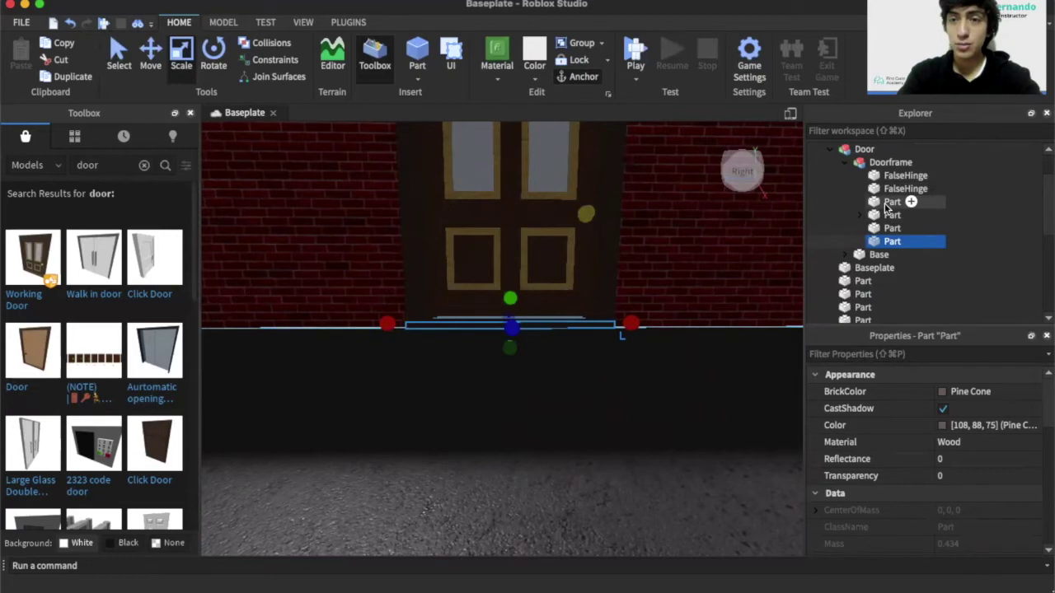
{"action": "scroll", "coordinate": [978, 482], "scroll_direction": "down", "scroll_amount": 3}
{"action": "scroll", "coordinate": [978, 482], "scroll_direction": "down", "scroll_amount": 5}
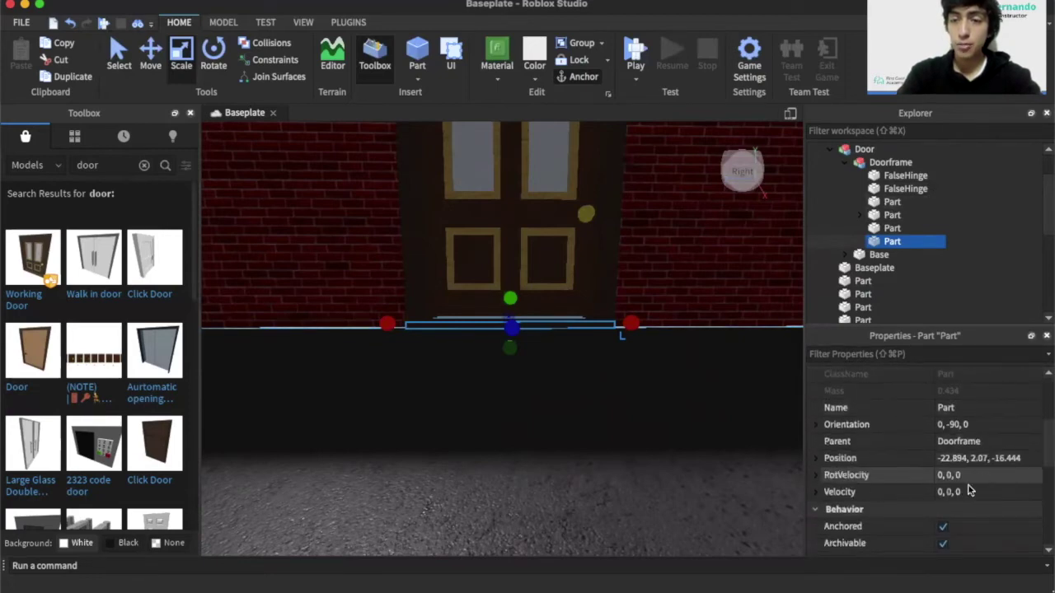
{"action": "scroll", "coordinate": [970, 469], "scroll_direction": "down", "scroll_amount": 2}
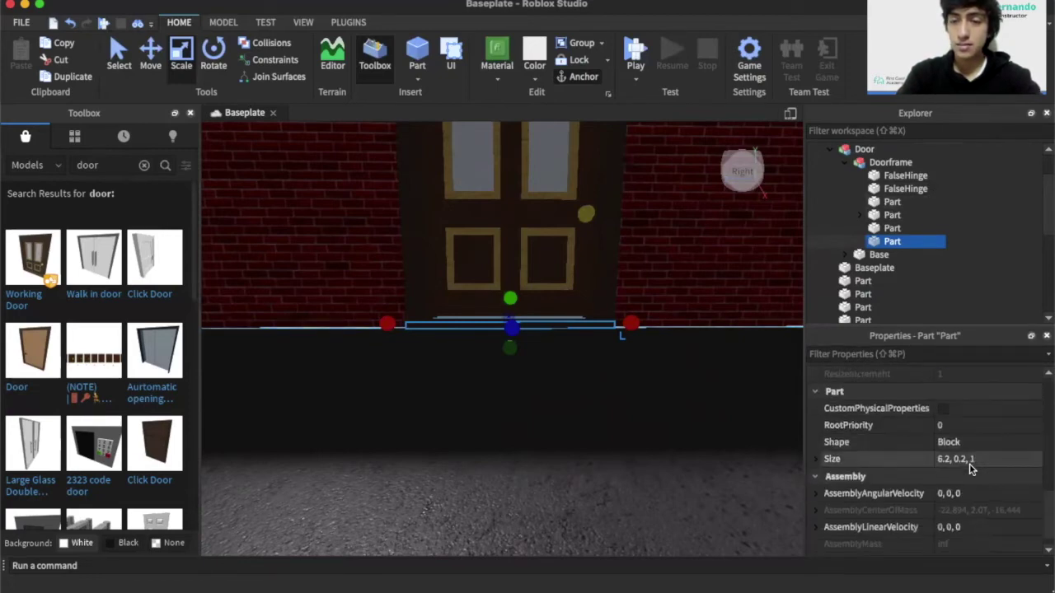
{"action": "scroll", "coordinate": [966, 467], "scroll_direction": "up", "scroll_amount": 1}
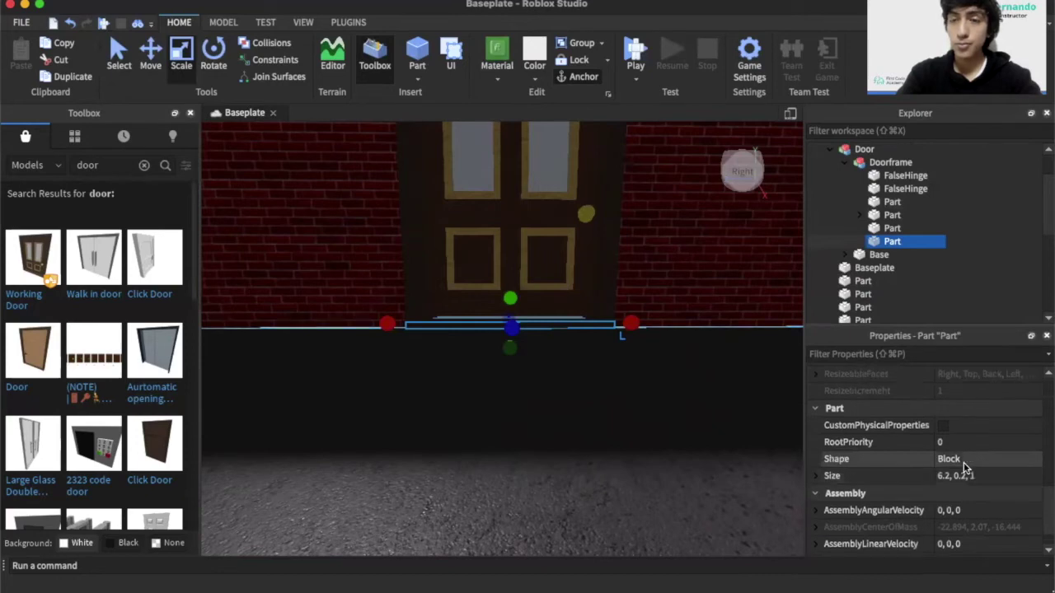
{"action": "left_click", "coordinate": [892, 202]}
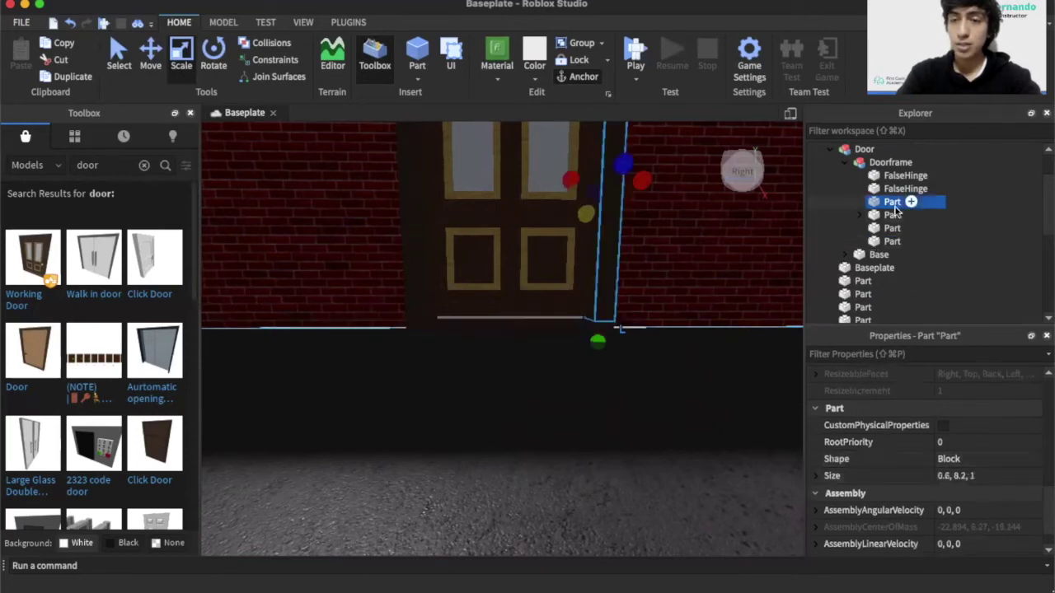
Check the Size property of the door frame's top piece and locate that piece above the door
{"action": "left_click", "coordinate": [888, 215]}
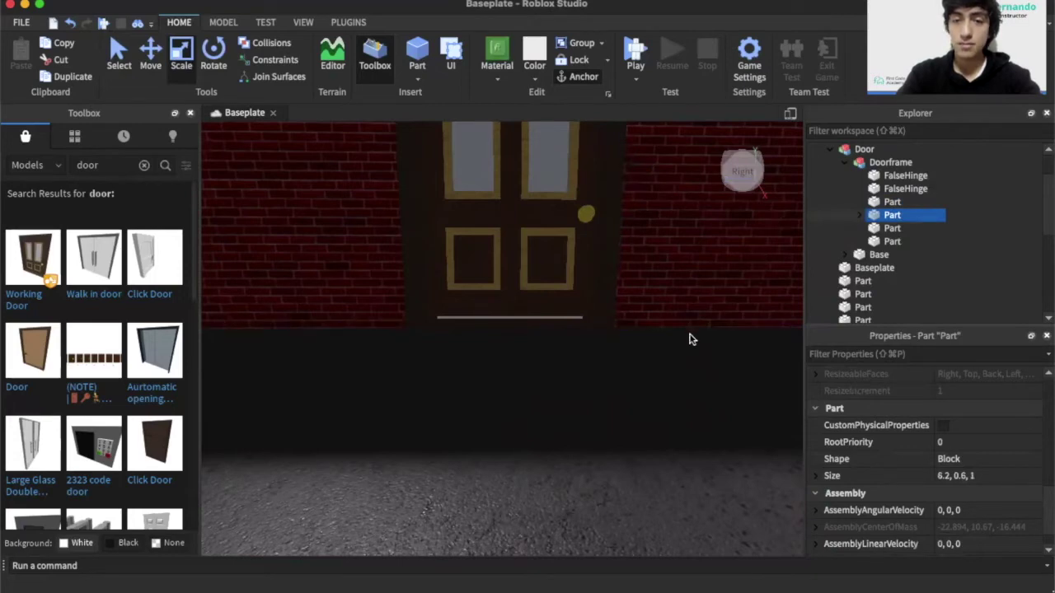
{"action": "left_click", "coordinate": [657, 420]}
{"action": "key", "text": "e"}
{"action": "key", "text": "q"}
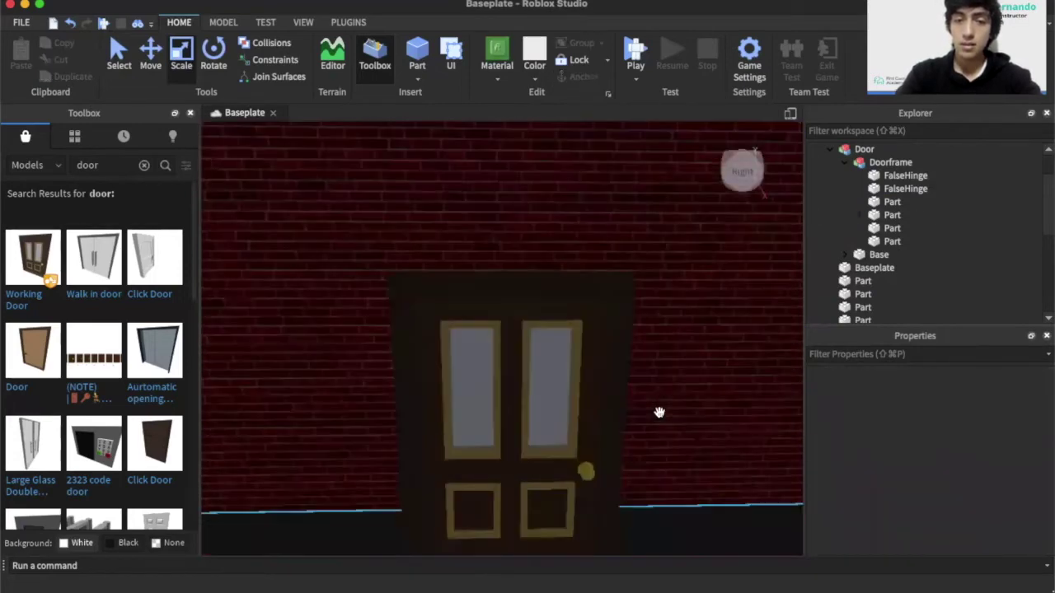
{"action": "left_click", "coordinate": [892, 215]}
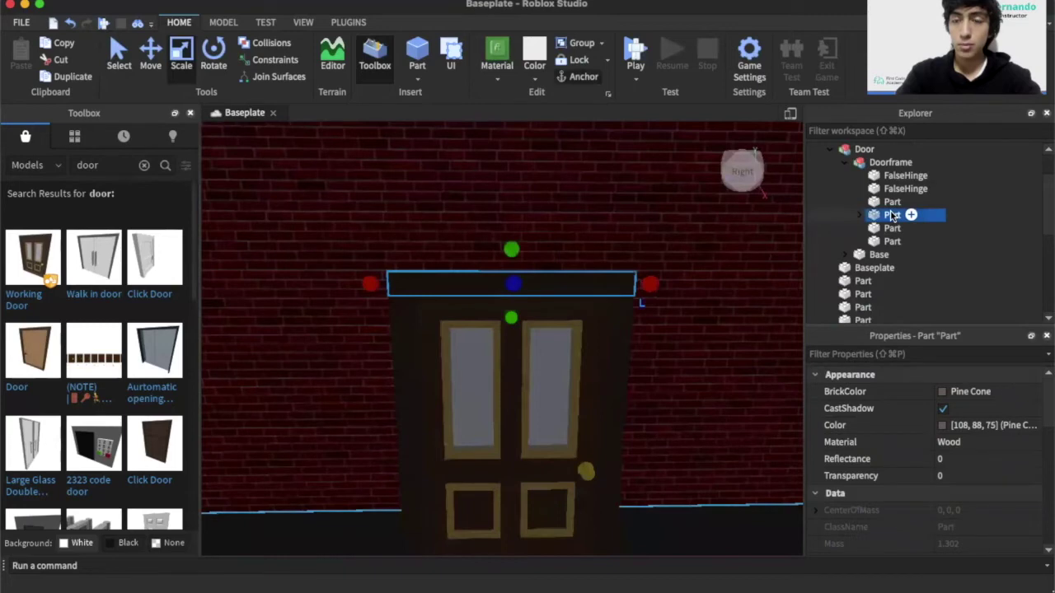
{"action": "right_click_drag", "start_coordinate": [646, 331], "coordinate": [647, 330]}
Set the size of the white part behind the door to 6.2, 9, 5
{"action": "left_click", "coordinate": [505, 311]}
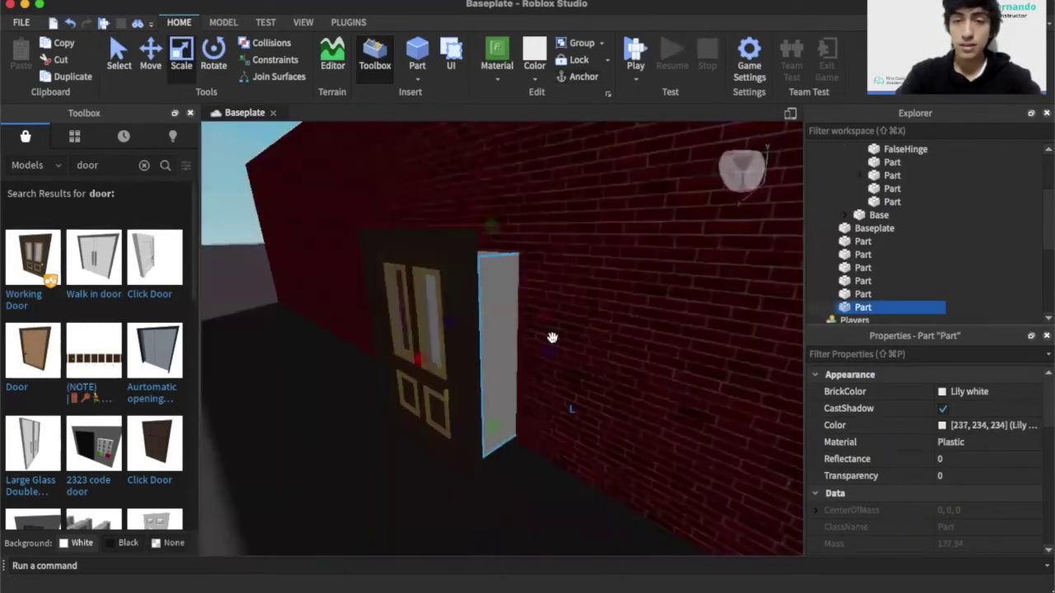
{"action": "scroll", "coordinate": [947, 498], "scroll_direction": "down", "scroll_amount": 3}
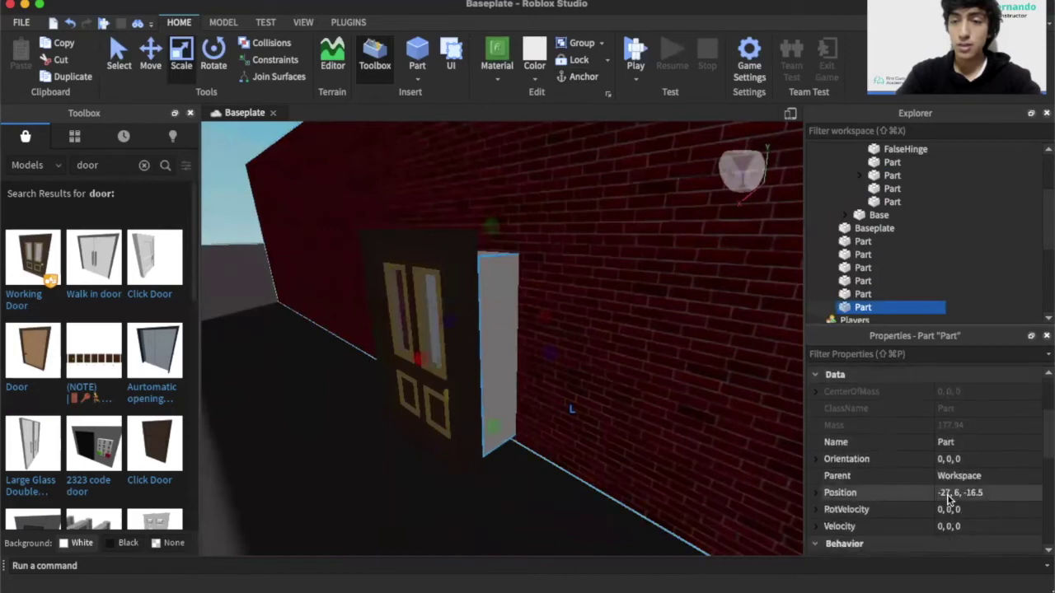
{"action": "scroll", "coordinate": [947, 498], "scroll_direction": "down", "scroll_amount": 2}
{"action": "scroll", "coordinate": [948, 499], "scroll_direction": "down", "scroll_amount": 6}
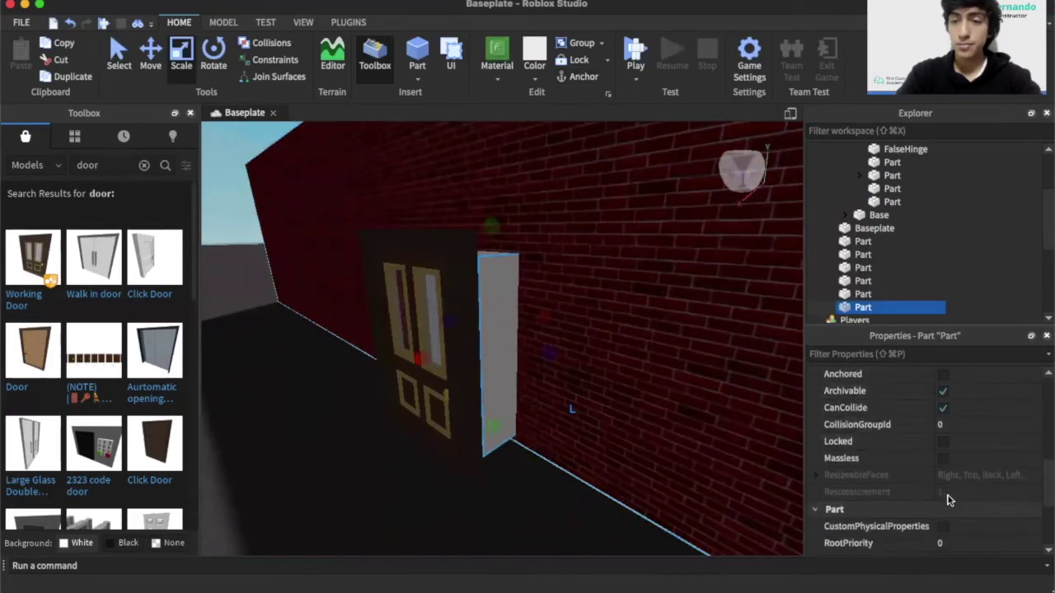
{"action": "scroll", "coordinate": [947, 499], "scroll_direction": "up", "scroll_amount": 2}
{"action": "left_click", "coordinate": [964, 477]}
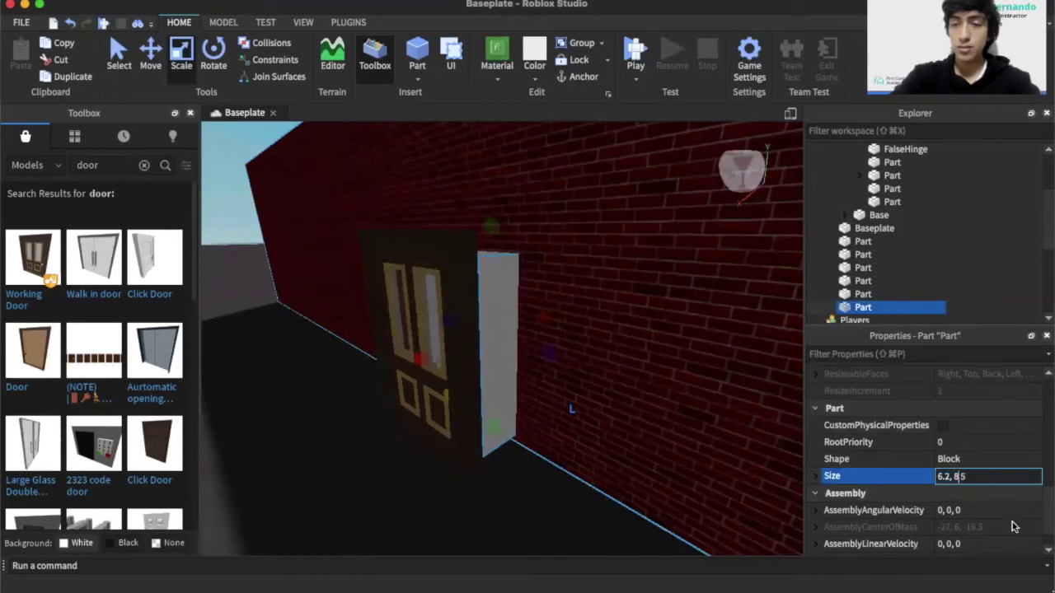
{"action": "key", "text": "Return"}
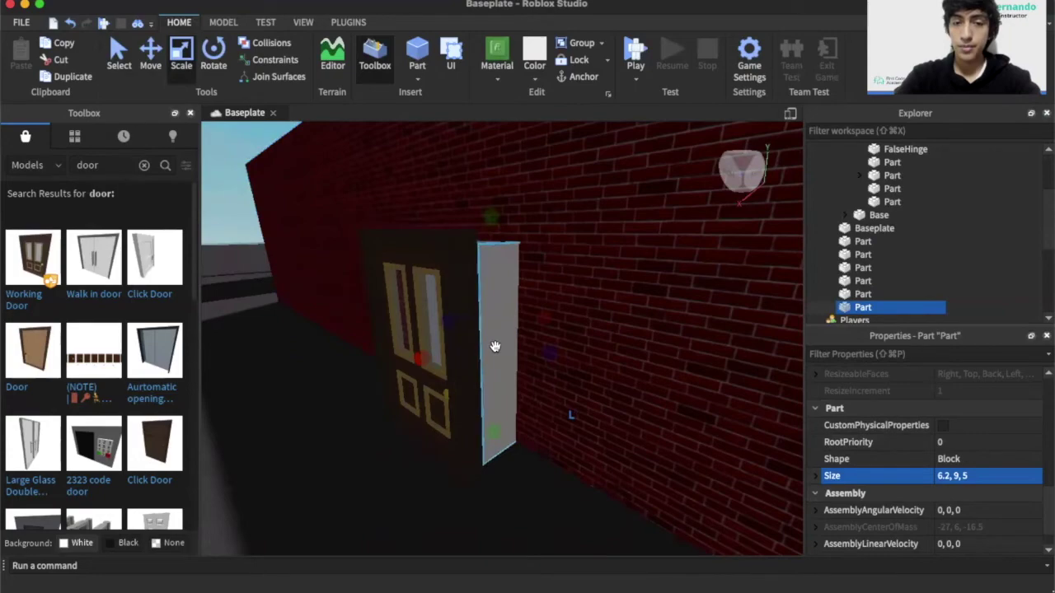
Compare the Size property of the two vertical side pieces of the door frame
{"action": "left_click", "coordinate": [450, 358]}
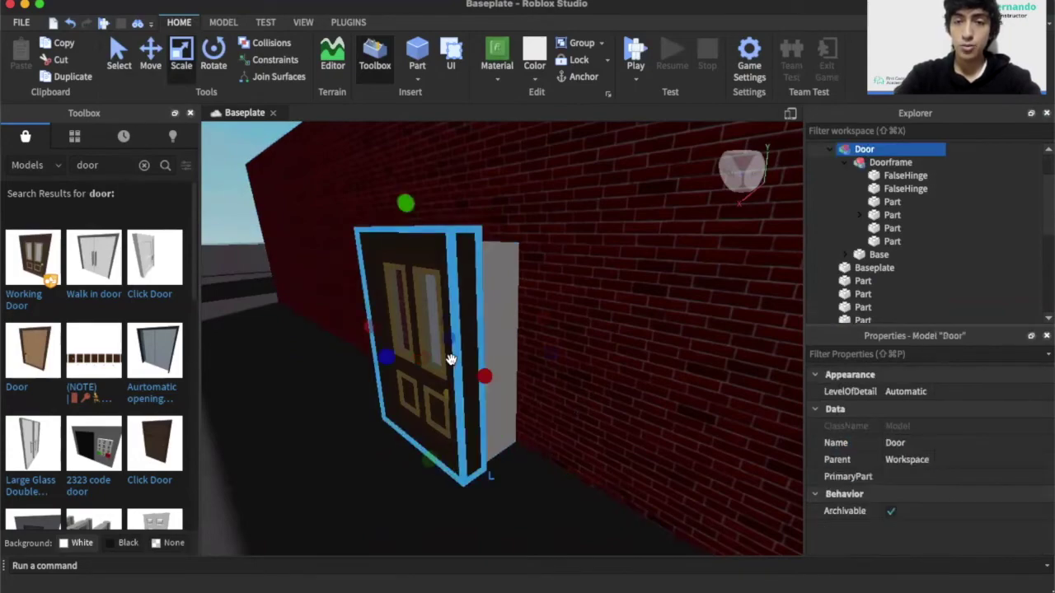
{"action": "key", "text": "f"}
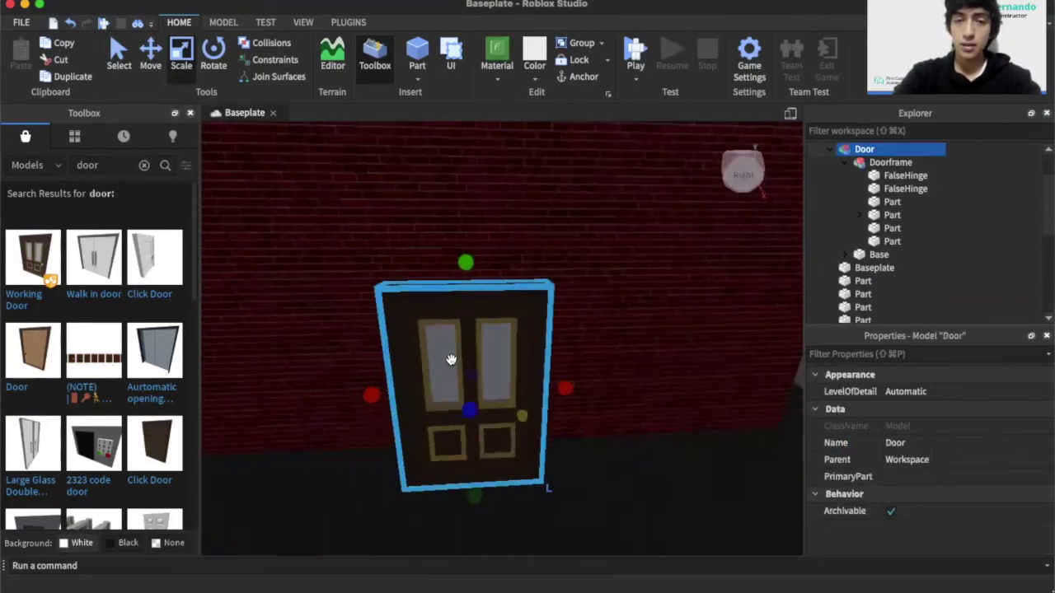
{"action": "left_click", "coordinate": [894, 229]}
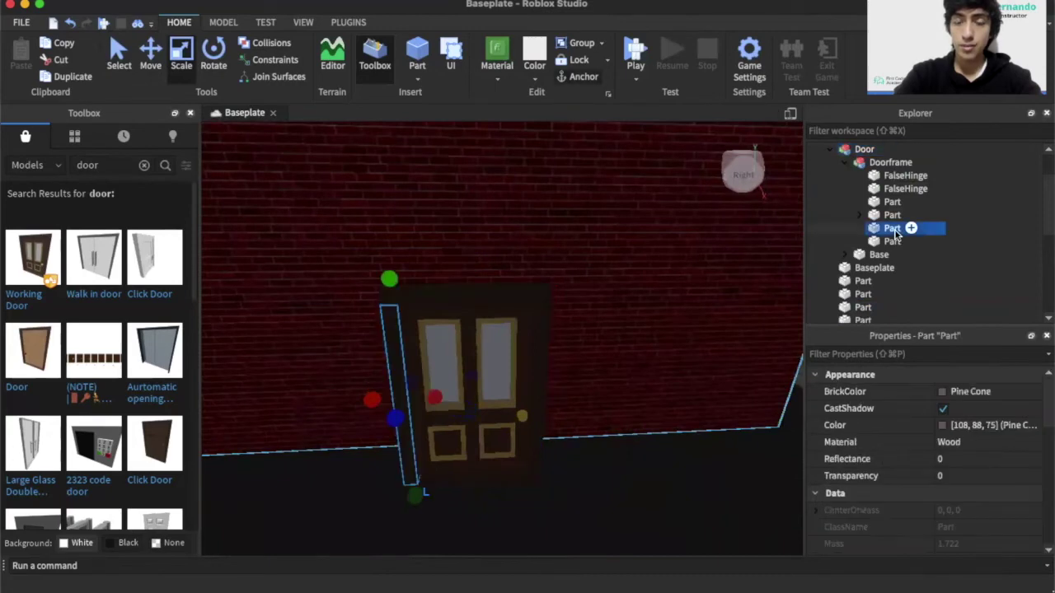
{"action": "scroll", "coordinate": [995, 508], "scroll_direction": "down", "scroll_amount": 8}
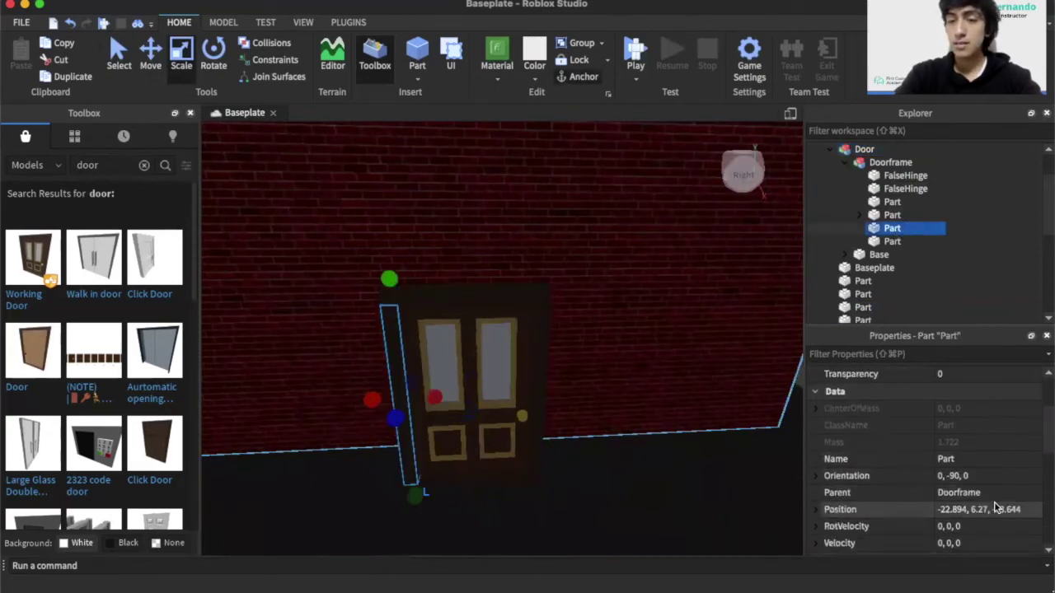
{"action": "scroll", "coordinate": [994, 507], "scroll_direction": "down", "scroll_amount": 6}
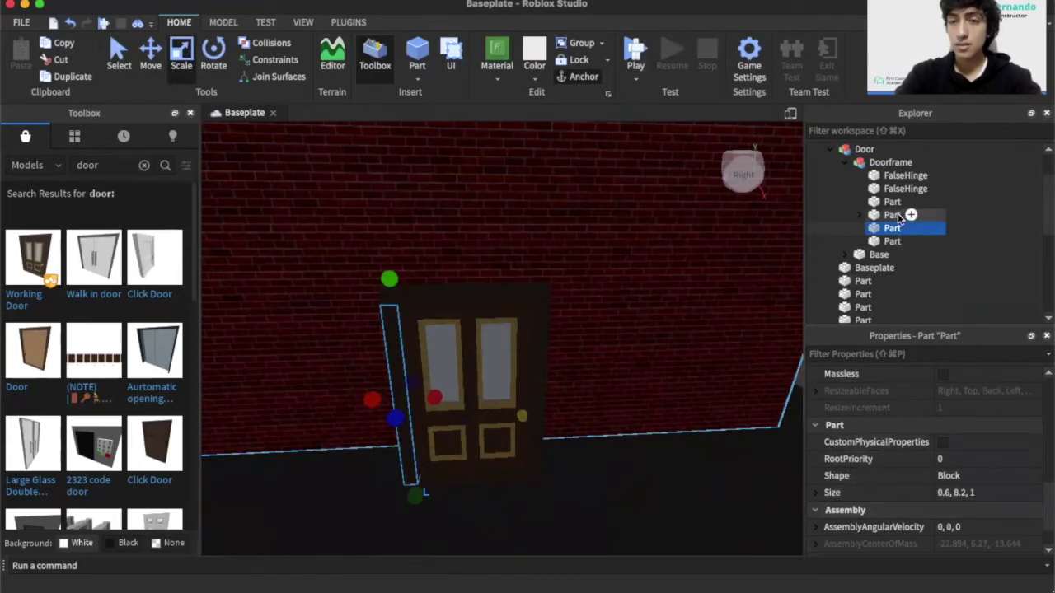
{"action": "left_click", "coordinate": [893, 202]}
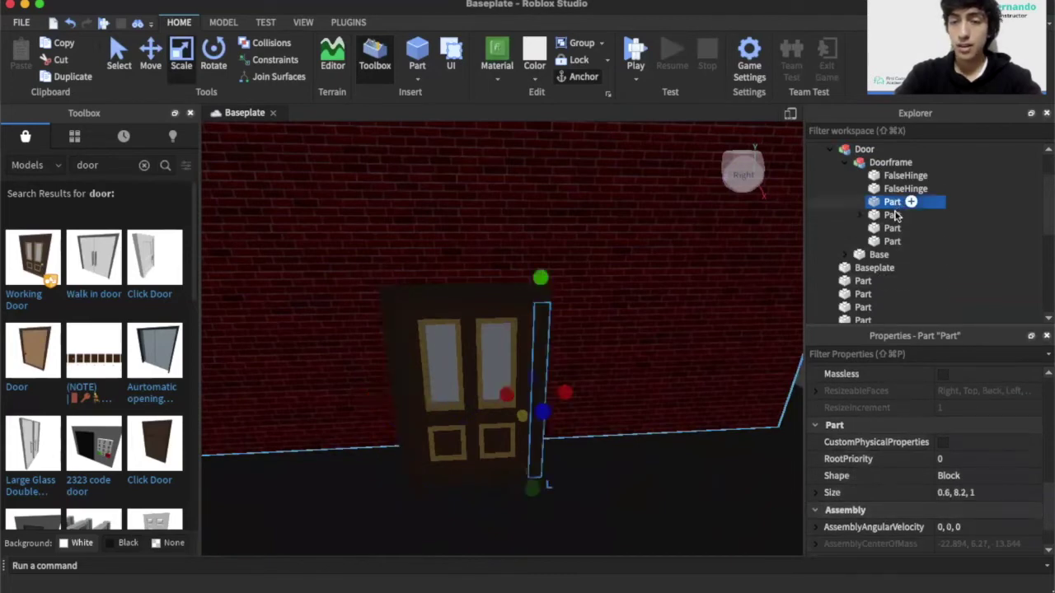
{"action": "right_click_drag", "start_coordinate": [591, 412], "coordinate": [451, 369]}
Set the white part's size to 7.4, 9, 5 and increase its third dimension to 7.4
{"action": "left_click", "coordinate": [435, 357]}
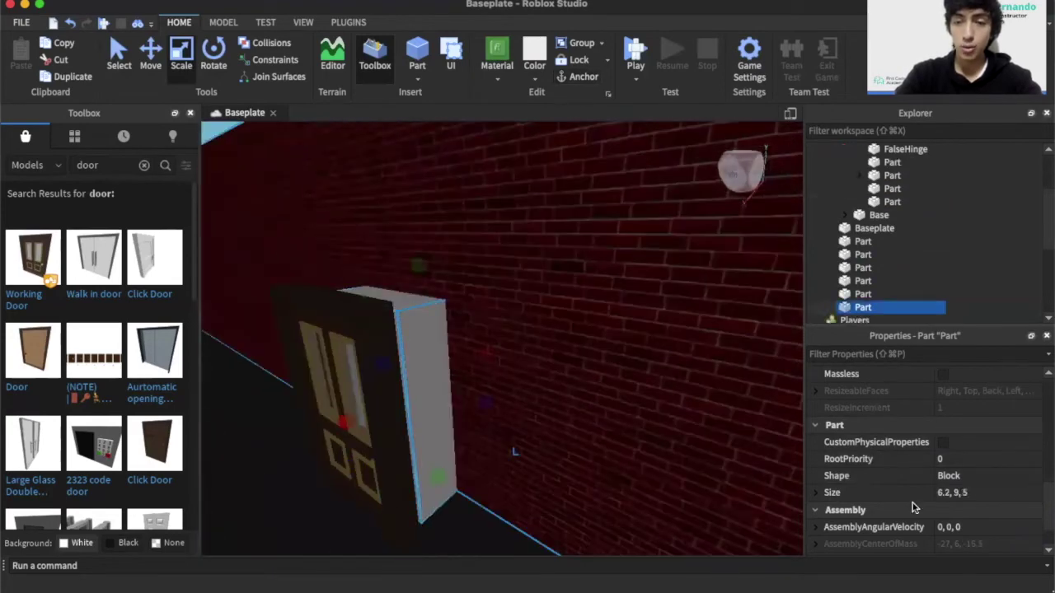
{"action": "left_click", "coordinate": [949, 492]}
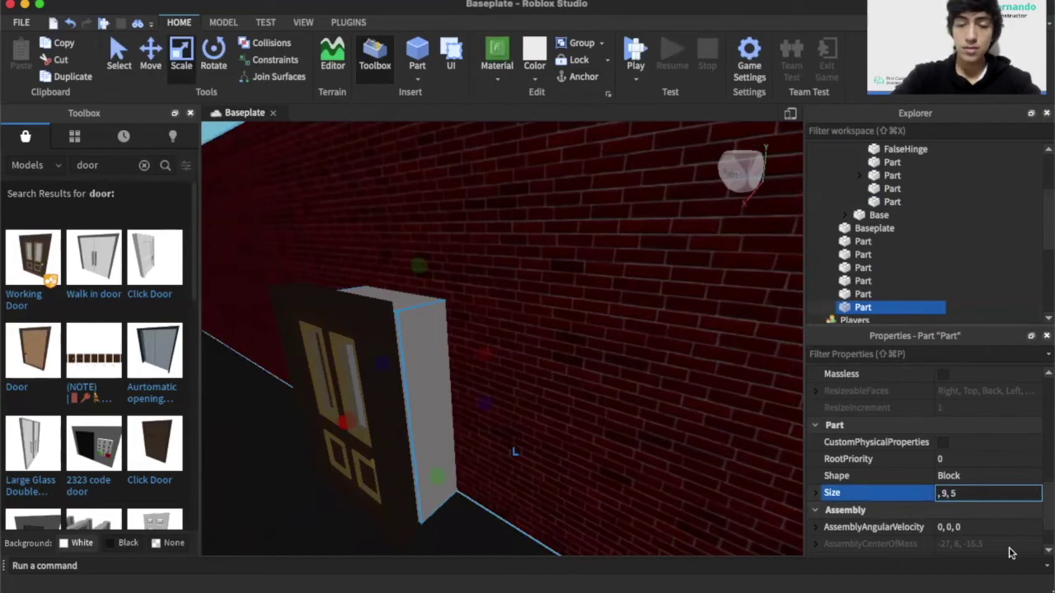
{"action": "type", "text": "7.4"}
{"action": "key", "text": "Return"}
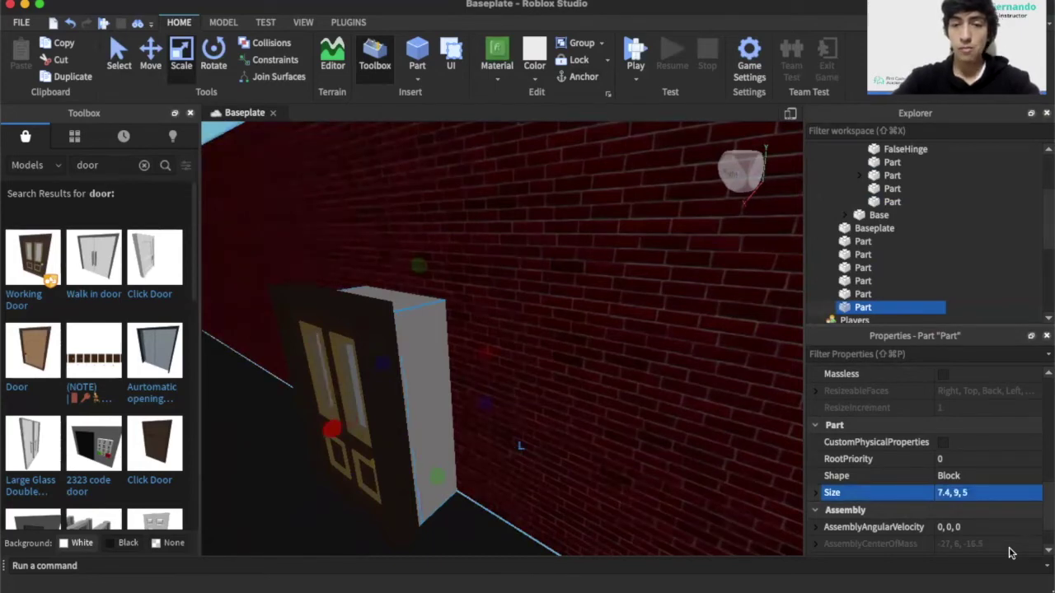
{"action": "left_click", "coordinate": [977, 493]}
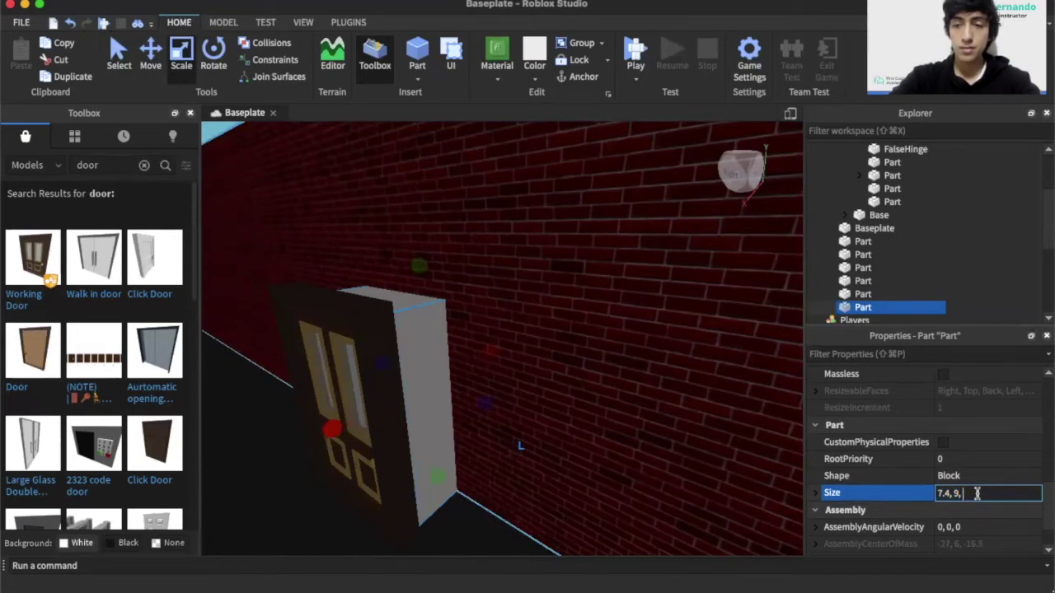
{"action": "type", "text": "7.4, 9, 7.4"}
{"action": "key", "text": "Return"}
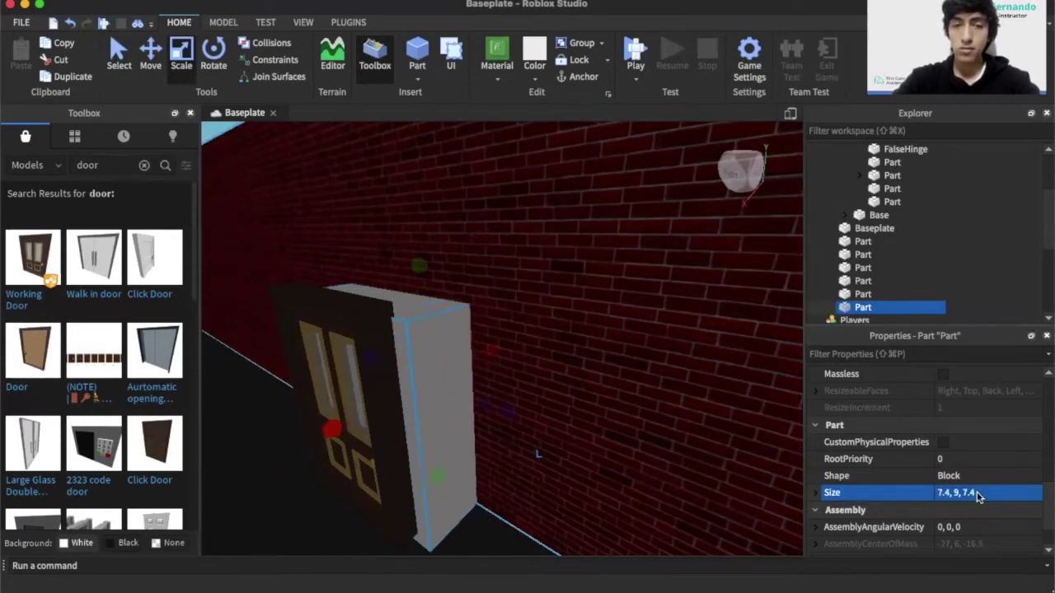
Raise the white part slightly along the vertical axis with the Move tool
{"action": "right_click_drag", "start_coordinate": [690, 418], "coordinate": [689, 415]}
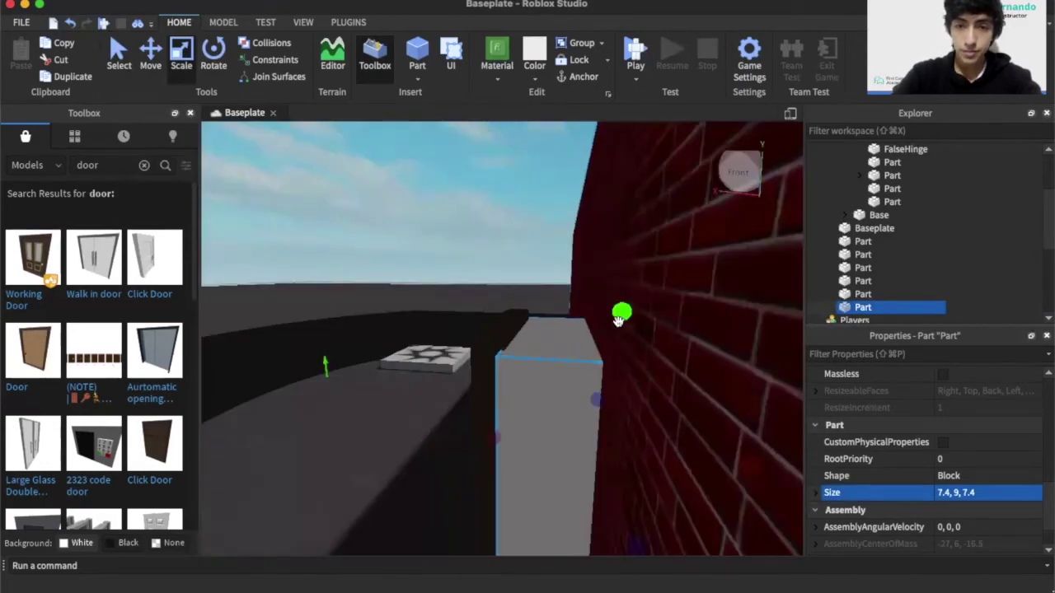
{"action": "key", "text": "super+2"}
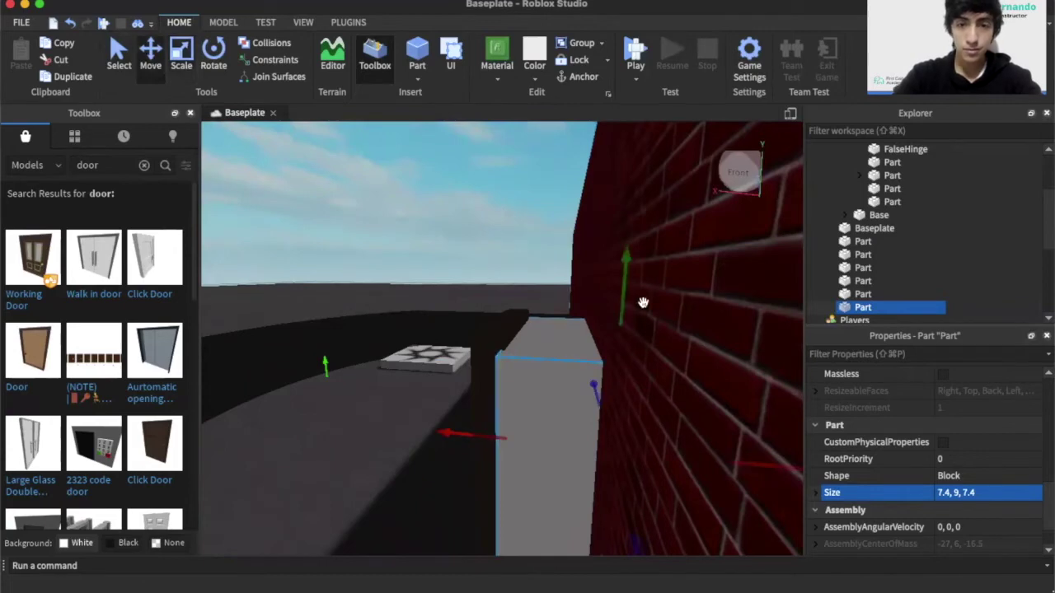
{"action": "mouse_move", "coordinate": [628, 288]}
{"action": "left_mouse_down"}
{"action": "mouse_move", "coordinate": [627, 268]}
{"action": "mouse_move", "coordinate": [626, 278]}
{"action": "left_mouse_up"}
{"action": "right_click_drag", "start_coordinate": [558, 433], "coordinate": [559, 440]}
Lower the Door model slightly along the vertical axis so its top sits below the white part's top edge
{"action": "left_click", "coordinate": [578, 404]}
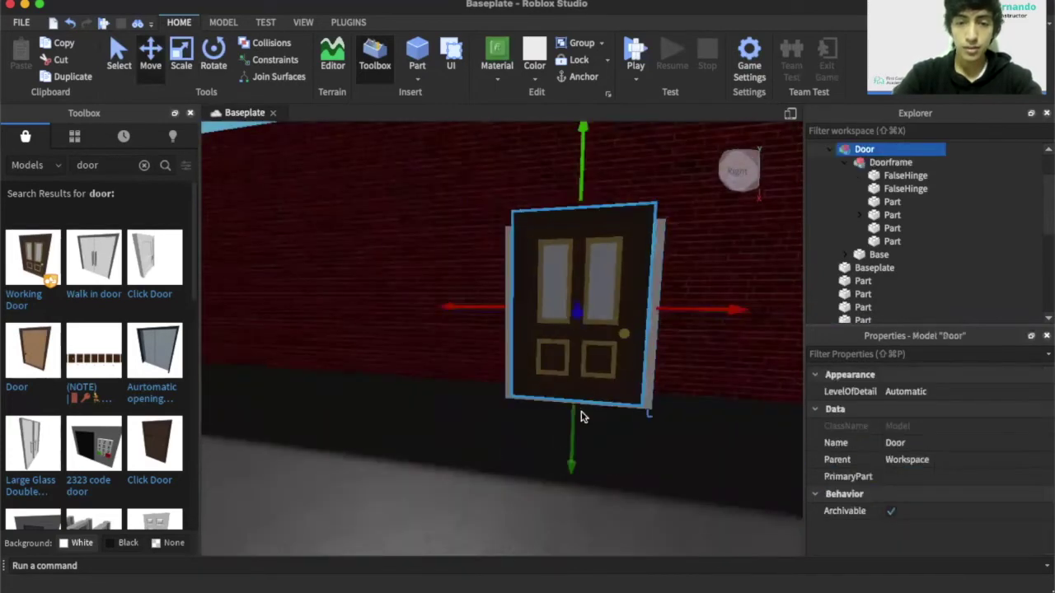
{"action": "left_click_drag", "start_coordinate": [575, 416], "coordinate": [575, 429]}
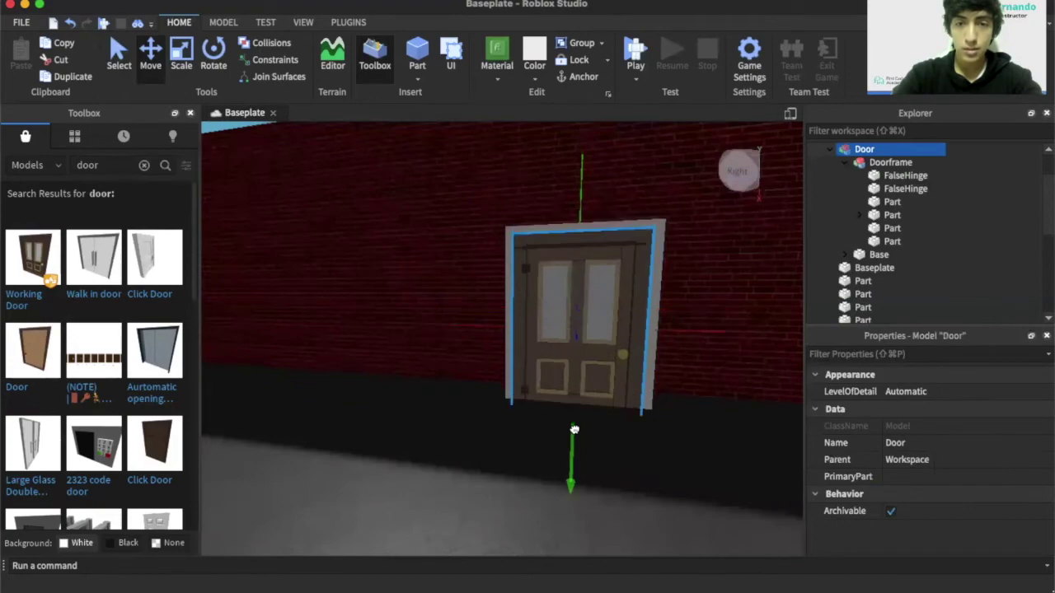
{"action": "right_click_drag", "start_coordinate": [575, 428], "coordinate": [575, 425]}
Try to cut the doorway by negating the white part and uniting it with the brick wall
{"action": "left_click", "coordinate": [575, 425]}
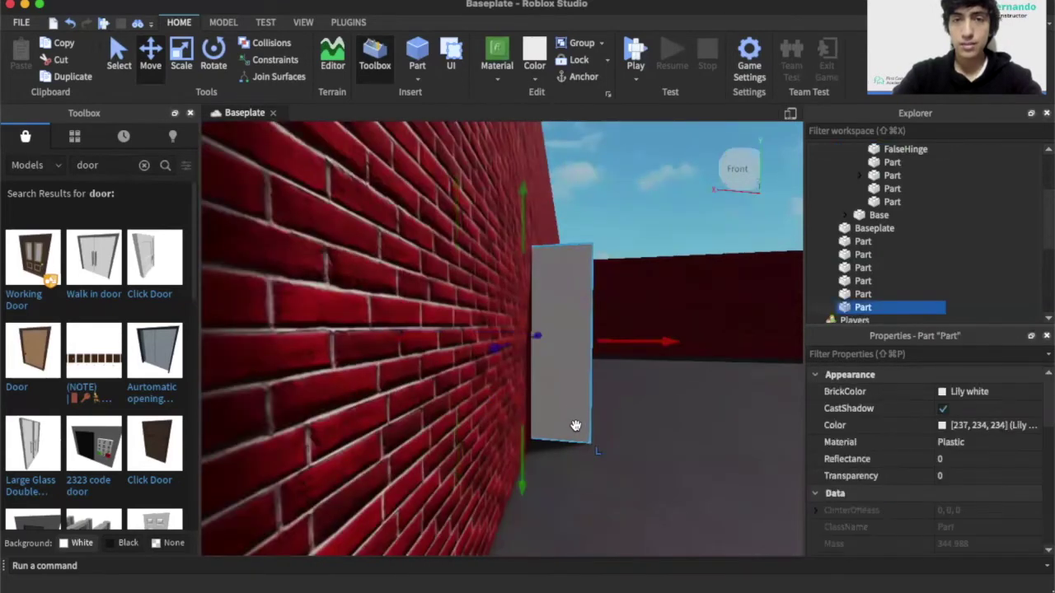
{"action": "left_click", "coordinate": [221, 23]}
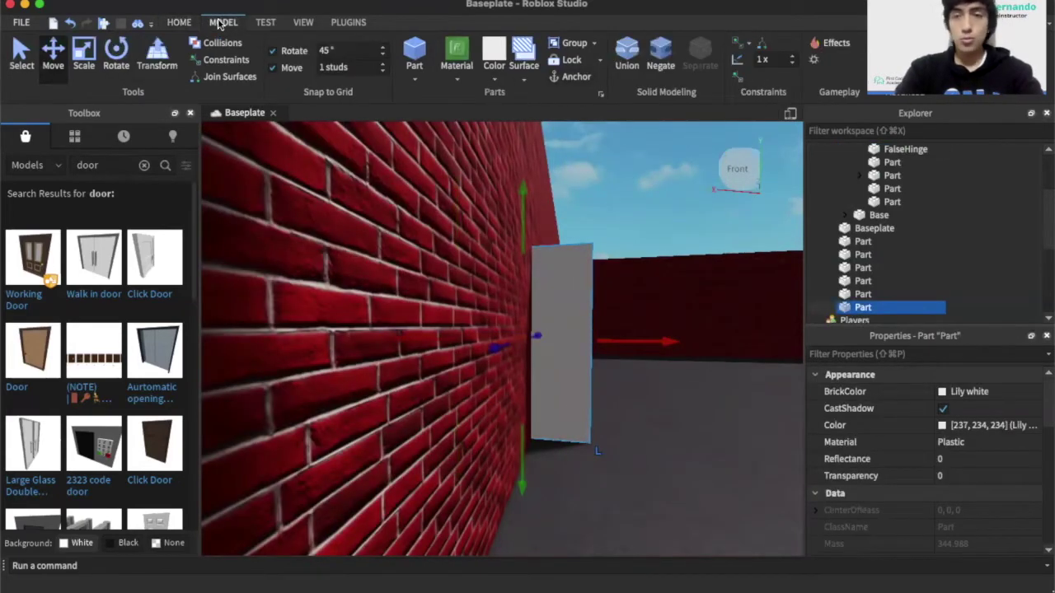
{"action": "left_click", "coordinate": [660, 60]}
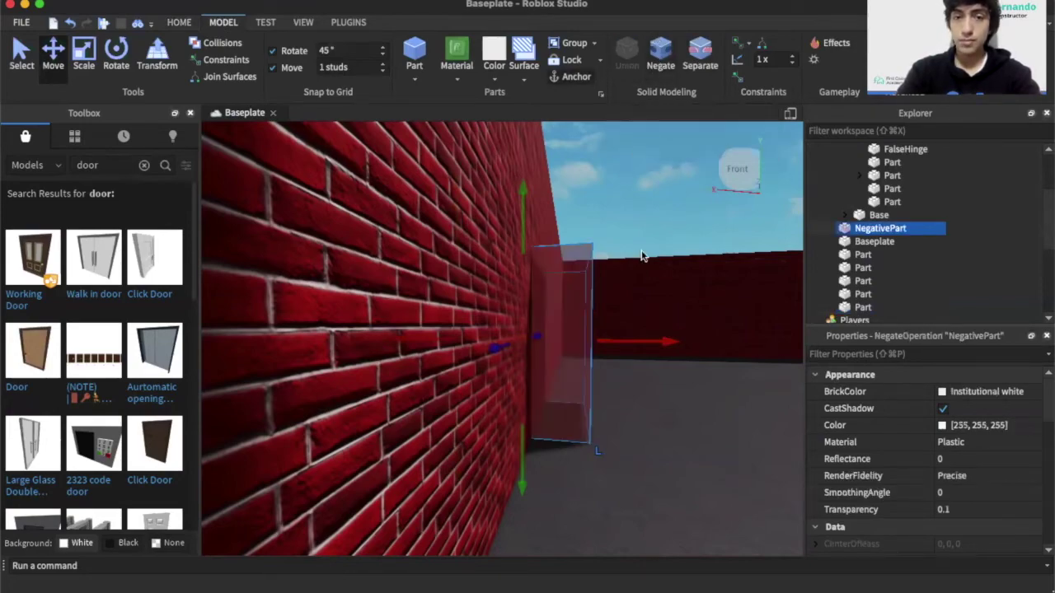
{"action": "right_click_drag", "start_coordinate": [652, 277], "coordinate": [653, 277]}
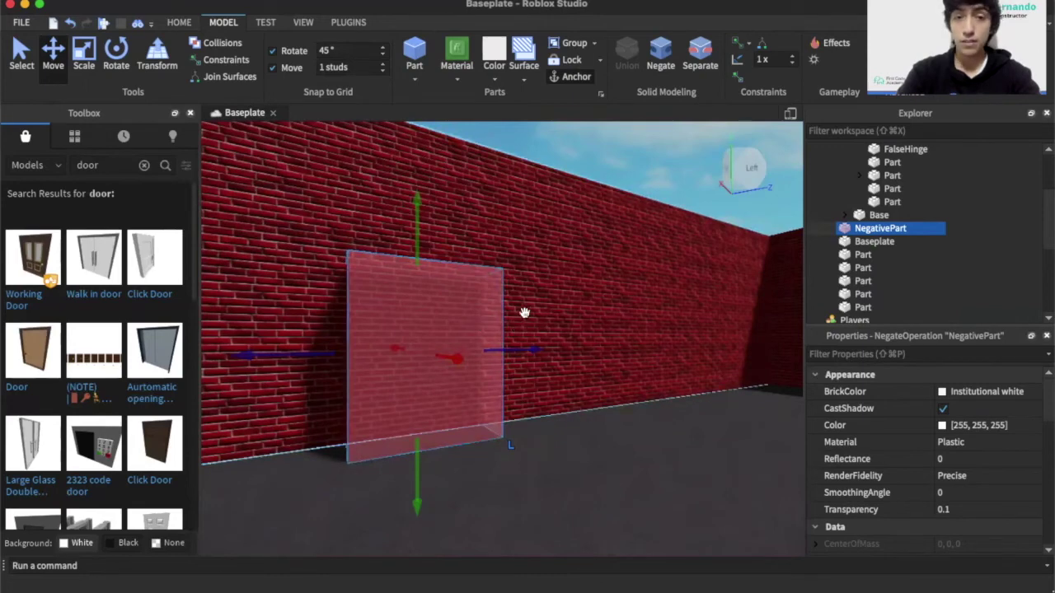
{"action": "left_click", "coordinate": [583, 221], "text": "shift"}
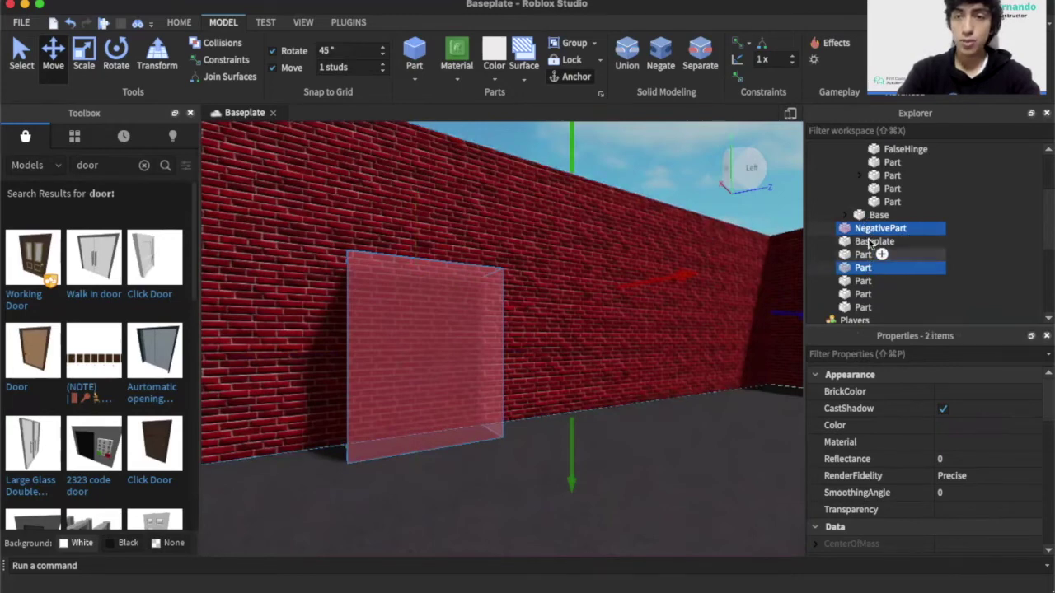
{"action": "left_click", "coordinate": [626, 73]}
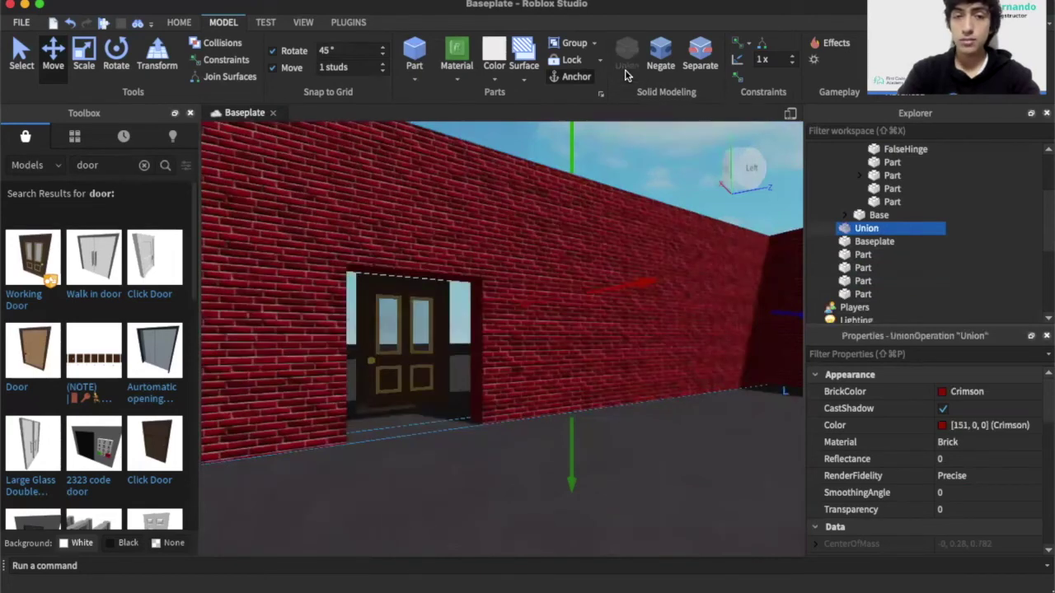
Examine how the Door model fits in the opening cut through the brick wall
{"action": "left_click", "coordinate": [400, 366]}
{"action": "key", "text": "super+3"}
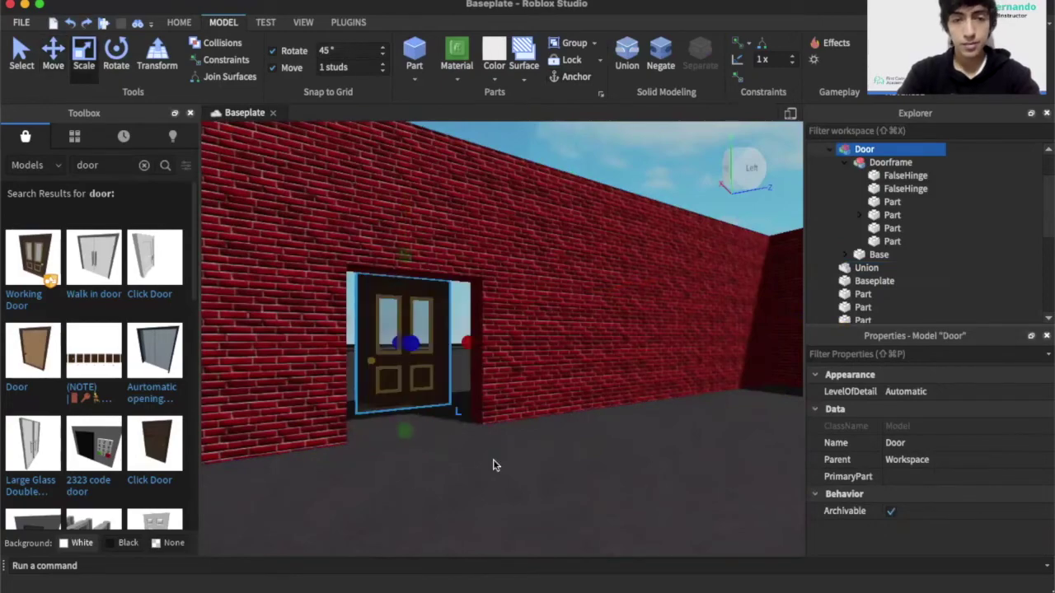
{"action": "right_click_drag", "start_coordinate": [494, 466], "coordinate": [493, 461]}
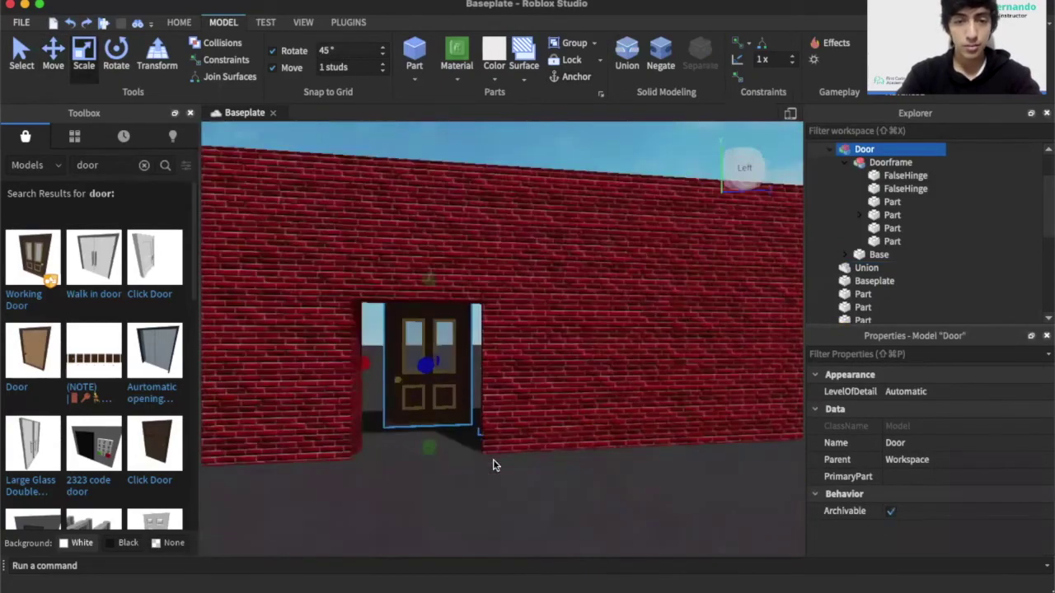
{"action": "scroll", "coordinate": [494, 463], "scroll_direction": "up", "scroll_amount": 3}
{"action": "key", "text": "q"}
{"action": "key", "text": "e"}
{"action": "key", "text": "q"}
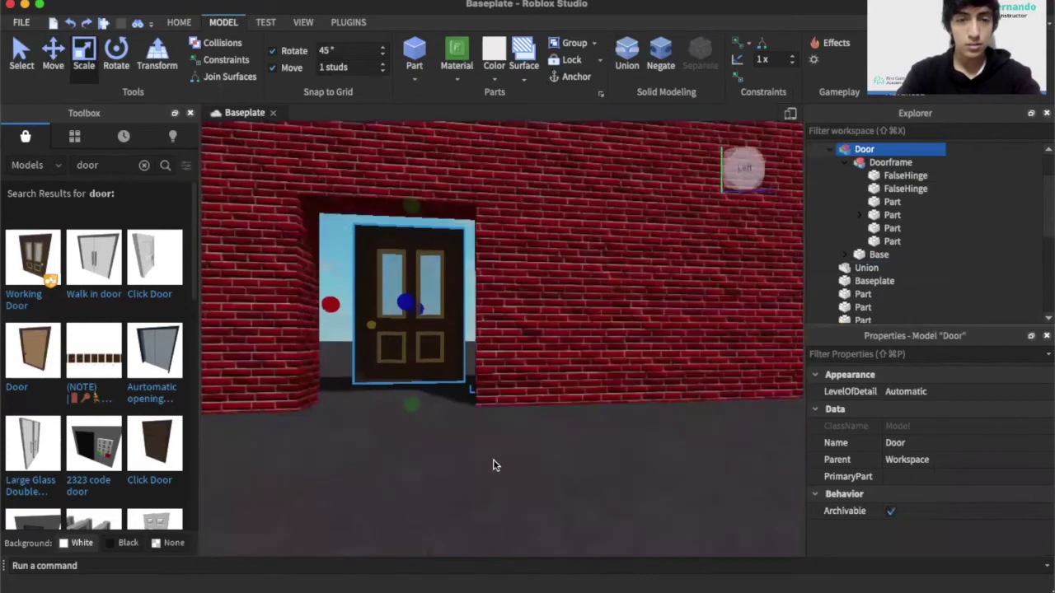
{"action": "key", "text": "a"}
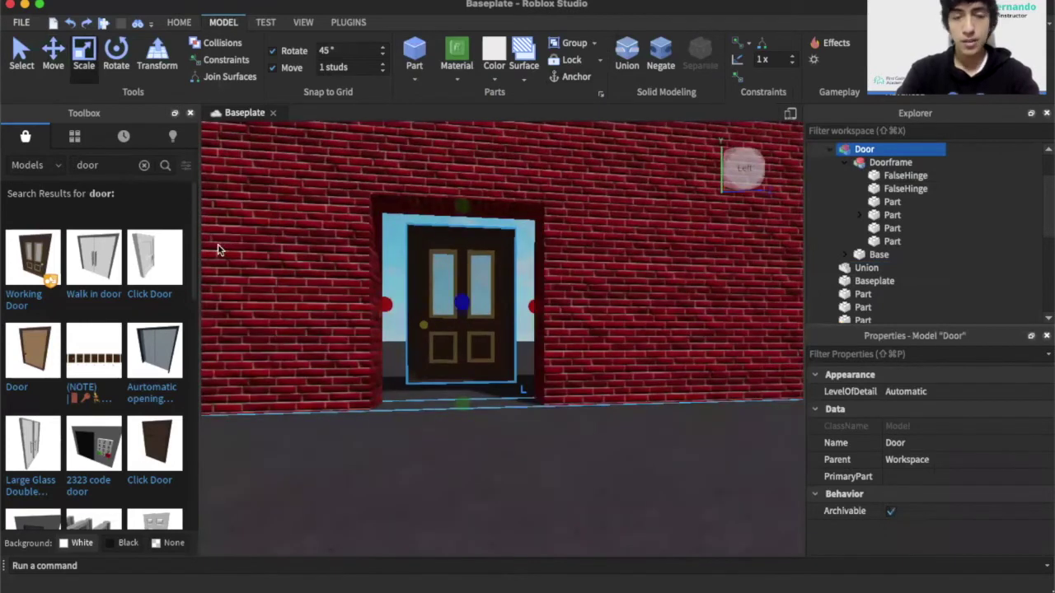
Undo the wall union and the negation, and look through the white part's properties
{"action": "key", "text": "ctrl+z"}
{"action": "key", "text": "ctrl+z"}
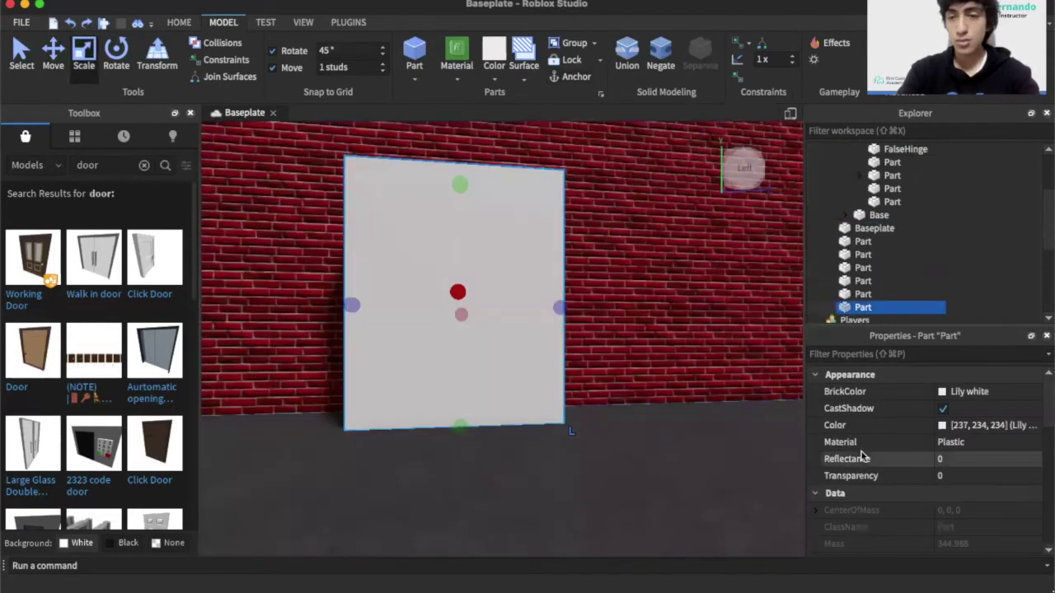
{"action": "scroll", "coordinate": [1002, 483], "scroll_direction": "down", "scroll_amount": 5}
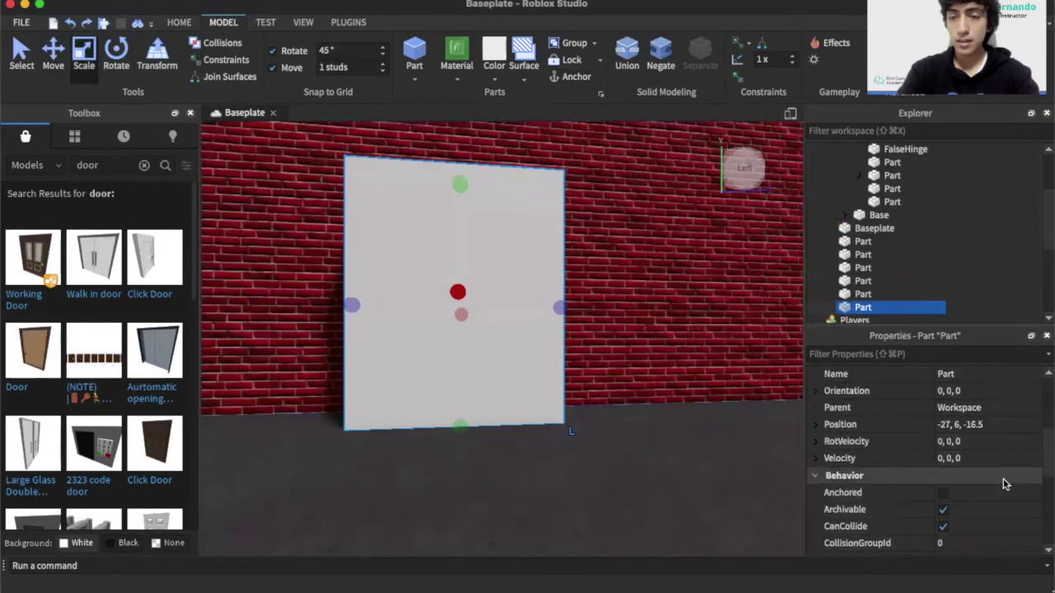
{"action": "scroll", "coordinate": [989, 461], "scroll_direction": "down", "scroll_amount": 5}
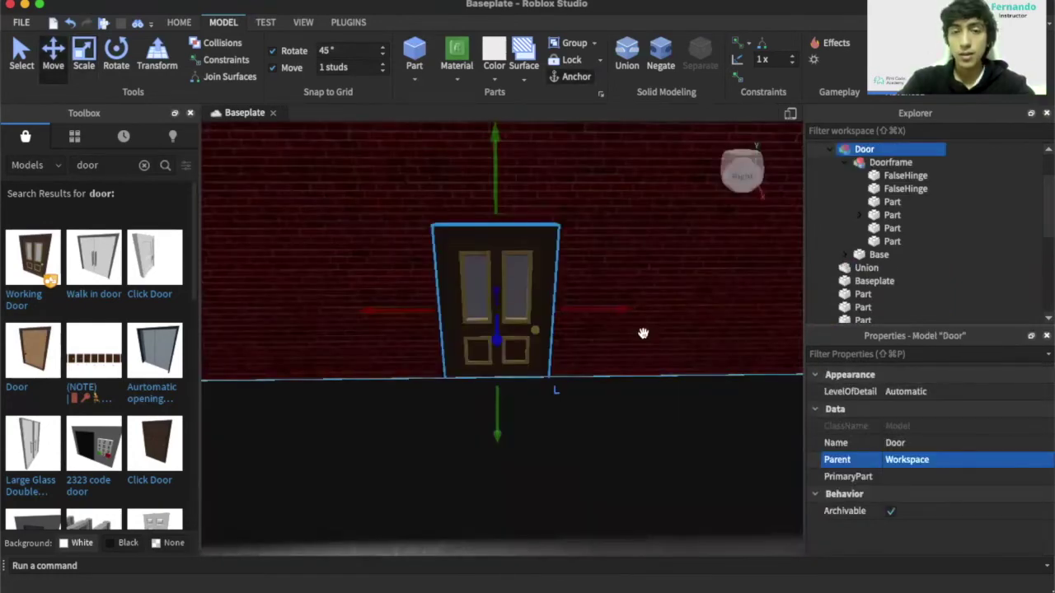
Move the Door model slightly through the wall's thickness to seat its frame in the doorway, checking the fit from both sides
{"action": "left_click", "coordinate": [642, 334]}
{"action": "left_click", "coordinate": [497, 300]}
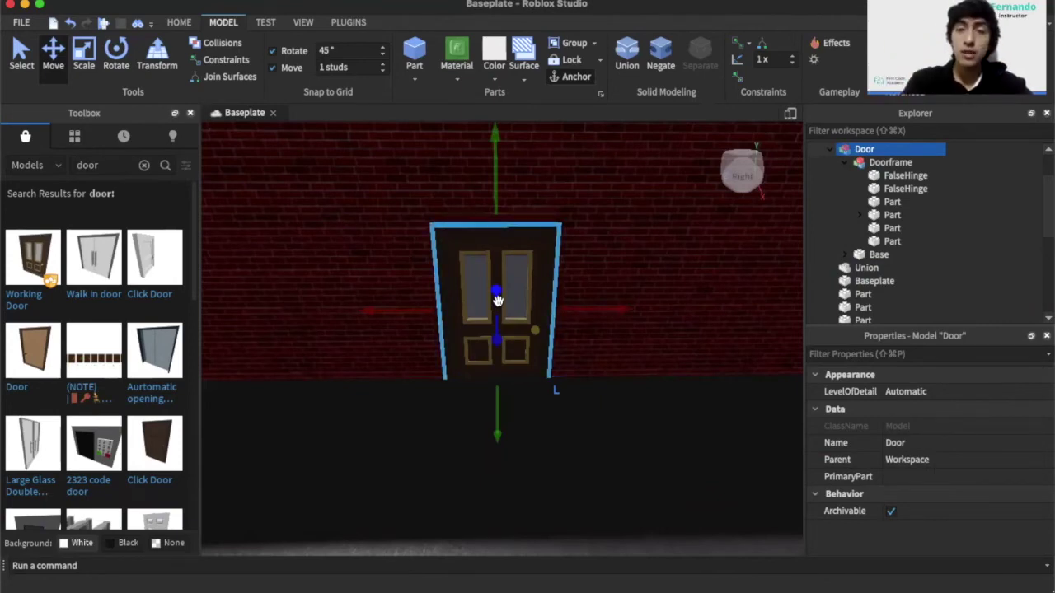
{"action": "right_click_drag", "start_coordinate": [497, 301], "coordinate": [498, 302]}
{"action": "key", "text": "w"}
{"action": "key", "text": "w"}
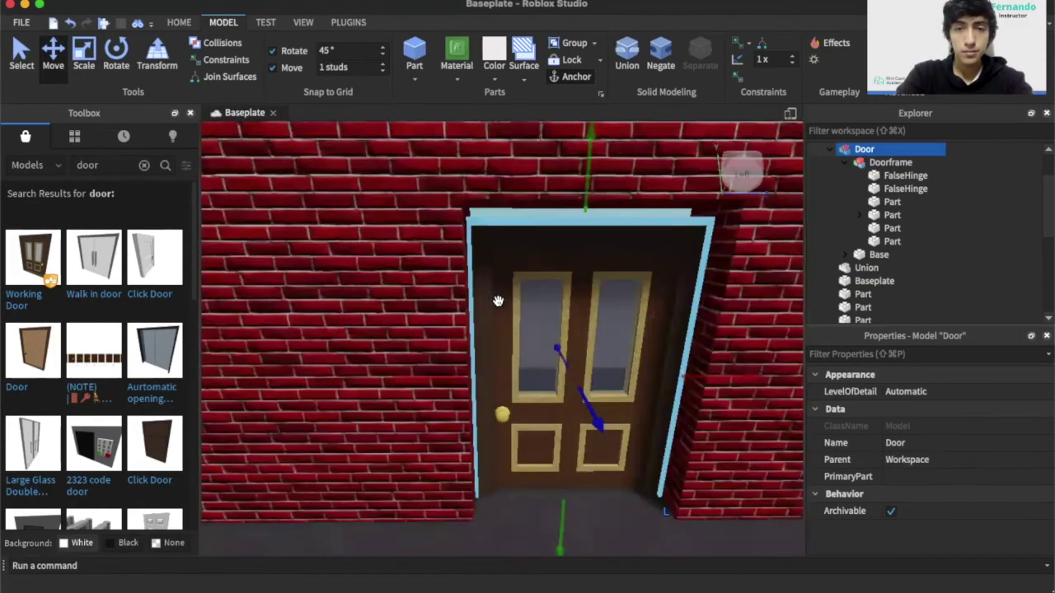
{"action": "scroll", "coordinate": [581, 414], "scroll_direction": "up", "scroll_amount": 3}
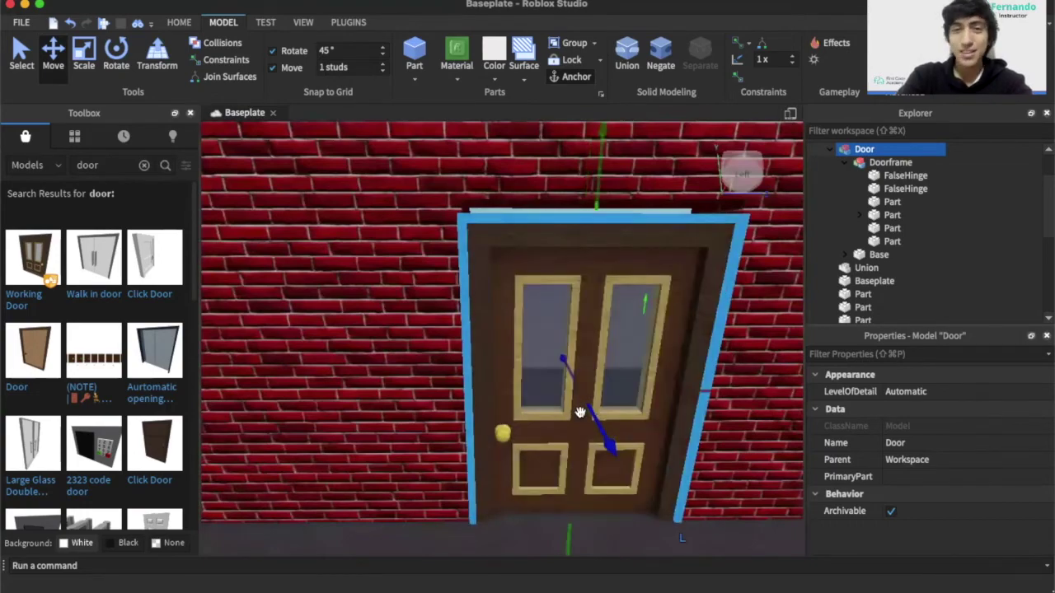
{"action": "right_click_drag", "start_coordinate": [580, 413], "coordinate": [579, 384]}
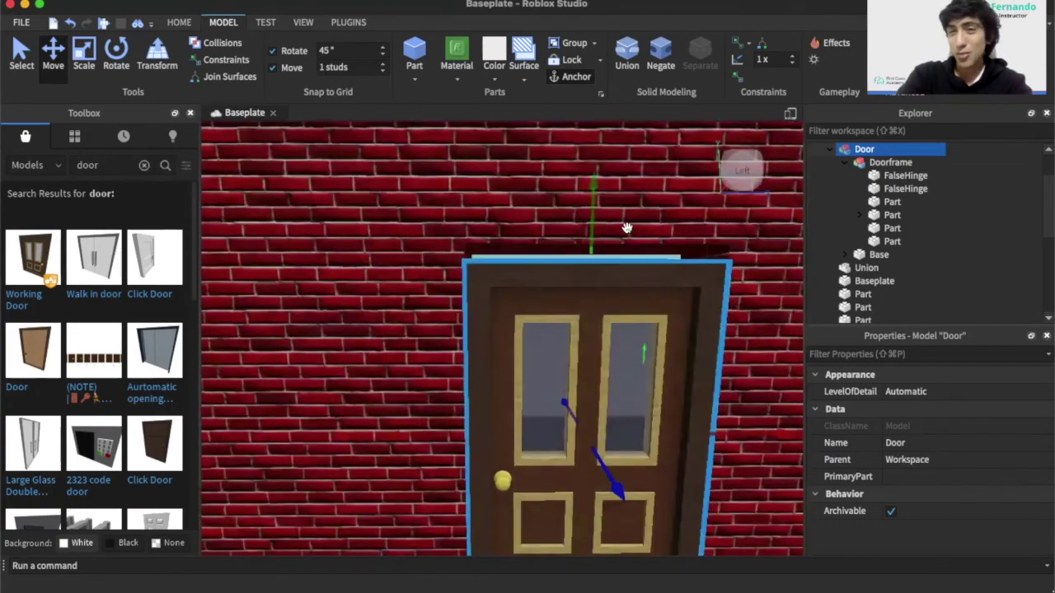
{"action": "right_click_drag", "start_coordinate": [619, 385], "coordinate": [618, 386]}
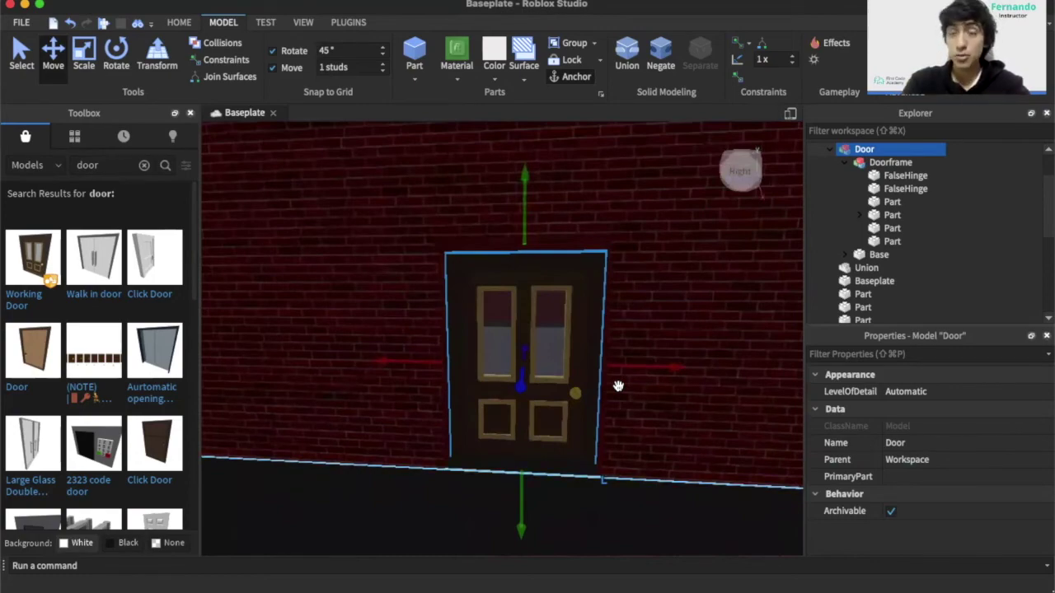
{"action": "right_click_drag", "start_coordinate": [618, 385], "coordinate": [618, 386]}
Insert a new block part and move it down to the middle of a brick wall without a door
{"action": "left_click", "coordinate": [516, 453]}
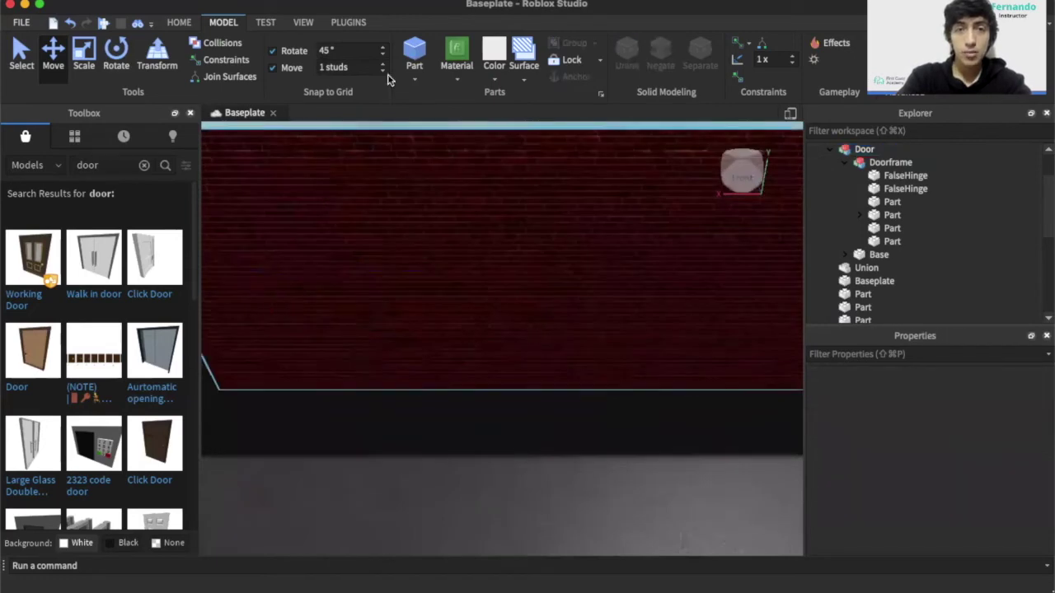
{"action": "left_click", "coordinate": [414, 51]}
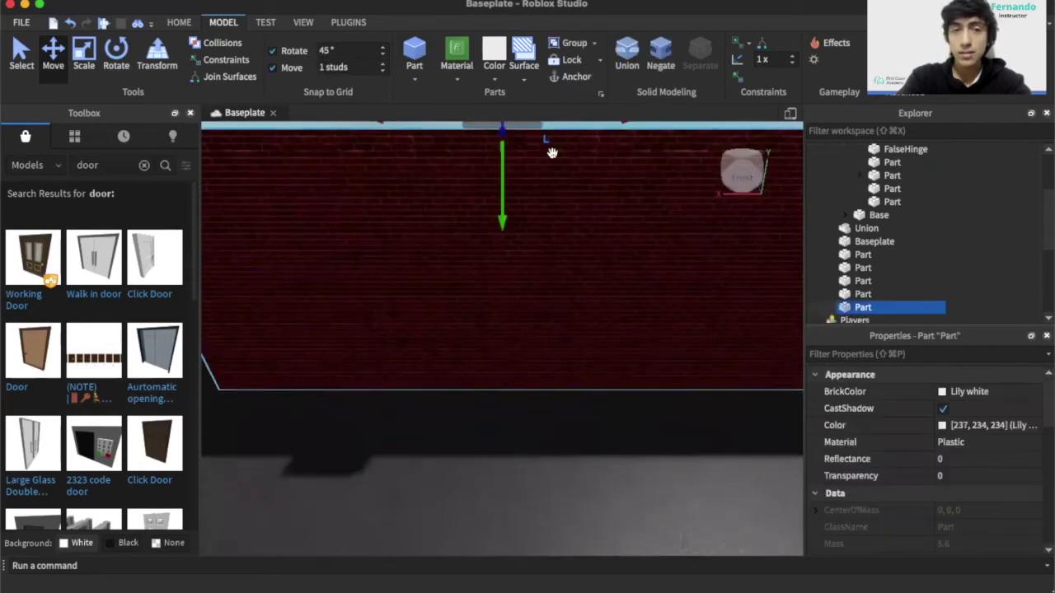
{"action": "right_click_drag", "start_coordinate": [553, 157], "coordinate": [553, 157]}
{"action": "left_click_drag", "start_coordinate": [517, 196], "coordinate": [362, 321]}
{"action": "left_click_drag", "start_coordinate": [360, 321], "coordinate": [471, 276]}
Scale the new block into a wide, window-sized rectangle that passes through the brick wall
{"action": "key", "text": "super+3"}
{"action": "left_click_drag", "start_coordinate": [362, 303], "coordinate": [379, 416]}
{"action": "right_click_drag", "start_coordinate": [379, 416], "coordinate": [390, 409]}
{"action": "left_click_drag", "start_coordinate": [447, 382], "coordinate": [495, 376]}
{"action": "right_click_drag", "start_coordinate": [496, 376], "coordinate": [495, 376]}
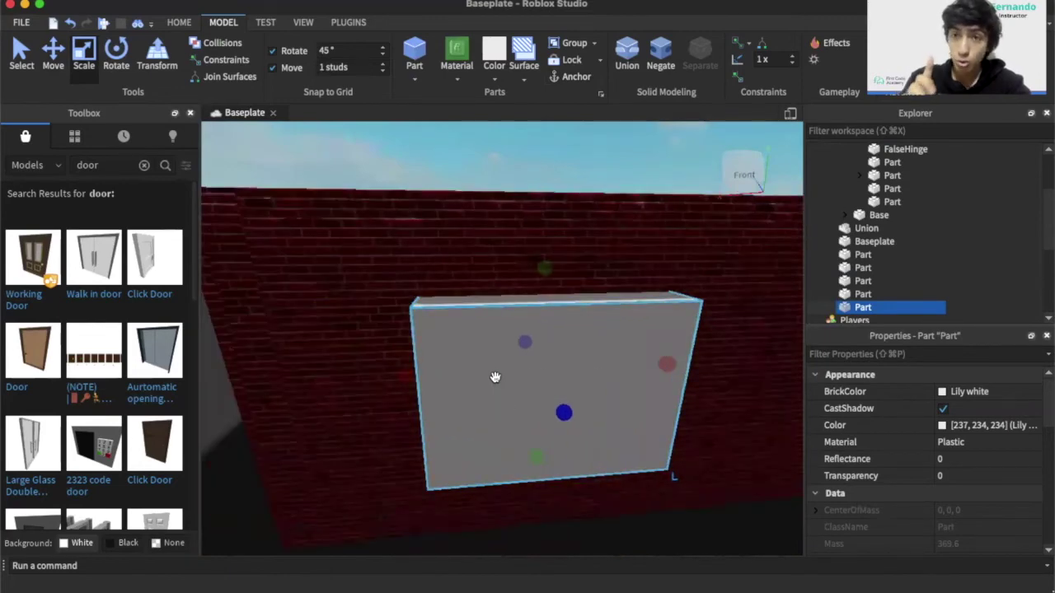
Duplicate the window block in place and cut the window opening by negating one copy and uniting it with the brick wall
{"action": "key", "text": "super+d"}
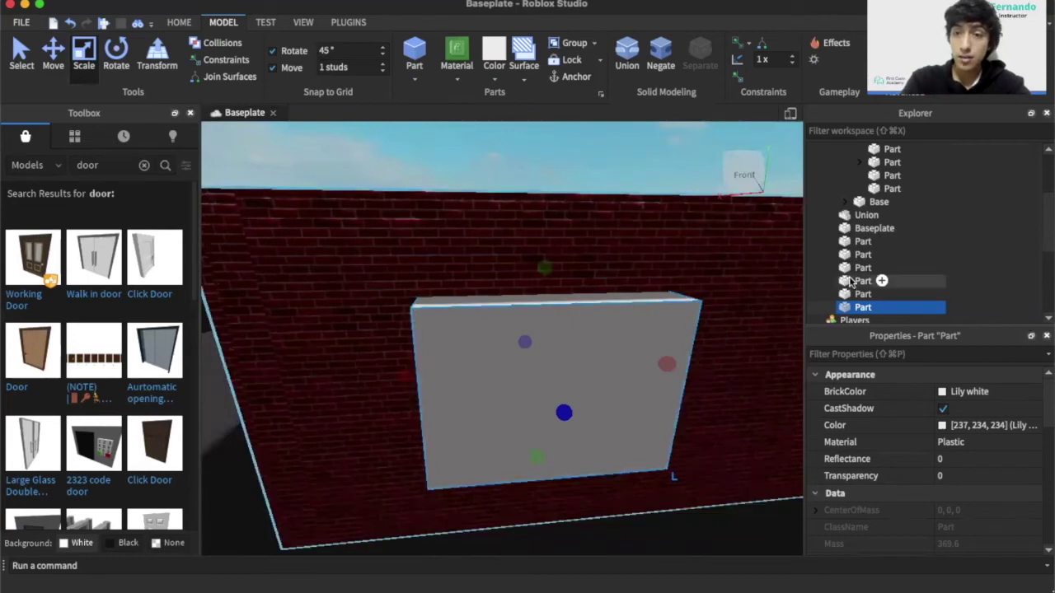
{"action": "left_click", "coordinate": [874, 294]}
{"action": "left_click", "coordinate": [861, 306]}
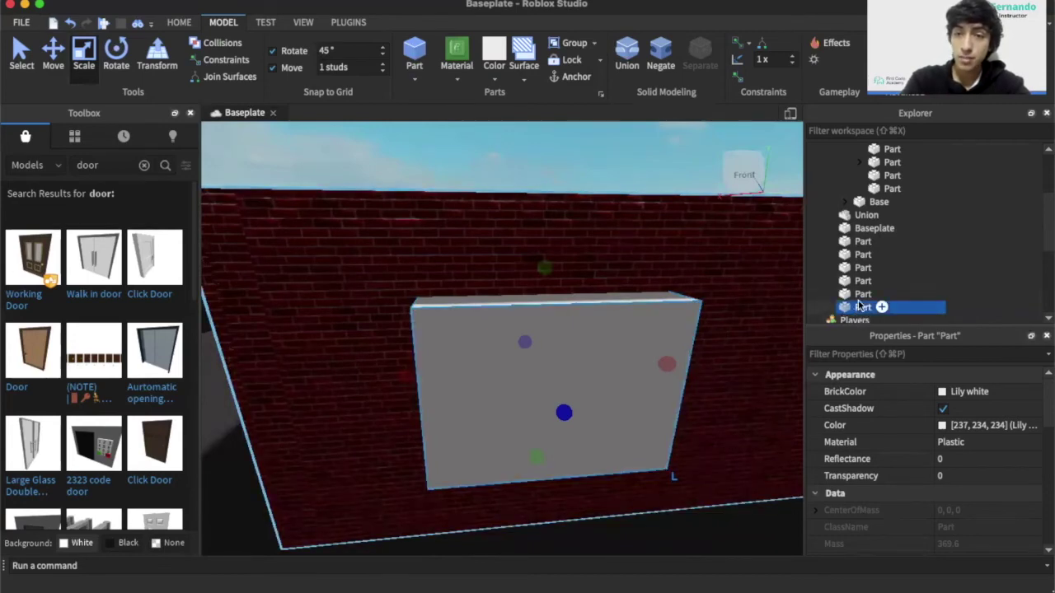
{"action": "left_click", "coordinate": [863, 295]}
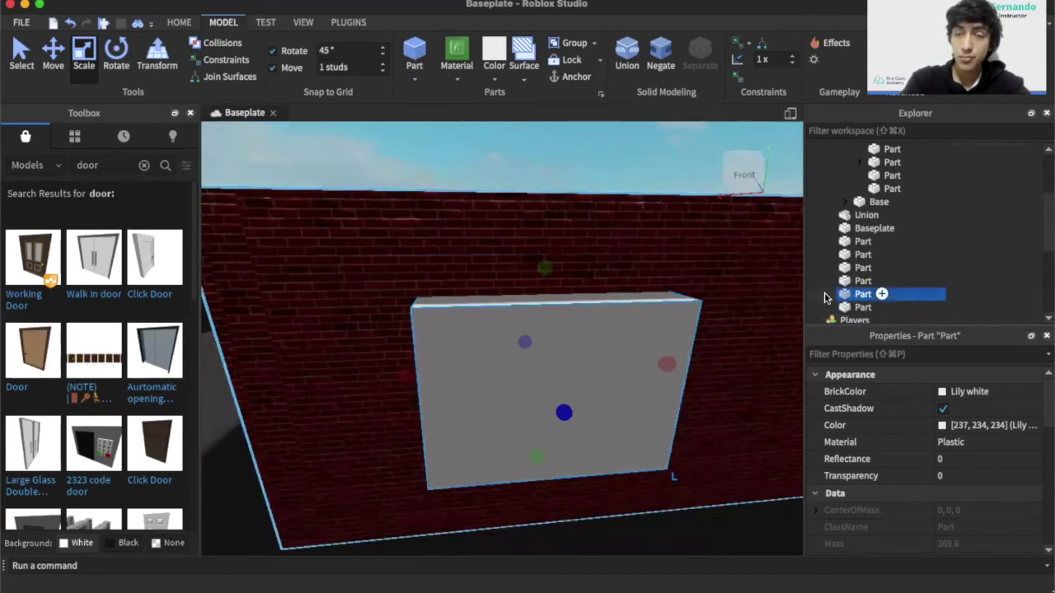
{"action": "left_click", "coordinate": [663, 56]}
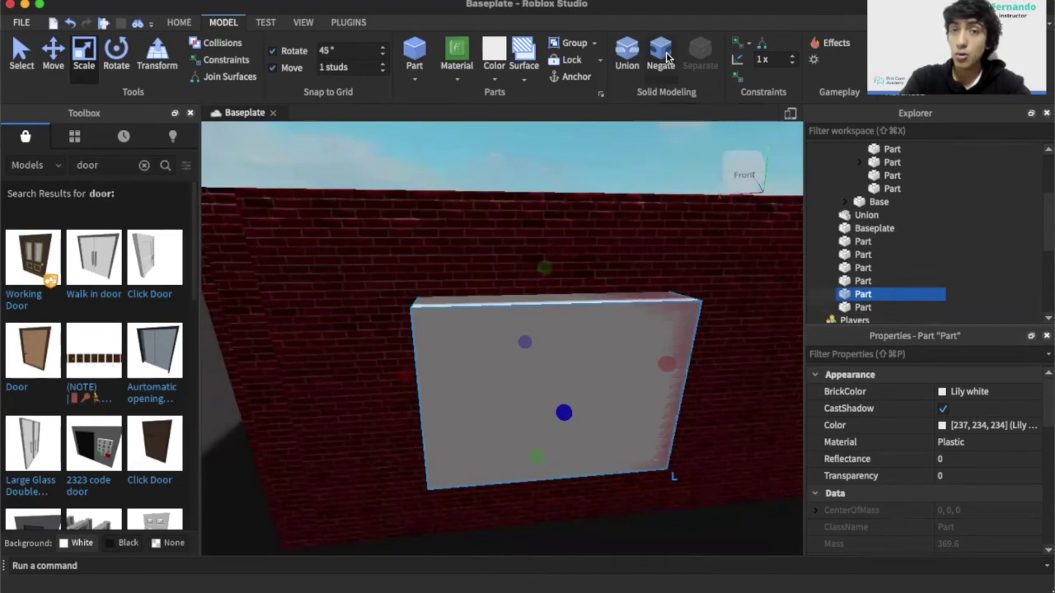
{"action": "left_click", "coordinate": [736, 263], "text": "shift"}
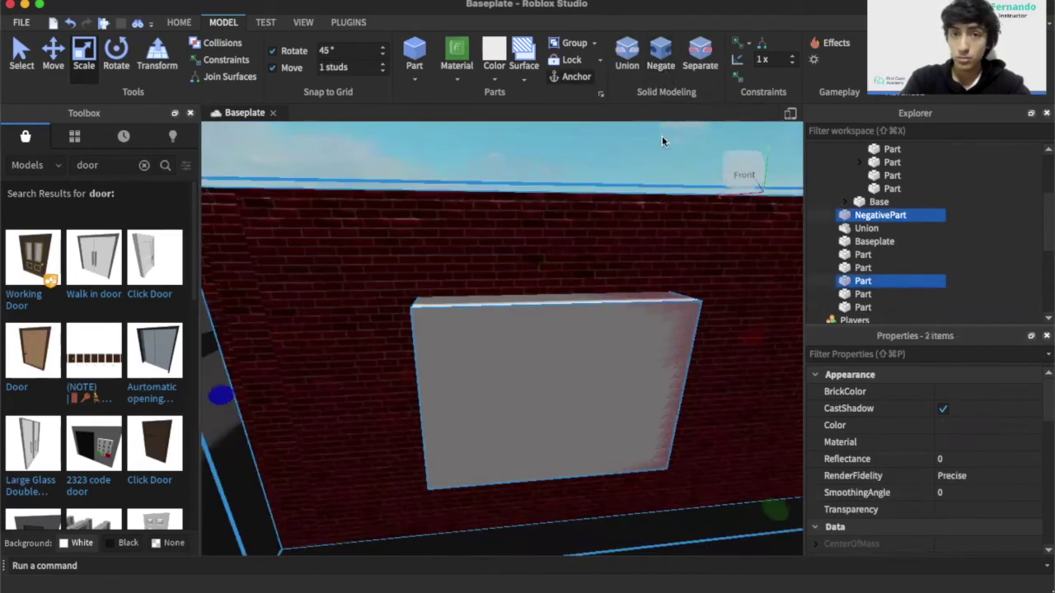
{"action": "left_click", "coordinate": [628, 56]}
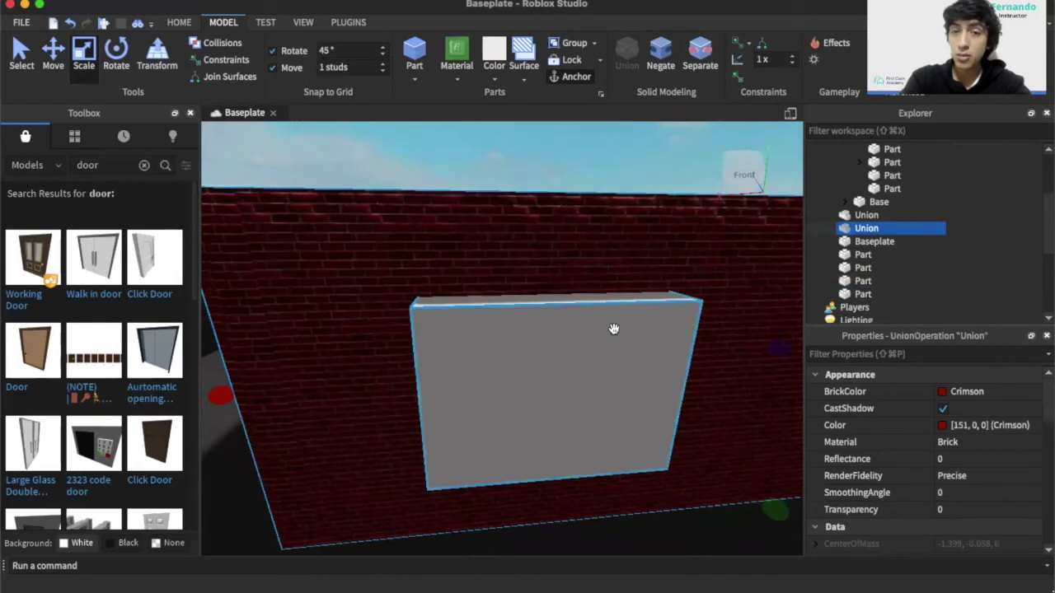
Scale down the remaining block's thickness from its front and back faces to form a thin pane within the window opening
{"action": "left_click", "coordinate": [615, 356]}
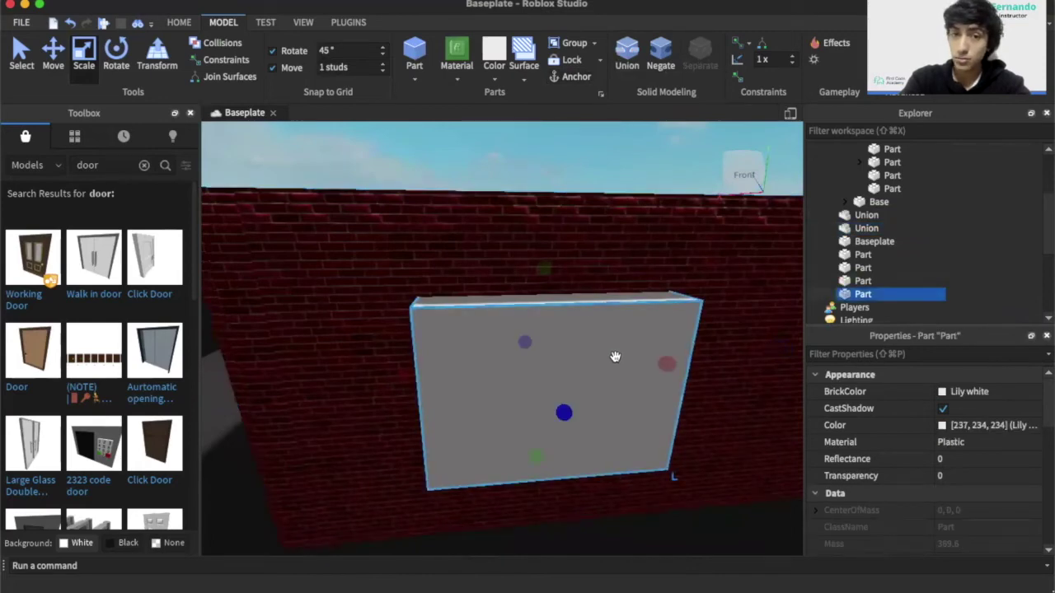
{"action": "left_click_drag", "start_coordinate": [564, 412], "coordinate": [556, 391]}
{"action": "right_click_drag", "start_coordinate": [555, 390], "coordinate": [558, 387]}
{"action": "key", "text": "a"}
{"action": "key", "text": "a"}
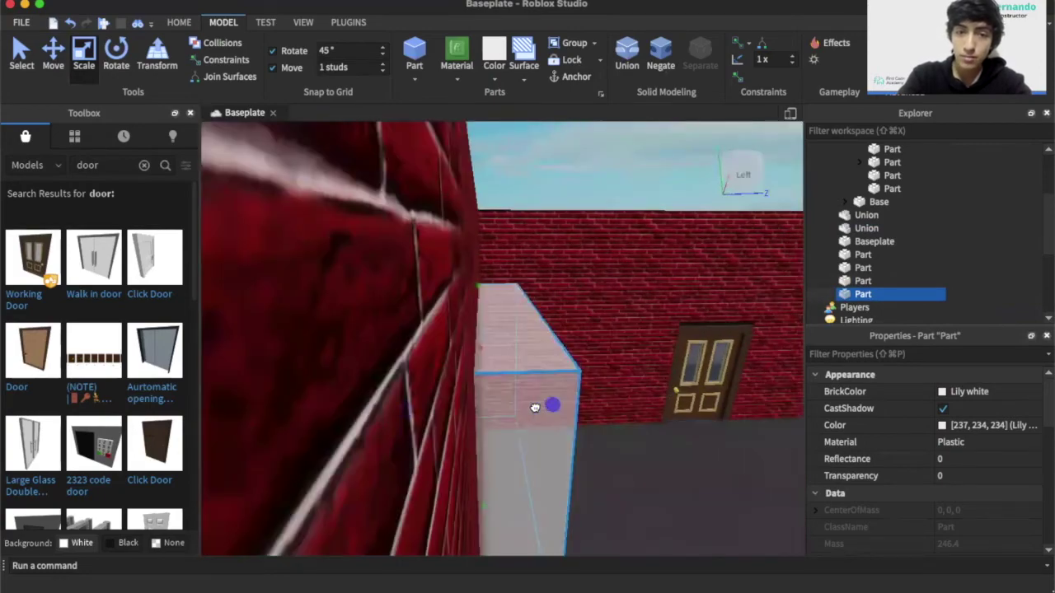
{"action": "right_click_drag", "start_coordinate": [495, 406], "coordinate": [496, 407]}
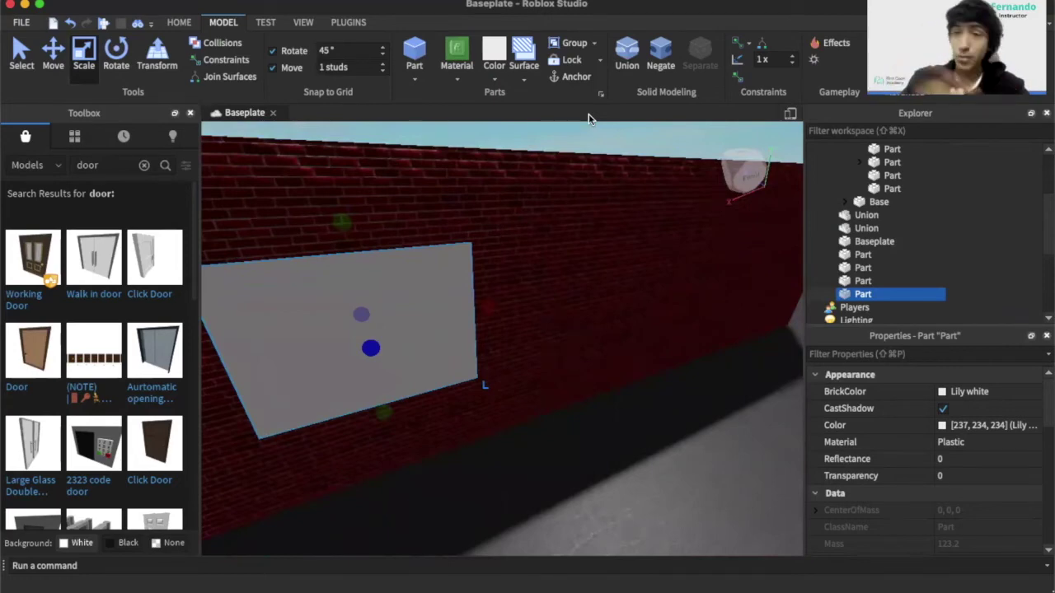
Colour the window pane Pastel Blue and set its material to Glass
{"action": "left_click", "coordinate": [502, 79]}
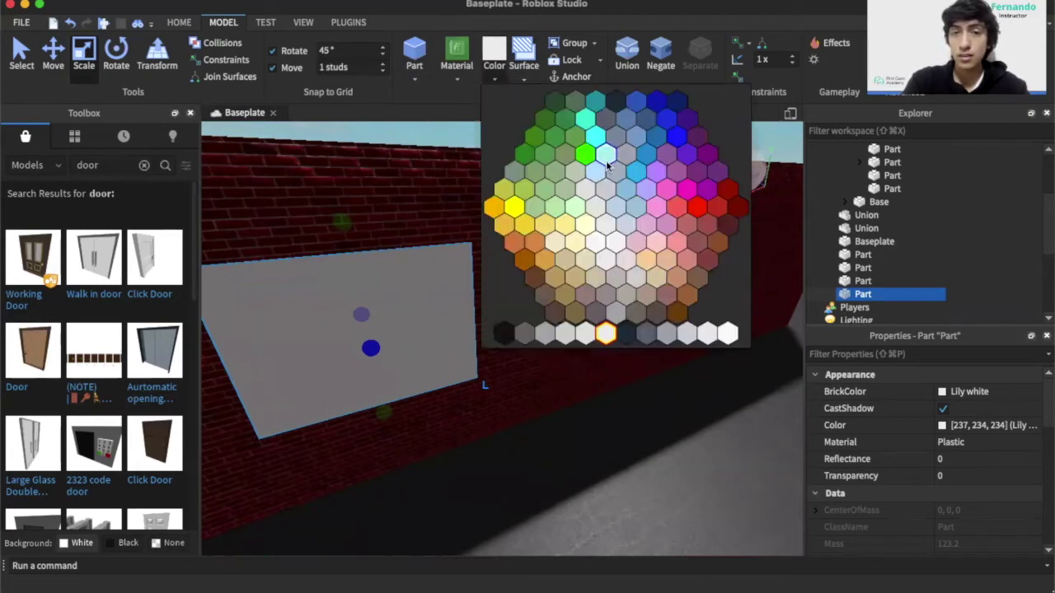
{"action": "left_click", "coordinate": [626, 190]}
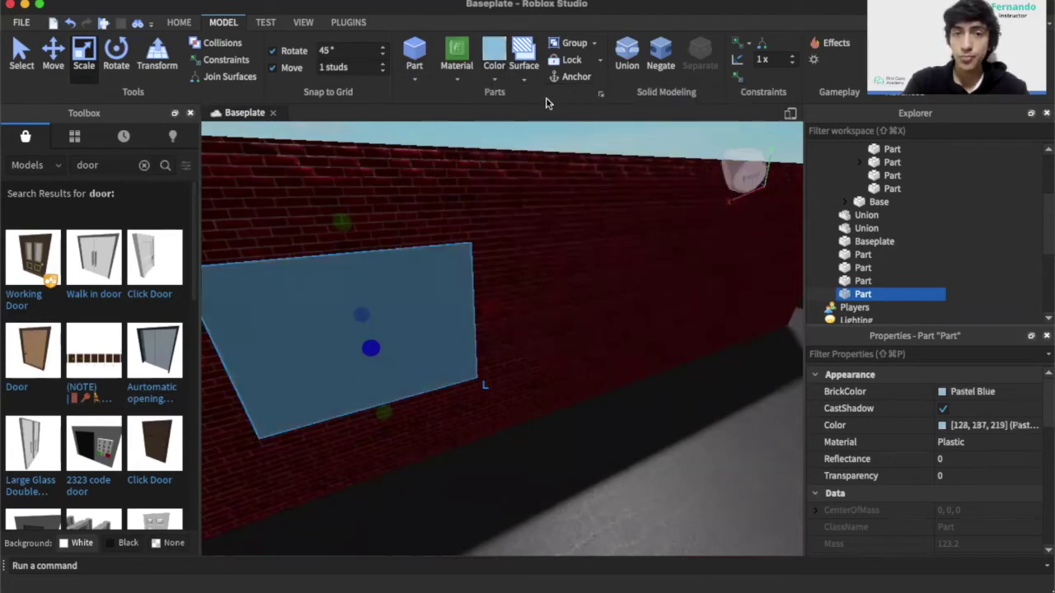
{"action": "left_click", "coordinate": [457, 80]}
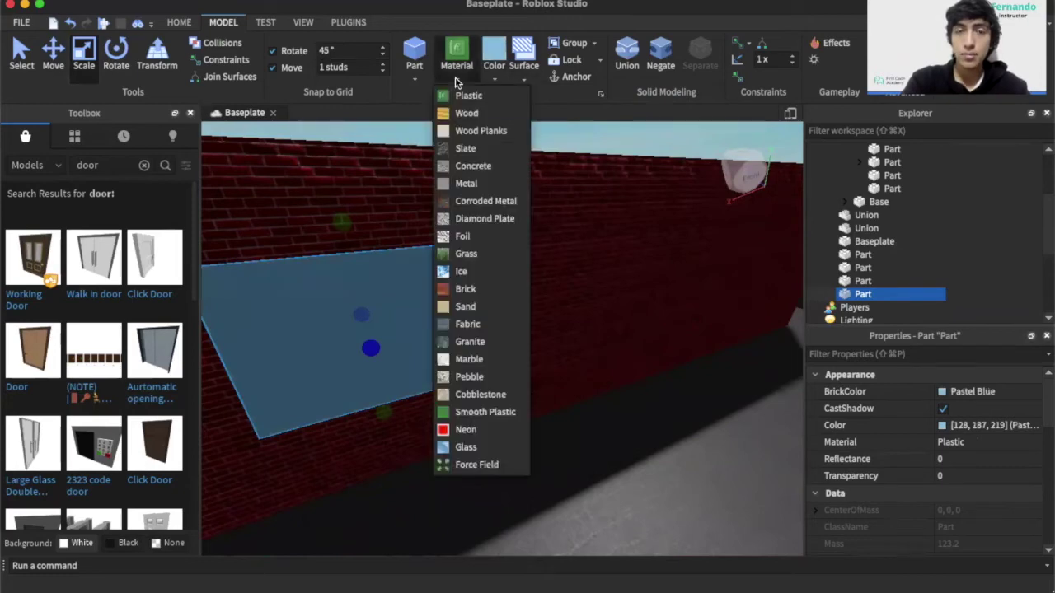
{"action": "left_click", "coordinate": [466, 447]}
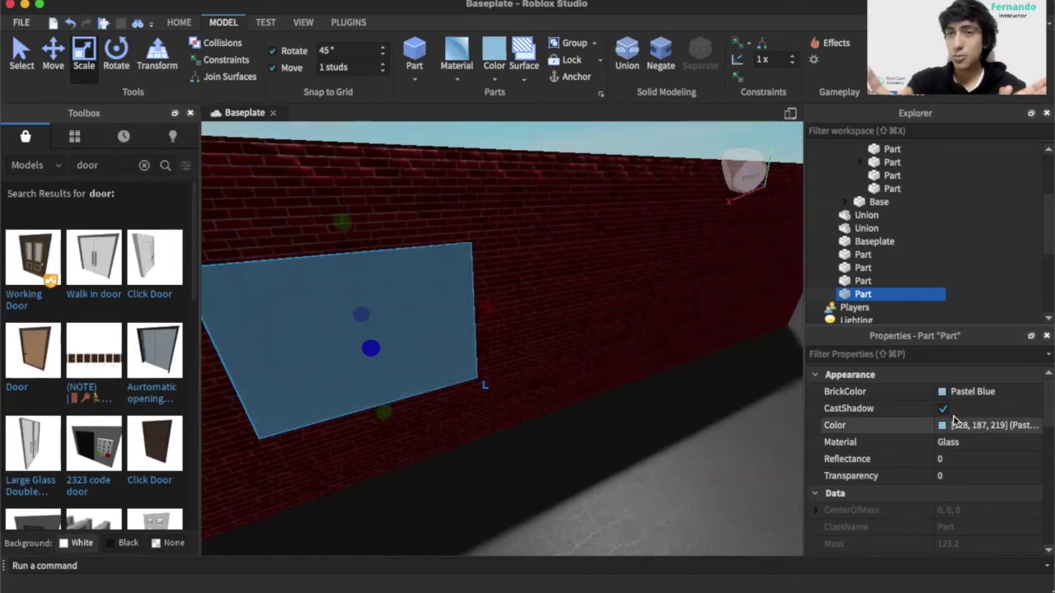
{"action": "scroll", "coordinate": [993, 459], "scroll_direction": "down", "scroll_amount": 1}
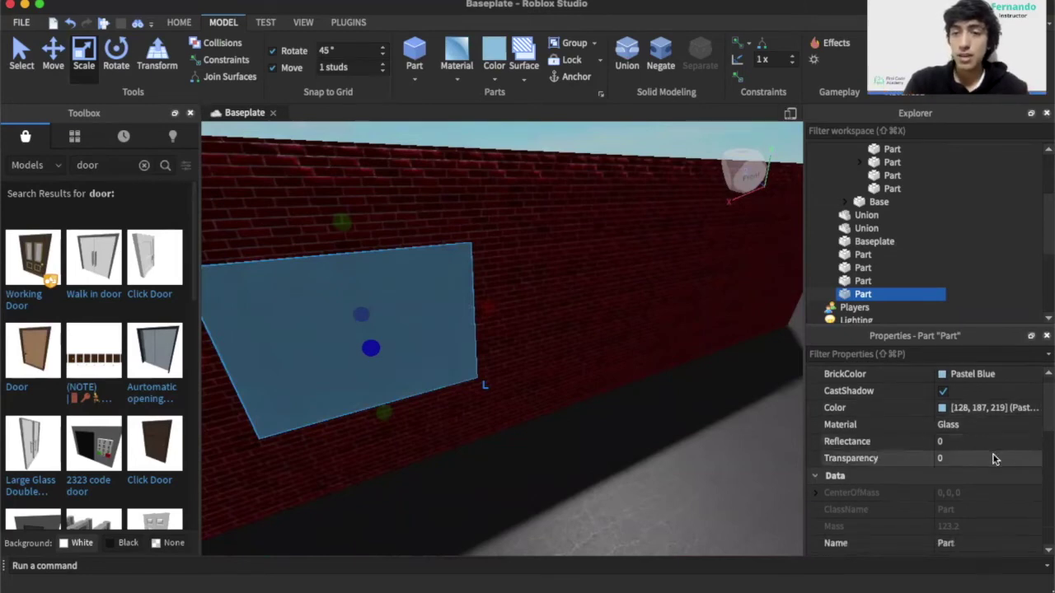
Set the window pane's transparency to 0.7
{"action": "left_click", "coordinate": [974, 459]}
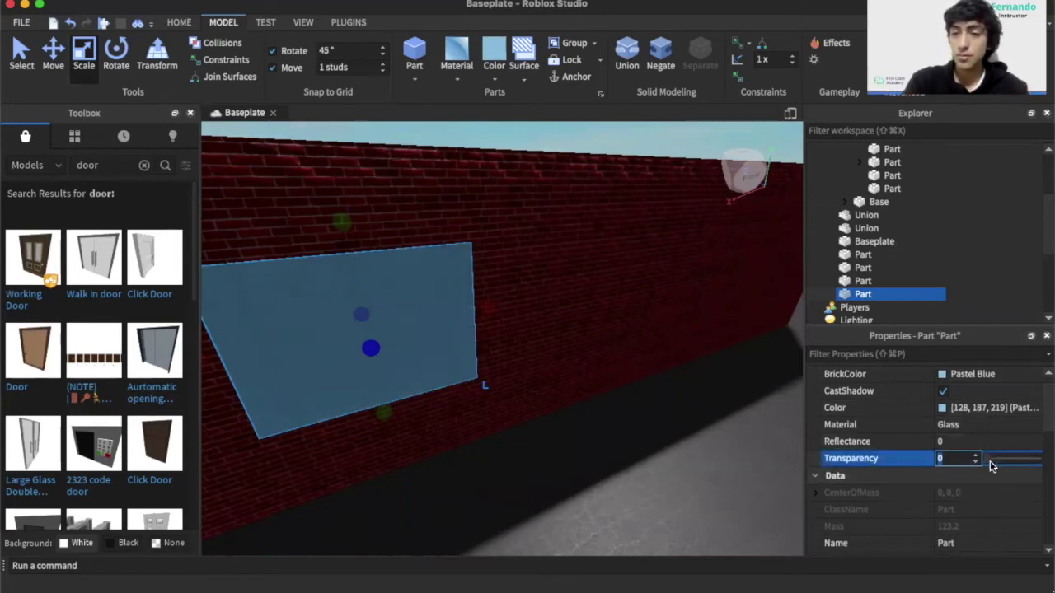
{"action": "left_click_drag", "start_coordinate": [992, 466], "coordinate": [1013, 463]}
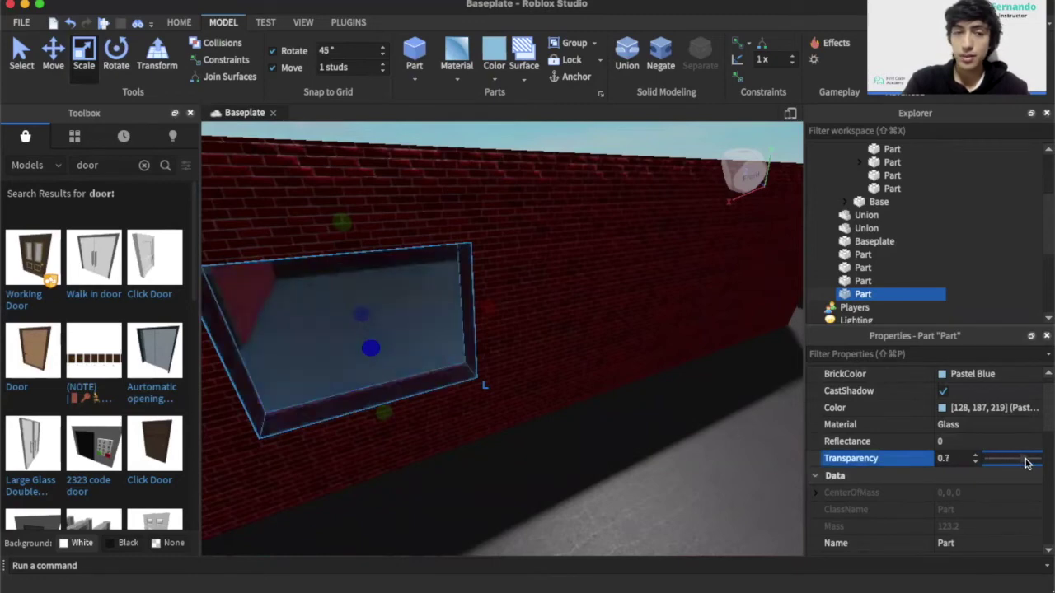
{"action": "key", "text": "d"}
{"action": "left_click", "coordinate": [574, 496]}
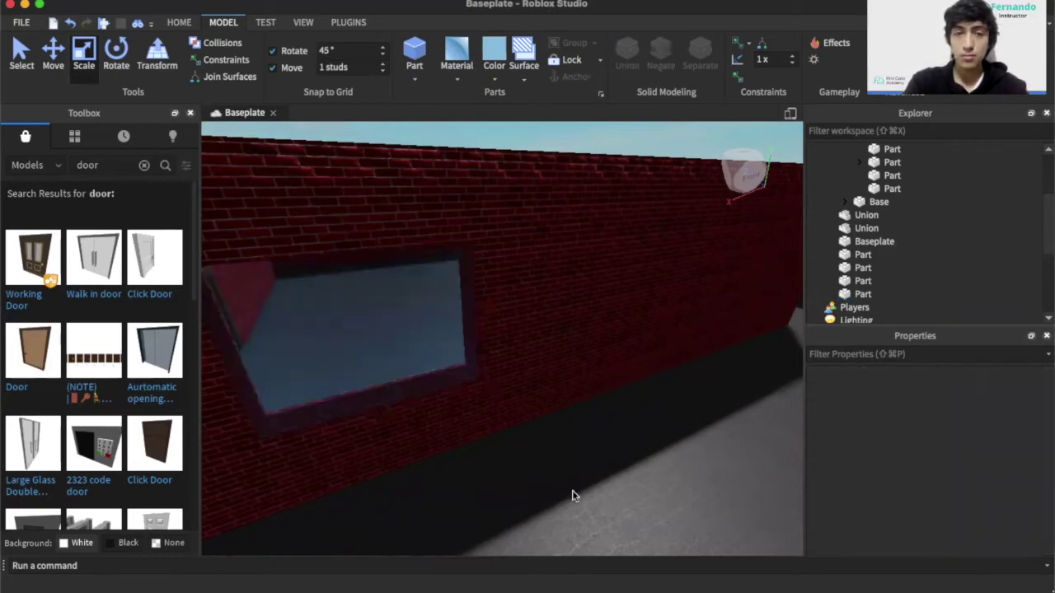
{"action": "key", "text": "w"}
{"action": "key", "text": "w"}
{"action": "right_click_drag", "start_coordinate": [574, 496], "coordinate": [574, 495]}
{"action": "key", "text": "w"}
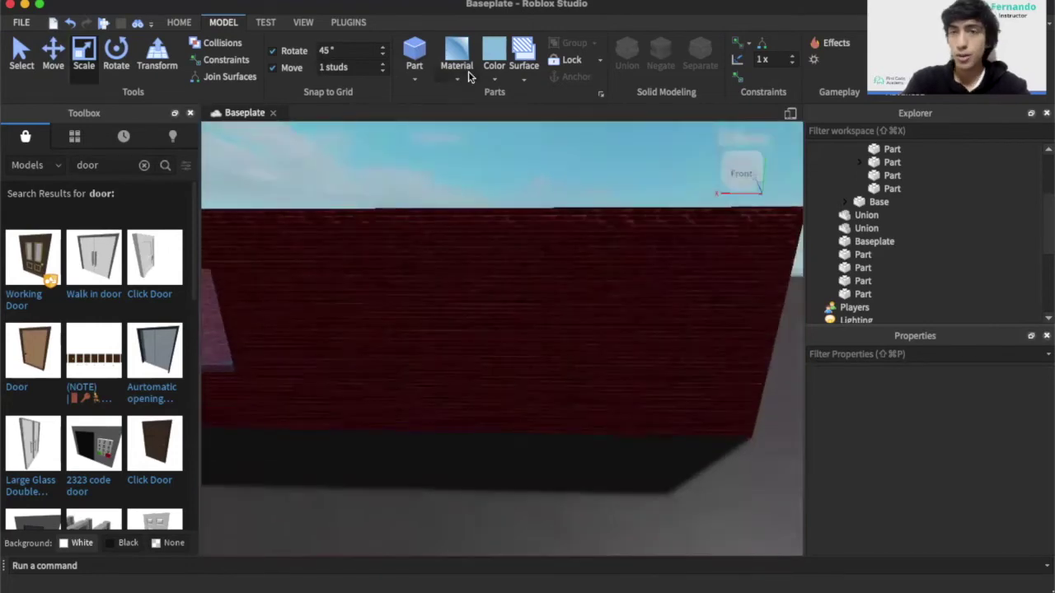
Insert a new Institutional white block and position it so that it passes through the adjacent brick wall
{"action": "left_click", "coordinate": [494, 78]}
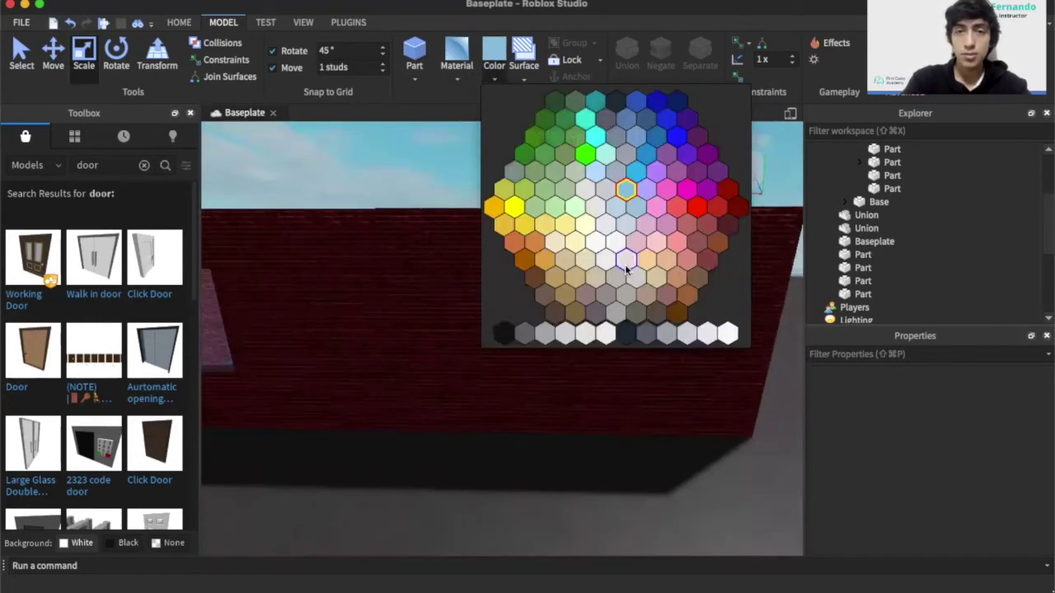
{"action": "left_click", "coordinate": [726, 333]}
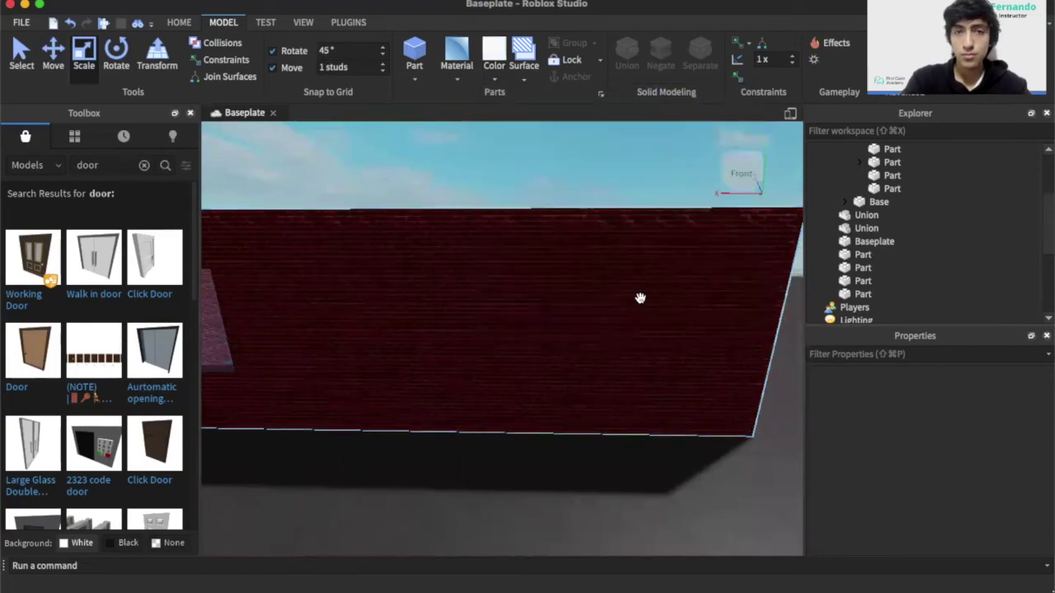
{"action": "right_click_drag", "start_coordinate": [640, 374], "coordinate": [641, 376]}
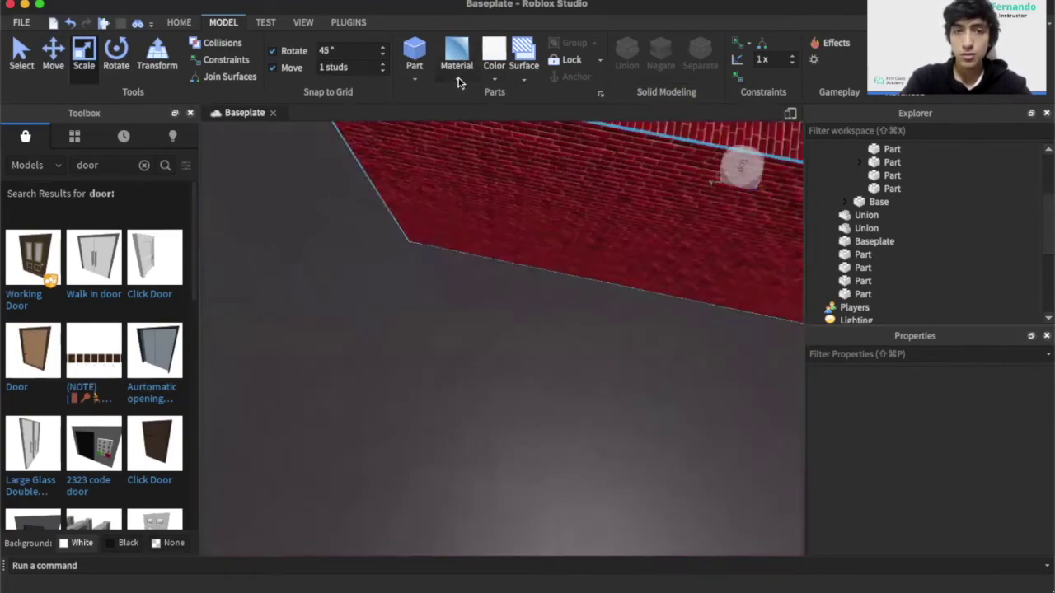
{"action": "right_click_drag", "start_coordinate": [495, 306], "coordinate": [497, 306]}
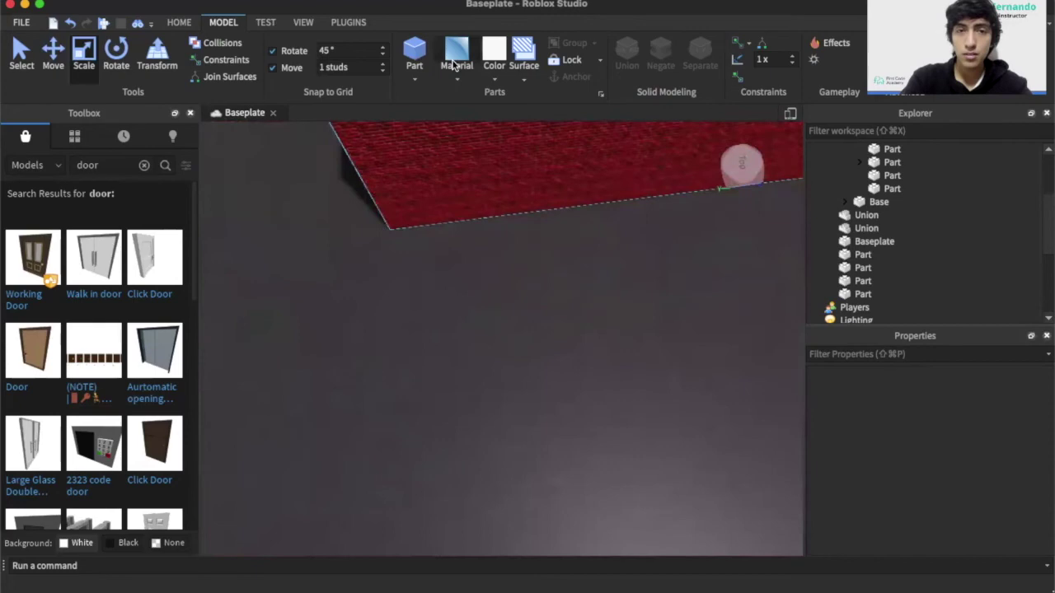
{"action": "left_click", "coordinate": [414, 58]}
{"action": "right_click_drag", "start_coordinate": [511, 339], "coordinate": [511, 339]}
{"action": "left_click_drag", "start_coordinate": [471, 450], "coordinate": [341, 344]}
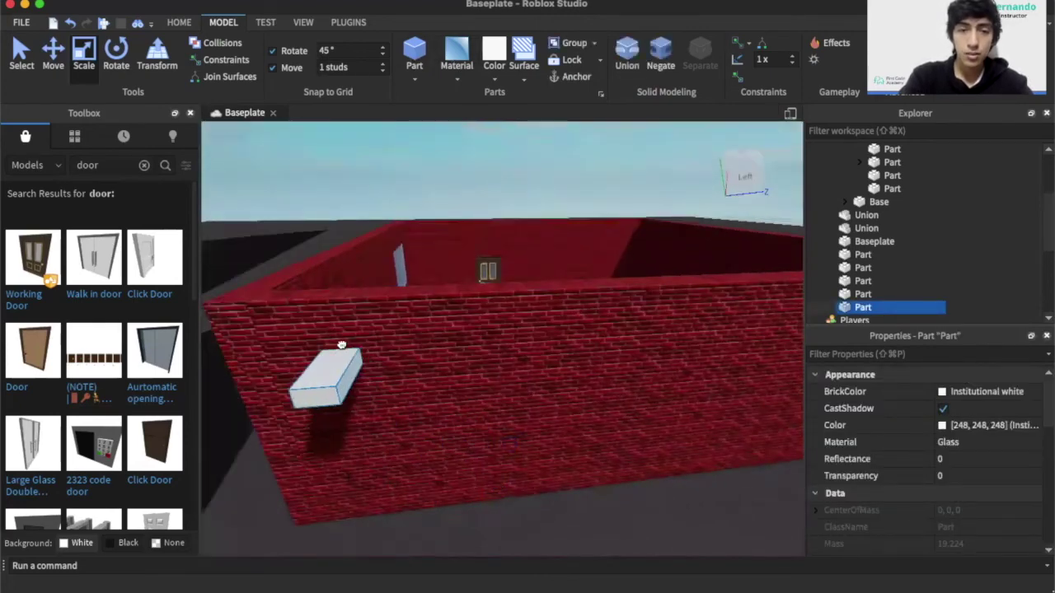
{"action": "key", "text": "super+2"}
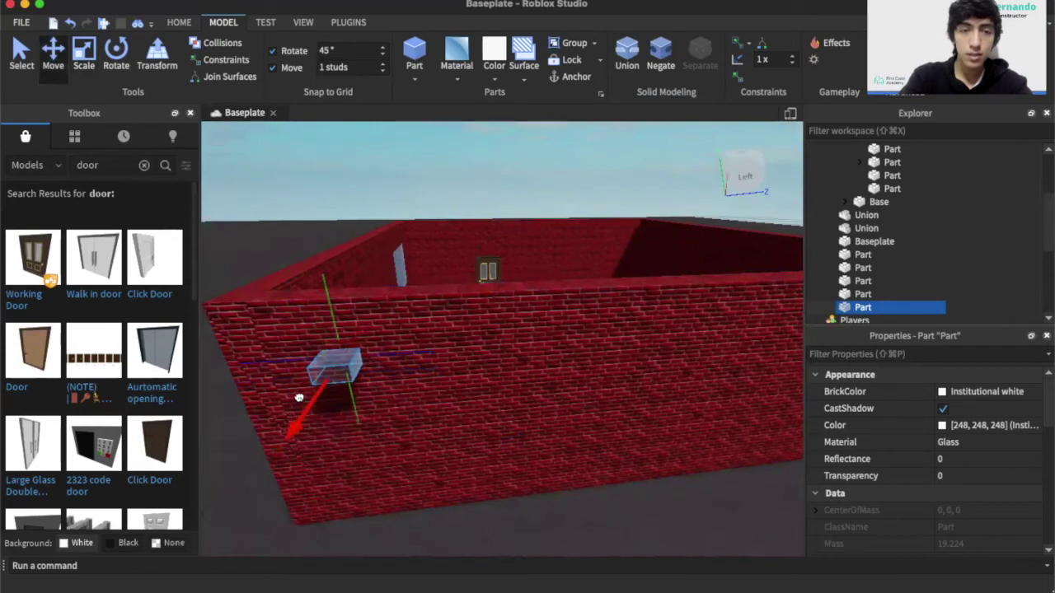
{"action": "left_click_drag", "start_coordinate": [299, 398], "coordinate": [310, 382]}
Scale the white block into a wide window-sized rectangle in the brick wall
{"action": "left_click", "coordinate": [85, 75]}
{"action": "left_click_drag", "start_coordinate": [383, 354], "coordinate": [501, 347]}
{"action": "left_click_drag", "start_coordinate": [395, 379], "coordinate": [412, 401]}
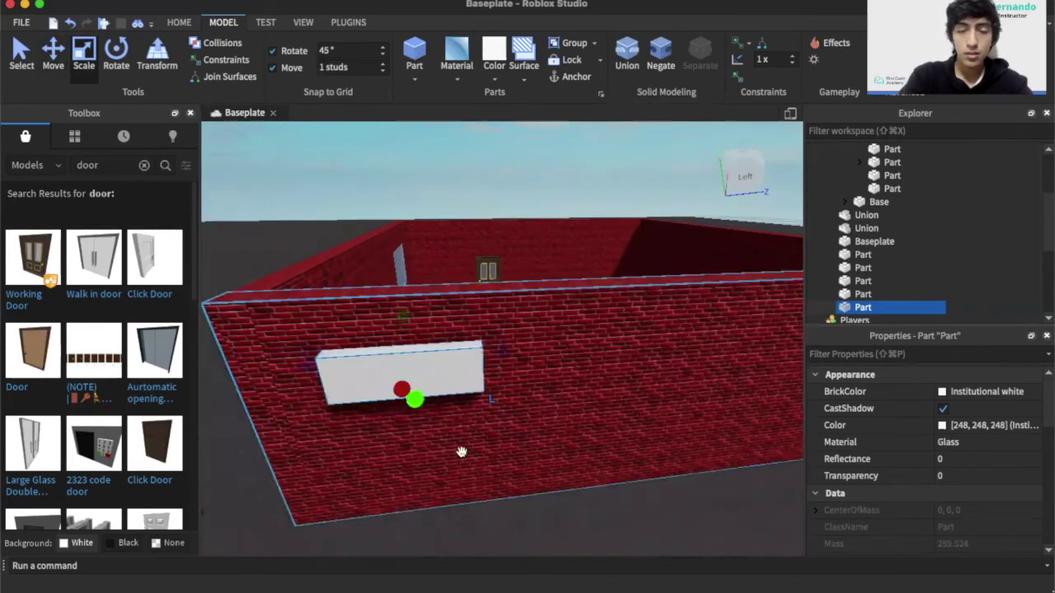
Cut the second window opening by negating a copy of the white block and uniting it with the brick wall
{"action": "key", "text": "super+shift+n"}
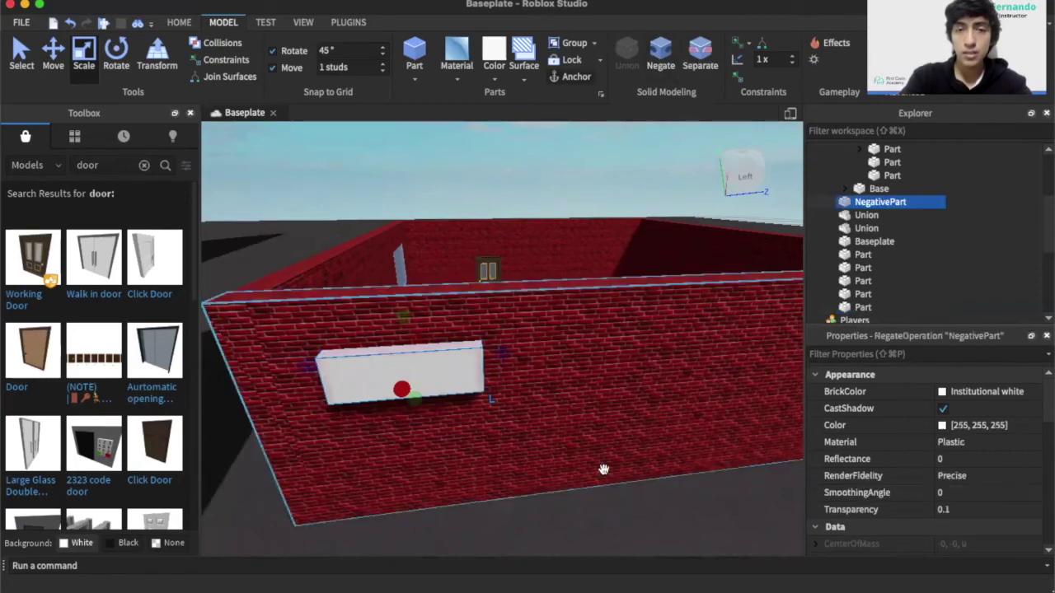
{"action": "left_click", "coordinate": [601, 473], "text": "shift"}
{"action": "key", "text": "super+shift+g"}
Thin the remaining white block into a pane, colour it Pastel Blue and give it a transparency of 0.5
{"action": "left_click", "coordinate": [399, 393]}
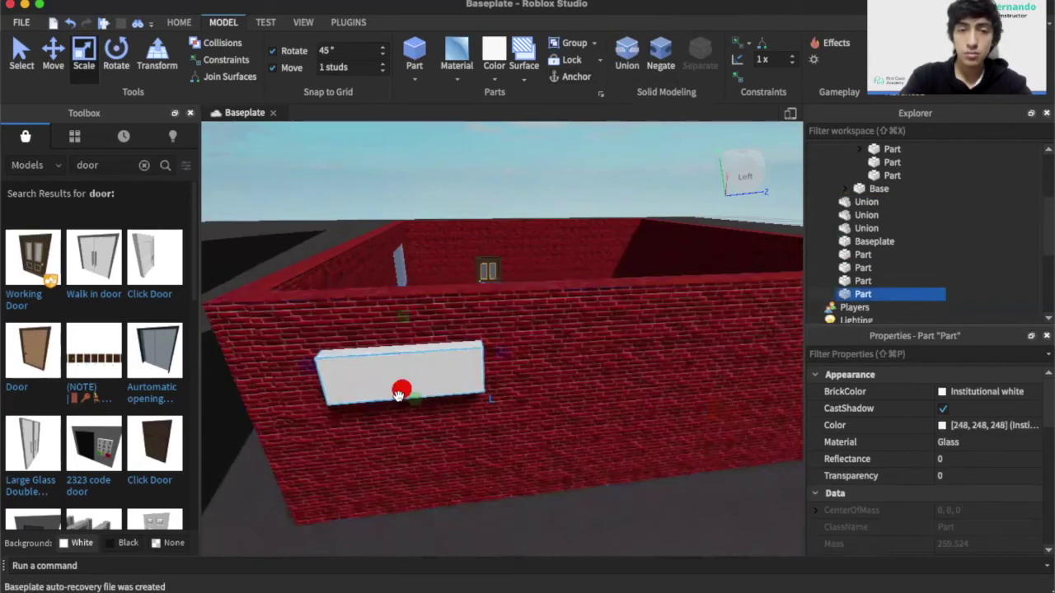
{"action": "right_click_drag", "start_coordinate": [400, 379], "coordinate": [492, 423]}
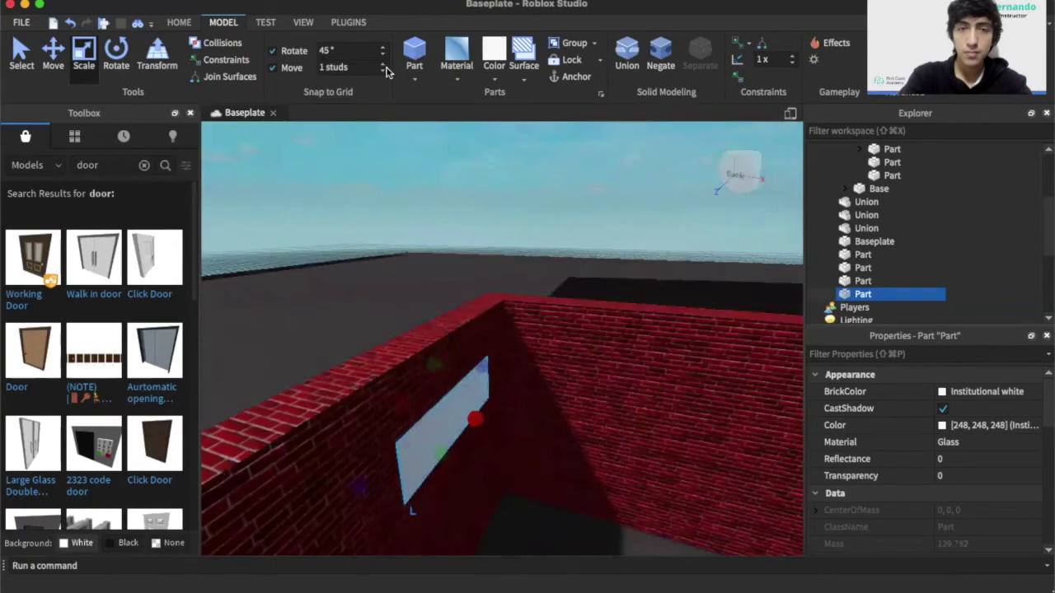
{"action": "left_click", "coordinate": [492, 66]}
{"action": "left_click", "coordinate": [631, 191]}
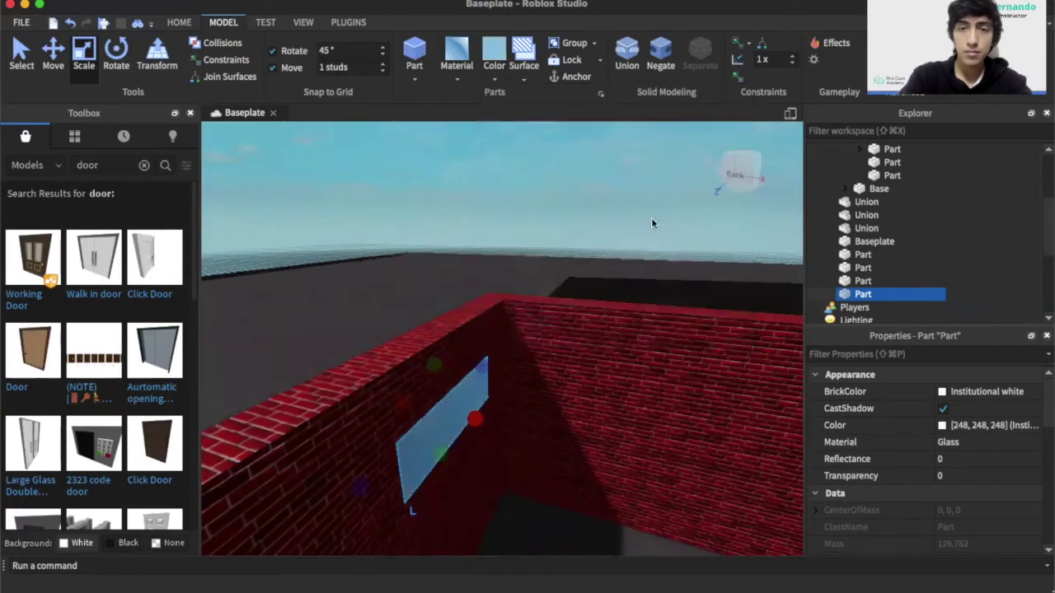
{"action": "left_click_drag", "start_coordinate": [985, 483], "coordinate": [1012, 483]}
{"action": "left_click", "coordinate": [285, 285]}
{"action": "scroll", "coordinate": [286, 285], "scroll_direction": "down", "scroll_amount": 10}
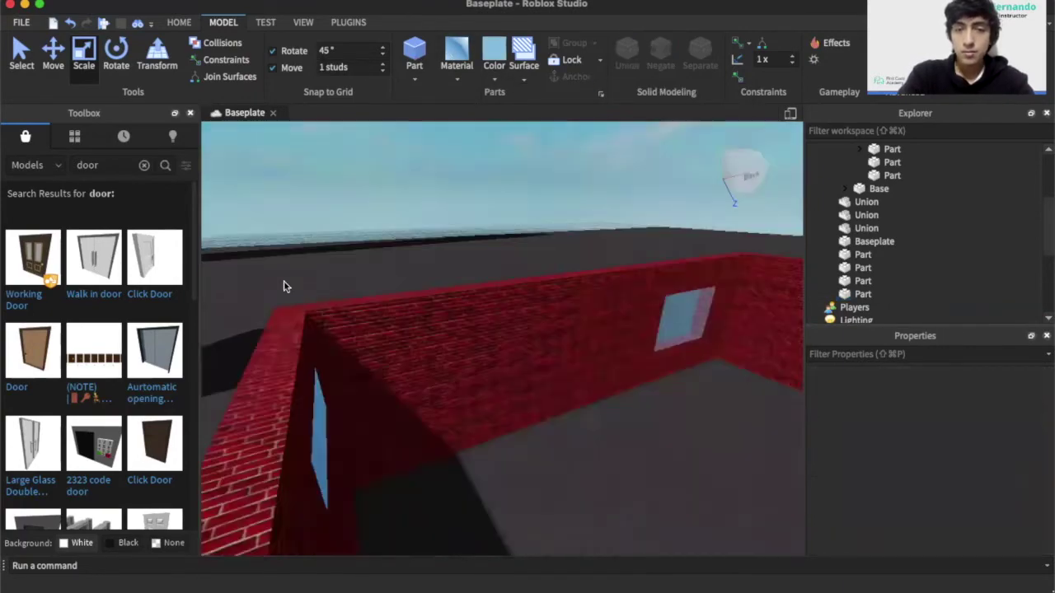
Insert a Pastel Blue glass block, place it in the uncut brick wall and scale it into a long window through the wall
{"action": "right_click_drag", "start_coordinate": [282, 286], "coordinate": [285, 283]}
{"action": "left_click", "coordinate": [411, 58]}
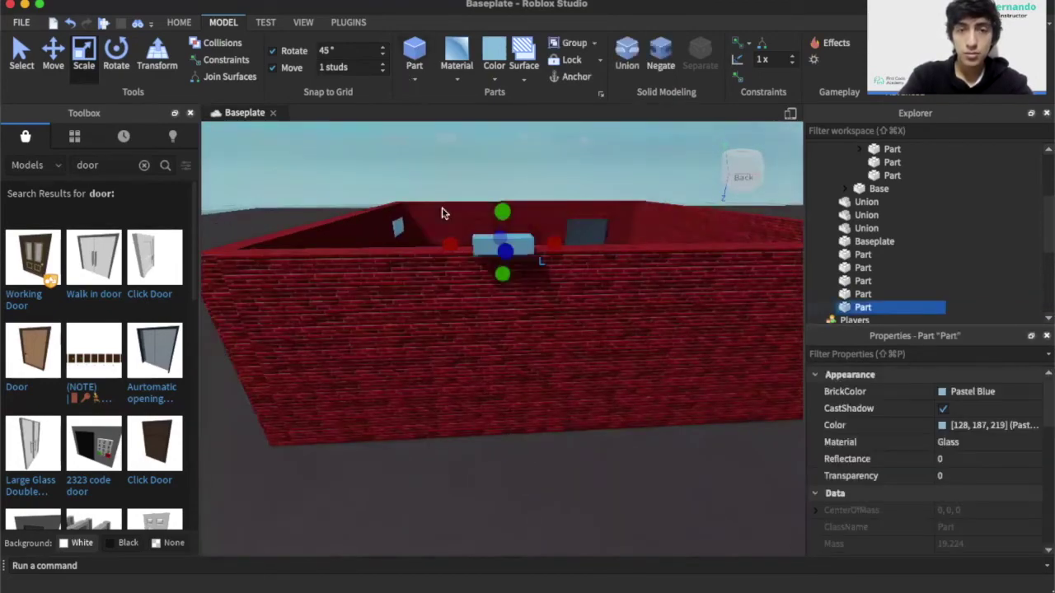
{"action": "left_click_drag", "start_coordinate": [515, 247], "coordinate": [314, 304]}
{"action": "left_click_drag", "start_coordinate": [464, 316], "coordinate": [796, 302]}
{"action": "left_click_drag", "start_coordinate": [479, 328], "coordinate": [483, 412]}
Cut the long window opening by negating a copy of the blue block and uniting it with its brick wall
{"action": "right_click_drag", "start_coordinate": [483, 412], "coordinate": [452, 418]}
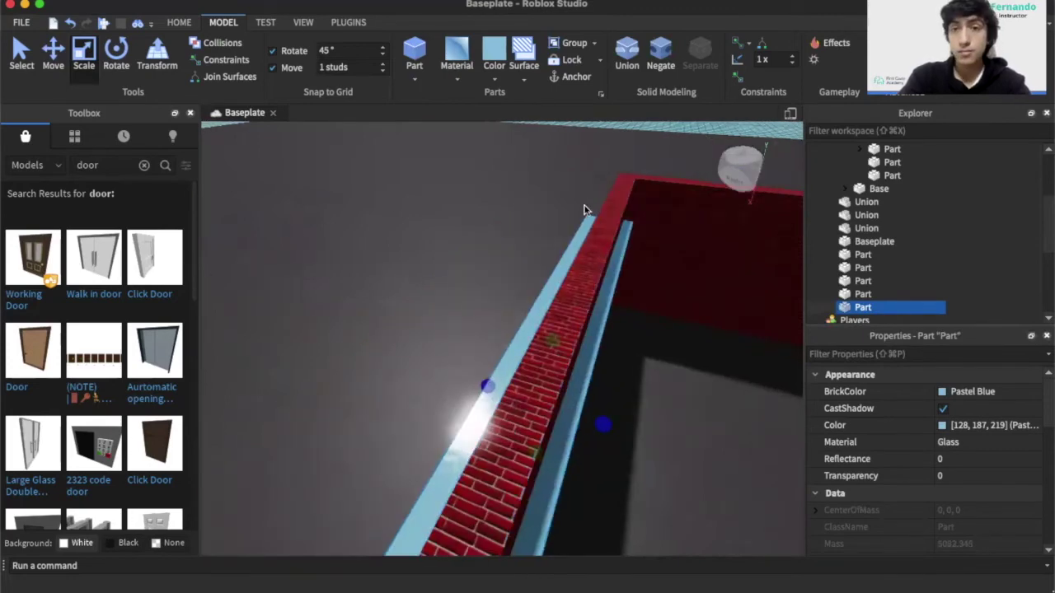
{"action": "left_click", "coordinate": [660, 55]}
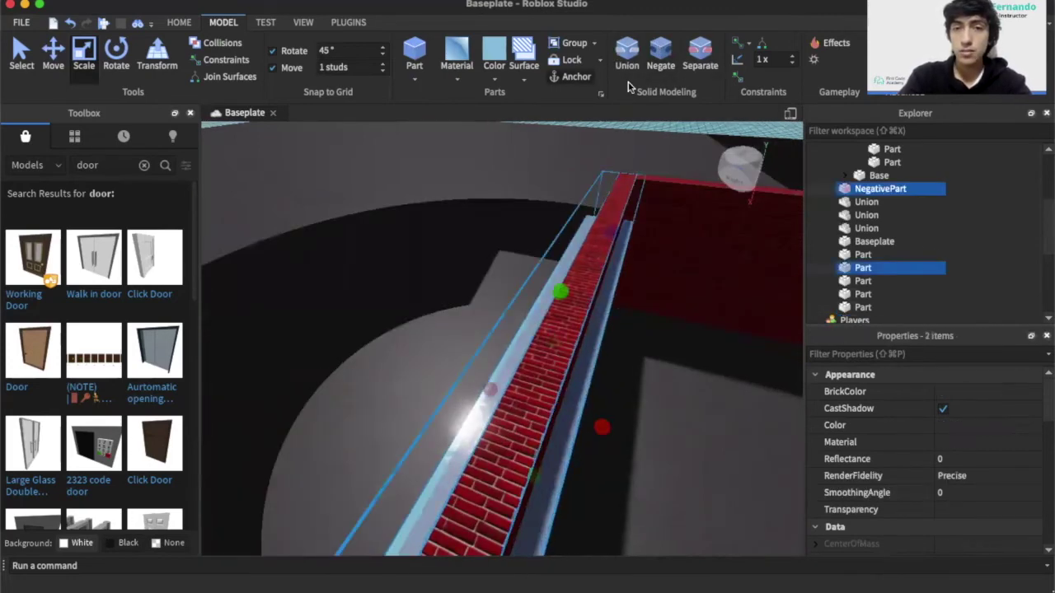
{"action": "left_click", "coordinate": [626, 56]}
Set the remaining long block's transparency to 0.5 and scale in both faces to form a thin pane within the wall
{"action": "left_click", "coordinate": [863, 295]}
{"action": "left_click", "coordinate": [1001, 478]}
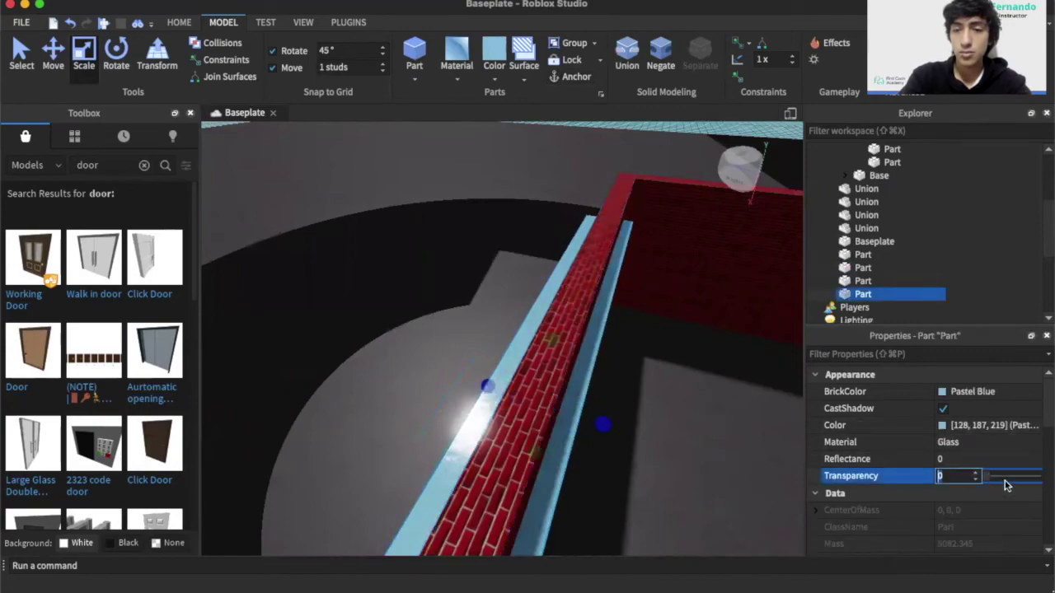
{"action": "left_click_drag", "start_coordinate": [1001, 477], "coordinate": [1027, 477]}
{"action": "left_click_drag", "start_coordinate": [602, 424], "coordinate": [568, 419]}
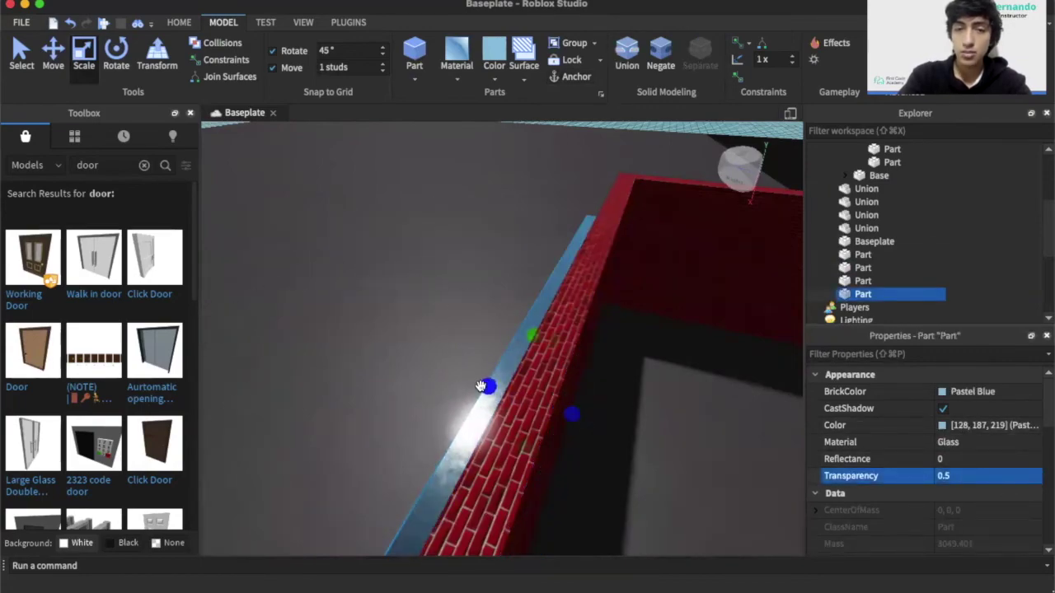
{"action": "left_click_drag", "start_coordinate": [486, 385], "coordinate": [508, 393]}
{"action": "right_click_drag", "start_coordinate": [505, 393], "coordinate": [461, 388]}
{"action": "scroll", "coordinate": [461, 389], "scroll_direction": "up", "scroll_amount": 3}
{"action": "scroll", "coordinate": [462, 389], "scroll_direction": "down", "scroll_amount": 3}
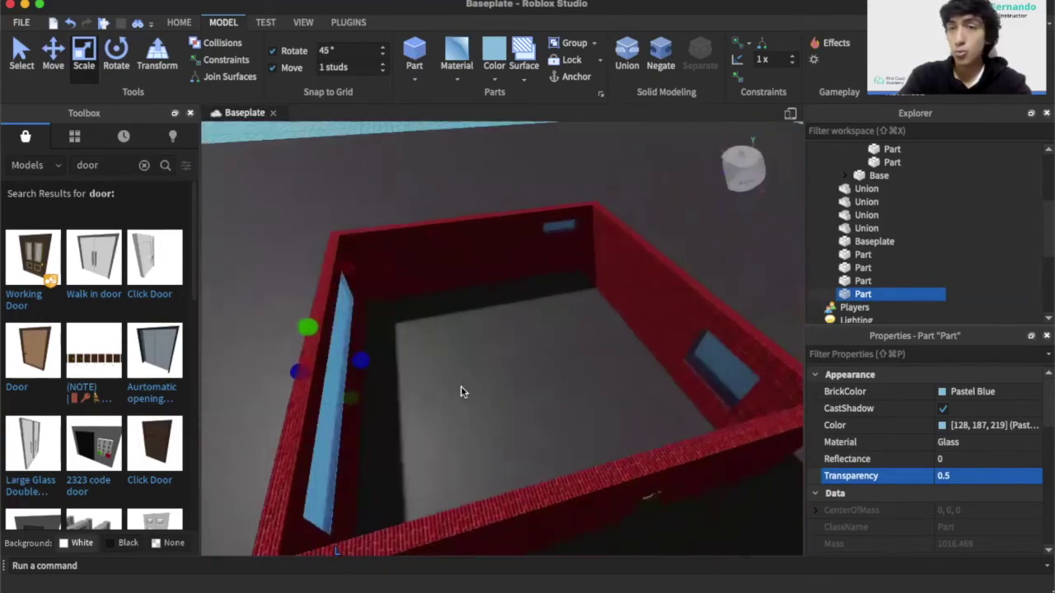
Select all four brick walls and unite them into a single object
{"action": "left_click", "coordinate": [413, 278]}
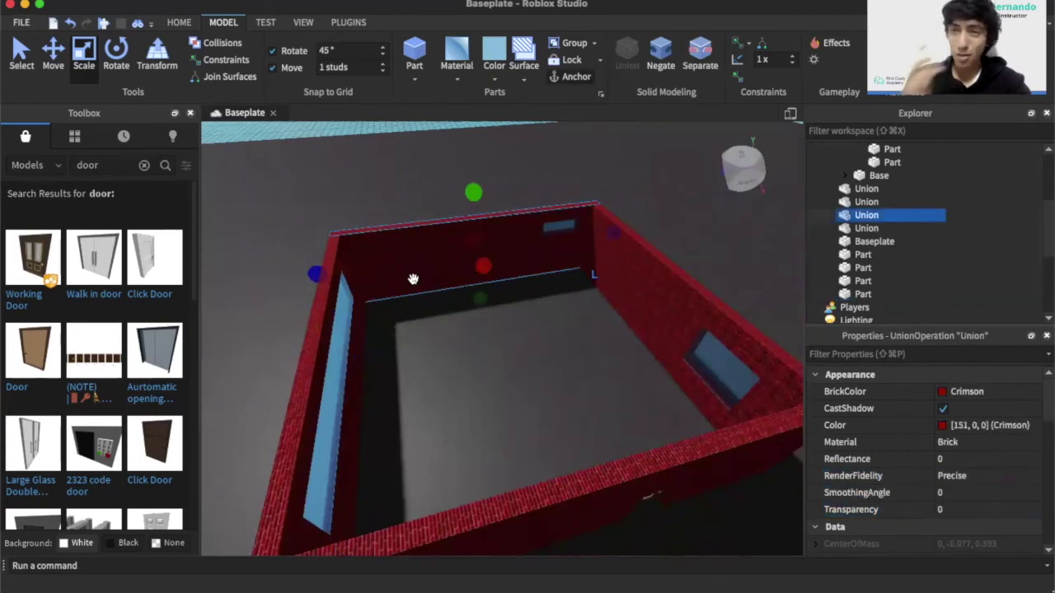
{"action": "left_click", "coordinate": [564, 488], "text": "shift"}
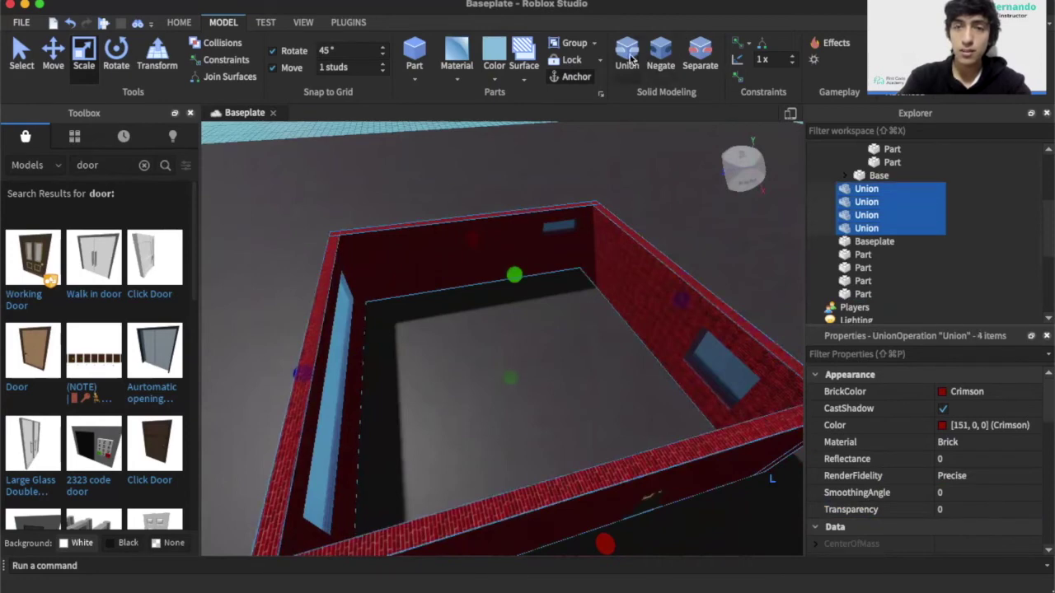
{"action": "left_click", "coordinate": [629, 56]}
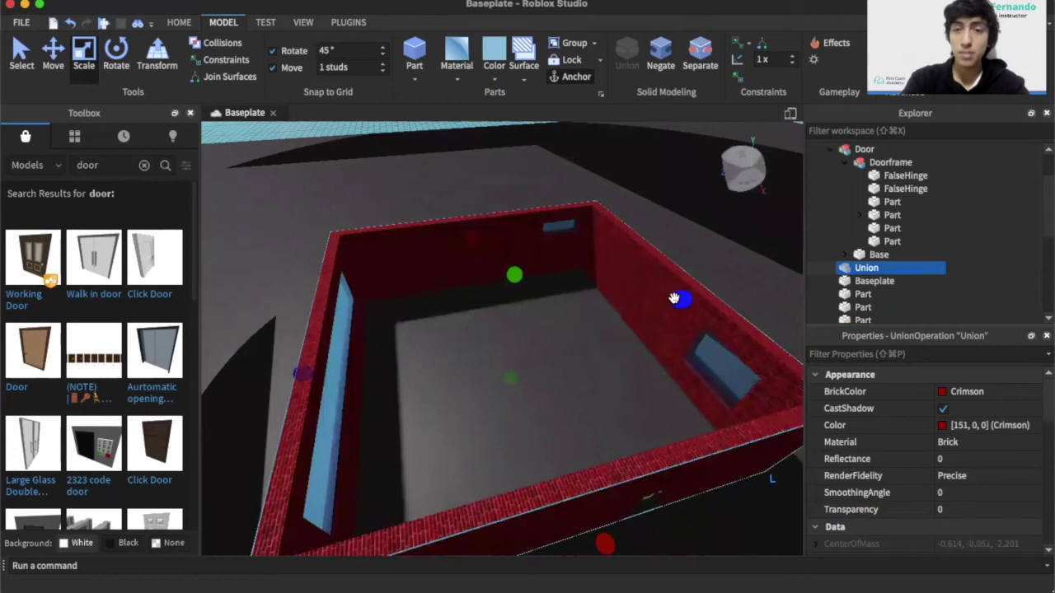
Unite the long window's glass pane with the pane in the opposite wall
{"action": "right_click_drag", "start_coordinate": [615, 241], "coordinate": [599, 266]}
{"action": "scroll", "coordinate": [601, 260], "scroll_direction": "up", "scroll_amount": 3}
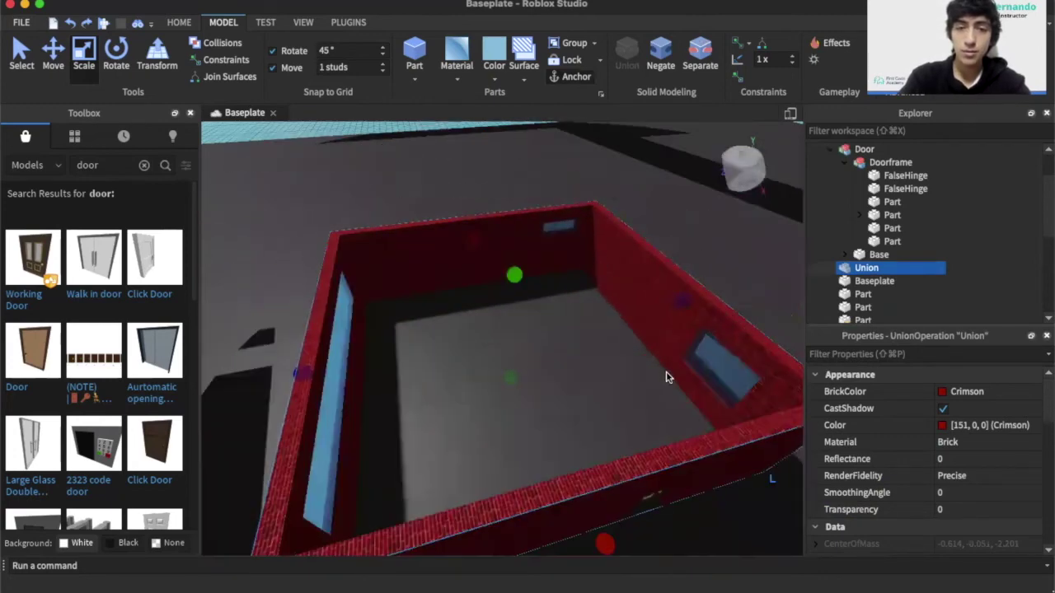
{"action": "left_click", "coordinate": [723, 365], "text": "shift"}
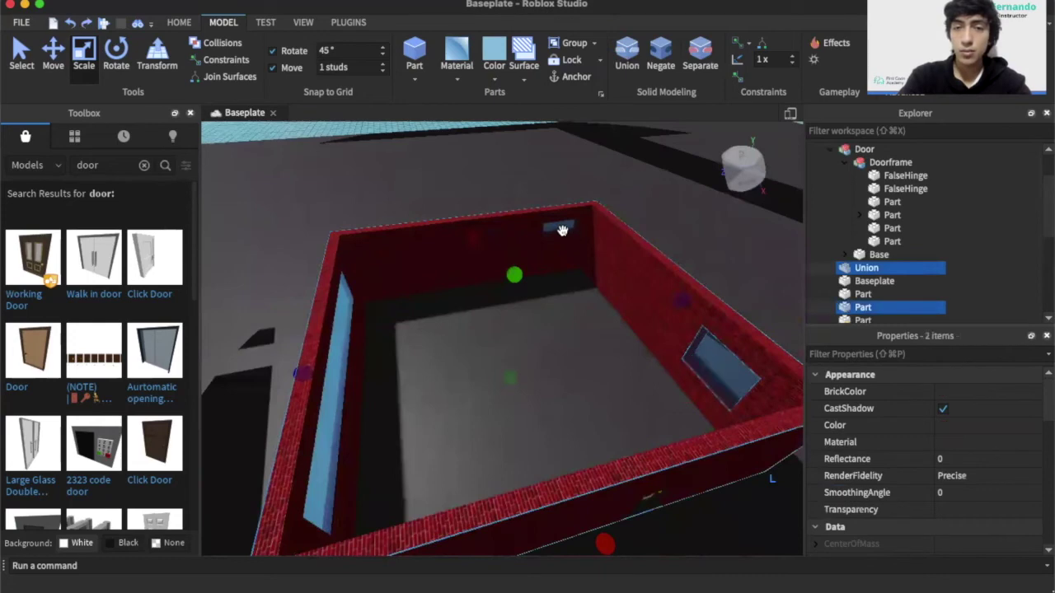
{"action": "key", "text": "super+shift+g"}
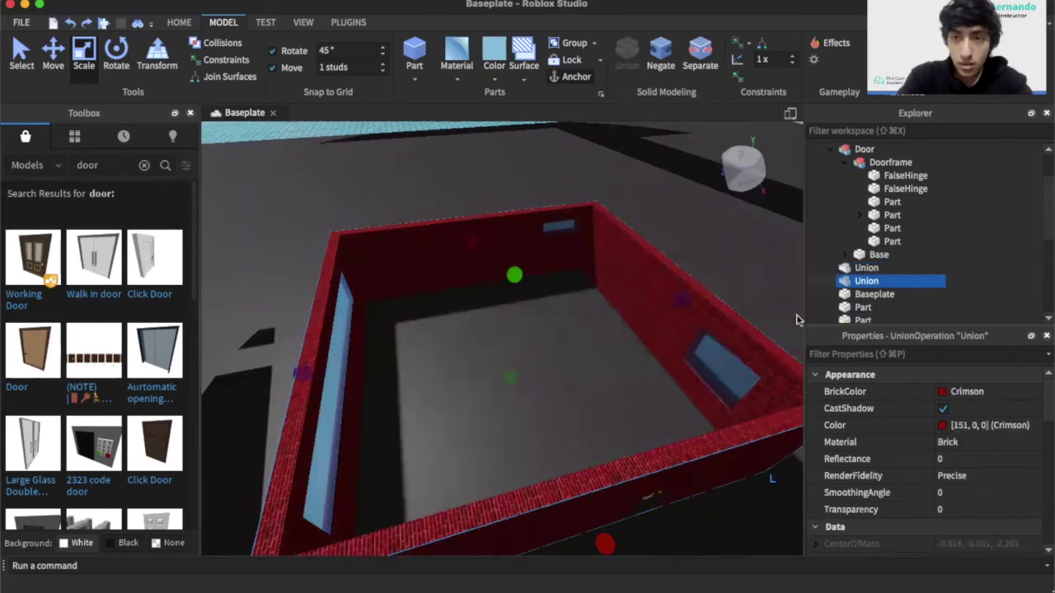
Try uniting the remaining glass part with the combined brick walls
{"action": "left_click", "coordinate": [871, 269]}
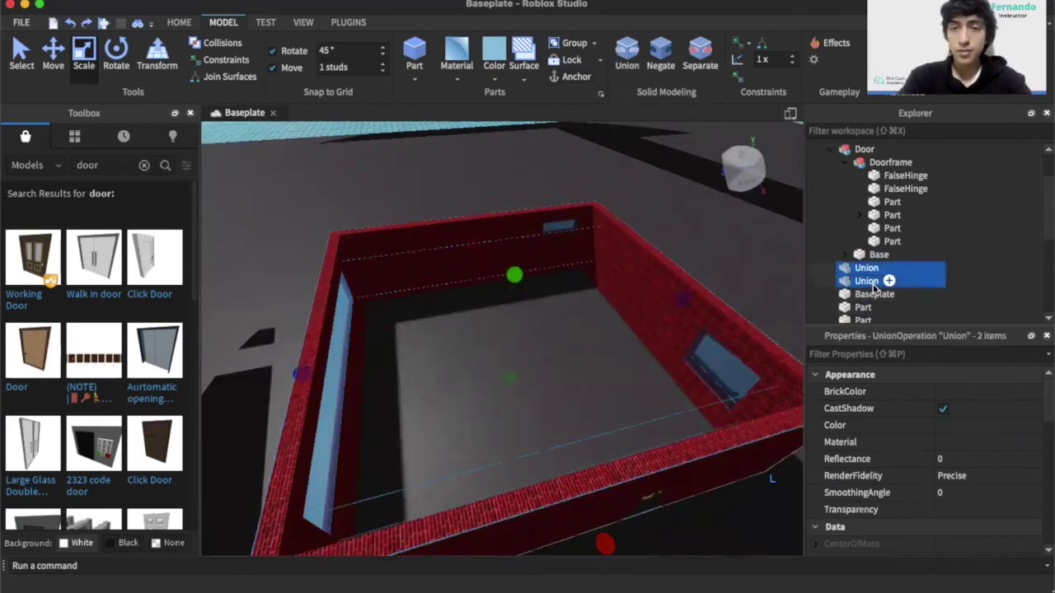
{"action": "left_click", "coordinate": [869, 281], "text": "shift"}
{"action": "left_click", "coordinate": [865, 308], "text": "shift"}
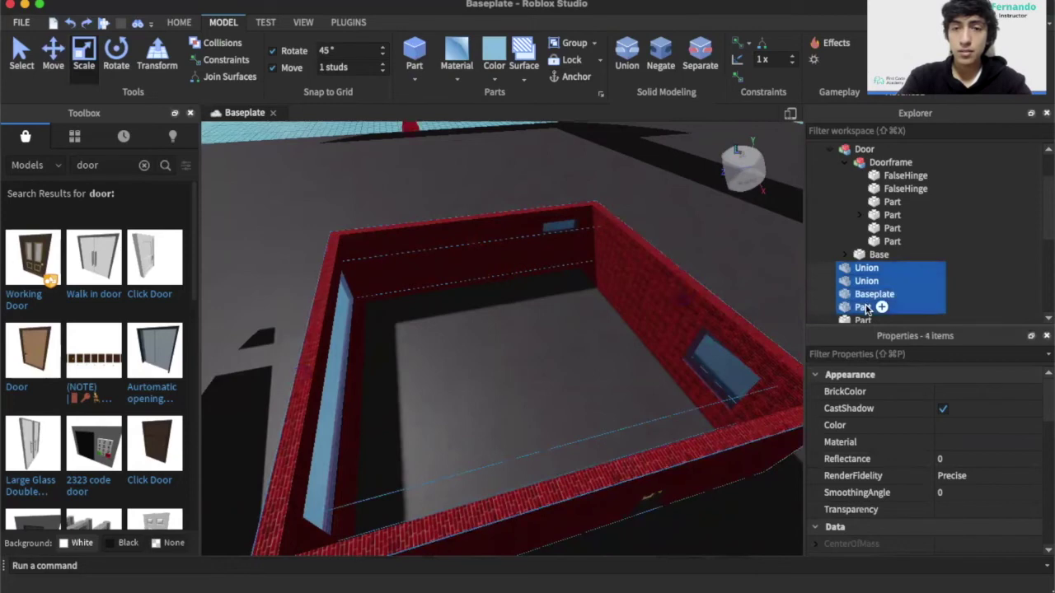
{"action": "left_click", "coordinate": [866, 310]}
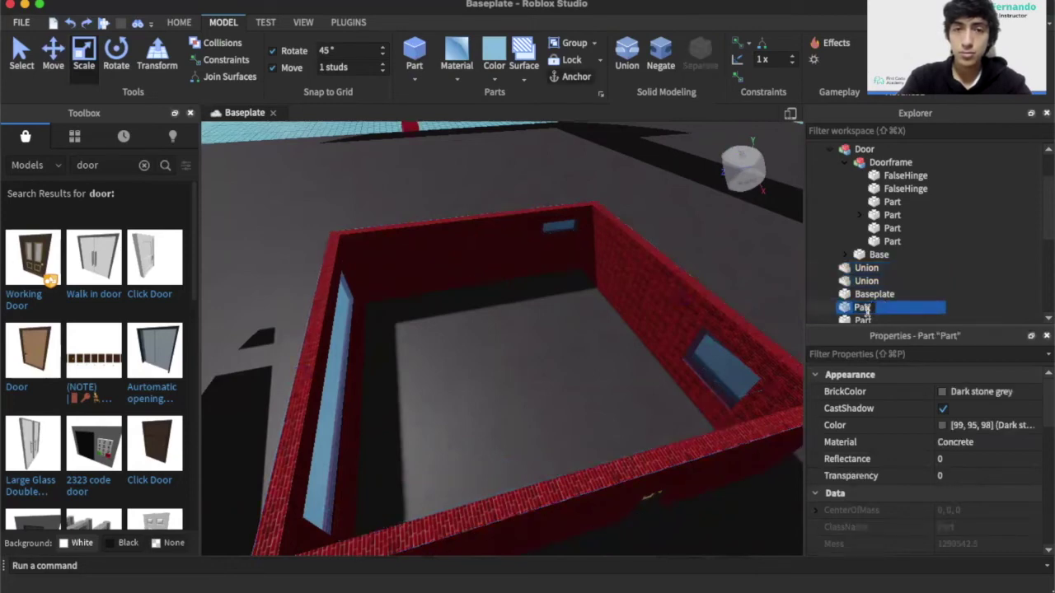
{"action": "key", "text": "f"}
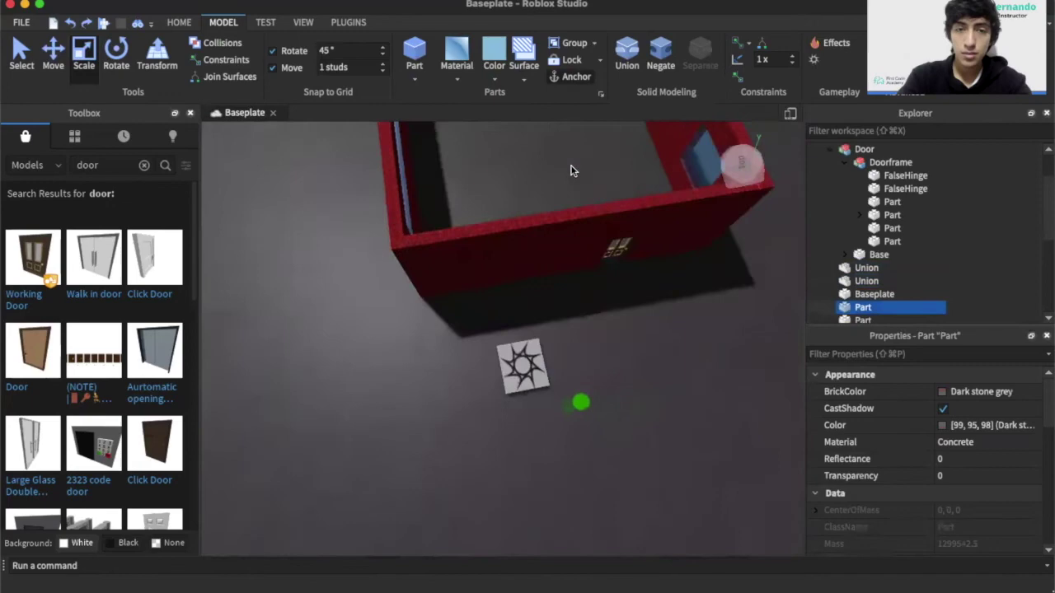
{"action": "left_click", "coordinate": [857, 320]}
{"action": "scroll", "coordinate": [852, 318], "scroll_direction": "down", "scroll_amount": 2}
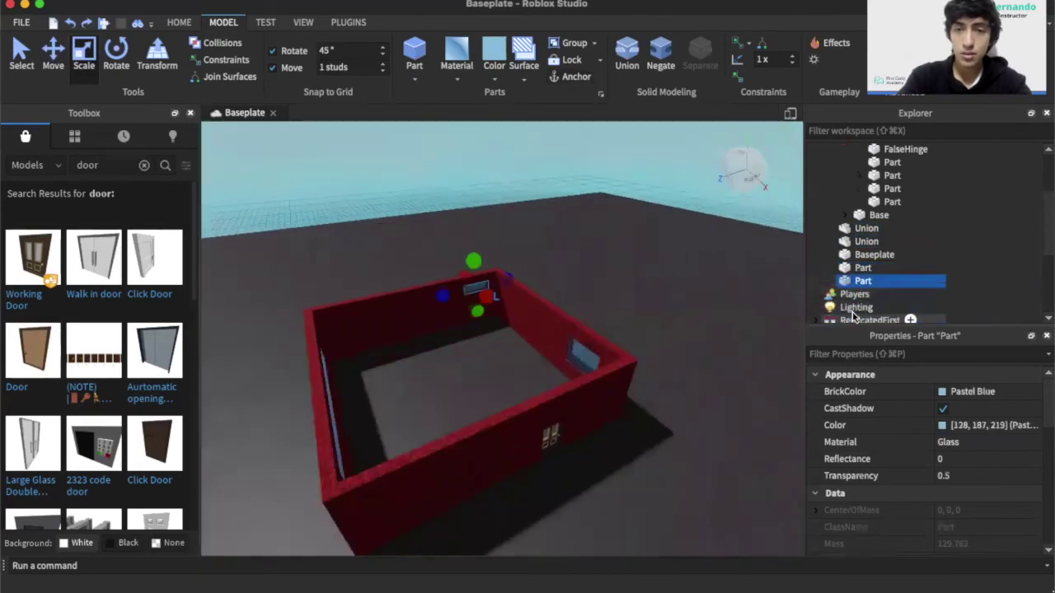
{"action": "left_click", "coordinate": [863, 240], "text": "shift"}
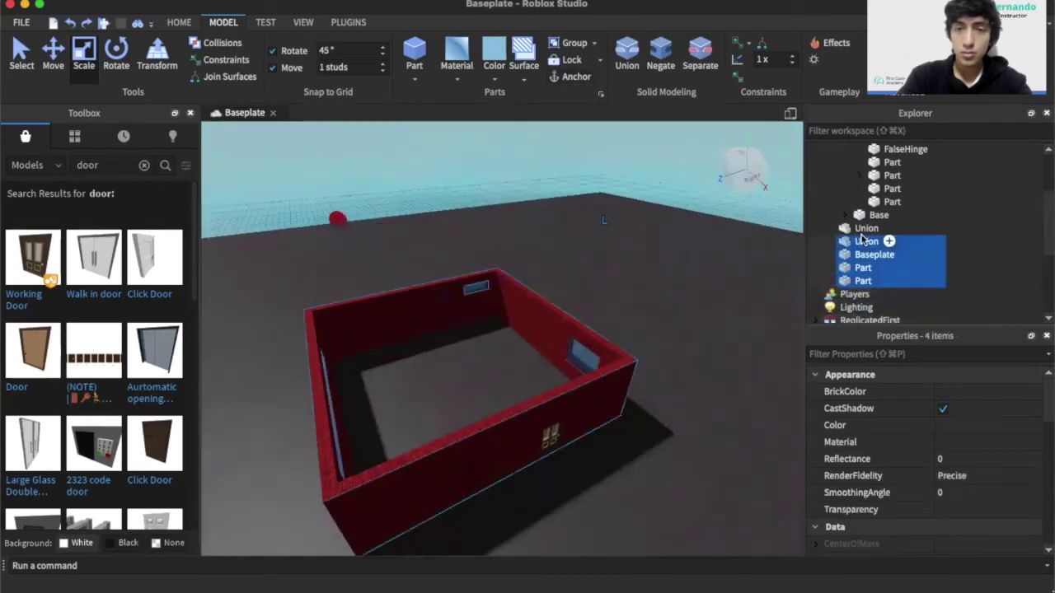
{"action": "left_click", "coordinate": [862, 281]}
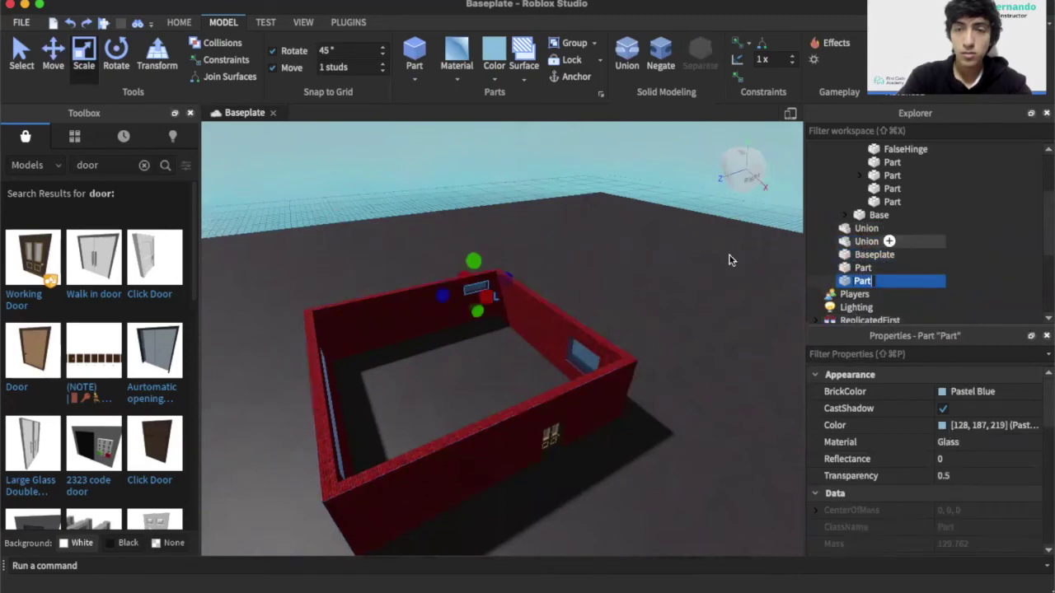
{"action": "left_click", "coordinate": [865, 242], "text": "super"}
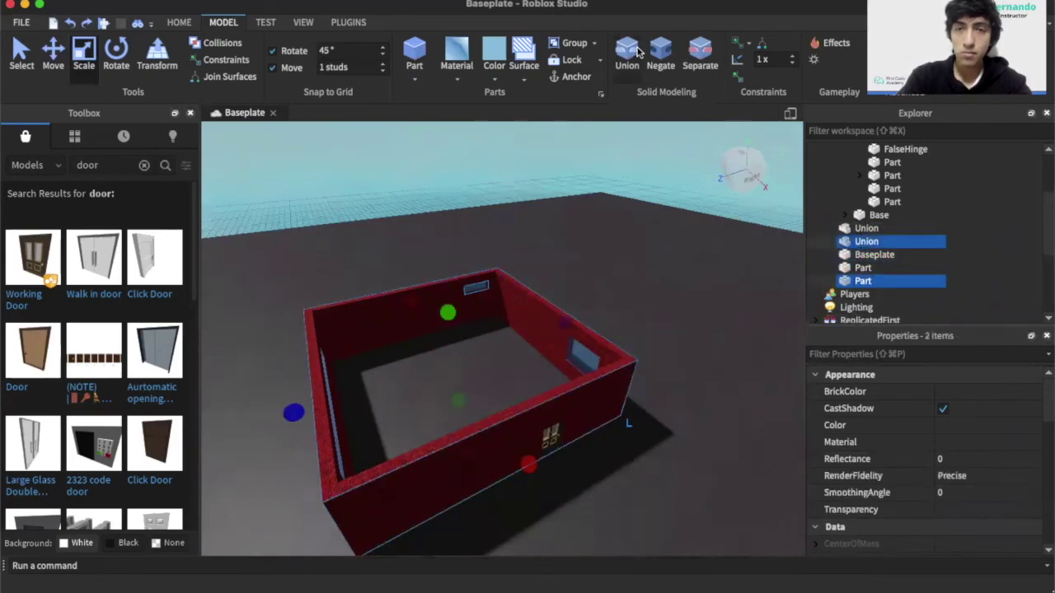
{"action": "left_click", "coordinate": [636, 52]}
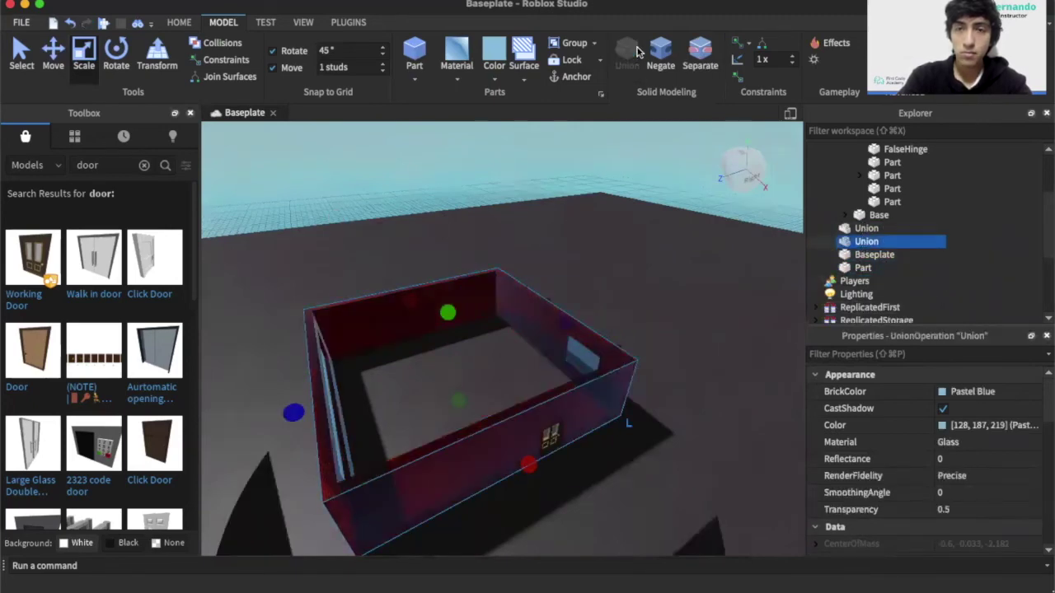
Try uniting the two existing union objects of the building into one
{"action": "left_click", "coordinate": [866, 230]}
{"action": "left_click", "coordinate": [866, 242], "text": "super"}
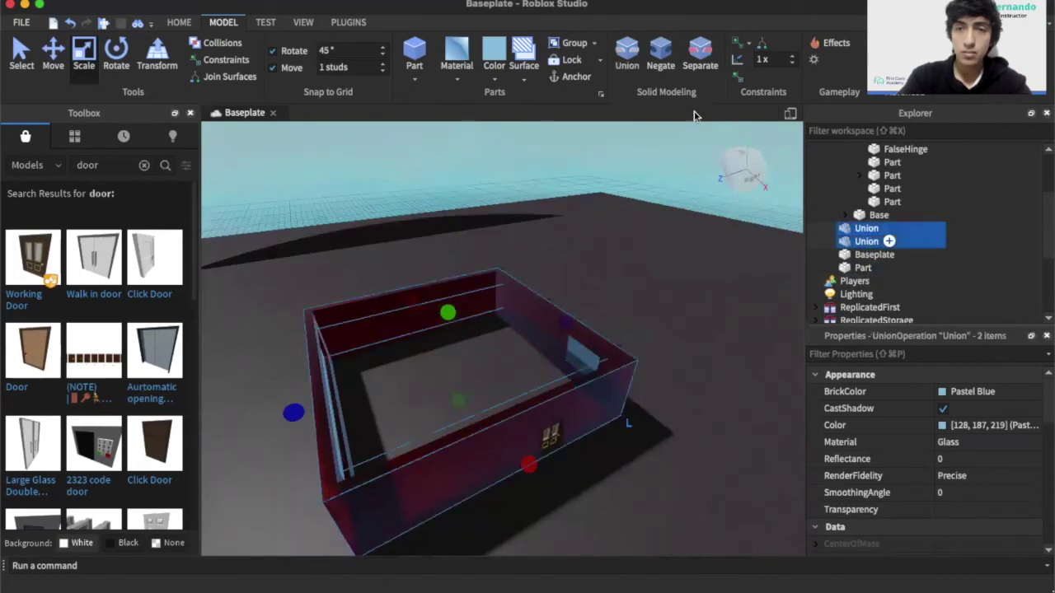
{"action": "left_click", "coordinate": [626, 54]}
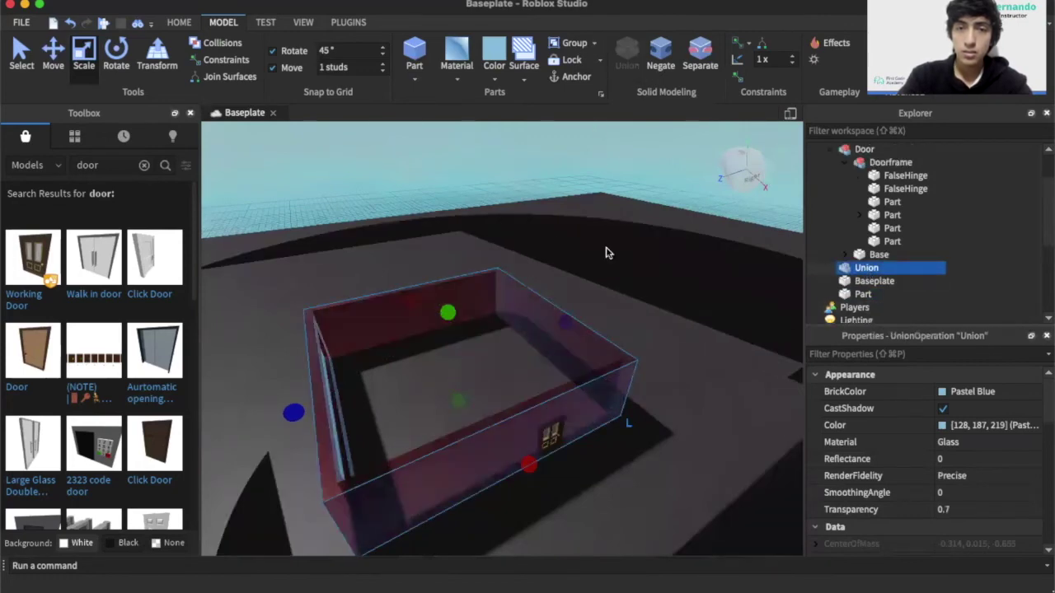
Undo the last two union operations on the building
{"action": "left_click", "coordinate": [575, 268]}
{"action": "right_click_drag", "start_coordinate": [574, 268], "coordinate": [571, 264]}
{"action": "key", "text": "super+z"}
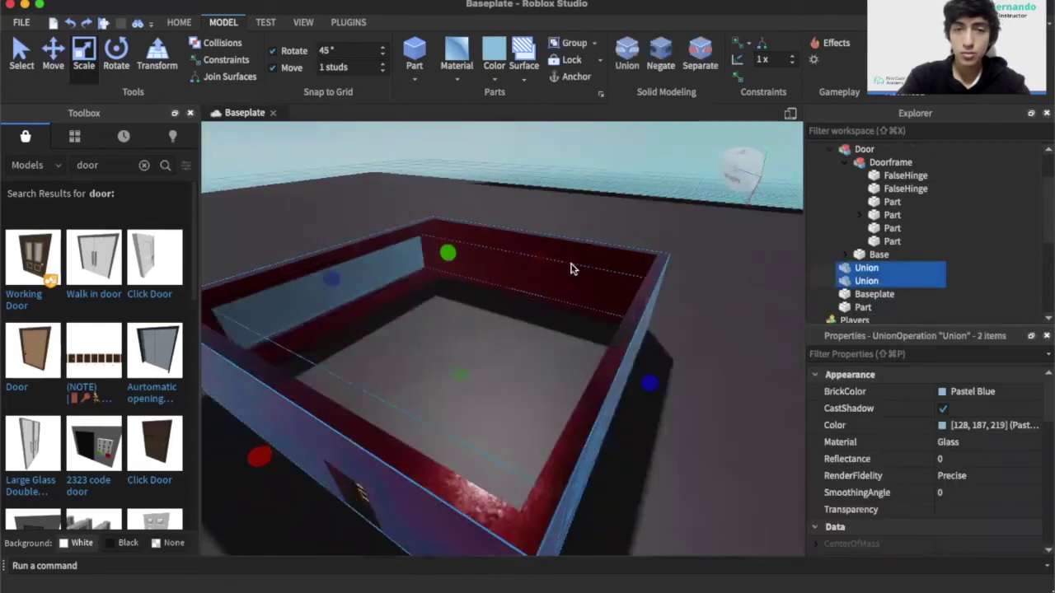
{"action": "key", "text": "super+z"}
Insert a Wood Planks block and place it on top of the brick wall at a corner of the building
{"action": "left_click", "coordinate": [545, 343]}
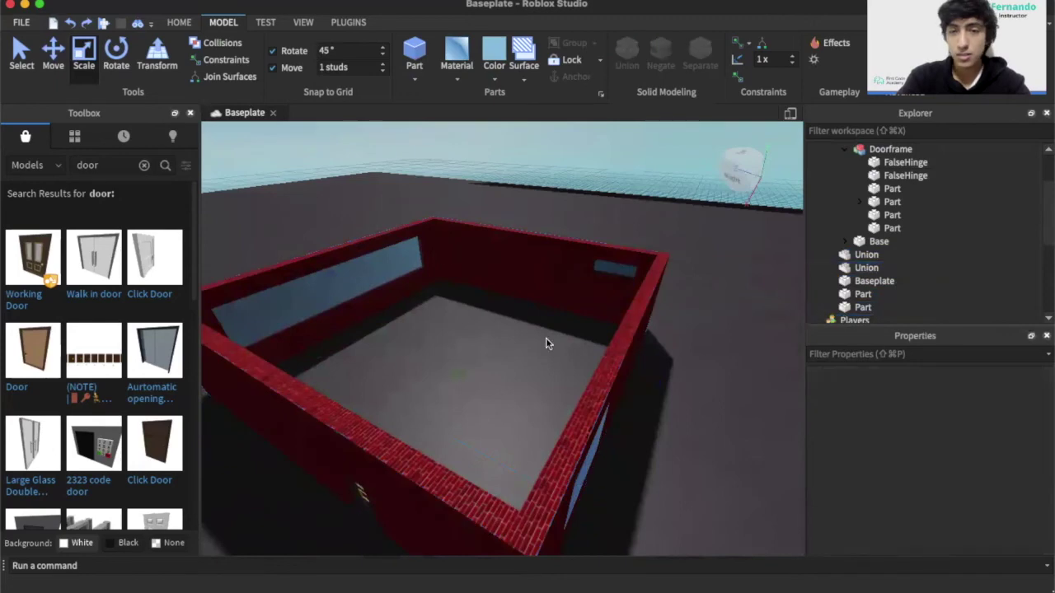
{"action": "scroll", "coordinate": [545, 344], "scroll_direction": "down", "scroll_amount": 5}
{"action": "right_click_drag", "start_coordinate": [546, 344], "coordinate": [545, 344]}
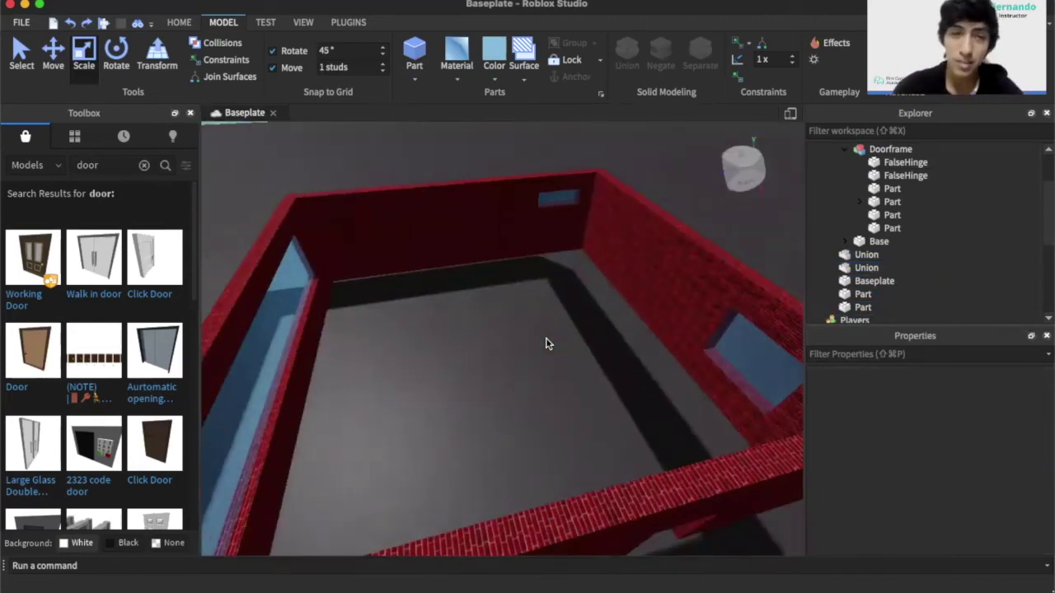
{"action": "right_click_drag", "start_coordinate": [546, 343], "coordinate": [555, 343]}
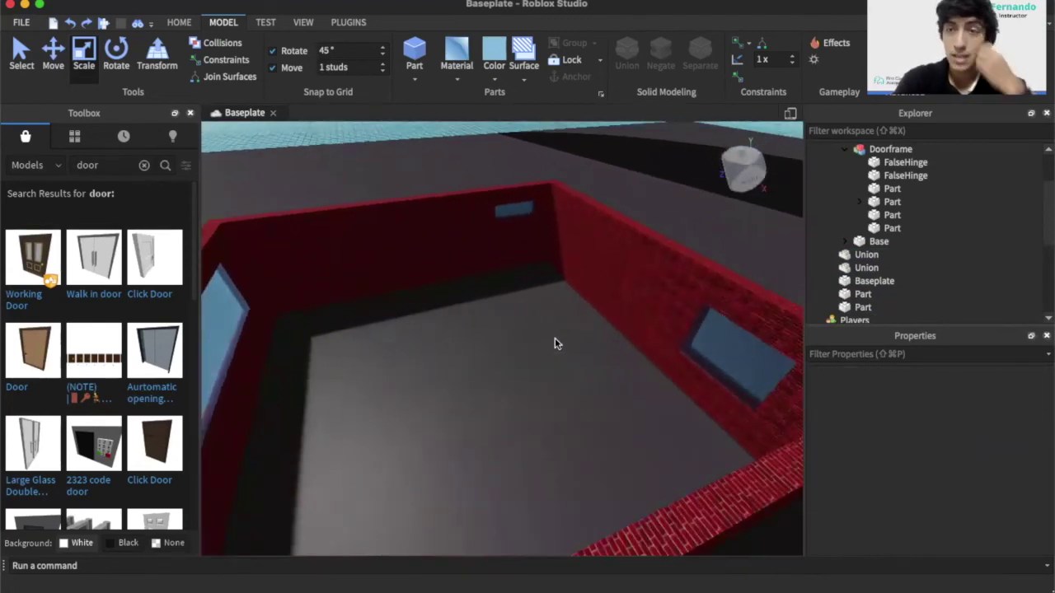
{"action": "right_click_drag", "start_coordinate": [554, 344], "coordinate": [555, 339]}
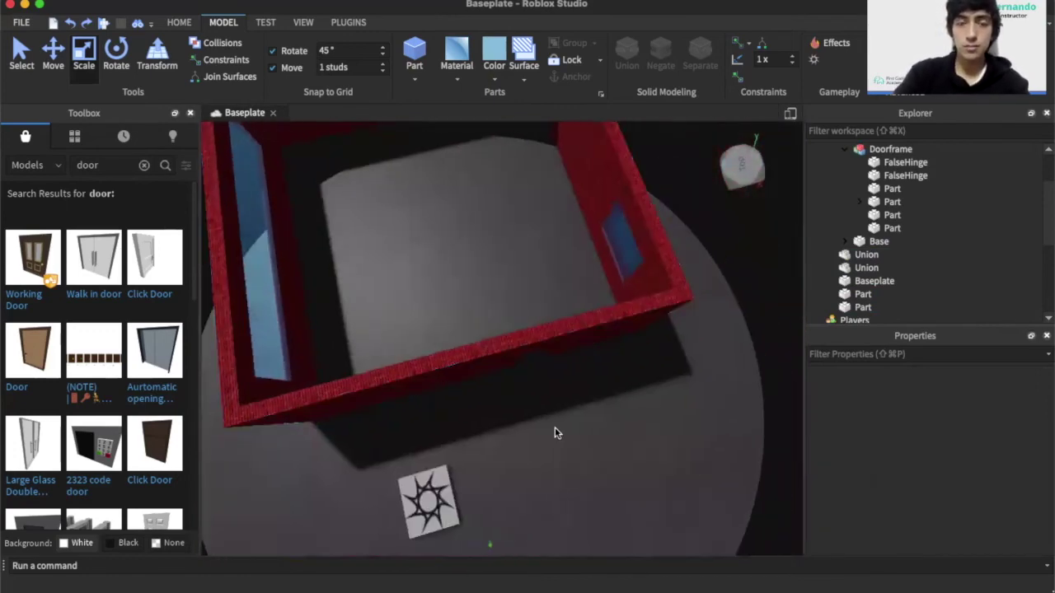
{"action": "scroll", "coordinate": [555, 431], "scroll_direction": "up", "scroll_amount": 5}
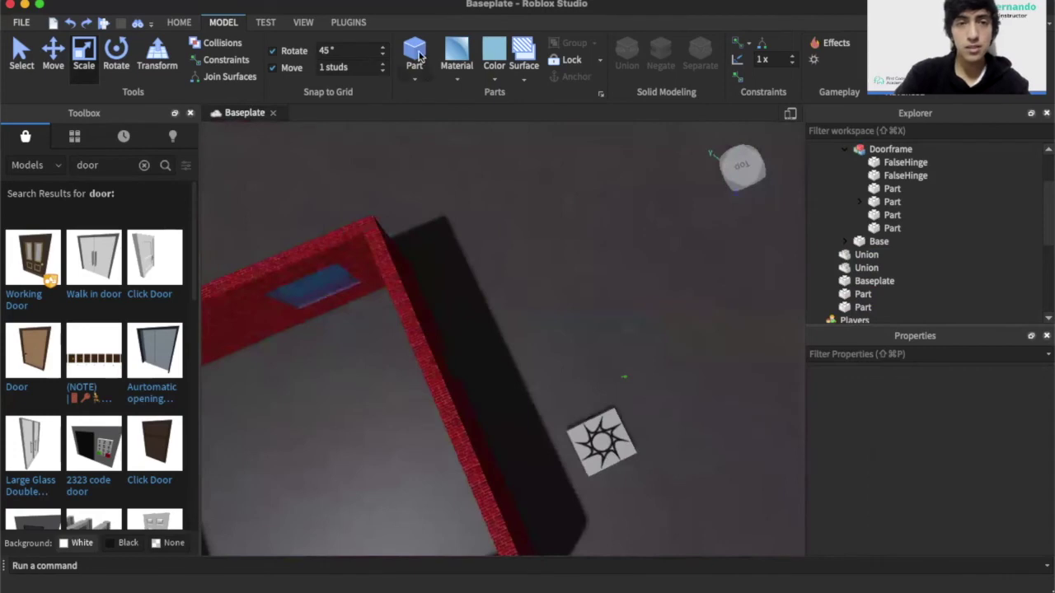
{"action": "left_click", "coordinate": [453, 72]}
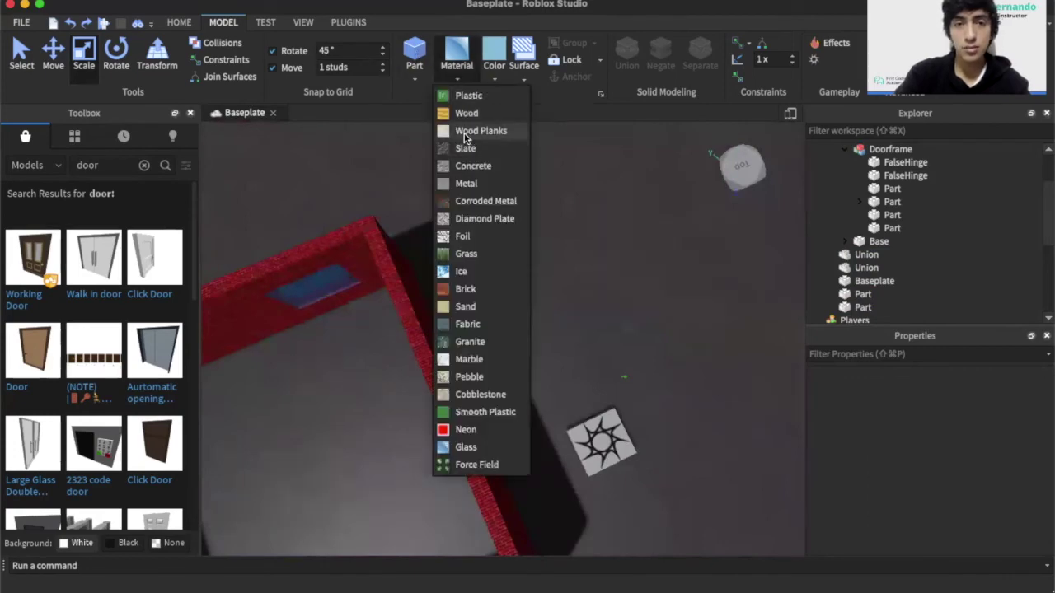
{"action": "left_click", "coordinate": [466, 133]}
{"action": "left_click", "coordinate": [425, 55]}
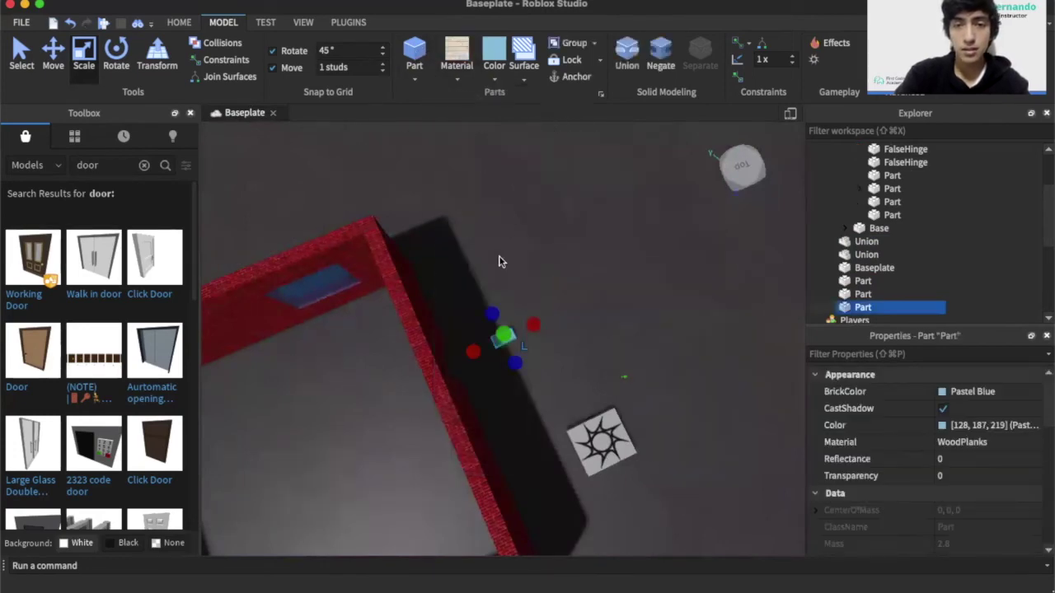
{"action": "left_click_drag", "start_coordinate": [489, 343], "coordinate": [352, 259]}
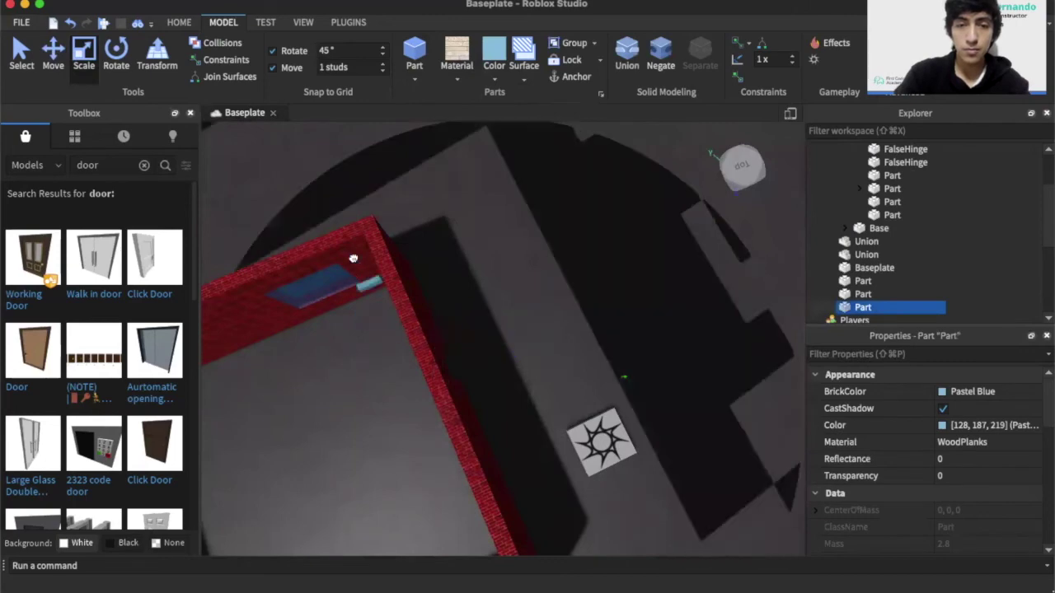
Set the wood planks block's color to Rust
{"action": "left_click", "coordinate": [496, 76]}
{"action": "left_click", "coordinate": [708, 226]}
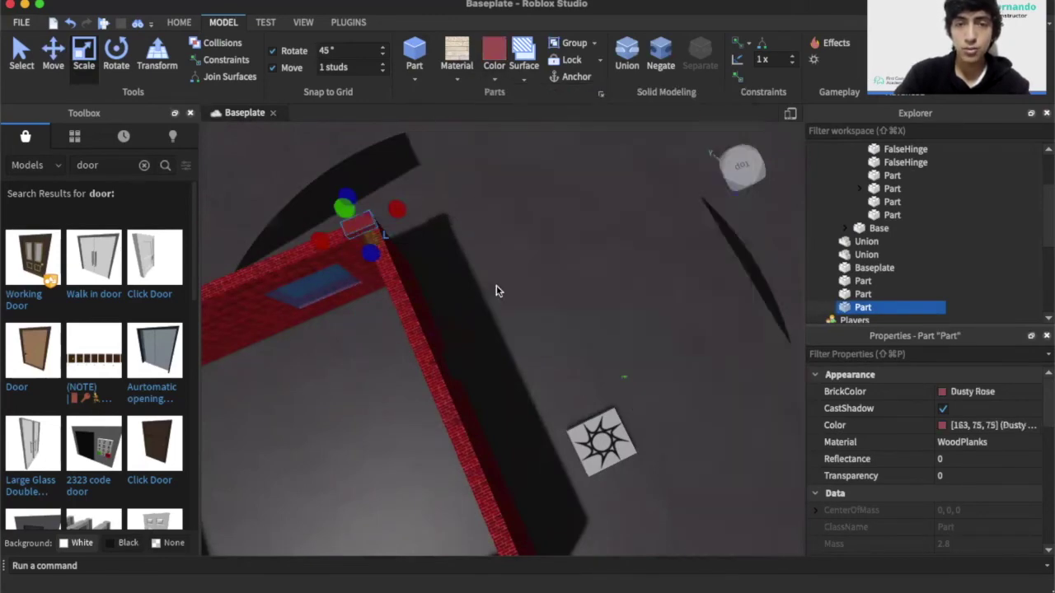
{"action": "left_click", "coordinate": [497, 75]}
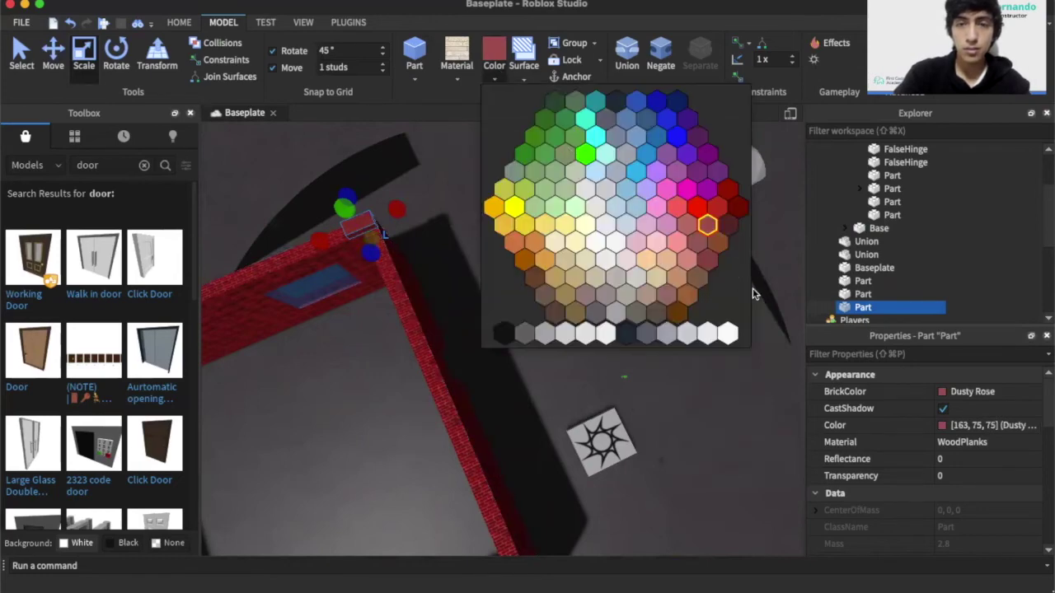
{"action": "left_click", "coordinate": [718, 244]}
Scale the rust block along the front wall and back across the building so it forms a roof covering all four walls
{"action": "left_click_drag", "start_coordinate": [371, 252], "coordinate": [426, 501]}
{"action": "right_click_drag", "start_coordinate": [426, 501], "coordinate": [426, 472]}
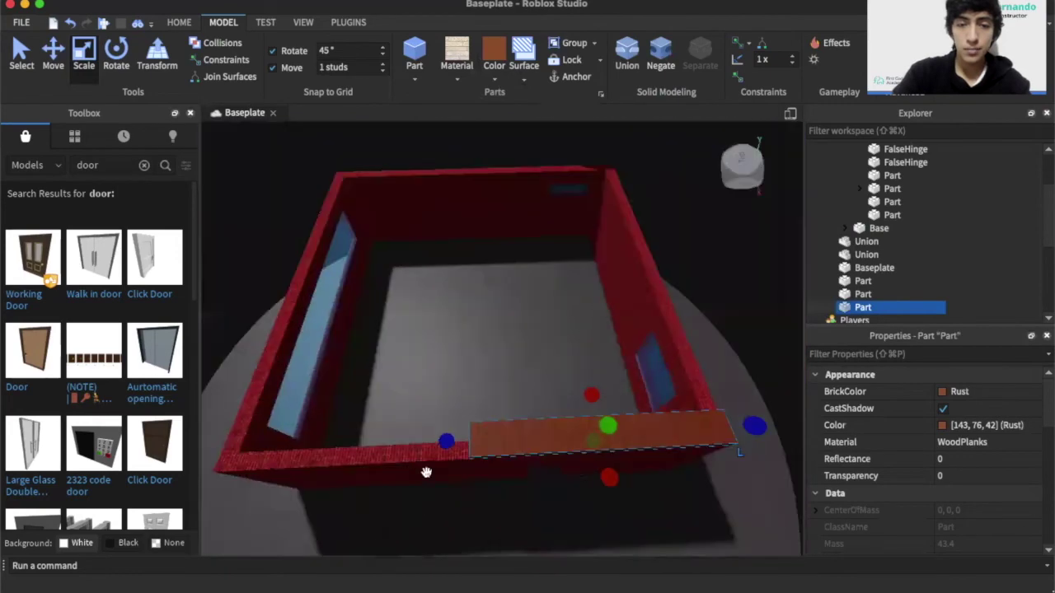
{"action": "left_click_drag", "start_coordinate": [452, 441], "coordinate": [210, 427]}
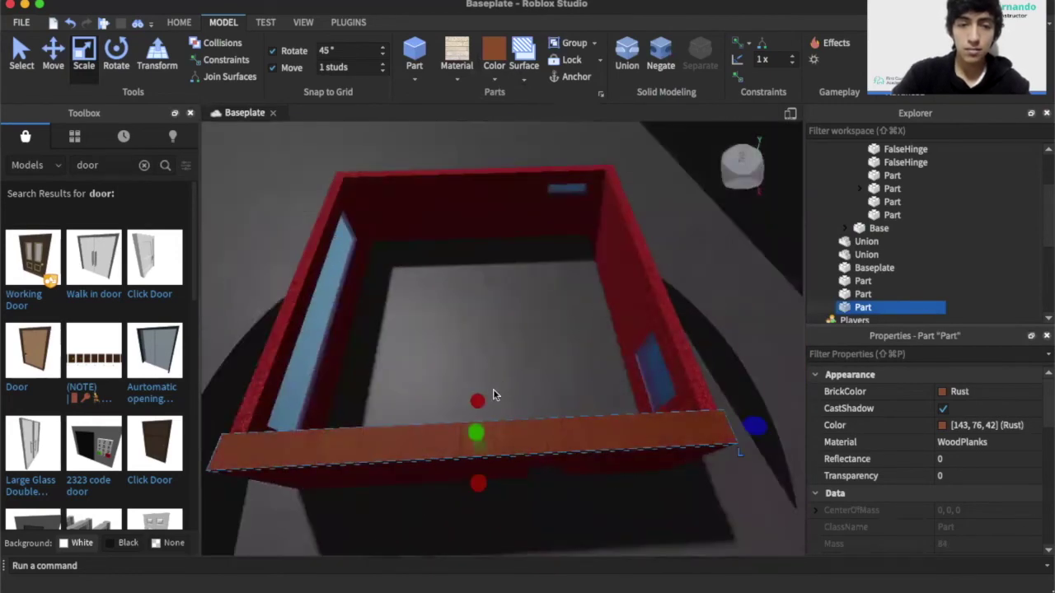
{"action": "left_click_drag", "start_coordinate": [477, 401], "coordinate": [478, 165]}
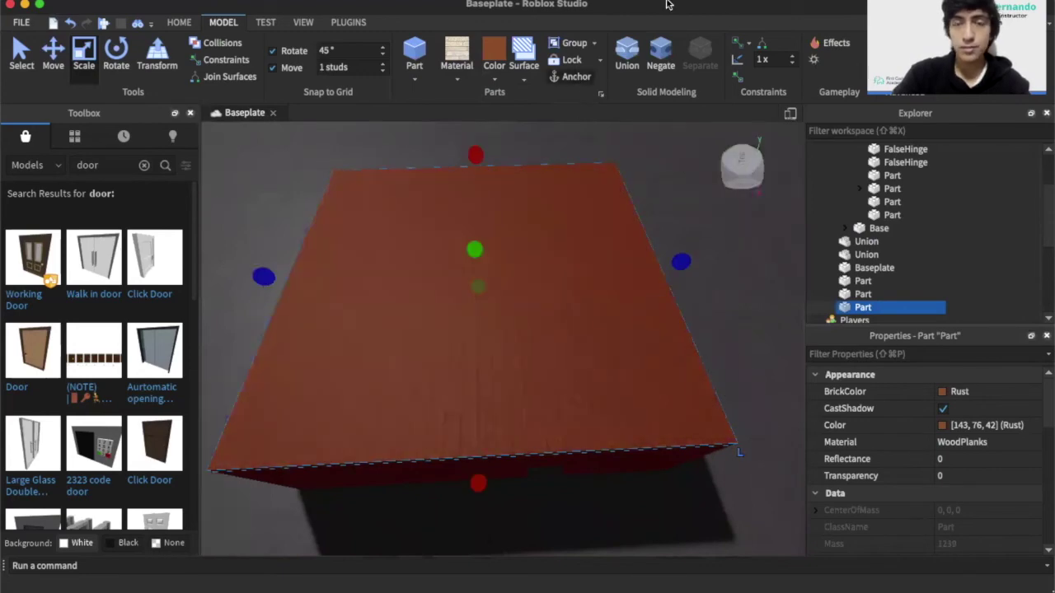
Start a play test and walk the character from the spawn point to the building's door to try it
{"action": "left_click", "coordinate": [179, 23]}
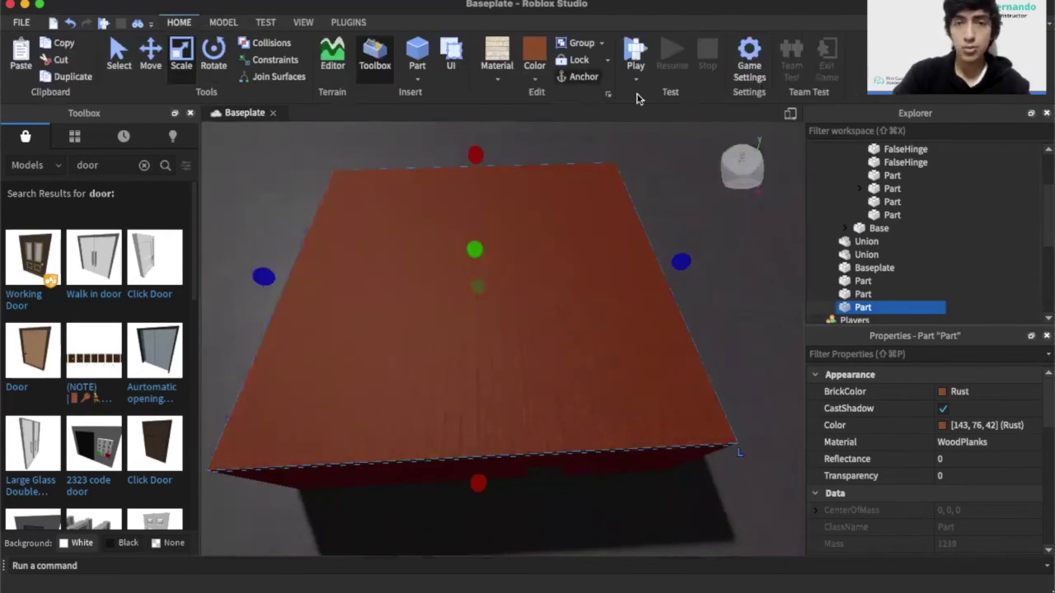
{"action": "left_click", "coordinate": [633, 51]}
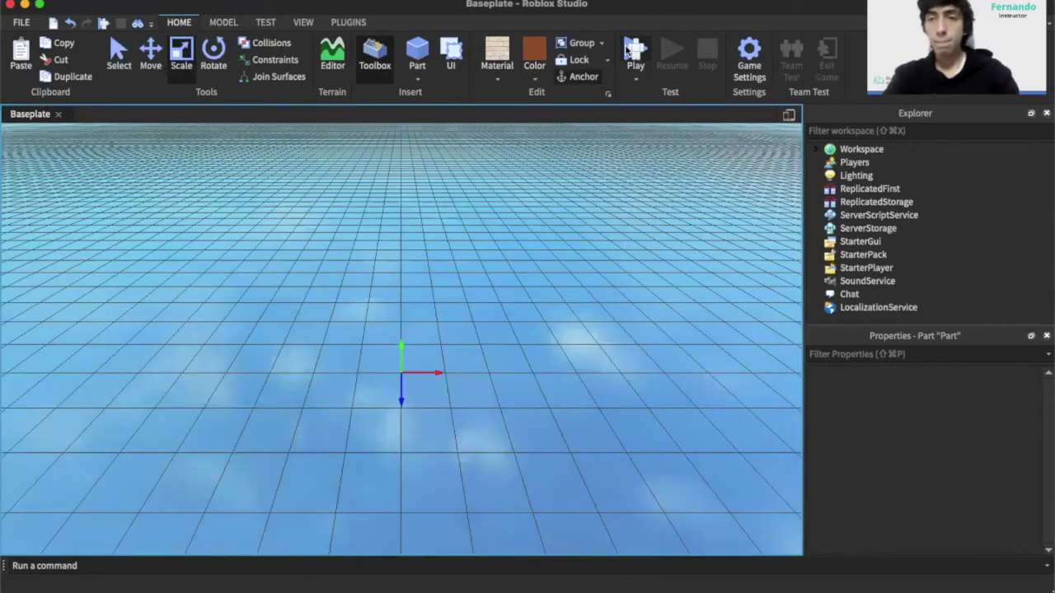
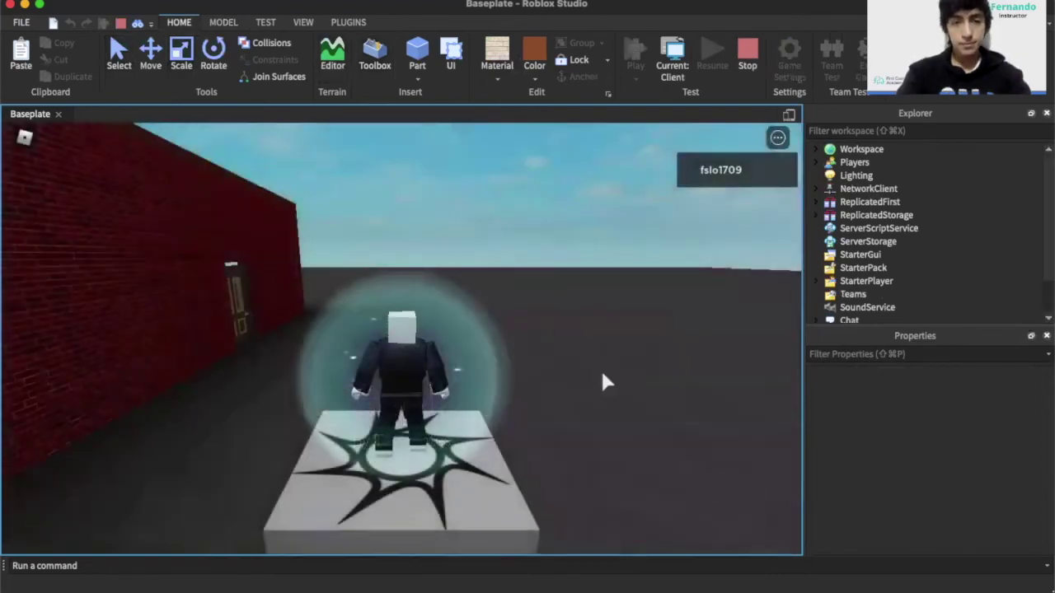
{"action": "key", "text": "w"}
{"action": "key", "text": "w"}
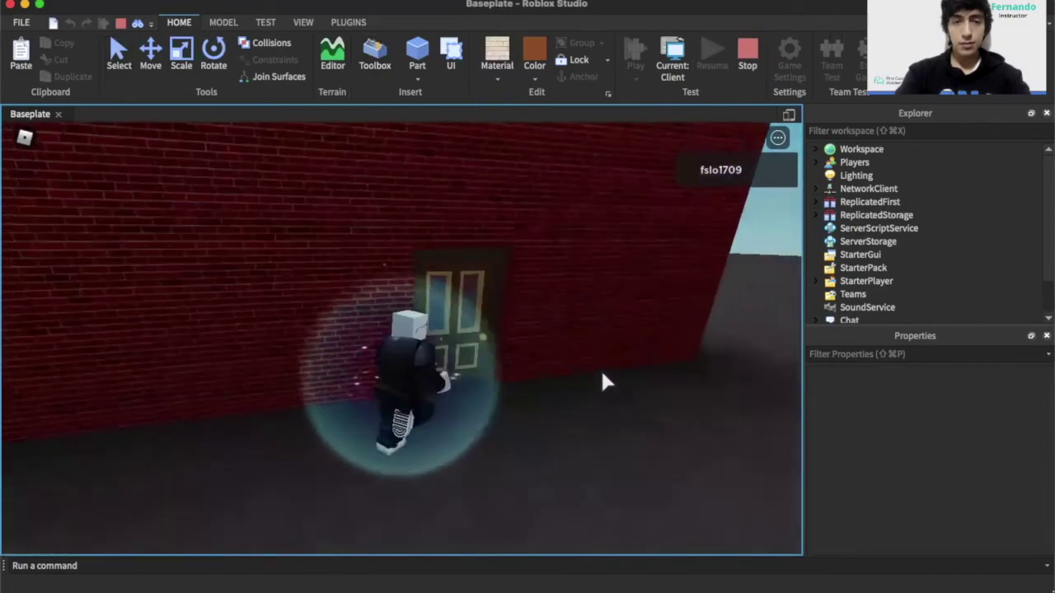
{"action": "key", "text": "w"}
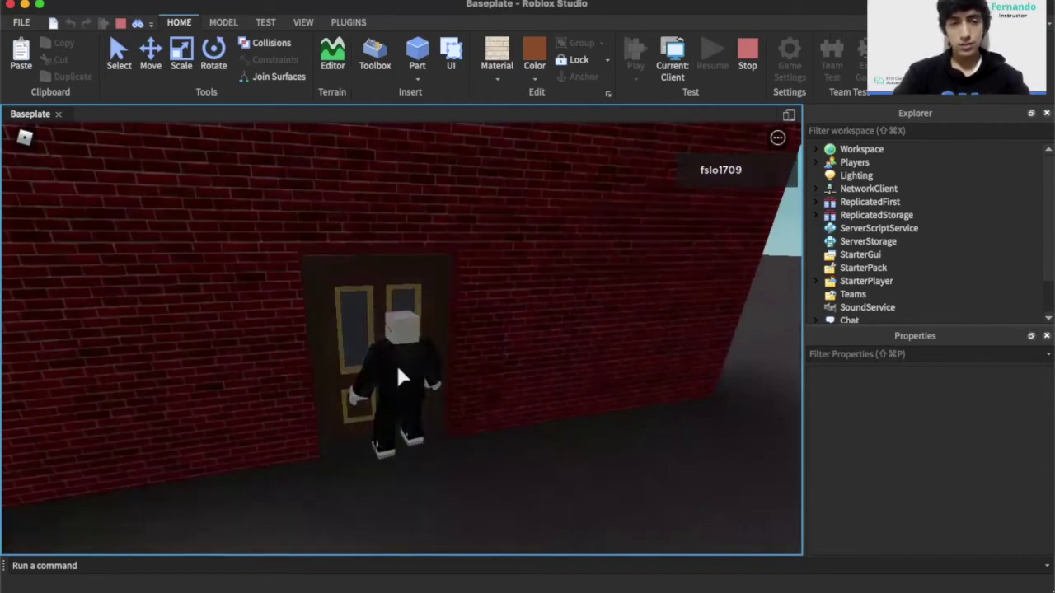
{"action": "key", "text": "w"}
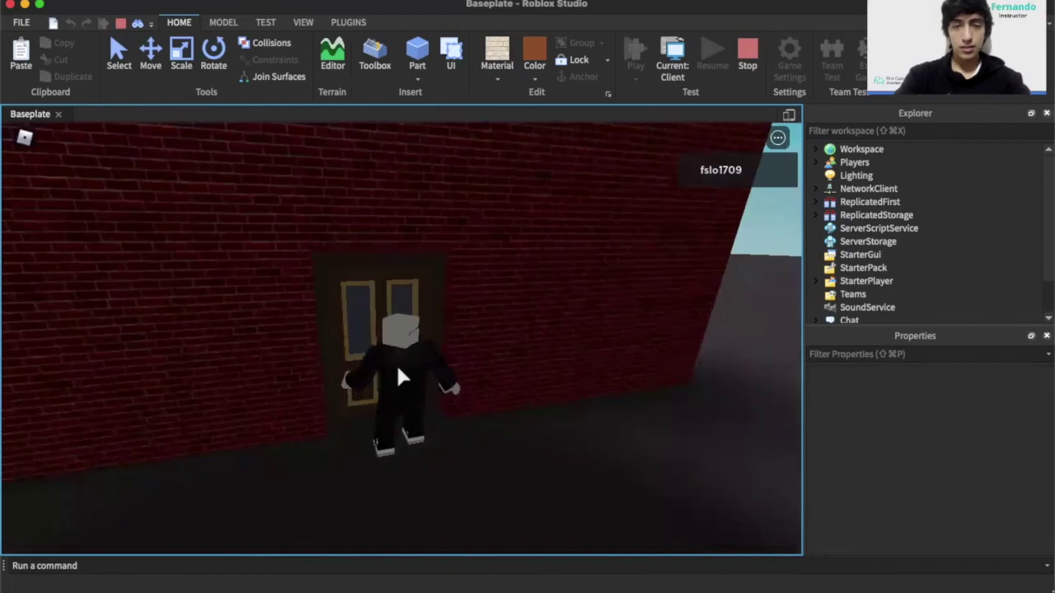
{"action": "key", "text": "d"}
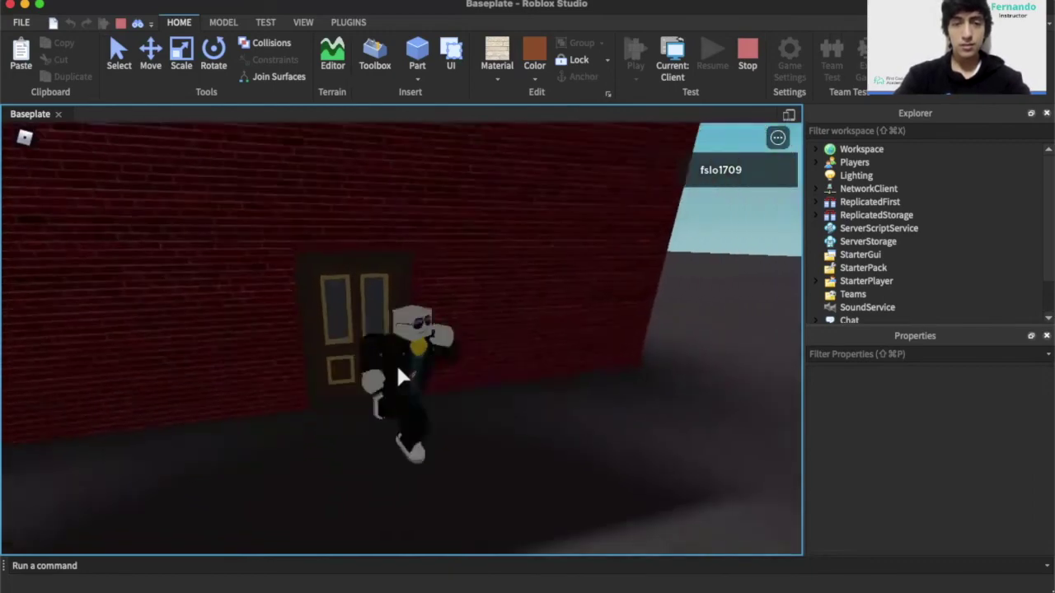
Run the character around the outside of the building past its windows and jump into the building
{"action": "key", "text": "w"}
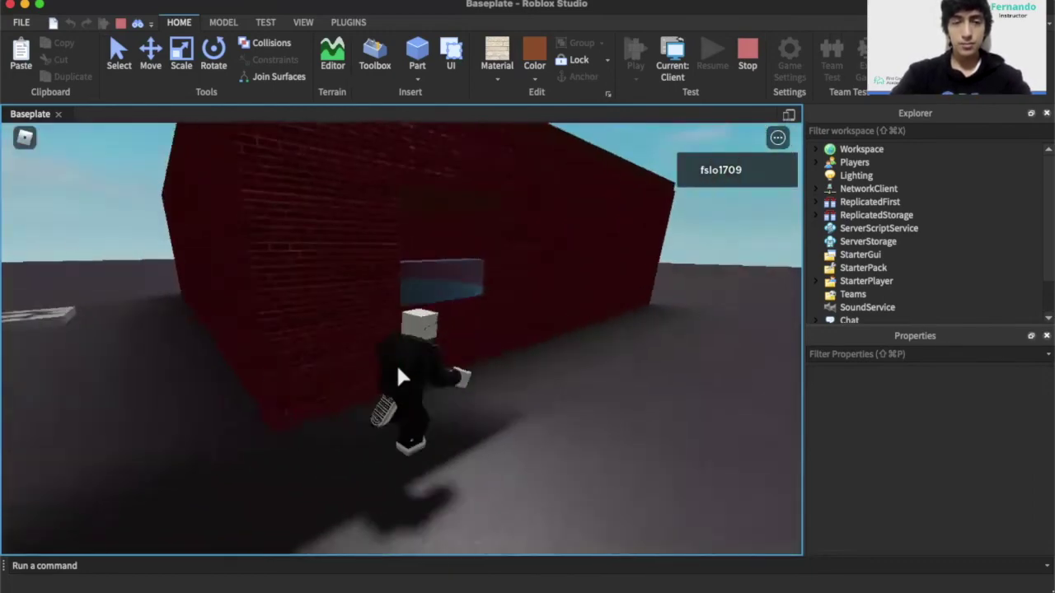
{"action": "key", "text": "space"}
{"action": "key", "text": "s"}
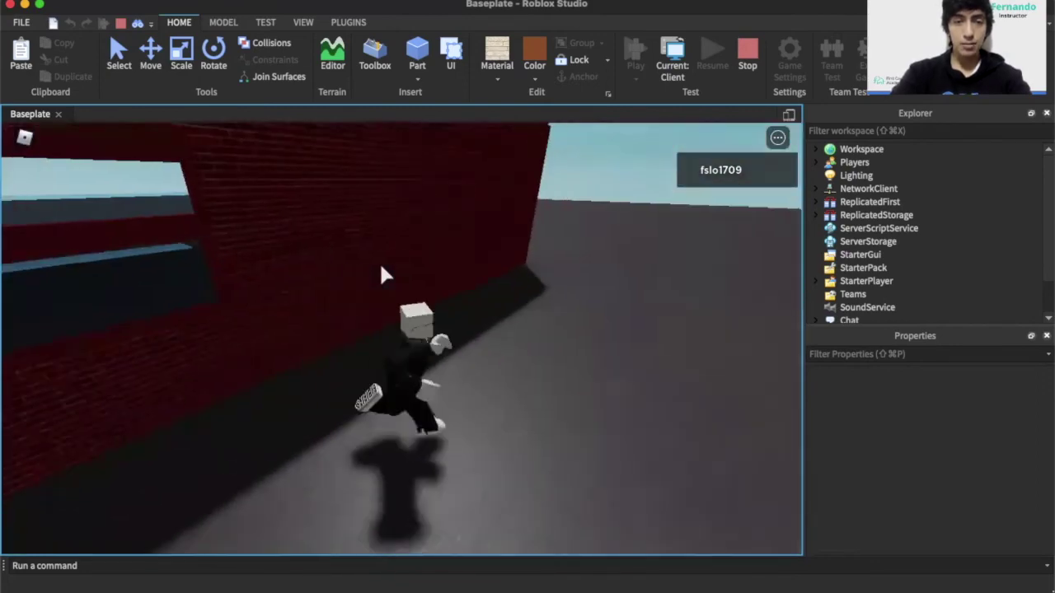
{"action": "key", "text": "a"}
{"action": "key", "text": "w"}
{"action": "key", "text": "space"}
{"action": "key", "text": "w"}
Run the character along the brick wall's outside and back into the building to inspect it during the play test
{"action": "right_click_drag", "start_coordinate": [380, 265], "coordinate": [381, 267]}
{"action": "key", "text": "d"}
{"action": "key", "text": "w"}
{"action": "key", "text": "d"}
{"action": "key", "text": "w"}
{"action": "key", "text": "d"}
{"action": "key", "text": "w"}
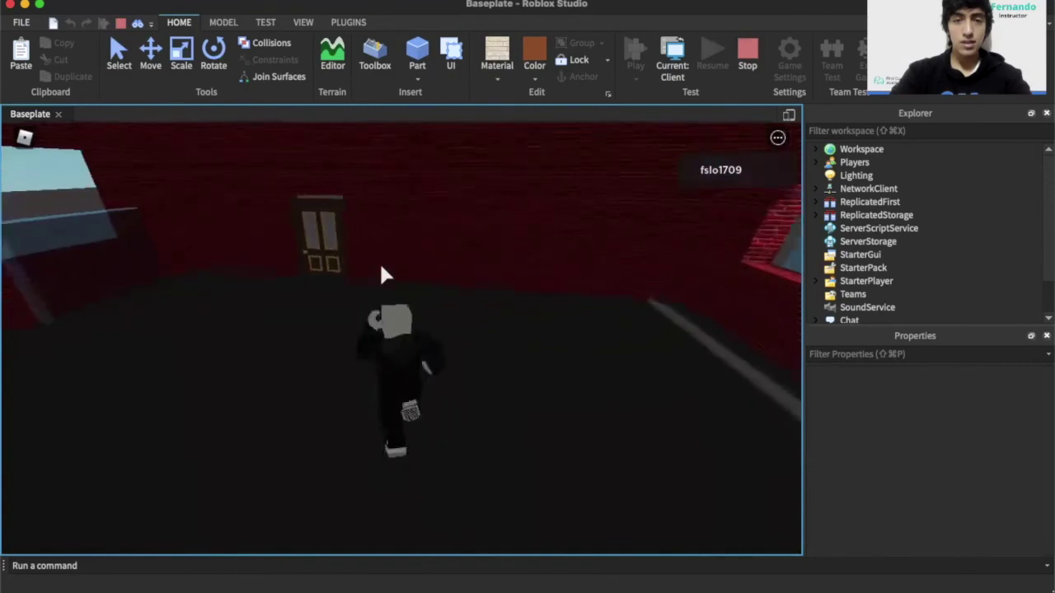
Walk the character around the interior to check the door and windows, and end the play test
{"action": "key", "text": "a"}
{"action": "key", "text": "s"}
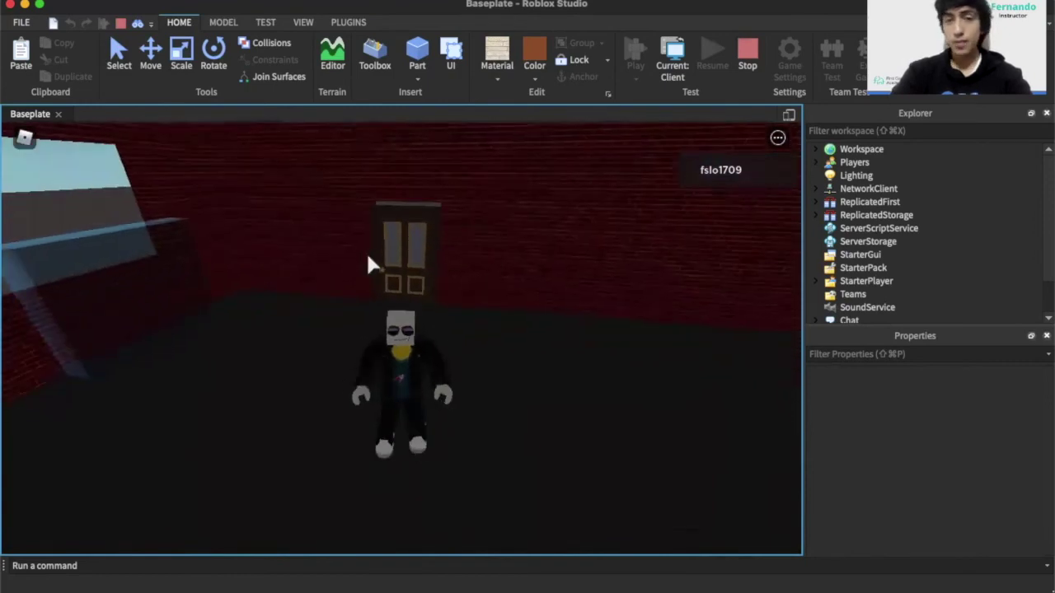
{"action": "key", "text": "w"}
{"action": "key", "text": "s"}
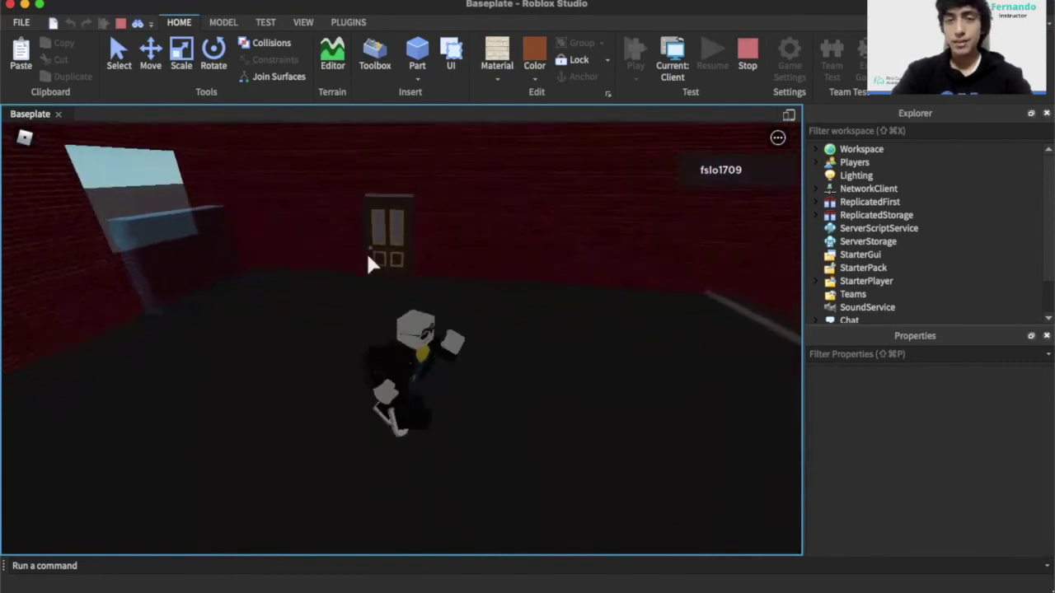
{"action": "key", "text": "d"}
{"action": "key", "text": "w"}
{"action": "key", "text": "w"}
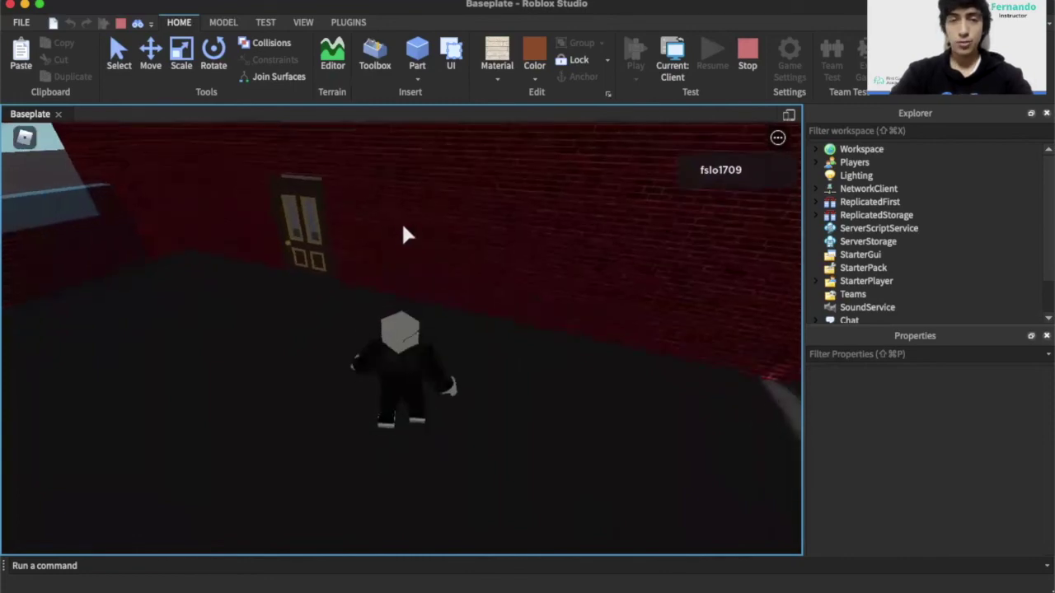
{"action": "left_click", "coordinate": [748, 51]}
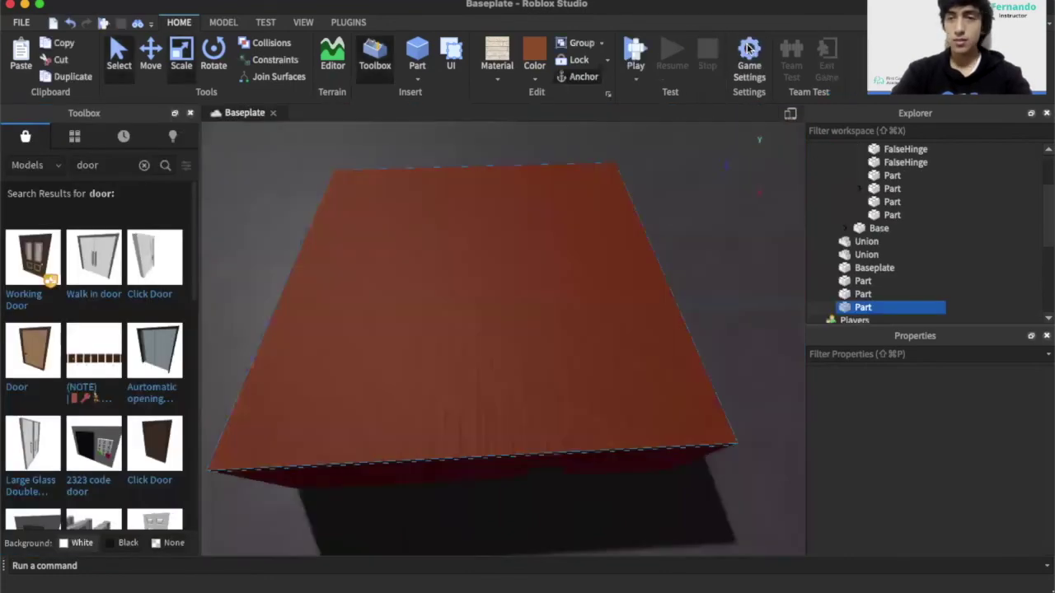
Delete the door model from the building's front wall, leaving an open doorway
{"action": "right_click_drag", "start_coordinate": [585, 273], "coordinate": [585, 273]}
{"action": "right_click", "coordinate": [585, 273]}
{"action": "left_click", "coordinate": [539, 228]}
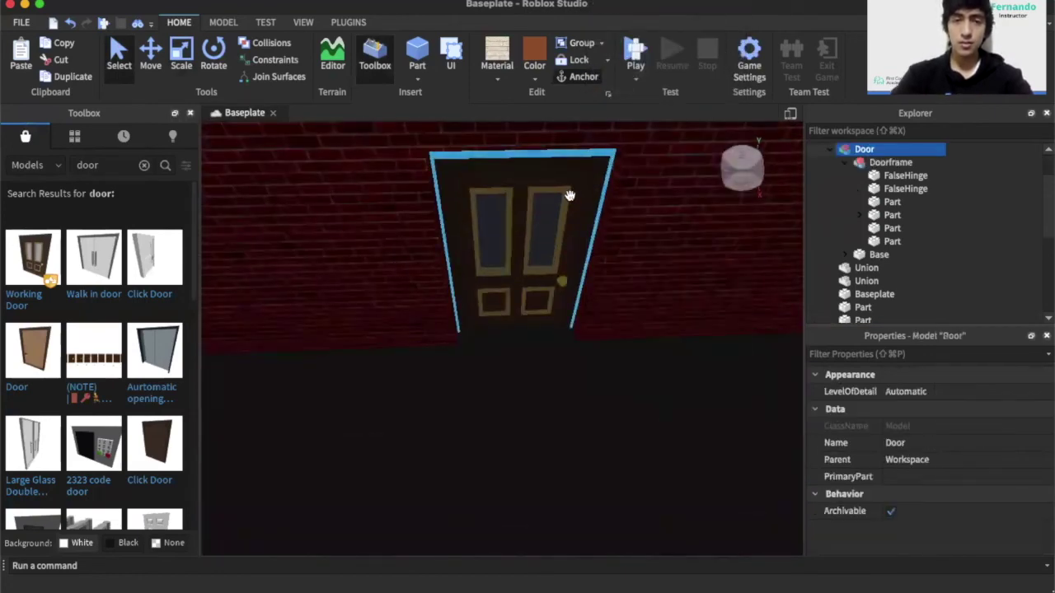
{"action": "key", "text": "Delete"}
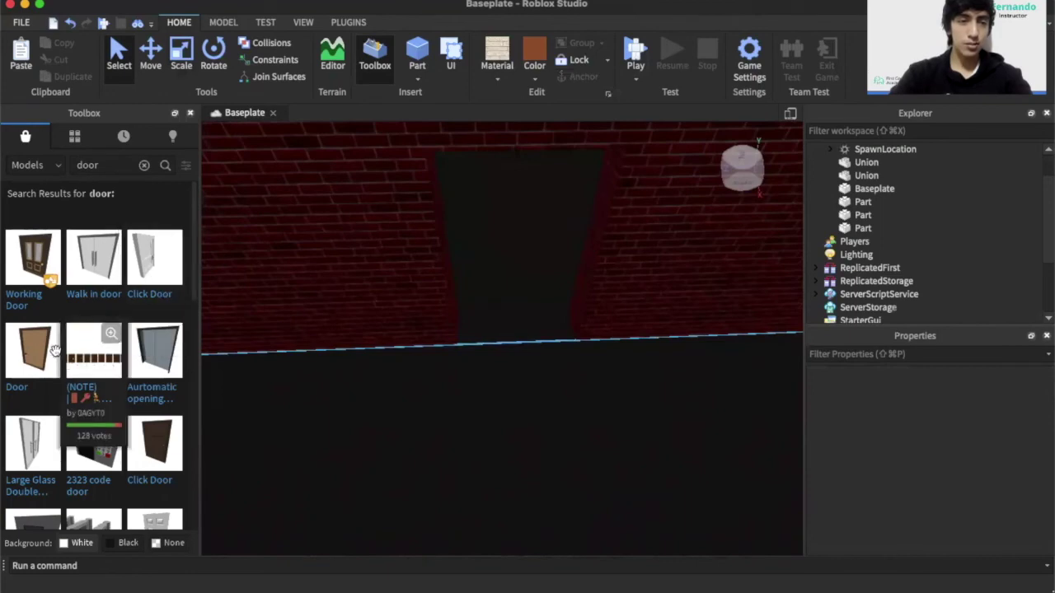
Select the glass window panes and the brick walls one by one and make sure each is anchored
{"action": "right_click_drag", "start_coordinate": [212, 406], "coordinate": [211, 402]}
{"action": "left_click", "coordinate": [383, 306]}
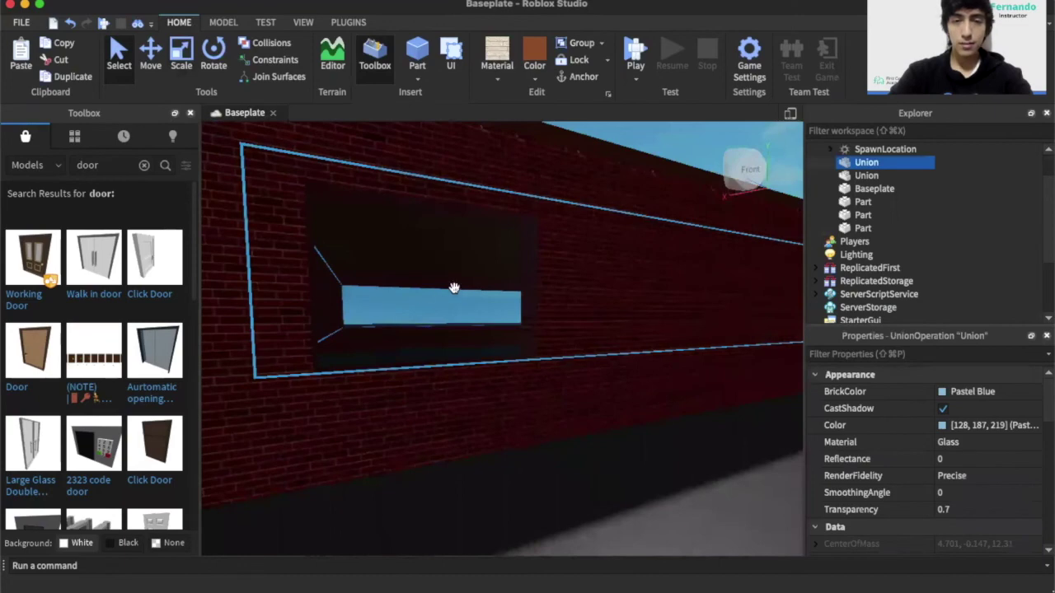
{"action": "right_click_drag", "start_coordinate": [618, 225], "coordinate": [617, 226]}
{"action": "scroll", "coordinate": [617, 223], "scroll_direction": "down", "scroll_amount": 3}
{"action": "left_click", "coordinate": [544, 272]}
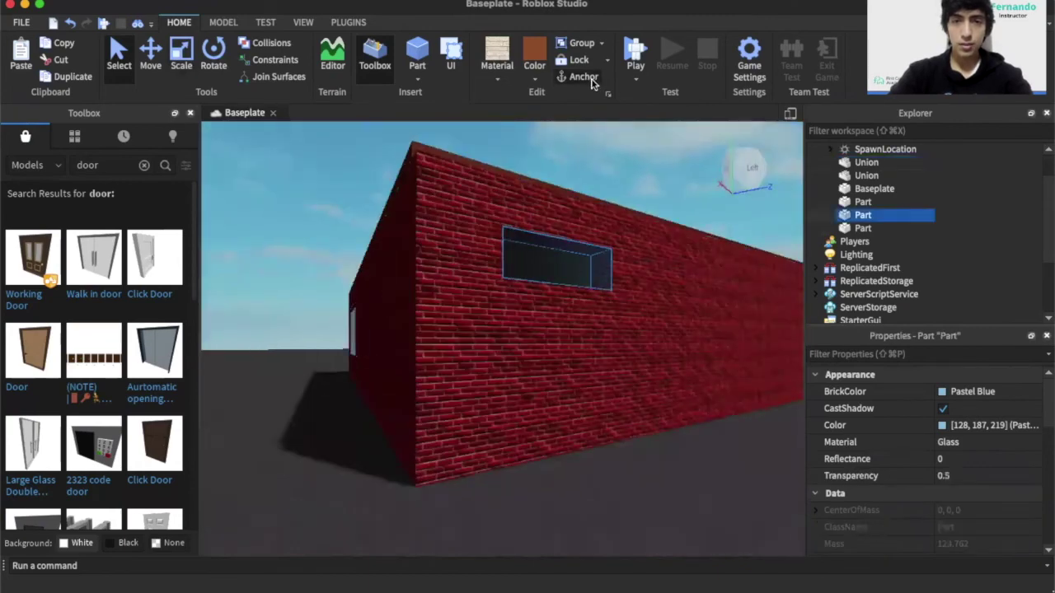
{"action": "left_click", "coordinate": [700, 418]}
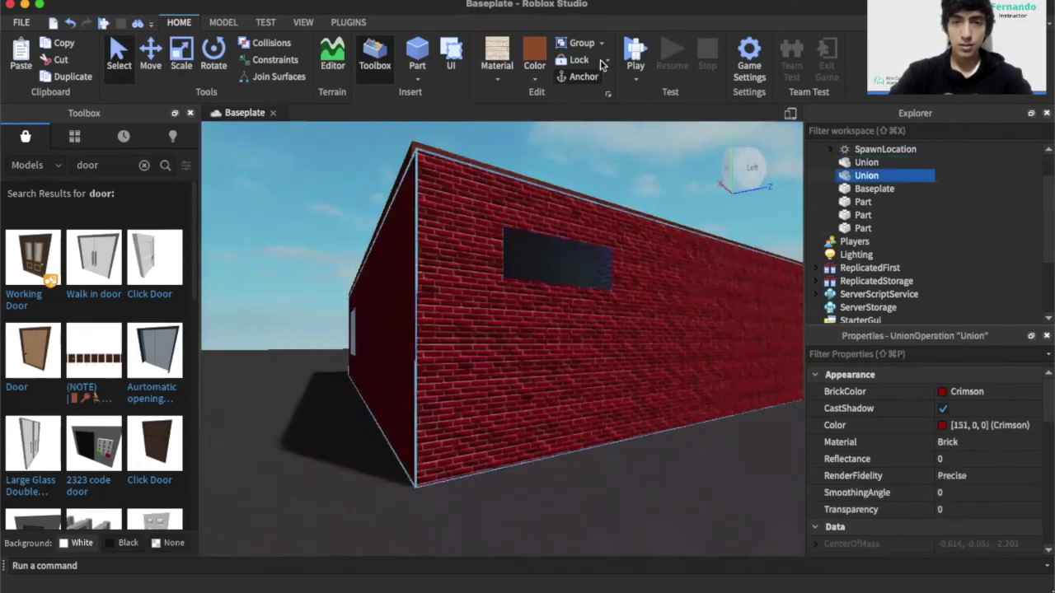
{"action": "left_click", "coordinate": [723, 491]}
{"action": "key", "text": "d"}
{"action": "right_click_drag", "start_coordinate": [723, 489], "coordinate": [610, 425]}
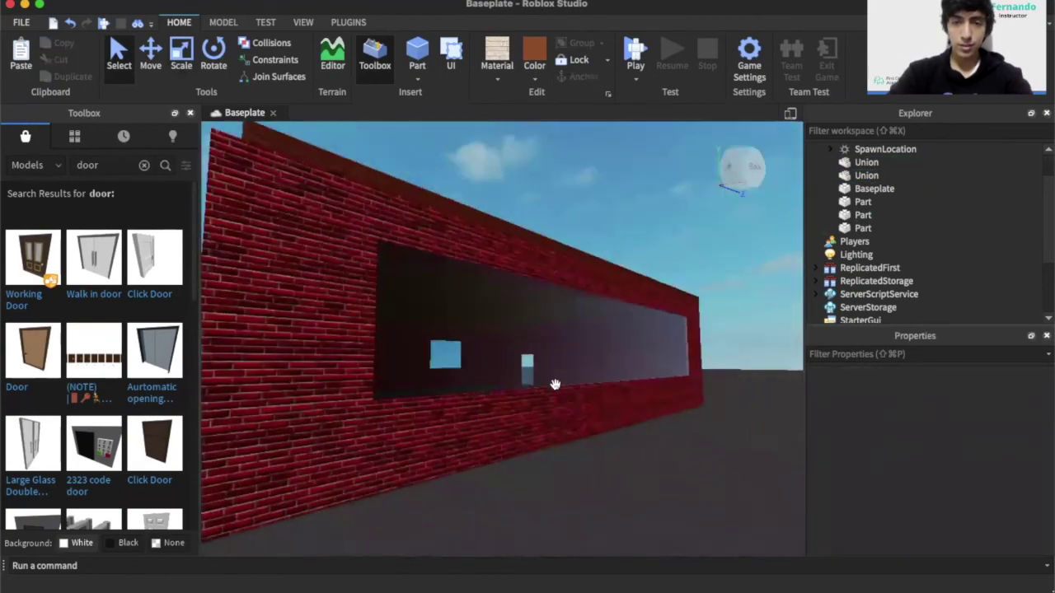
{"action": "left_click", "coordinate": [552, 383]}
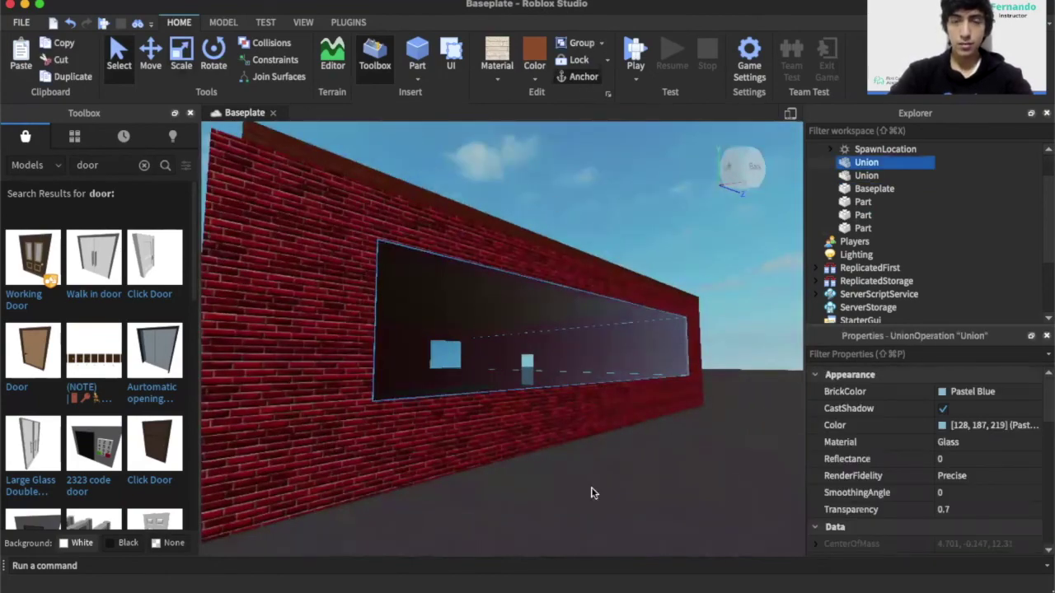
{"action": "left_click", "coordinate": [601, 540]}
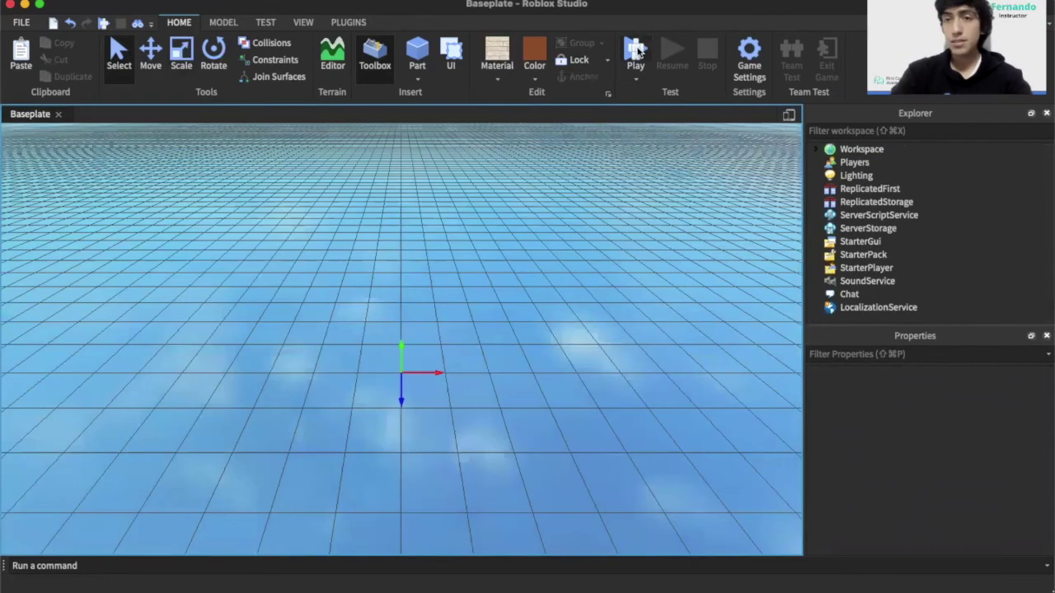
Start a new play test and run the character from the spawn point through the open doorway into the building
{"action": "left_click", "coordinate": [635, 52]}
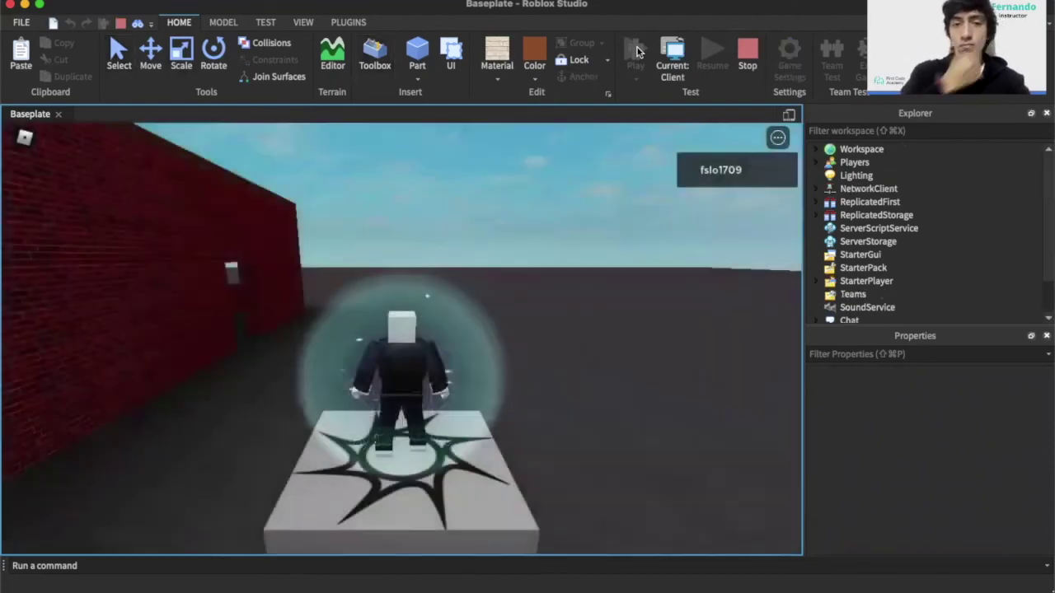
{"action": "key", "text": "w"}
{"action": "right_click_drag", "start_coordinate": [506, 279], "coordinate": [412, 279]}
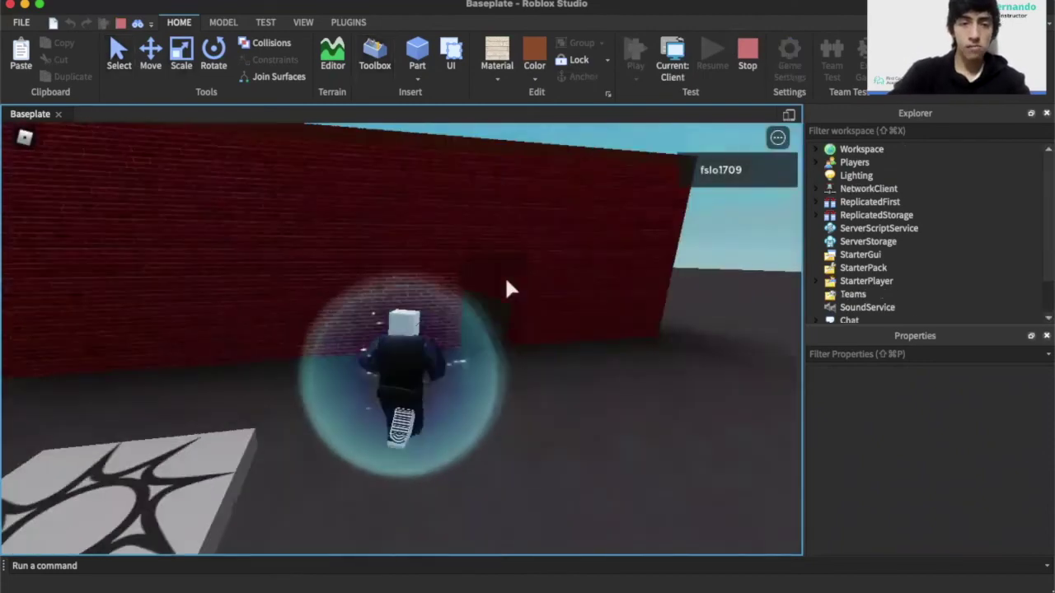
{"action": "key", "text": "w"}
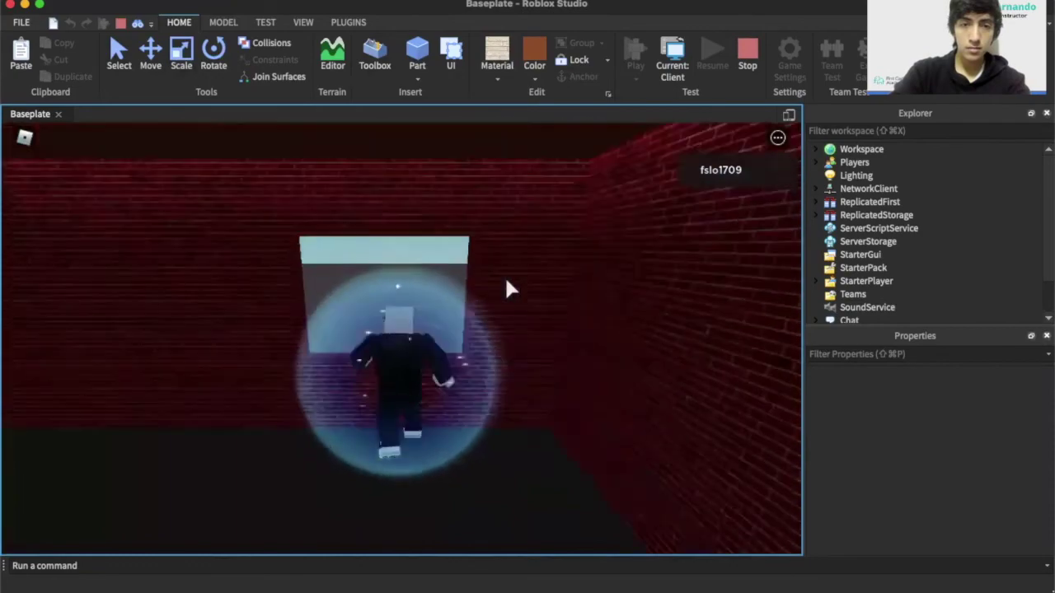
{"action": "key", "text": "a"}
{"action": "right_click_drag", "start_coordinate": [506, 281], "coordinate": [403, 309]}
{"action": "key", "text": "d"}
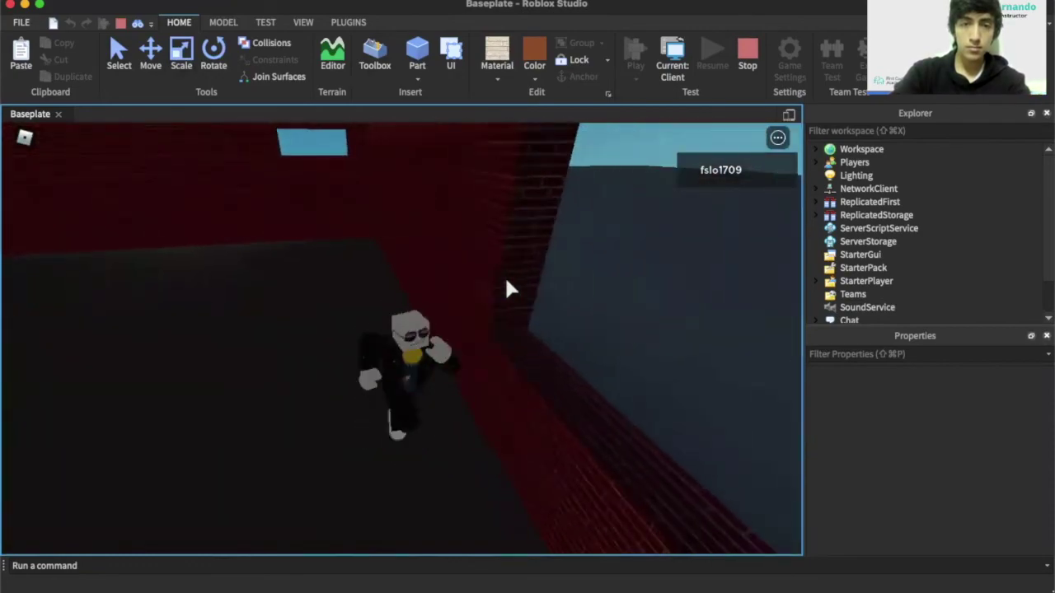
Run and jump the character against the glass windows from inside to test that they hold
{"action": "key", "text": "space"}
{"action": "key", "text": "space"}
{"action": "key", "text": "a"}
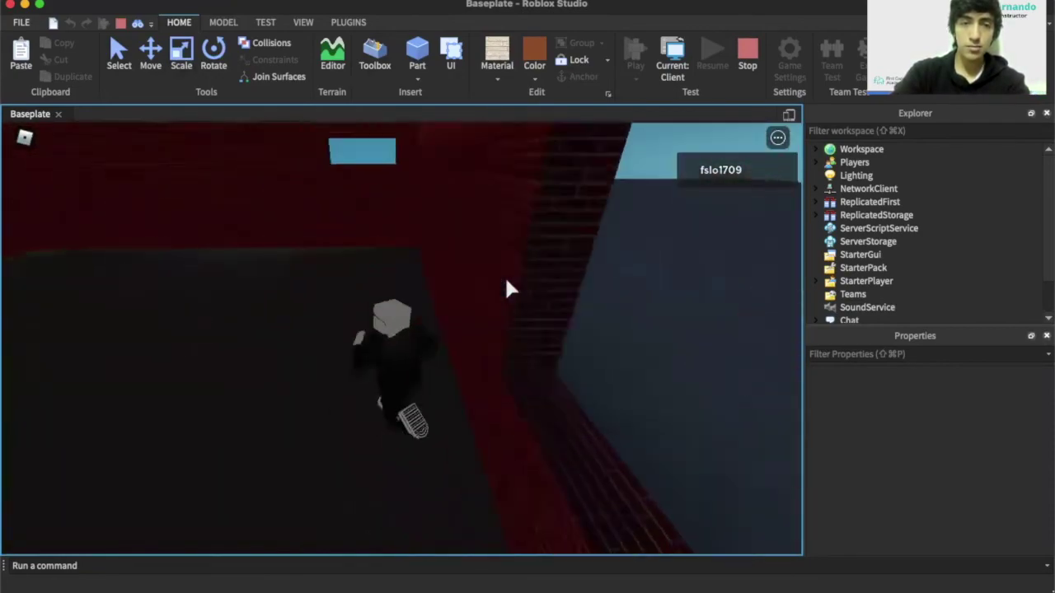
{"action": "key", "text": "w"}
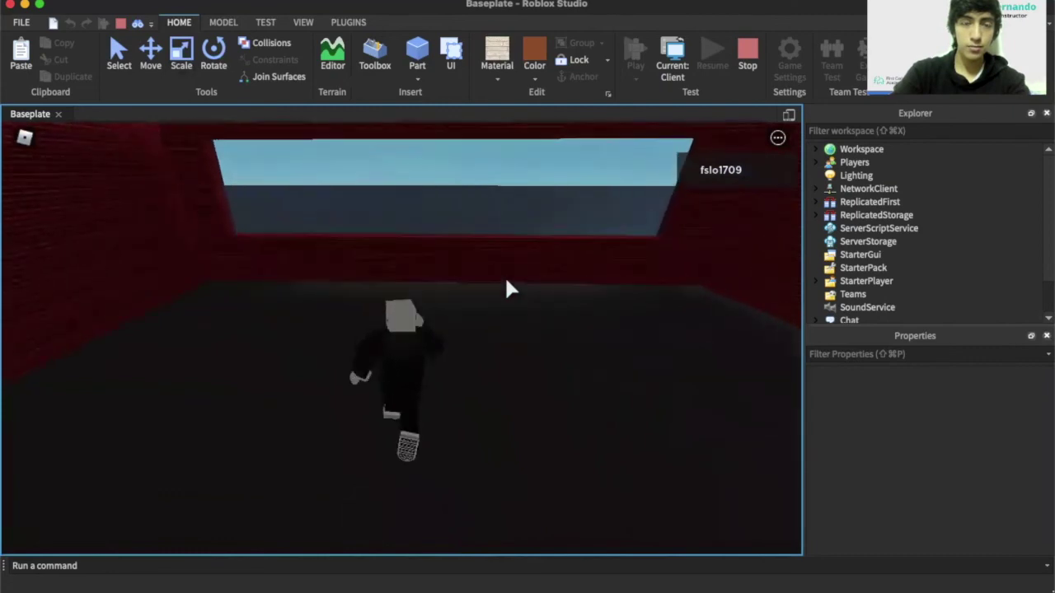
{"action": "key", "text": "space"}
{"action": "key", "text": "space"}
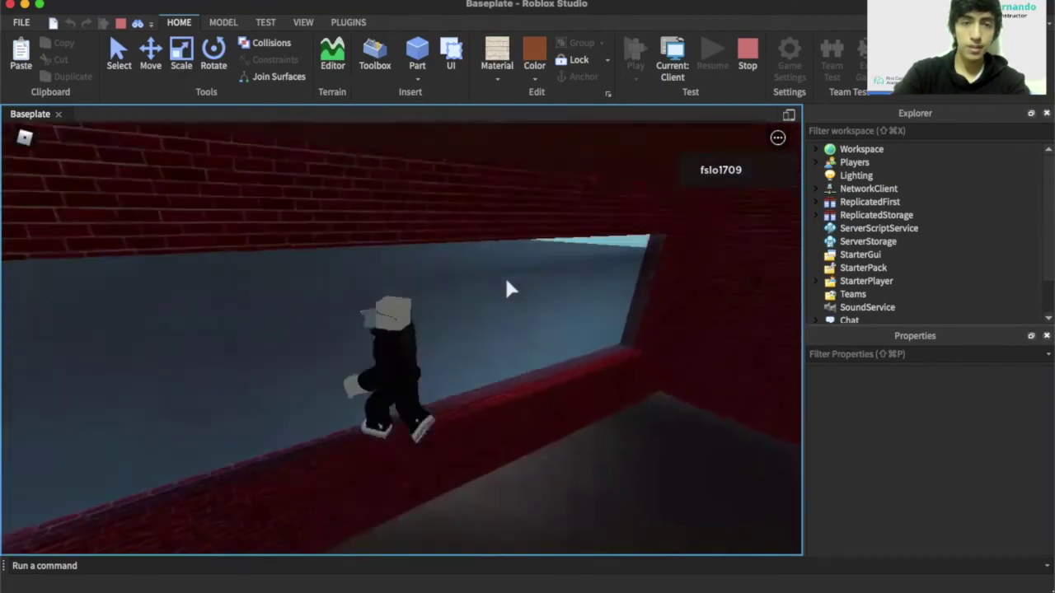
{"action": "key", "text": "s"}
{"action": "key", "text": "d"}
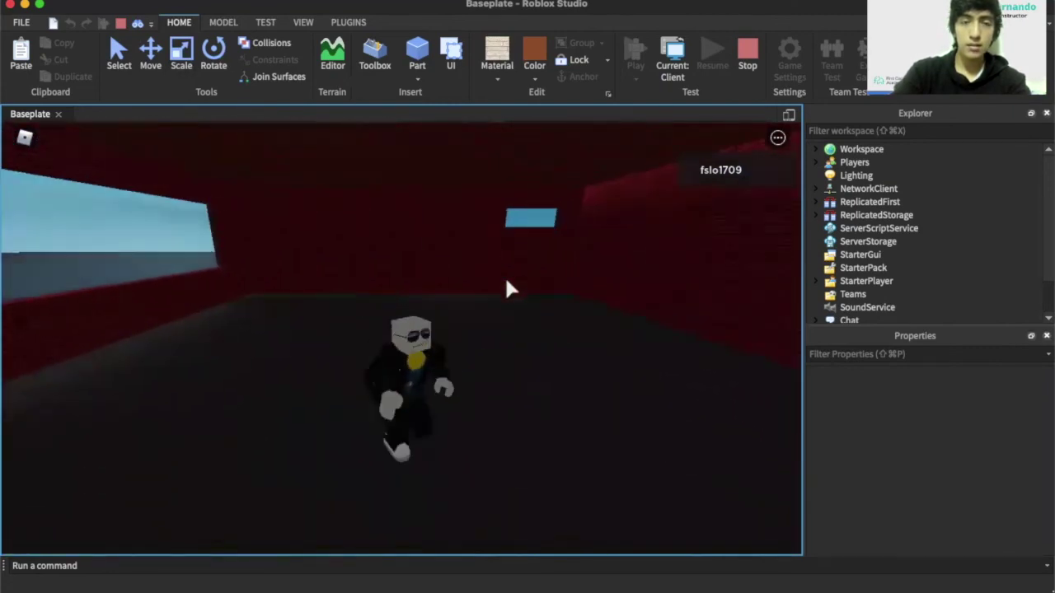
Run the character out of the doorway and around the building's exterior, and stop the play test
{"action": "key", "text": "w"}
{"action": "key", "text": "d"}
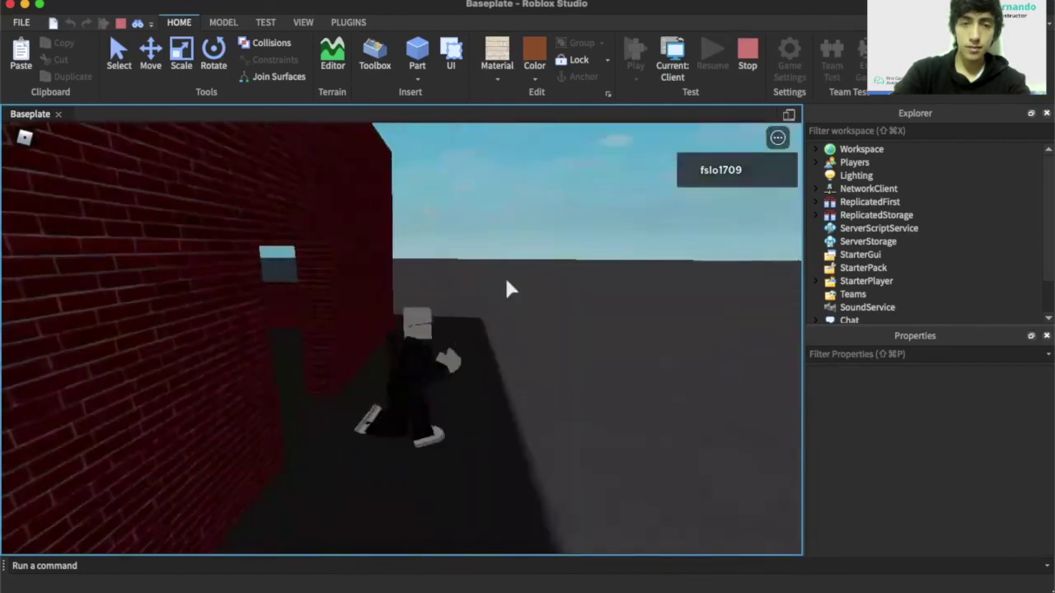
{"action": "key", "text": "s"}
{"action": "right_click_drag", "start_coordinate": [506, 280], "coordinate": [424, 288]}
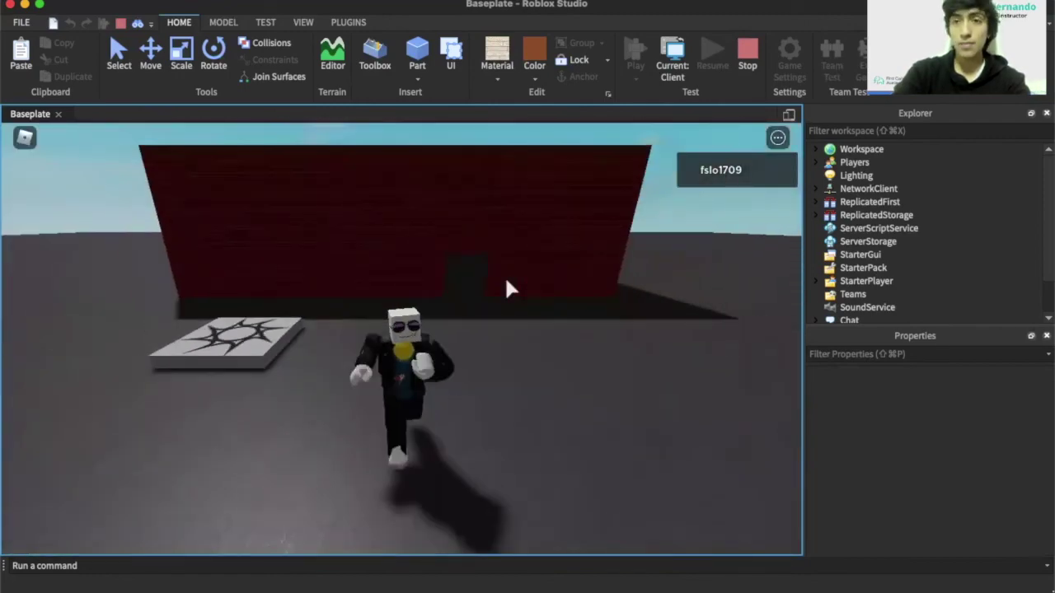
{"action": "key", "text": "w"}
{"action": "key", "text": "d"}
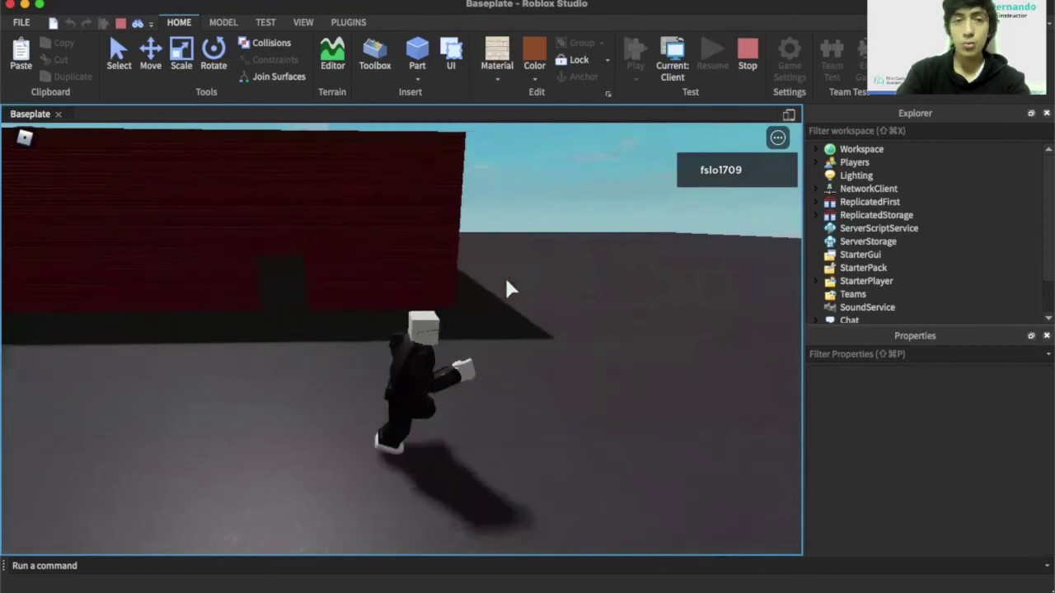
{"action": "key", "text": "w"}
{"action": "key", "text": "d"}
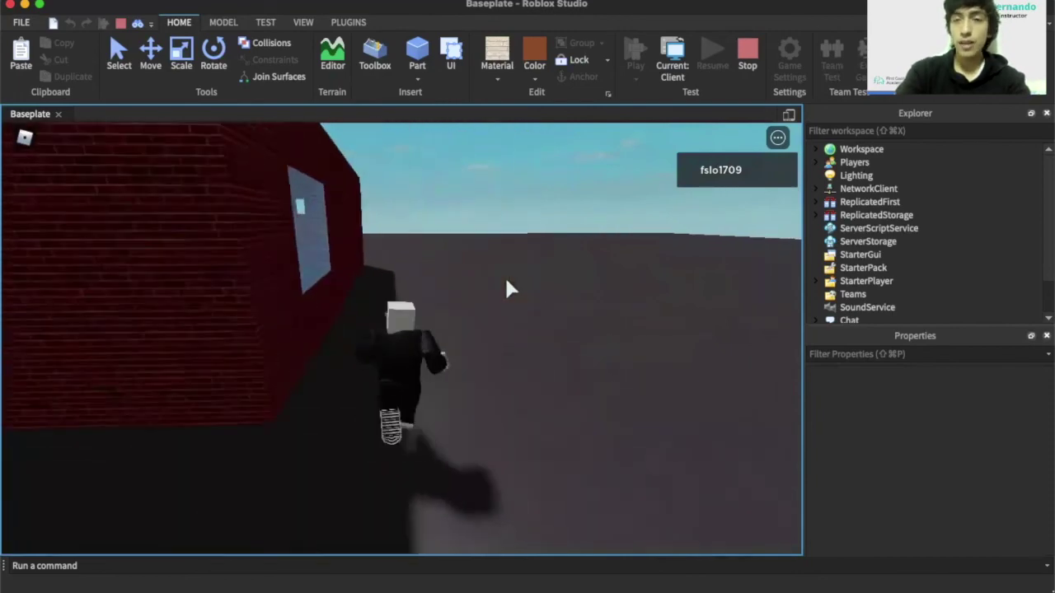
{"action": "key", "text": "s"}
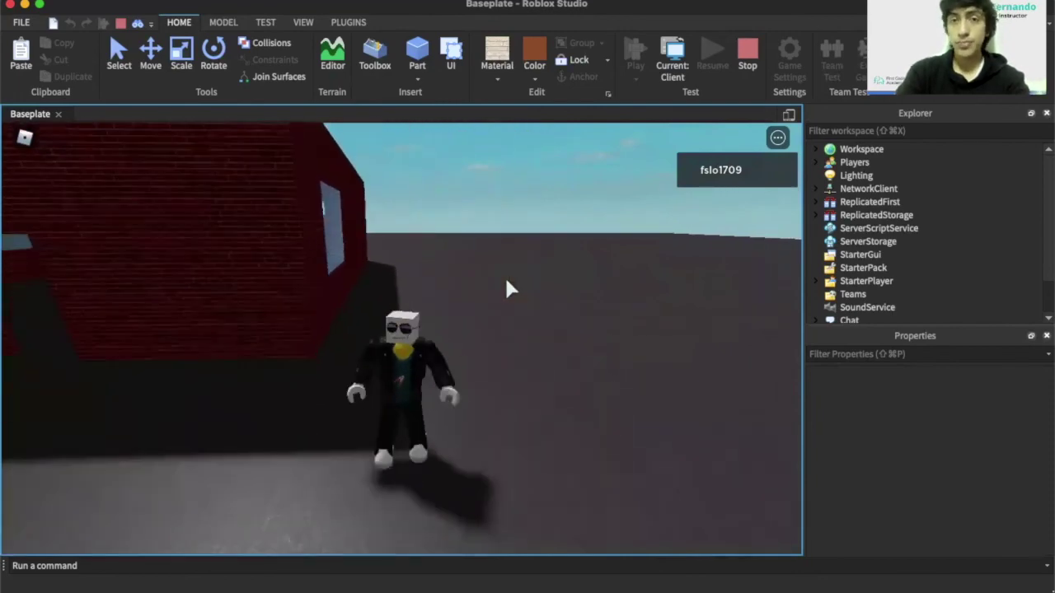
{"action": "left_click", "coordinate": [747, 57]}
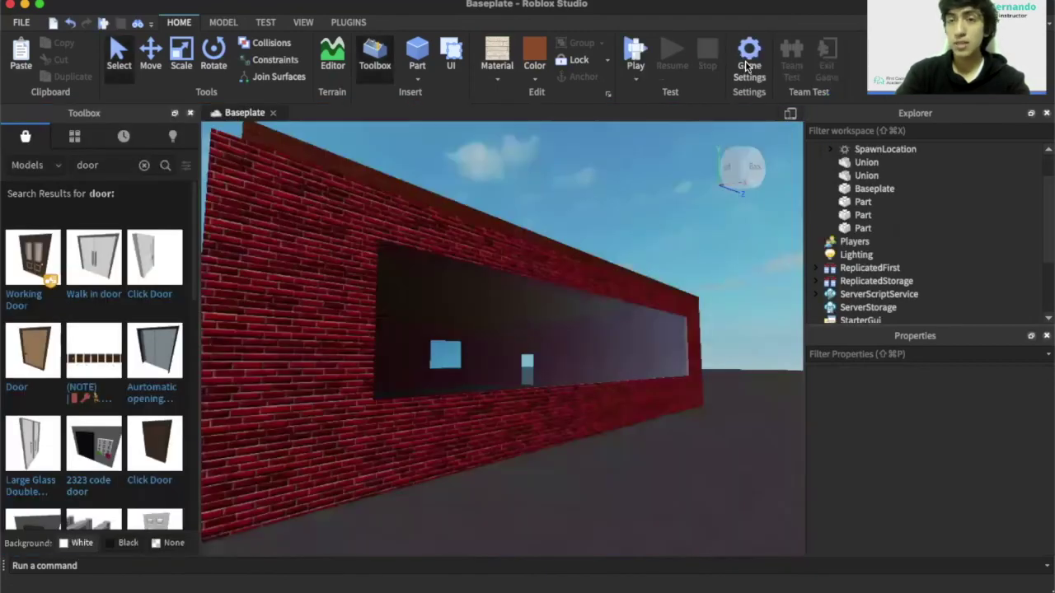
Clear the door search and search the toolbox models for "apartment"
{"action": "mouse_move", "coordinate": [731, 223]}
{"action": "right_mouse_down"}
{"action": "mouse_move", "coordinate": [737, 232]}
{"action": "mouse_move", "coordinate": [732, 222]}
{"action": "right_mouse_up"}
{"action": "key", "text": "s"}
{"action": "scroll", "coordinate": [733, 224], "scroll_direction": "down", "scroll_amount": 3}
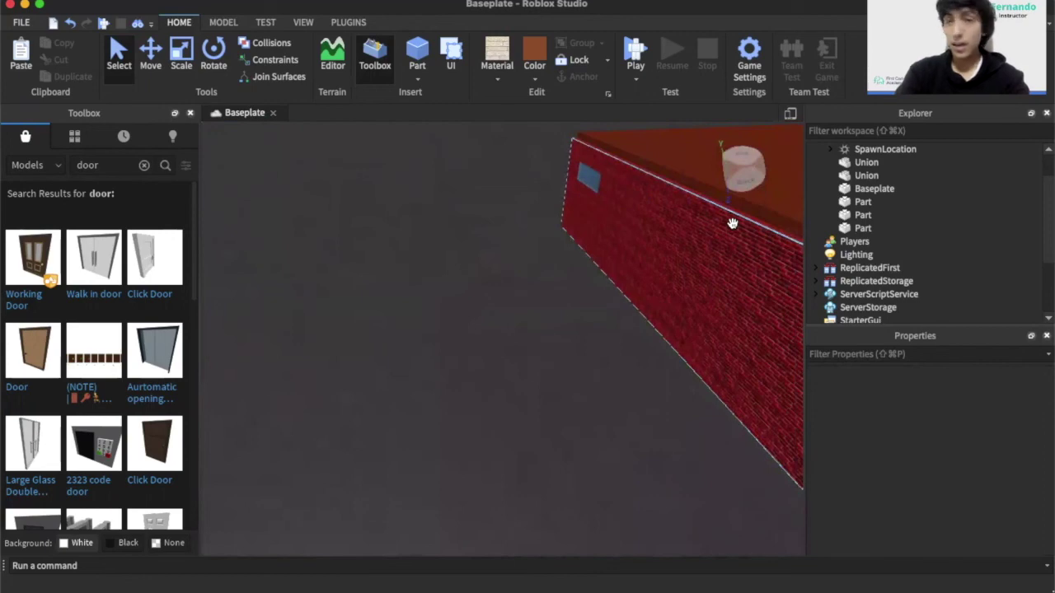
{"action": "left_click", "coordinate": [144, 166]}
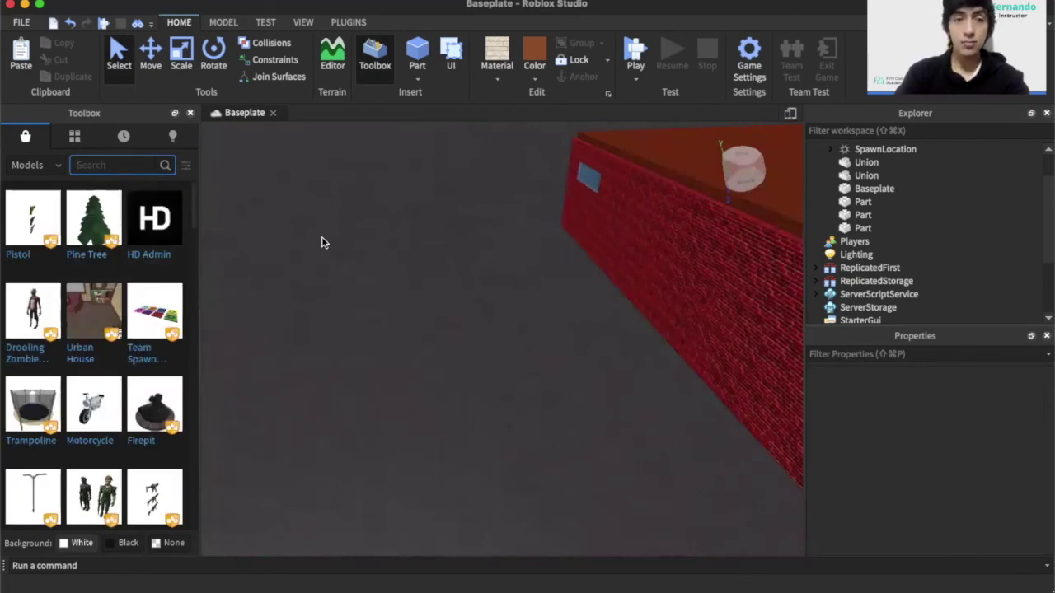
{"action": "right_click_drag", "start_coordinate": [322, 242], "coordinate": [322, 242]}
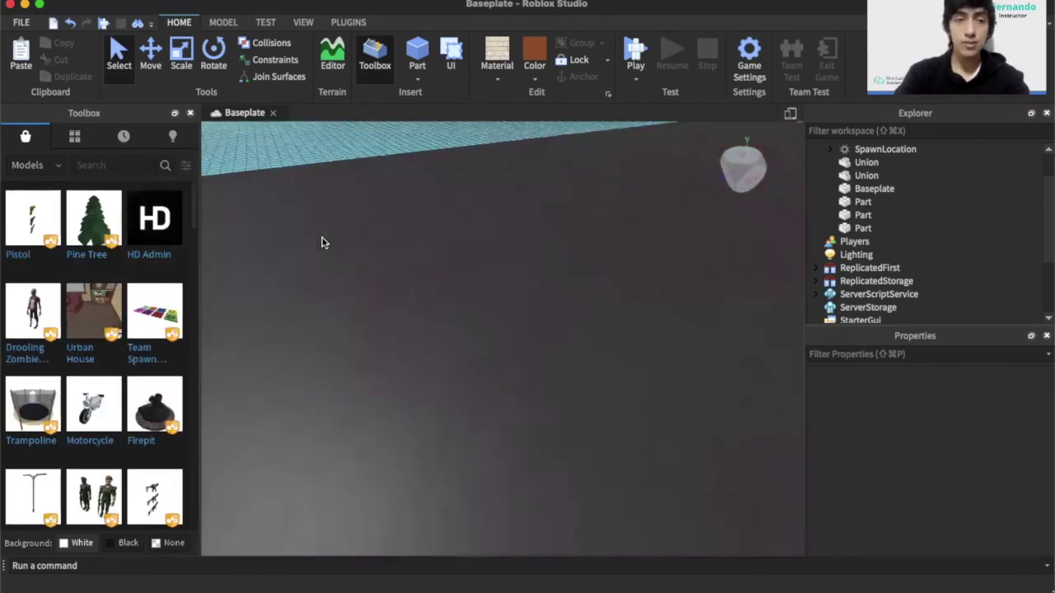
{"action": "left_click", "coordinate": [101, 168]}
{"action": "type", "text": "apartment"}
{"action": "key", "text": "Return"}
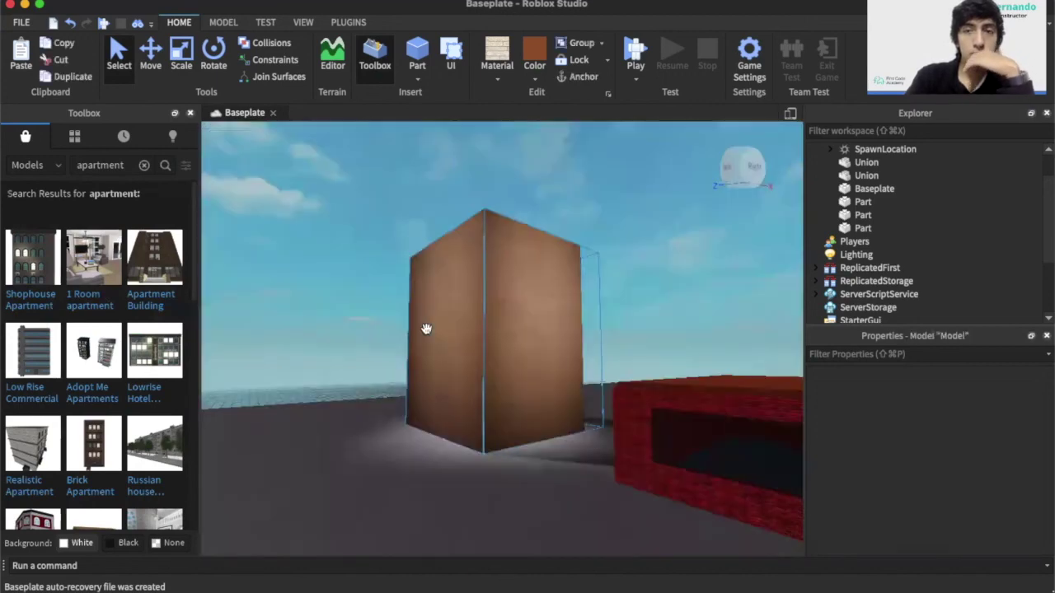
Look over the brown building model placed beside the brick building and delete it
{"action": "right_click_drag", "start_coordinate": [426, 330], "coordinate": [426, 329]}
{"action": "key", "text": "w"}
{"action": "key", "text": "s"}
{"action": "key", "text": "w"}
{"action": "key", "text": "Delete"}
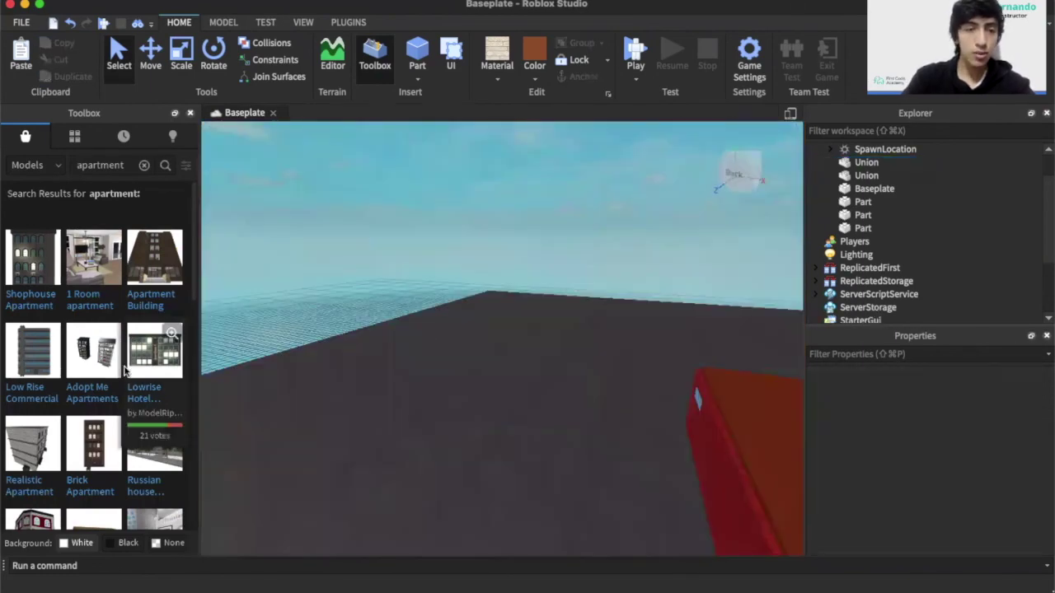
Insert the Realistic Apartment model and place it on the baseplate beside the brick building, clear of its walls
{"action": "right_click_drag", "start_coordinate": [380, 402], "coordinate": [380, 402]}
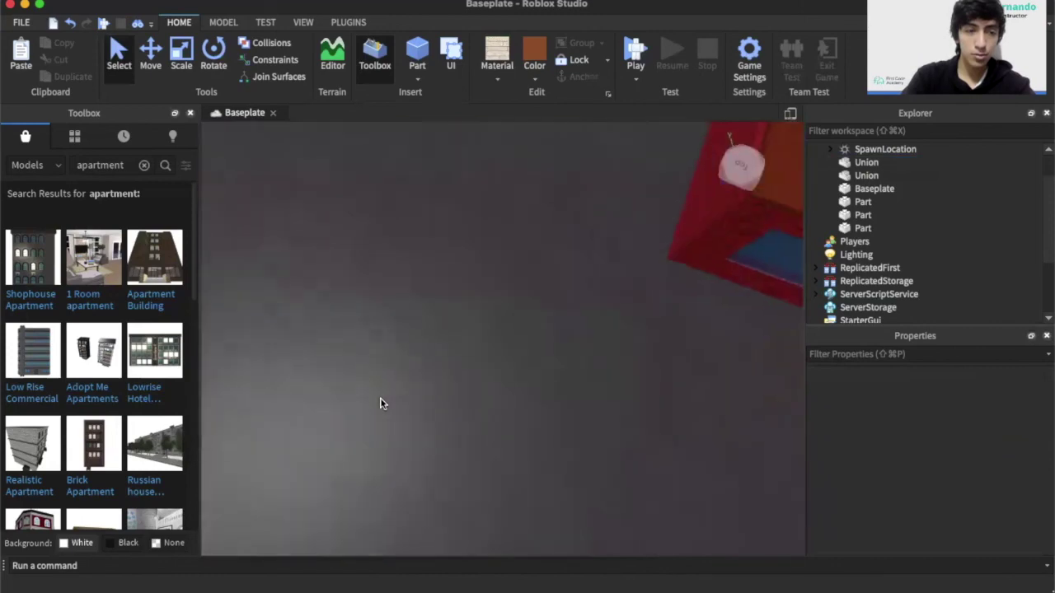
{"action": "left_click_drag", "start_coordinate": [29, 445], "coordinate": [419, 288]}
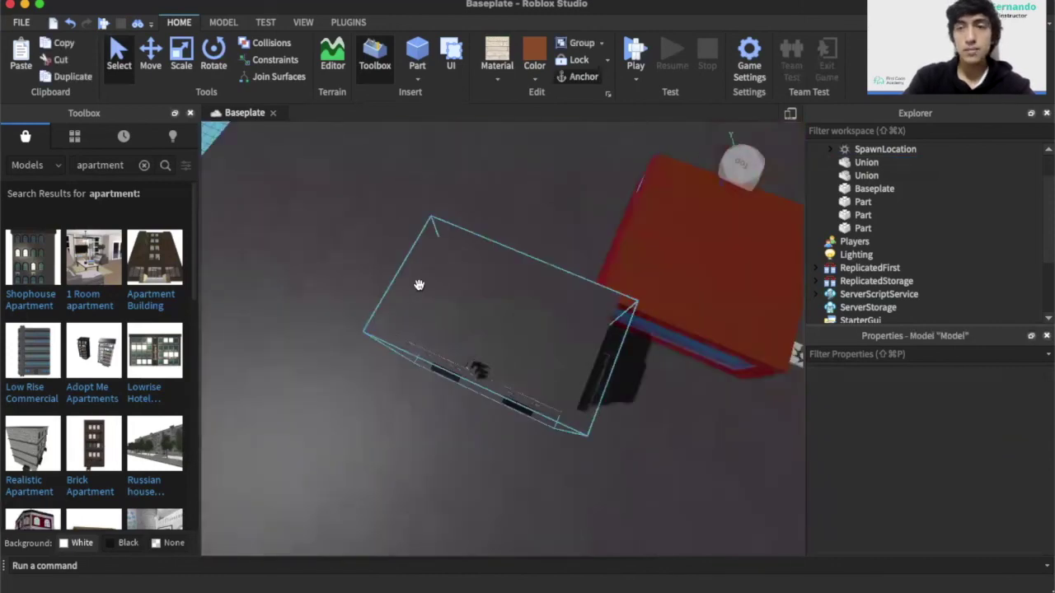
{"action": "left_click_drag", "start_coordinate": [504, 327], "coordinate": [465, 237]}
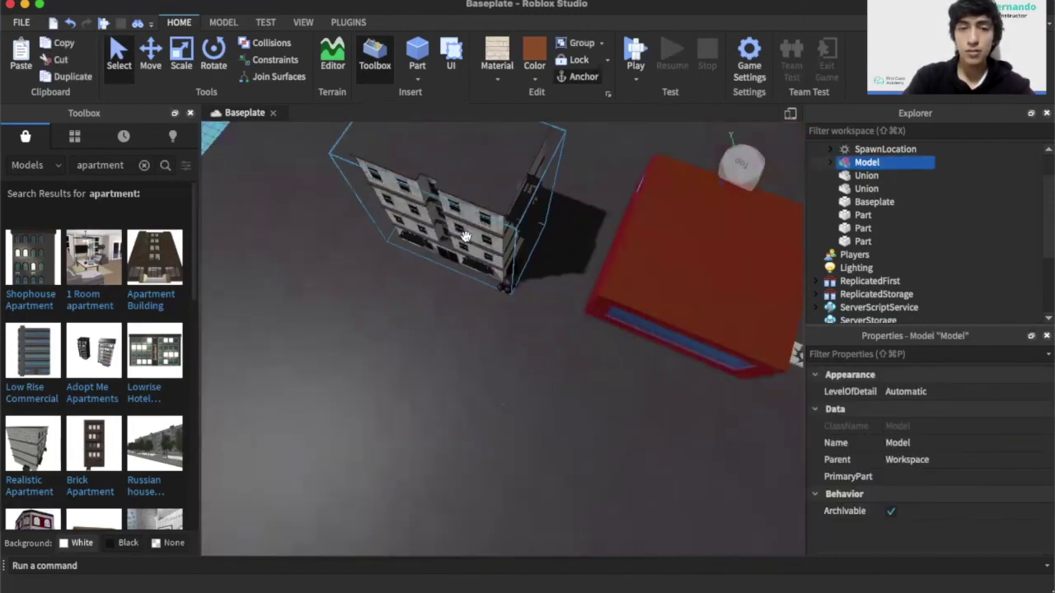
Inspect the placed apartment model's front and side walls up close and its spacing from the brick building, and deselect the model
{"action": "right_click_drag", "start_coordinate": [467, 237], "coordinate": [467, 237]}
{"action": "scroll", "coordinate": [467, 235], "scroll_direction": "up", "scroll_amount": 2}
{"action": "scroll", "coordinate": [468, 237], "scroll_direction": "up", "scroll_amount": 6}
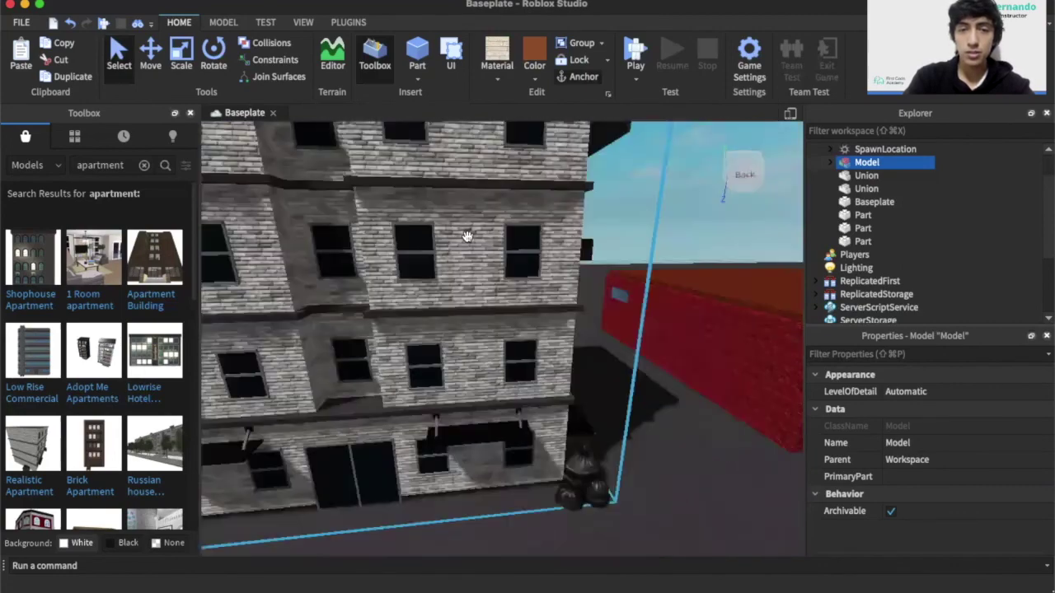
{"action": "scroll", "coordinate": [467, 237], "scroll_direction": "up", "scroll_amount": 6}
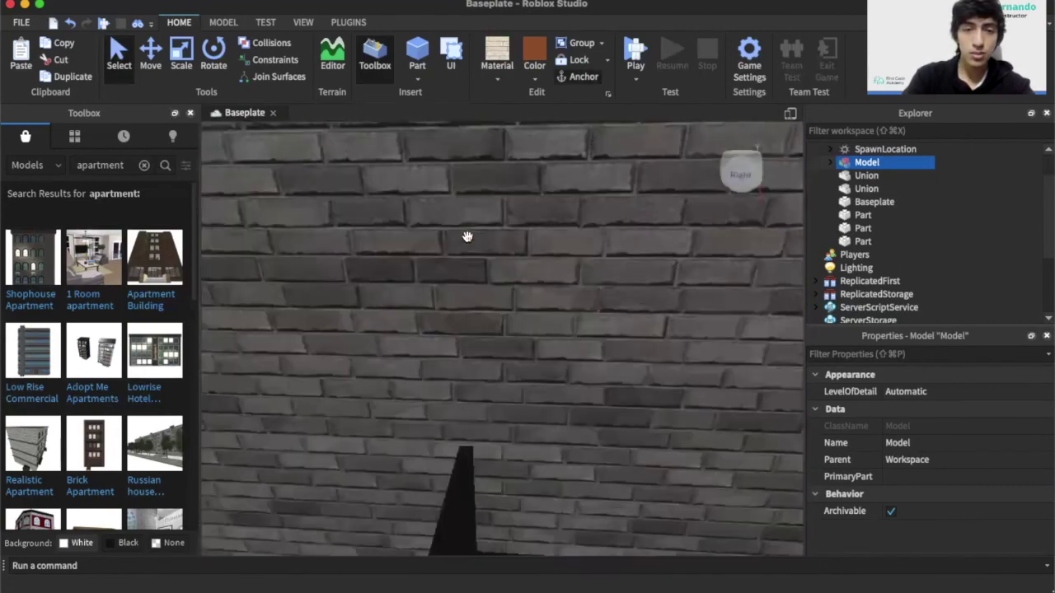
{"action": "scroll", "coordinate": [467, 236], "scroll_direction": "up", "scroll_amount": 2}
{"action": "right_click_drag", "start_coordinate": [467, 236], "coordinate": [467, 237]}
{"action": "right_click_drag", "start_coordinate": [467, 237], "coordinate": [466, 237]}
{"action": "key", "text": "d"}
{"action": "key", "text": "s"}
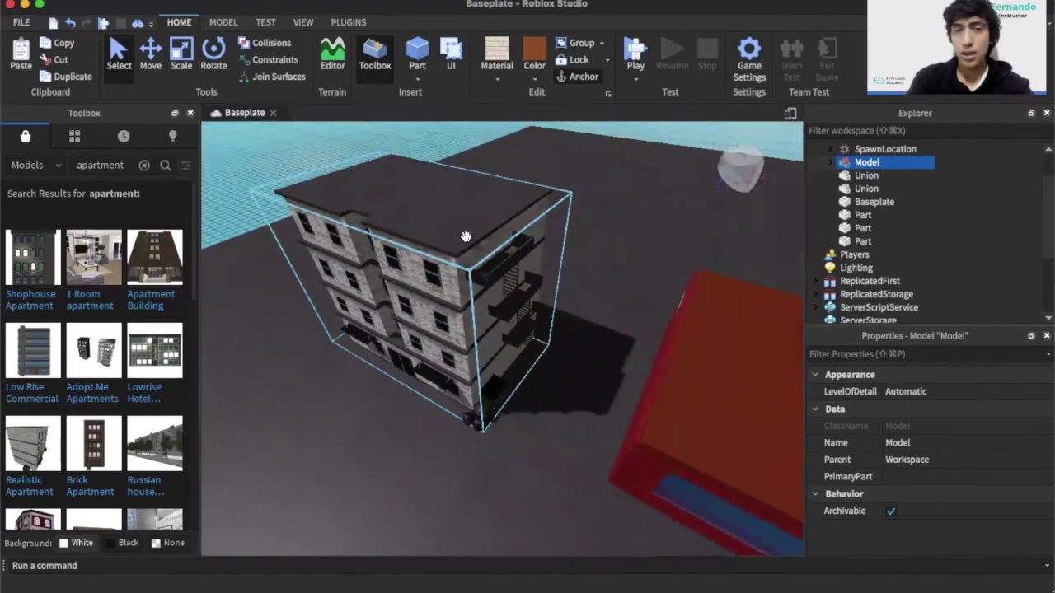
{"action": "key", "text": "d"}
{"action": "right_click_drag", "start_coordinate": [640, 360], "coordinate": [641, 360]}
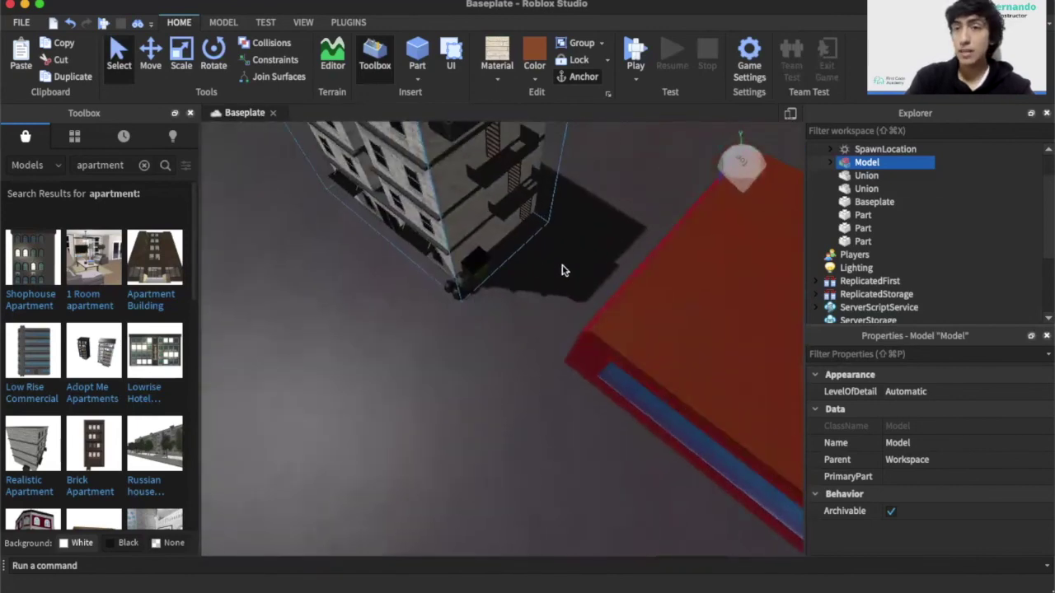
{"action": "right_click_drag", "start_coordinate": [594, 285], "coordinate": [593, 285]}
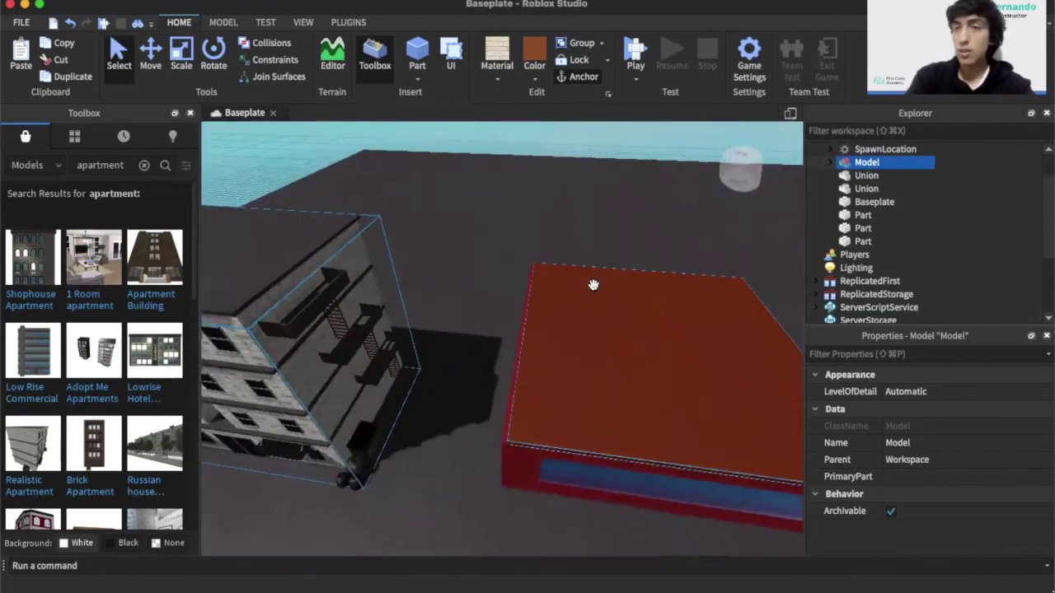
{"action": "left_click", "coordinate": [491, 492]}
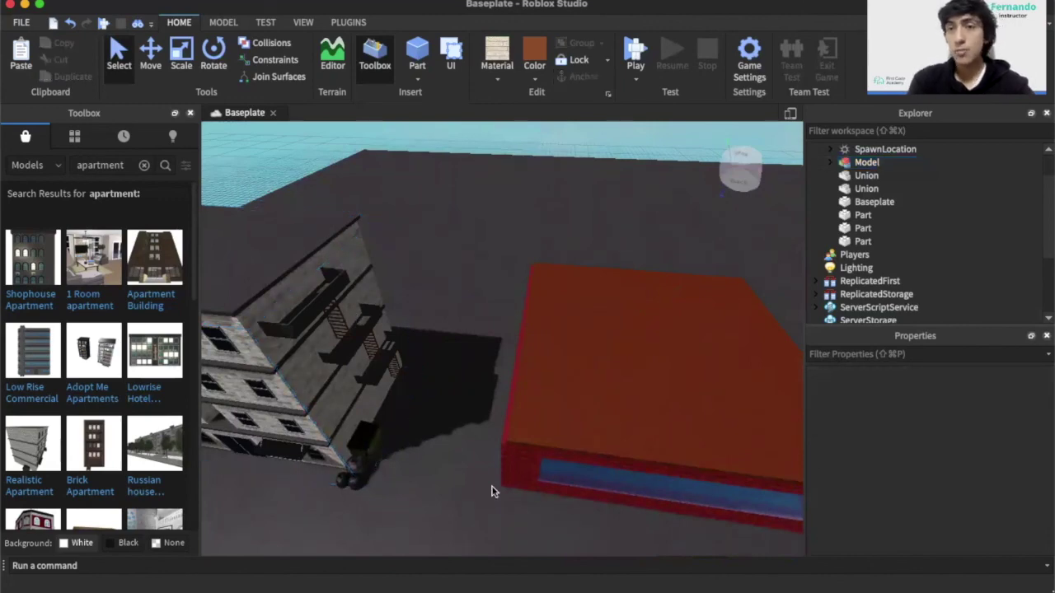